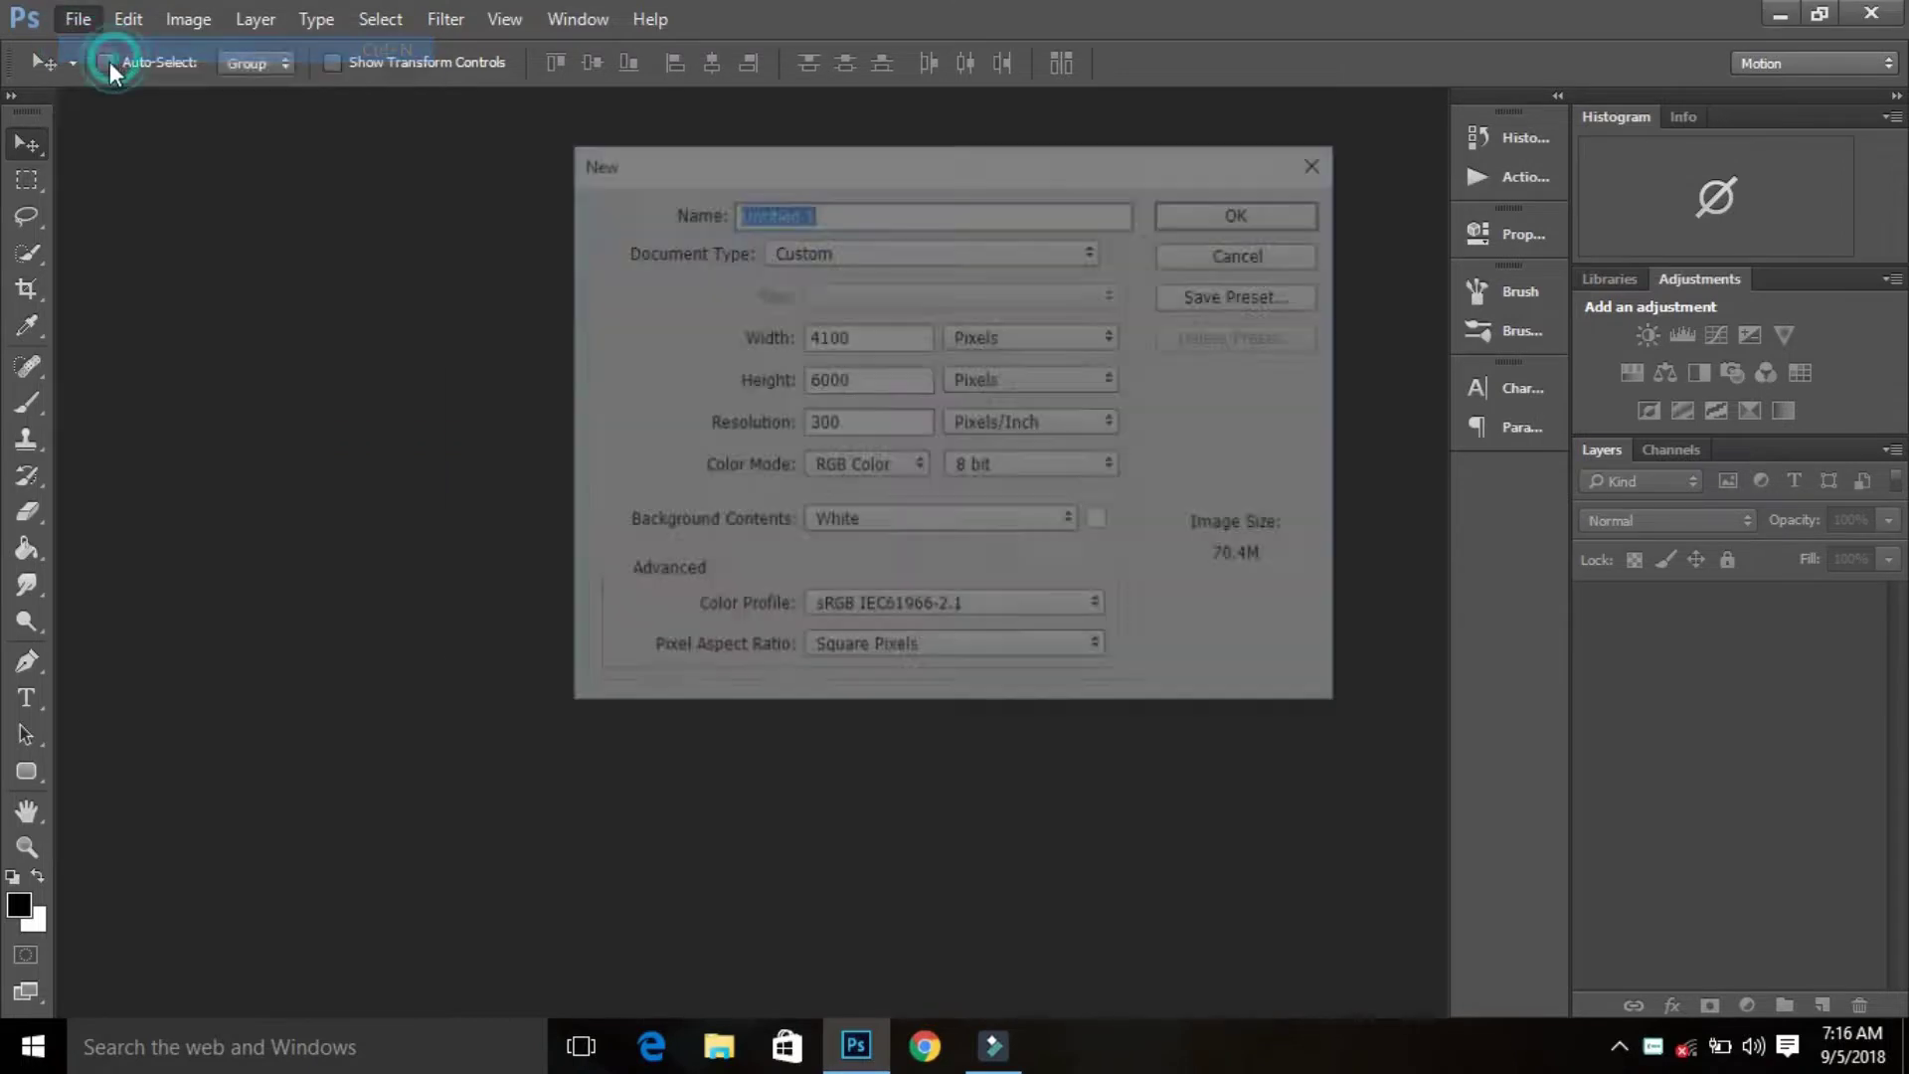
Step: Create a 4100 × 6000 document and fill it with the foggy city image PicsArt_05-21-01.44.56
{"action": "left_click", "coordinate": [840, 336]}
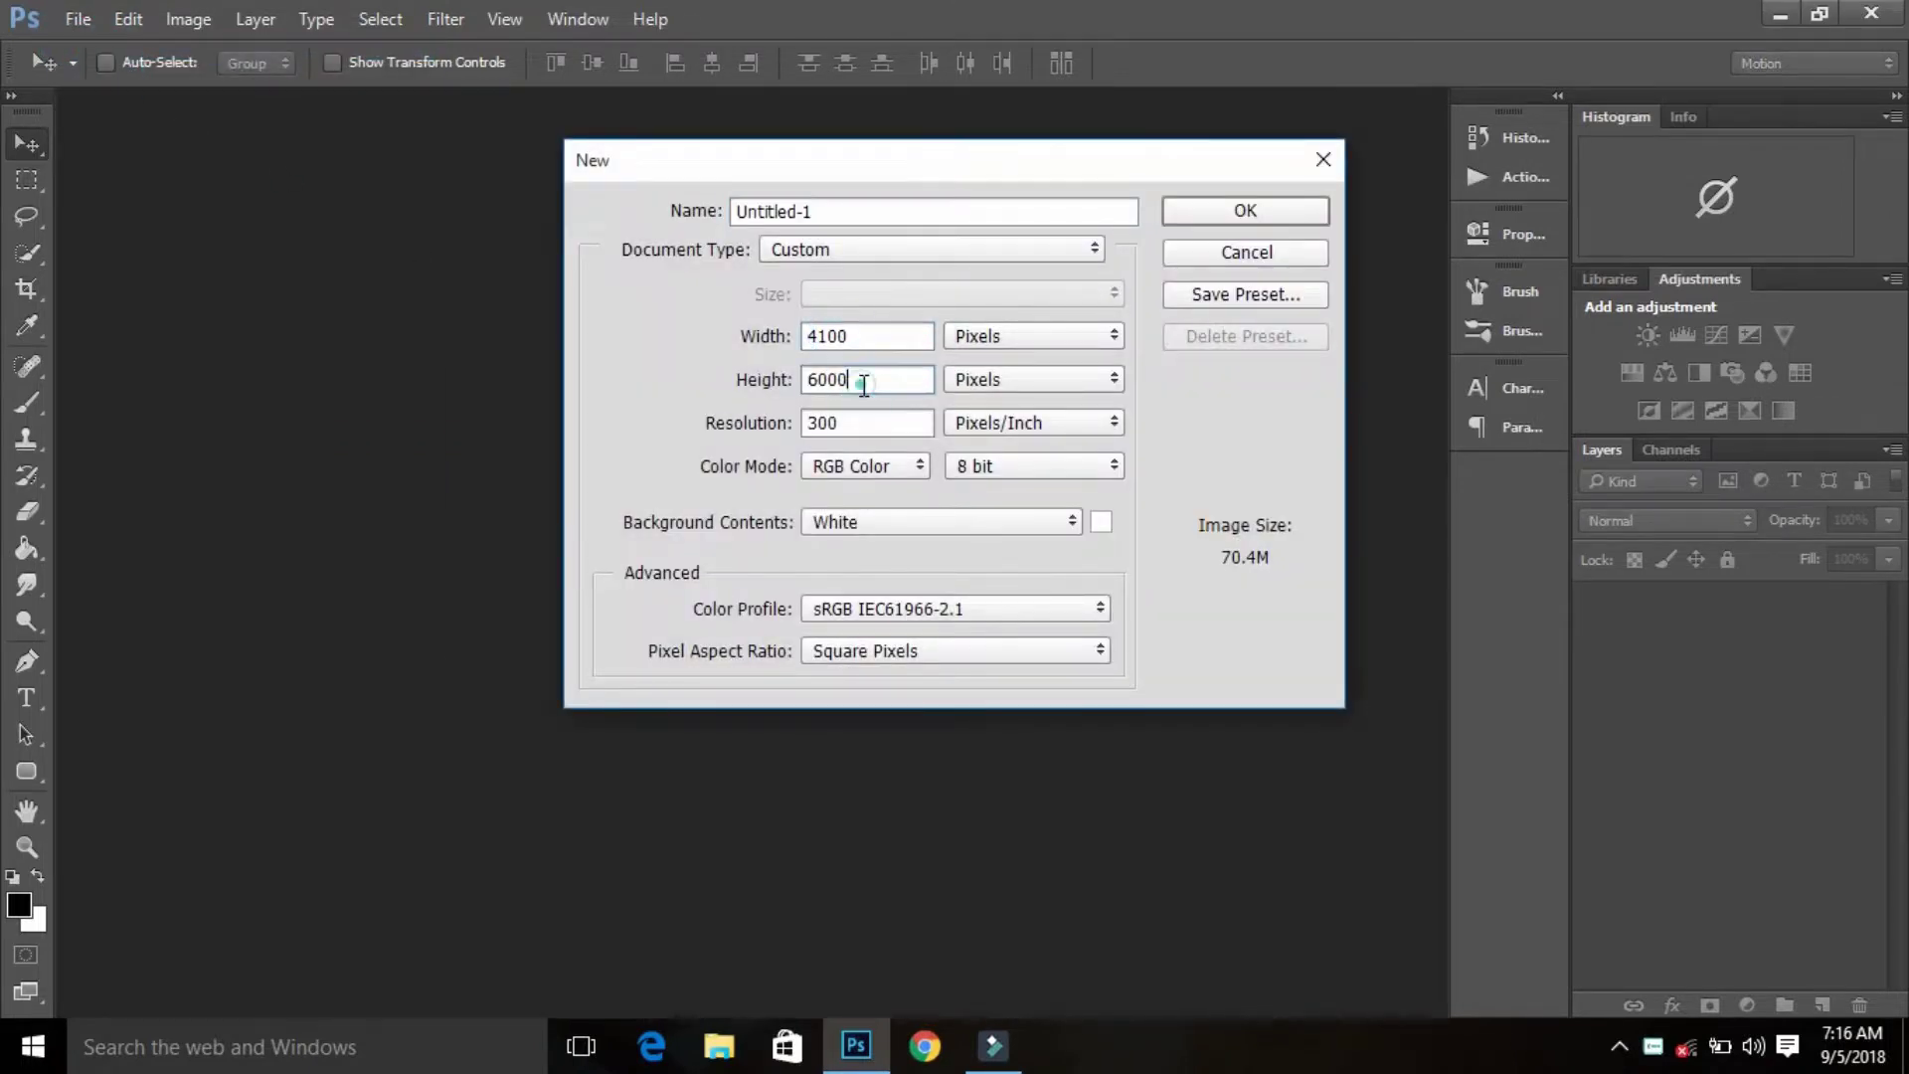
{"action": "left_click", "coordinate": [1220, 215]}
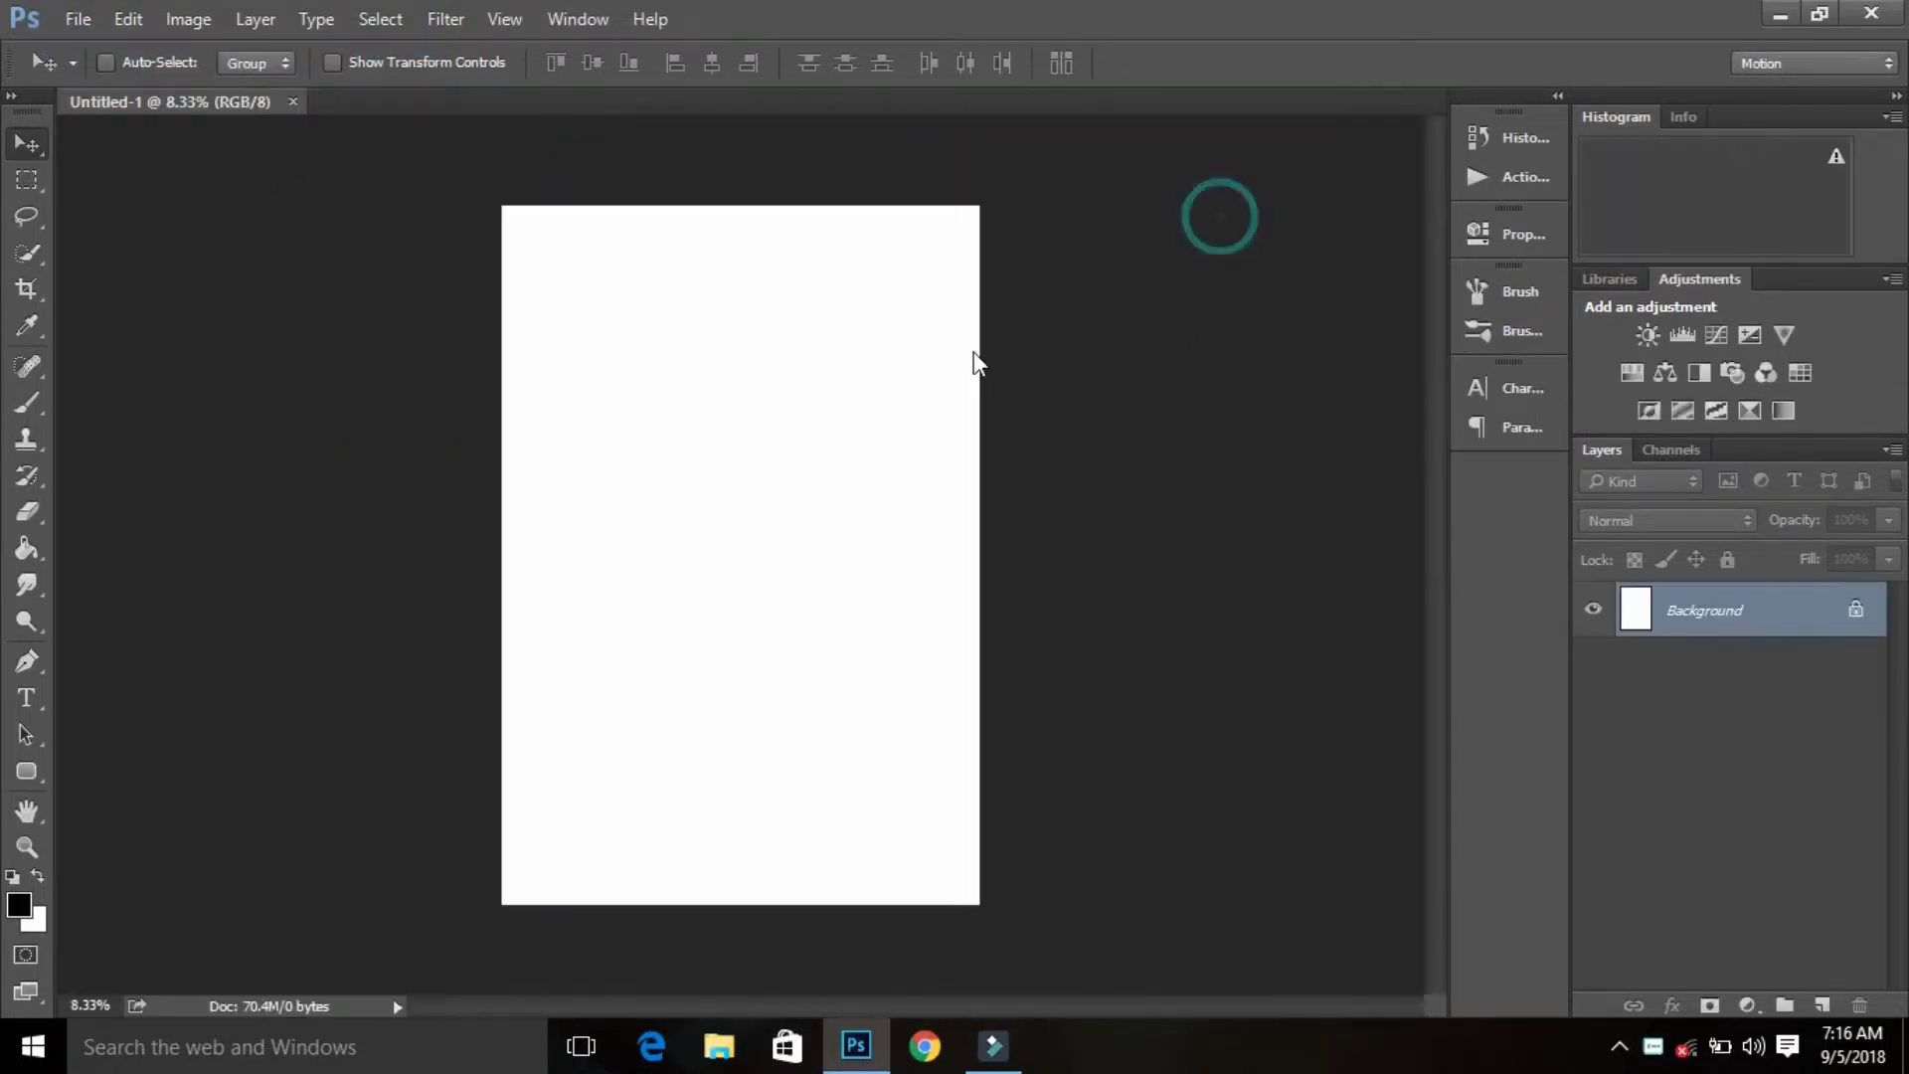
{"action": "left_click", "coordinate": [78, 19]}
{"action": "left_click", "coordinate": [166, 540]}
{"action": "left_click", "coordinate": [1215, 269]}
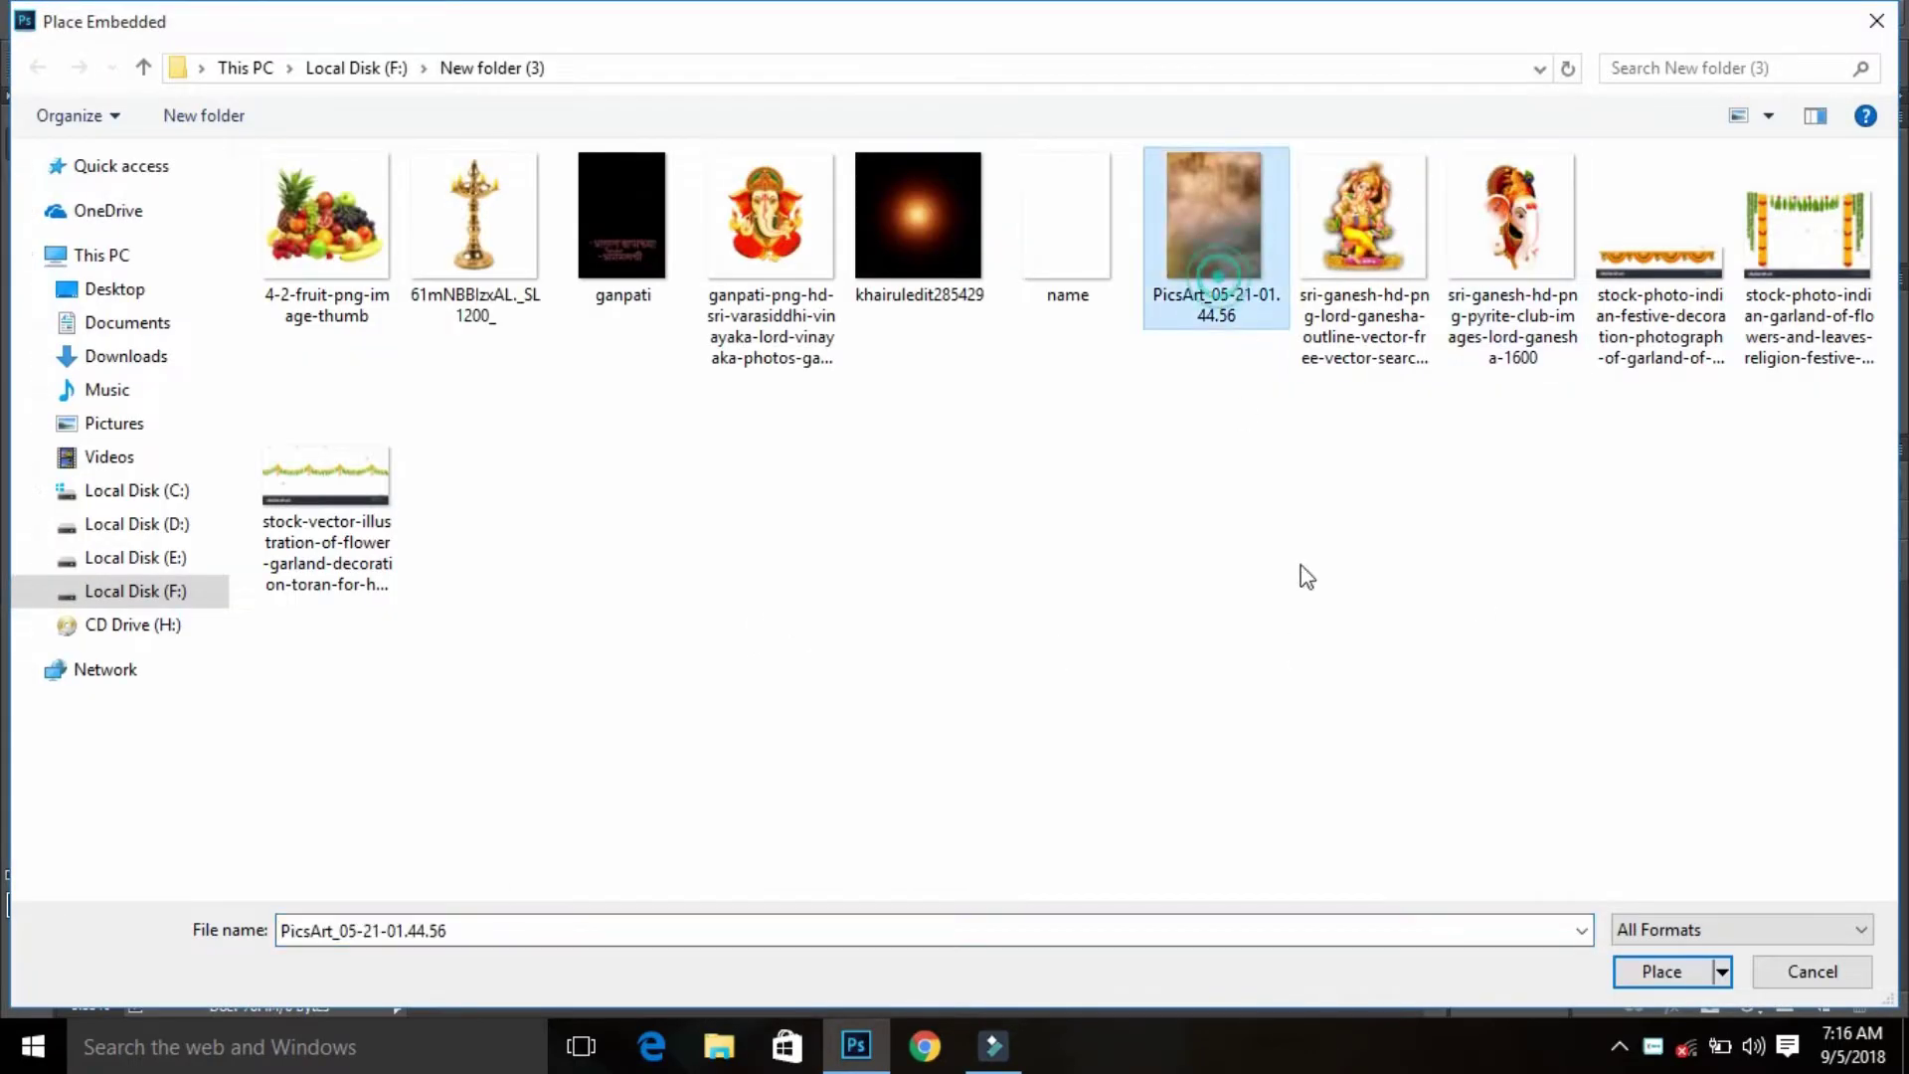
{"action": "left_click", "coordinate": [1655, 971]}
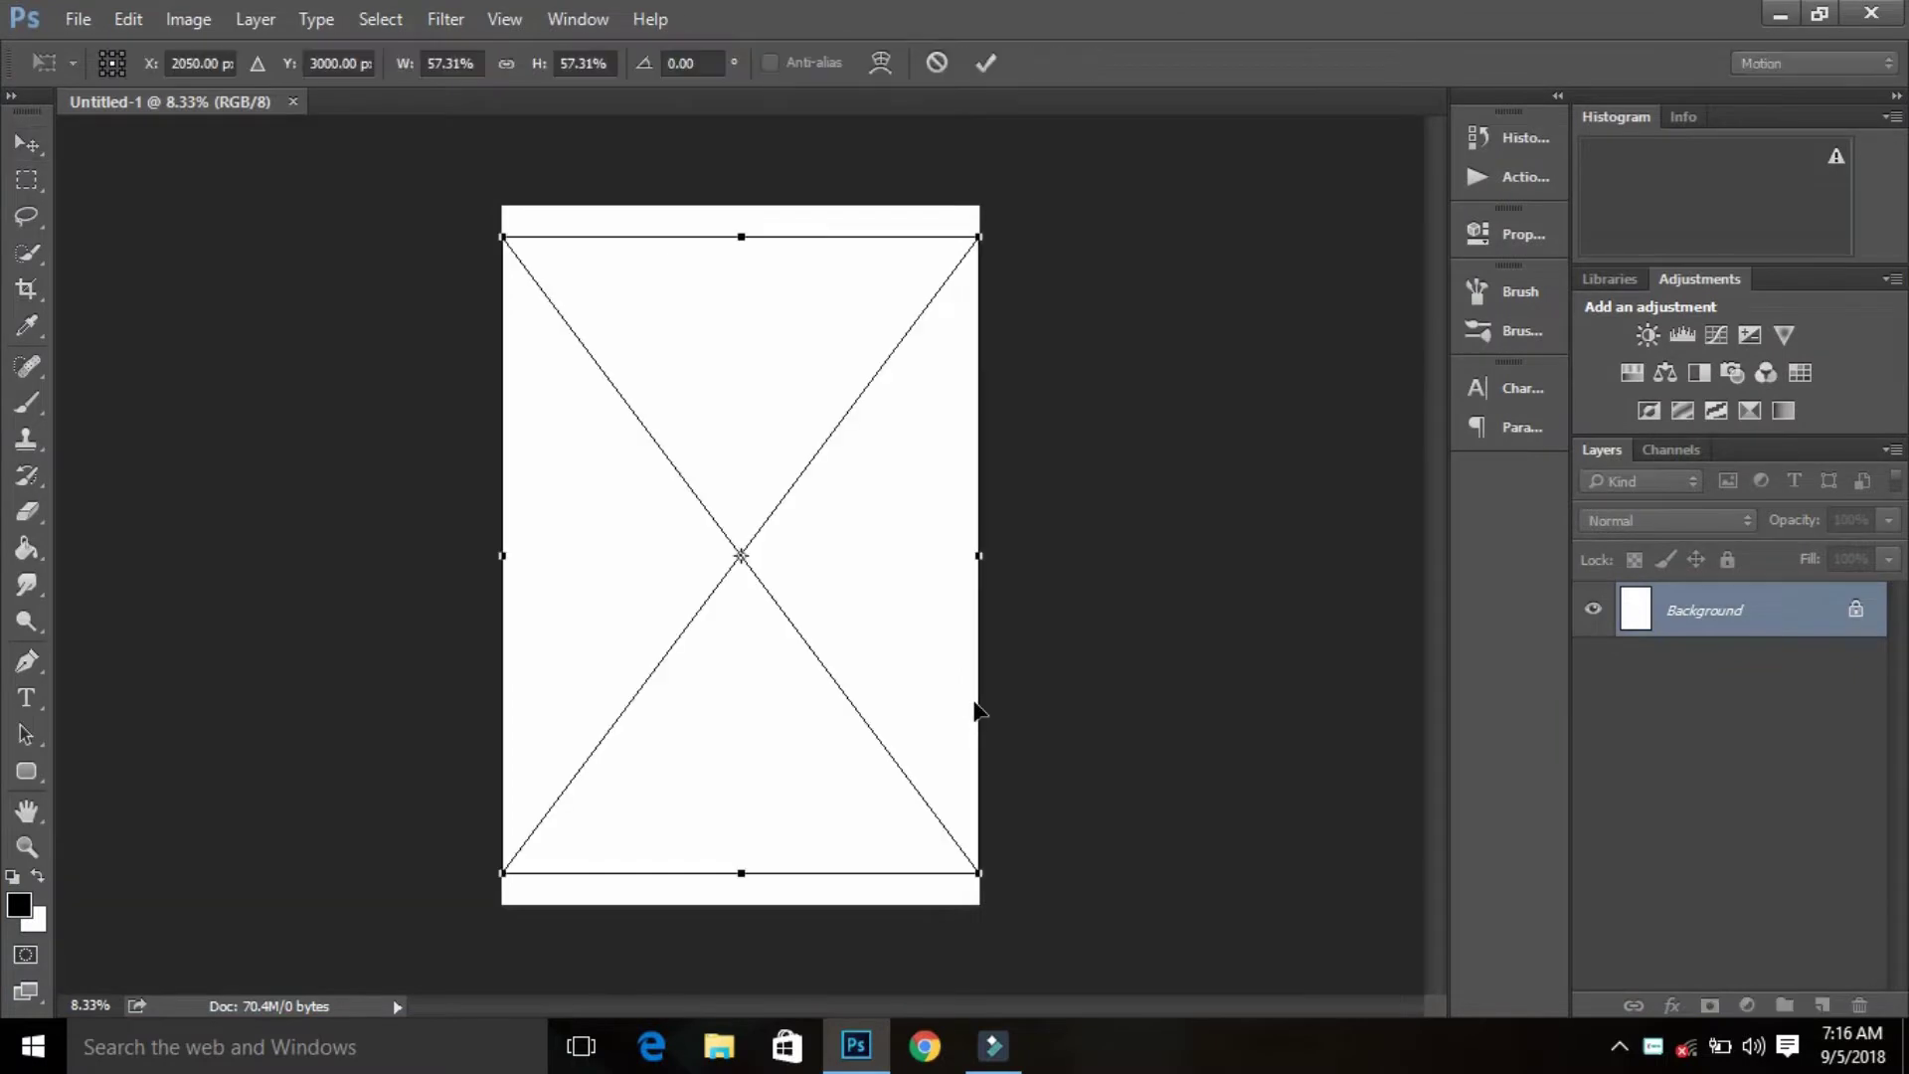
{"action": "left_click_drag", "start_coordinate": [744, 237], "coordinate": [744, 206]}
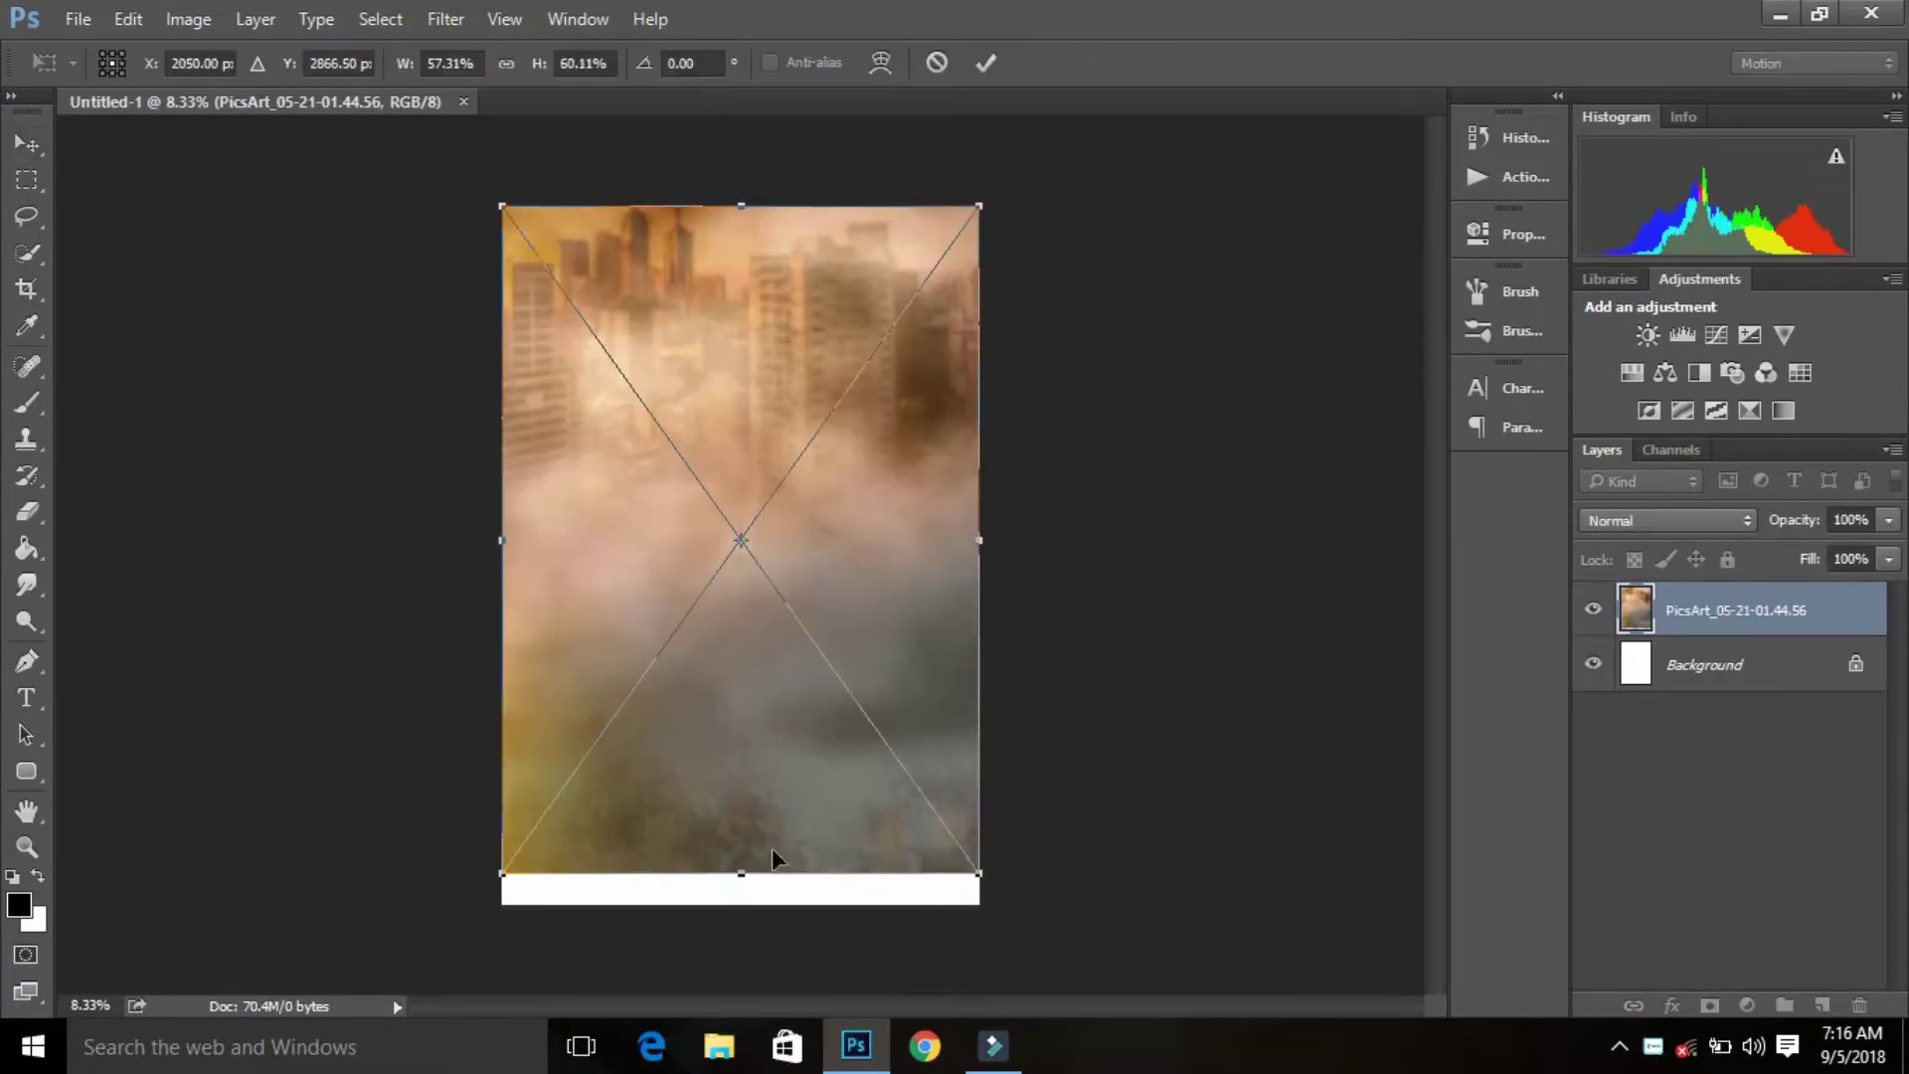
{"action": "left_click_drag", "start_coordinate": [746, 874], "coordinate": [746, 904]}
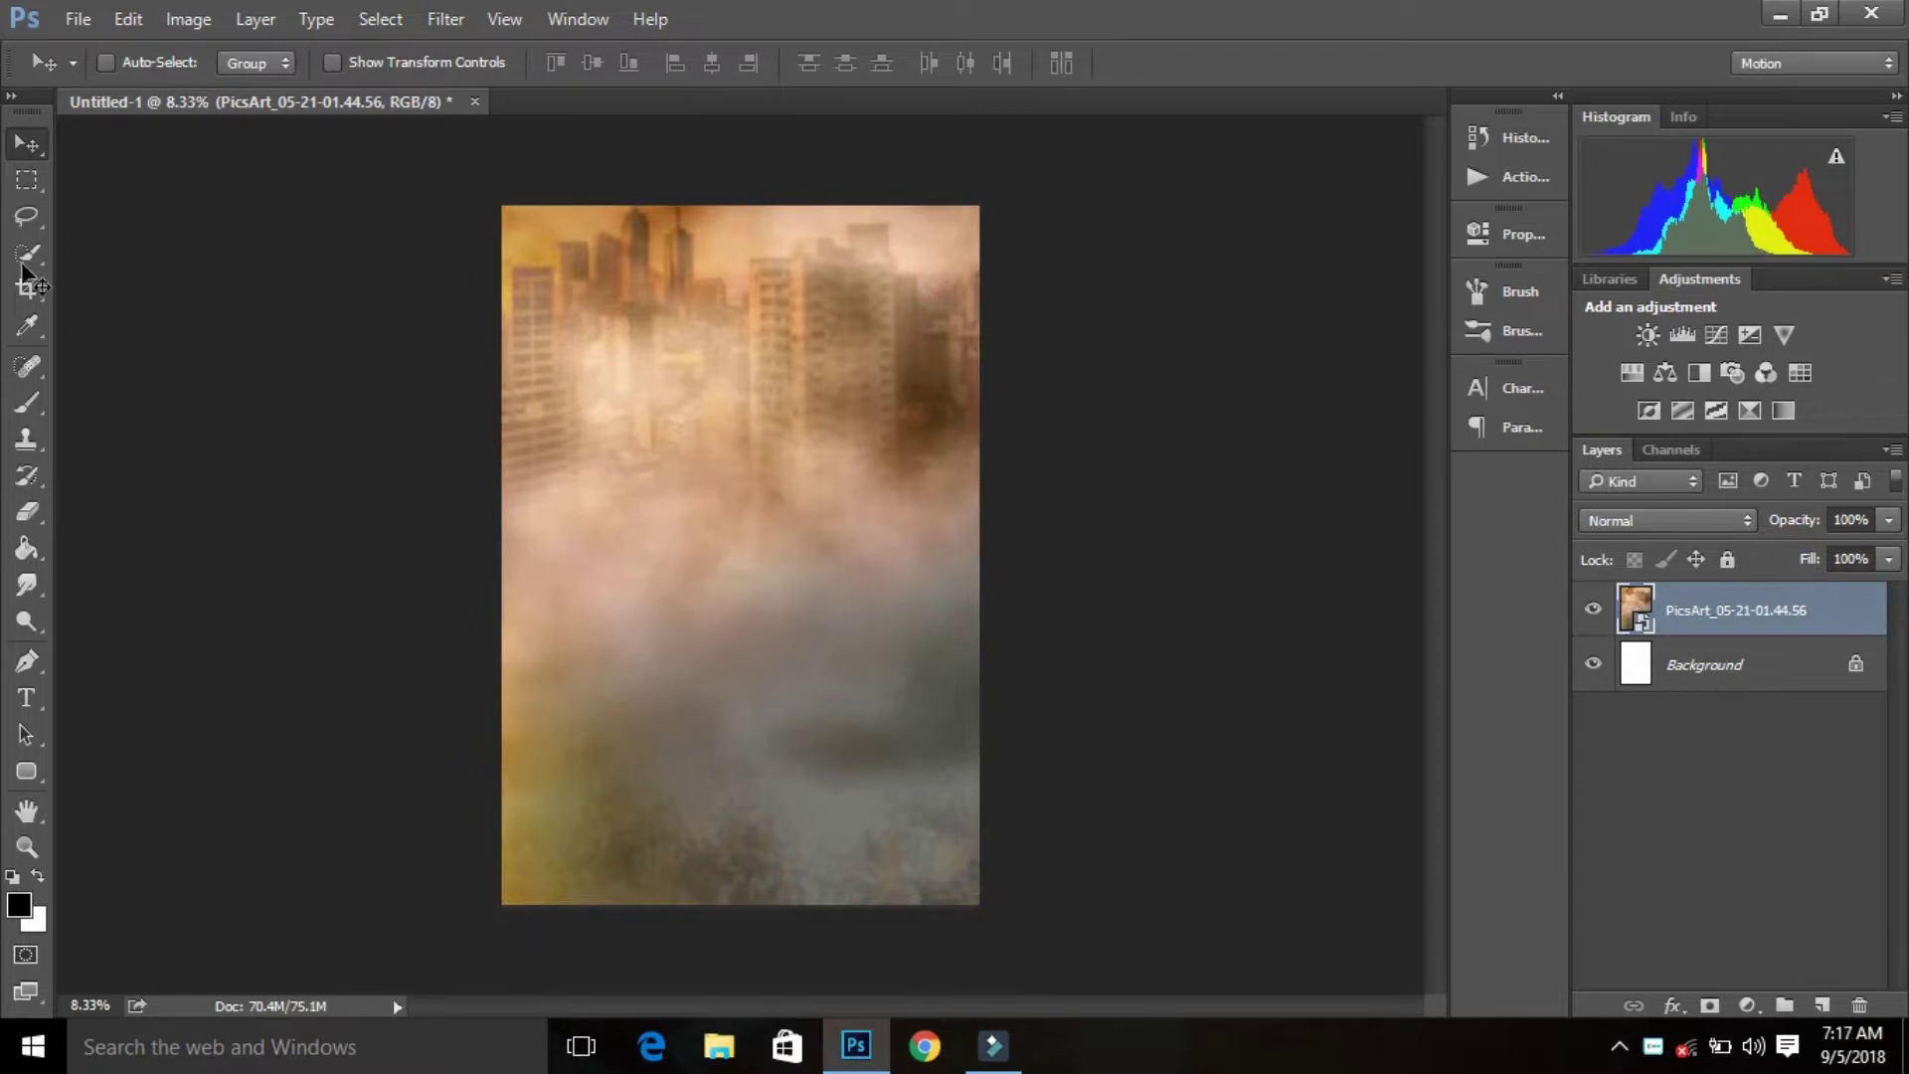
Step: Crop a thin strip off the canvas's left edge
{"action": "left_click", "coordinate": [27, 288]}
{"action": "left_click_drag", "start_coordinate": [503, 554], "coordinate": [517, 554]}
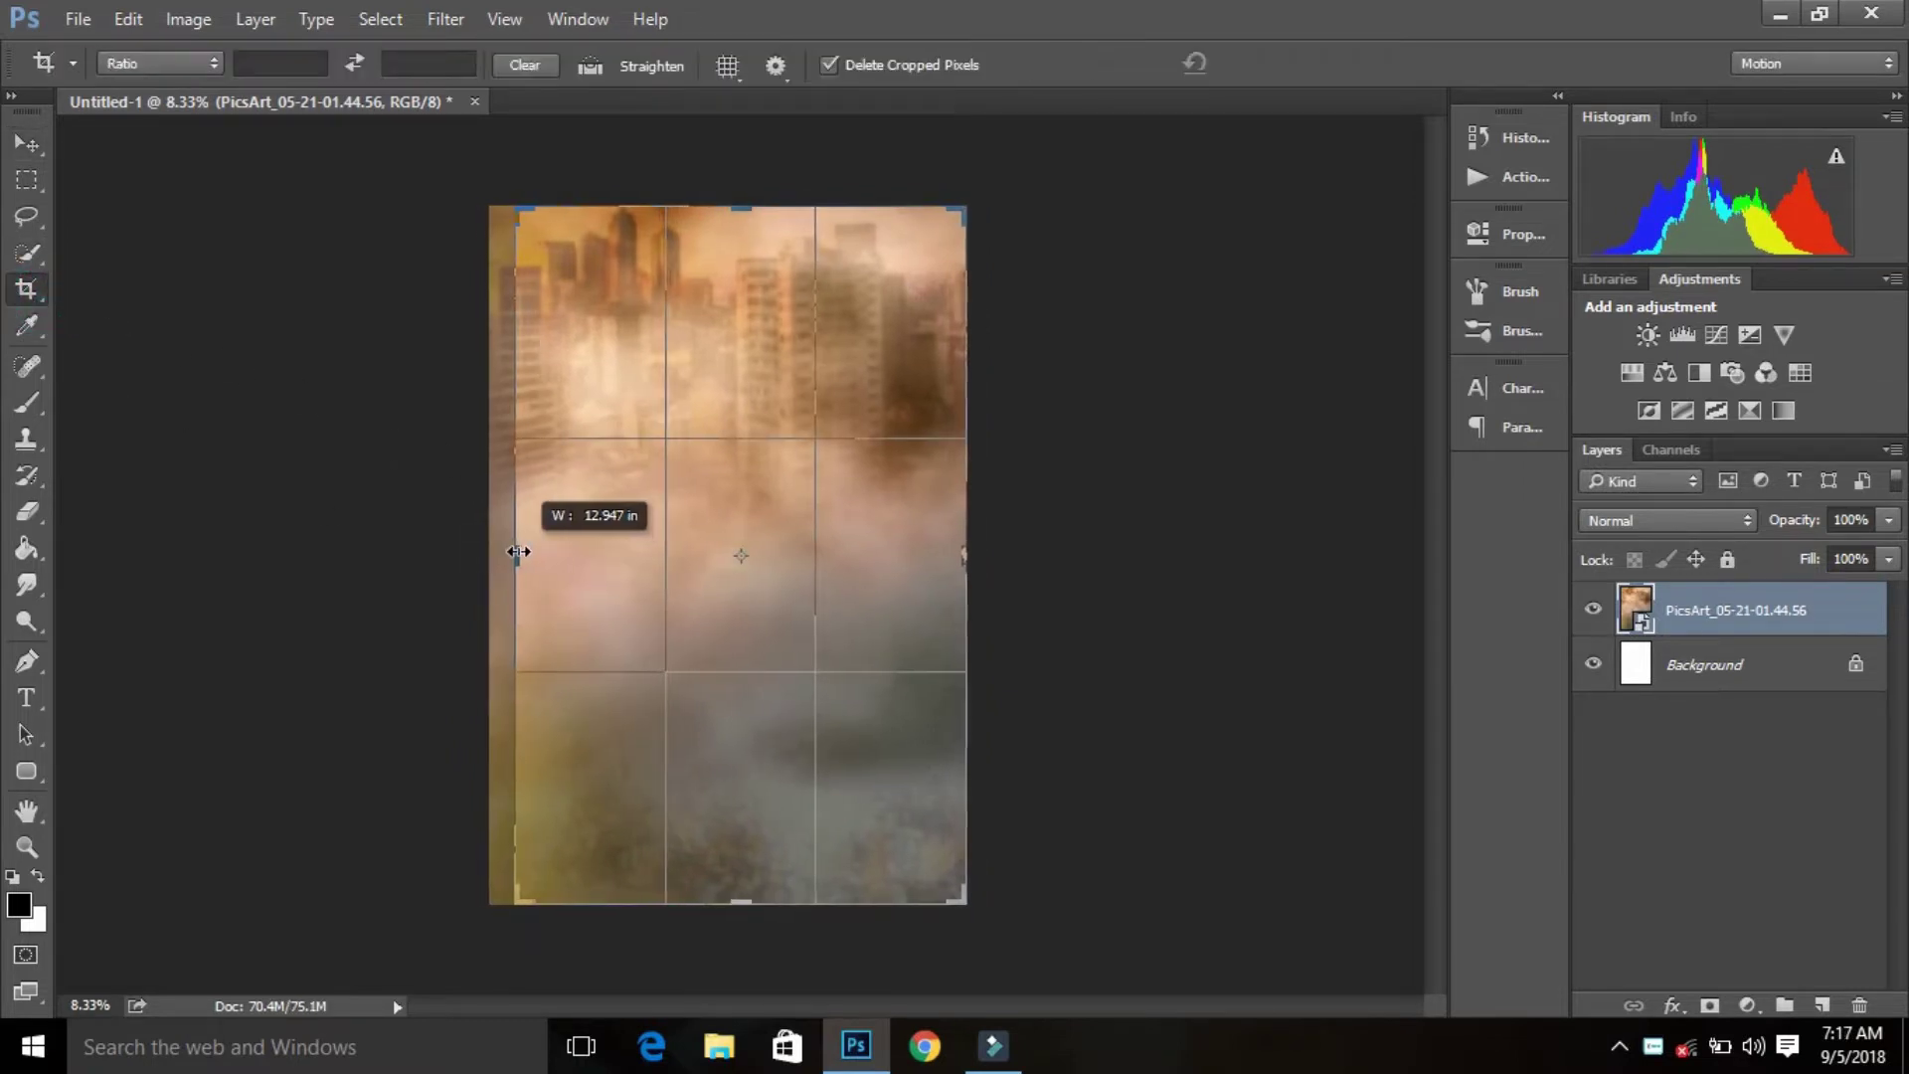
{"action": "left_click", "coordinate": [1291, 63]}
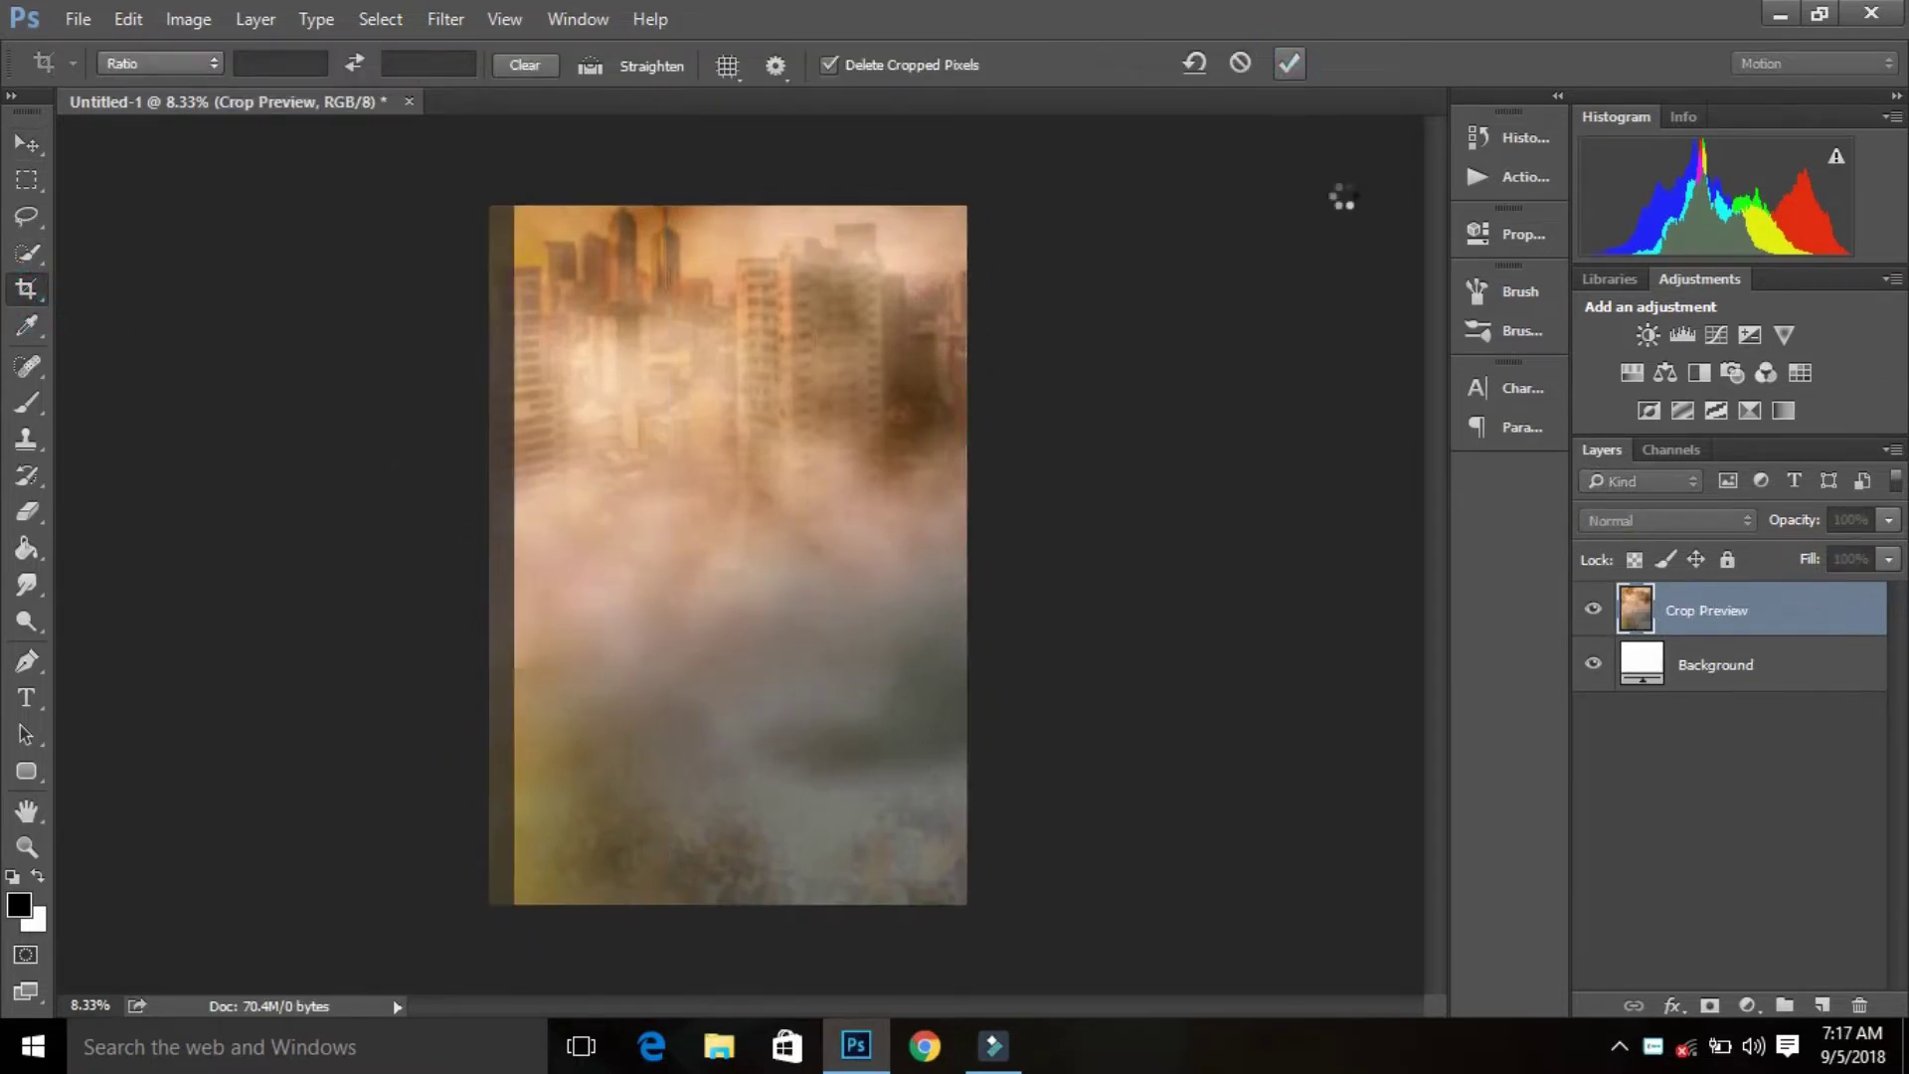
{"action": "left_click", "coordinate": [444, 19]}
{"action": "left_click", "coordinate": [495, 177]}
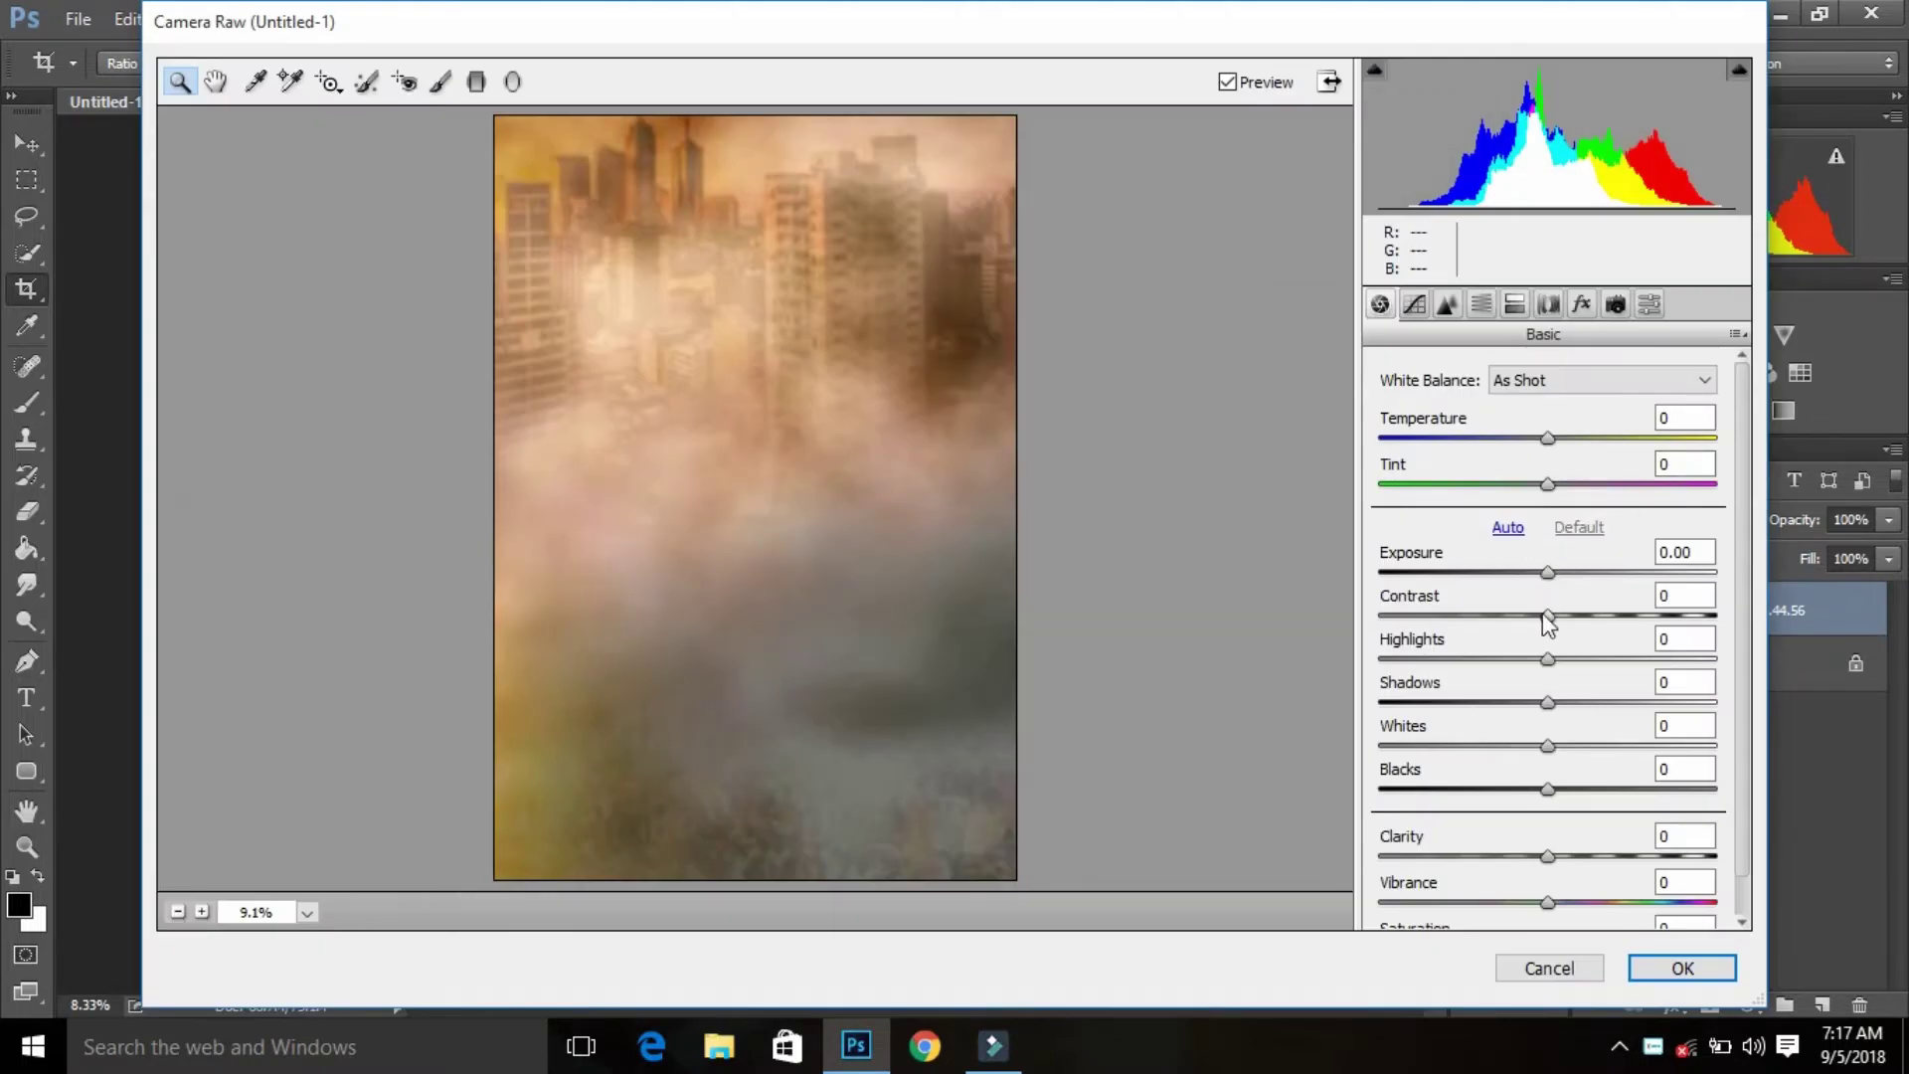
Step: Apply Camera Raw to the city layer: contrast −10, highlights −9, whites −24, vibrance +25
{"action": "left_click_drag", "start_coordinate": [1544, 615], "coordinate": [1528, 615]}
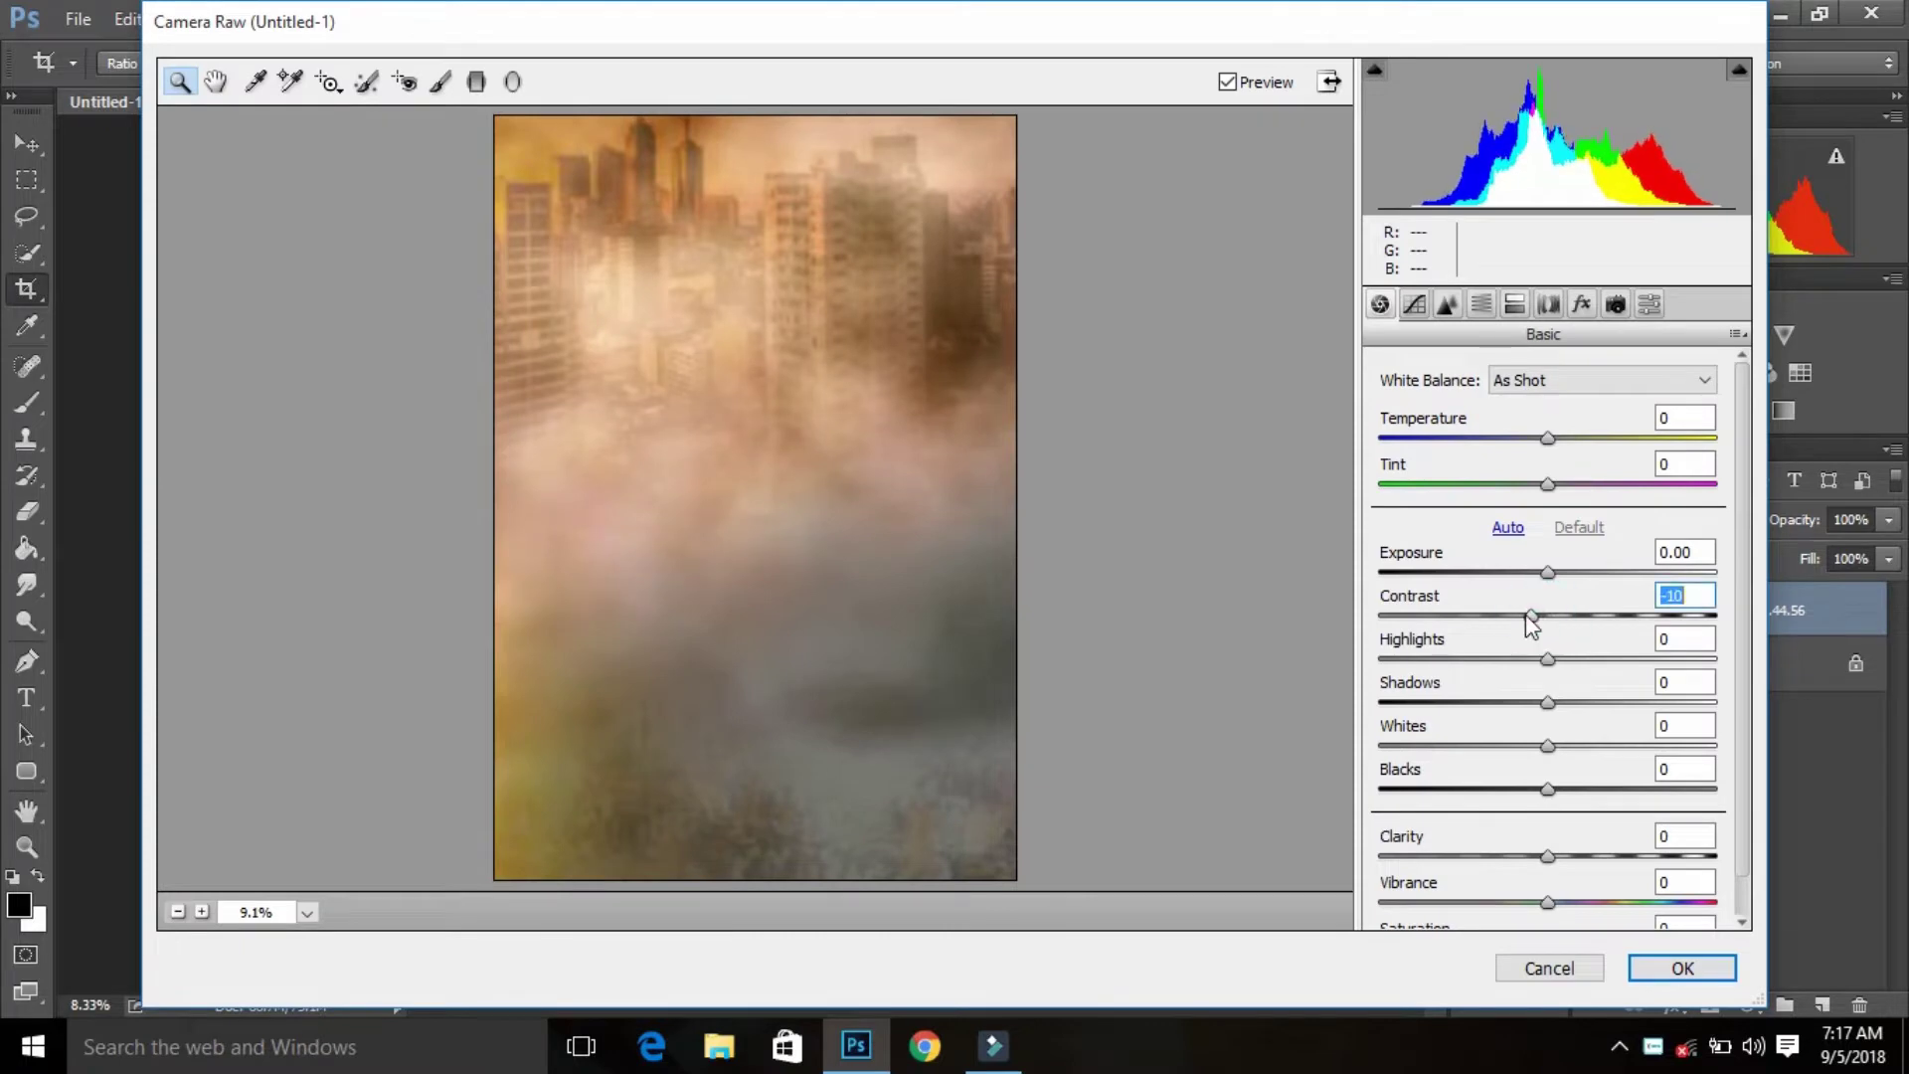
{"action": "left_click_drag", "start_coordinate": [1573, 901], "coordinate": [1589, 902]}
{"action": "left_click_drag", "start_coordinate": [1549, 746], "coordinate": [1512, 745]}
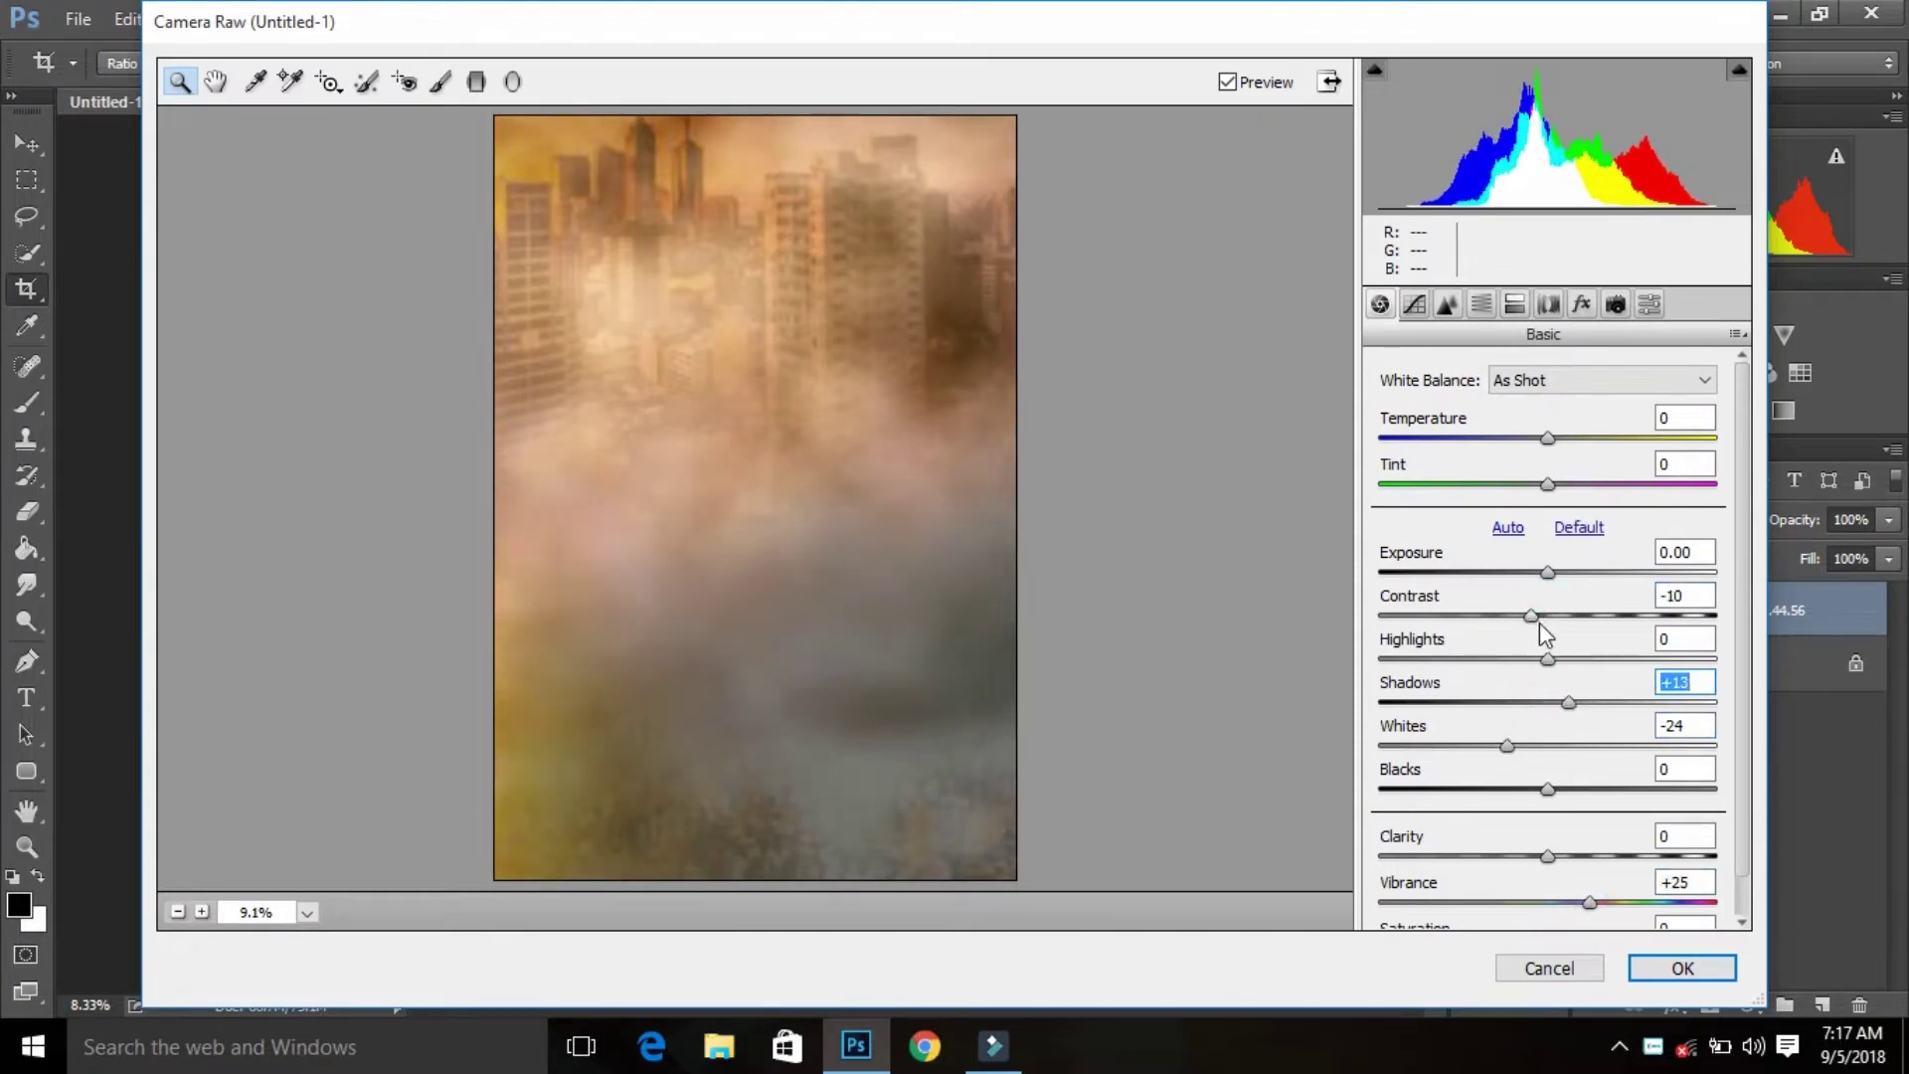
{"action": "left_click_drag", "start_coordinate": [1548, 658], "coordinate": [1533, 659]}
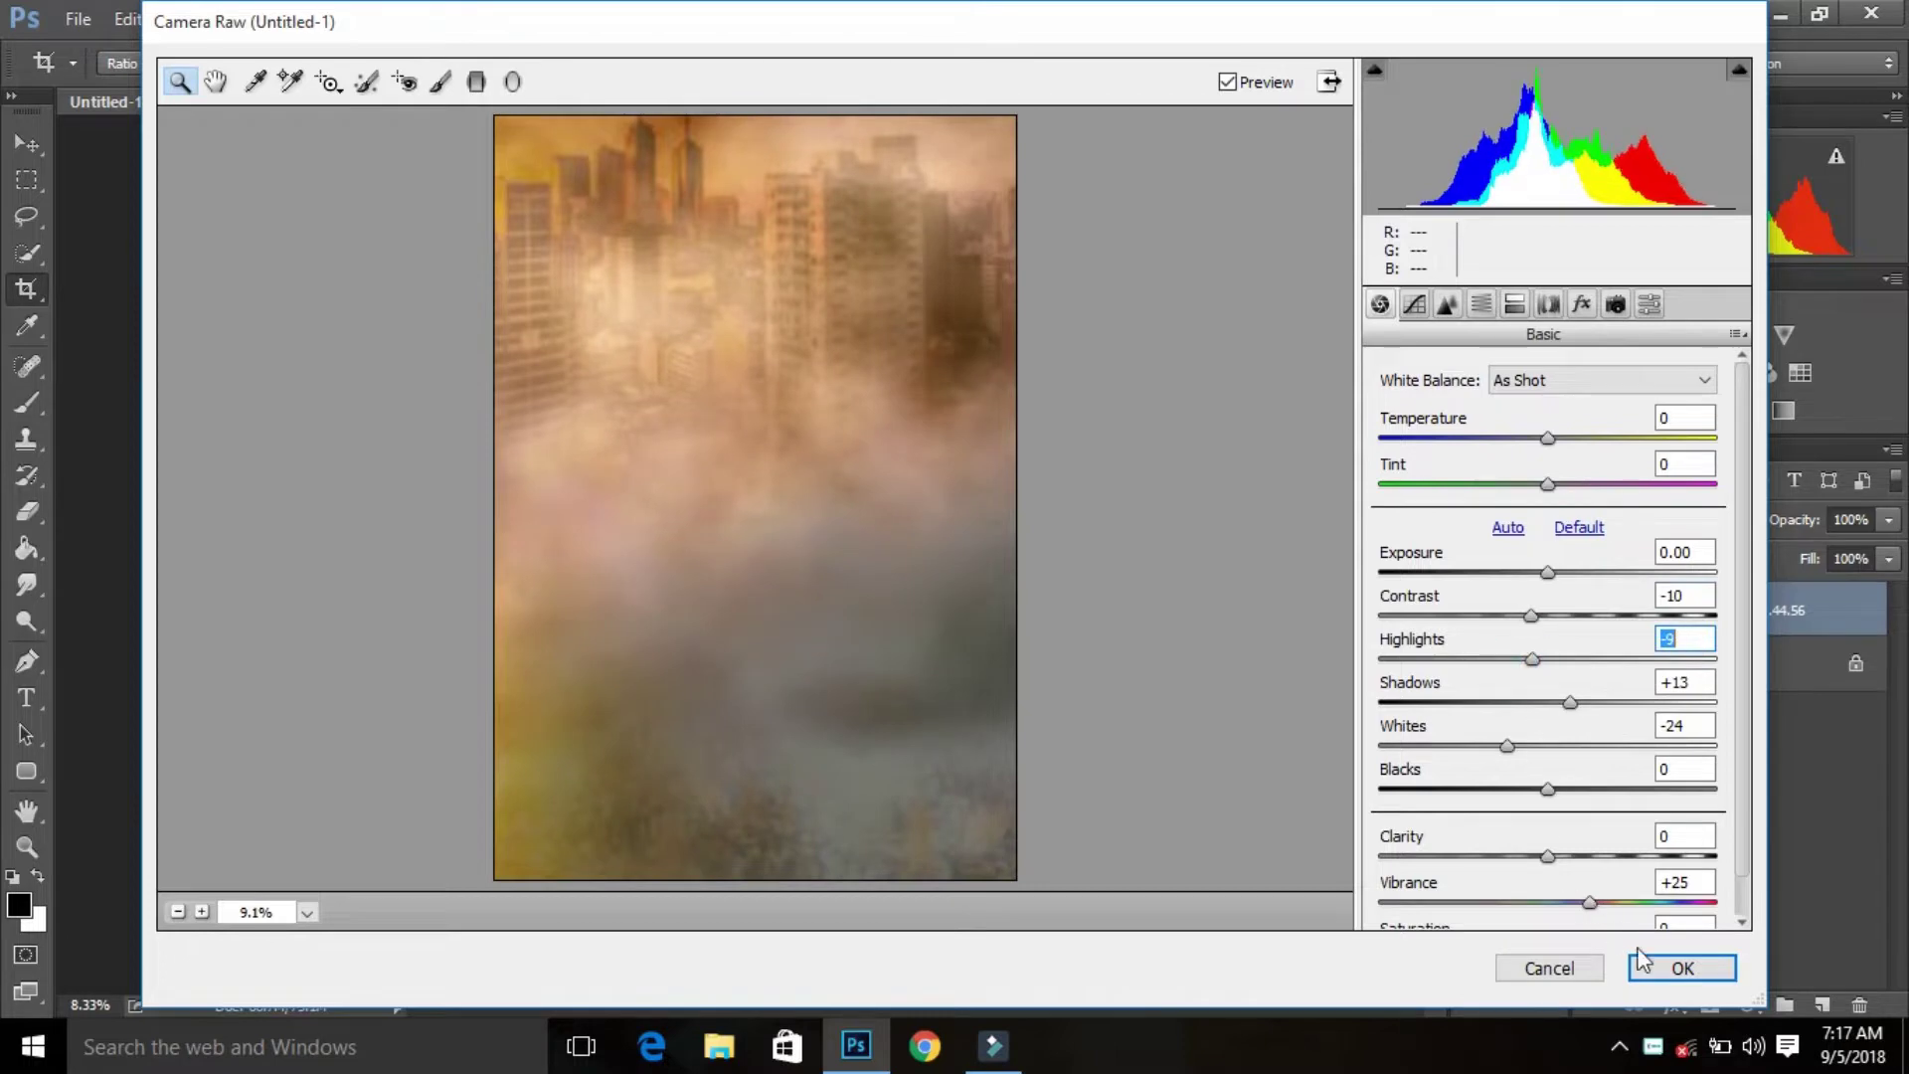
{"action": "left_click", "coordinate": [1643, 963]}
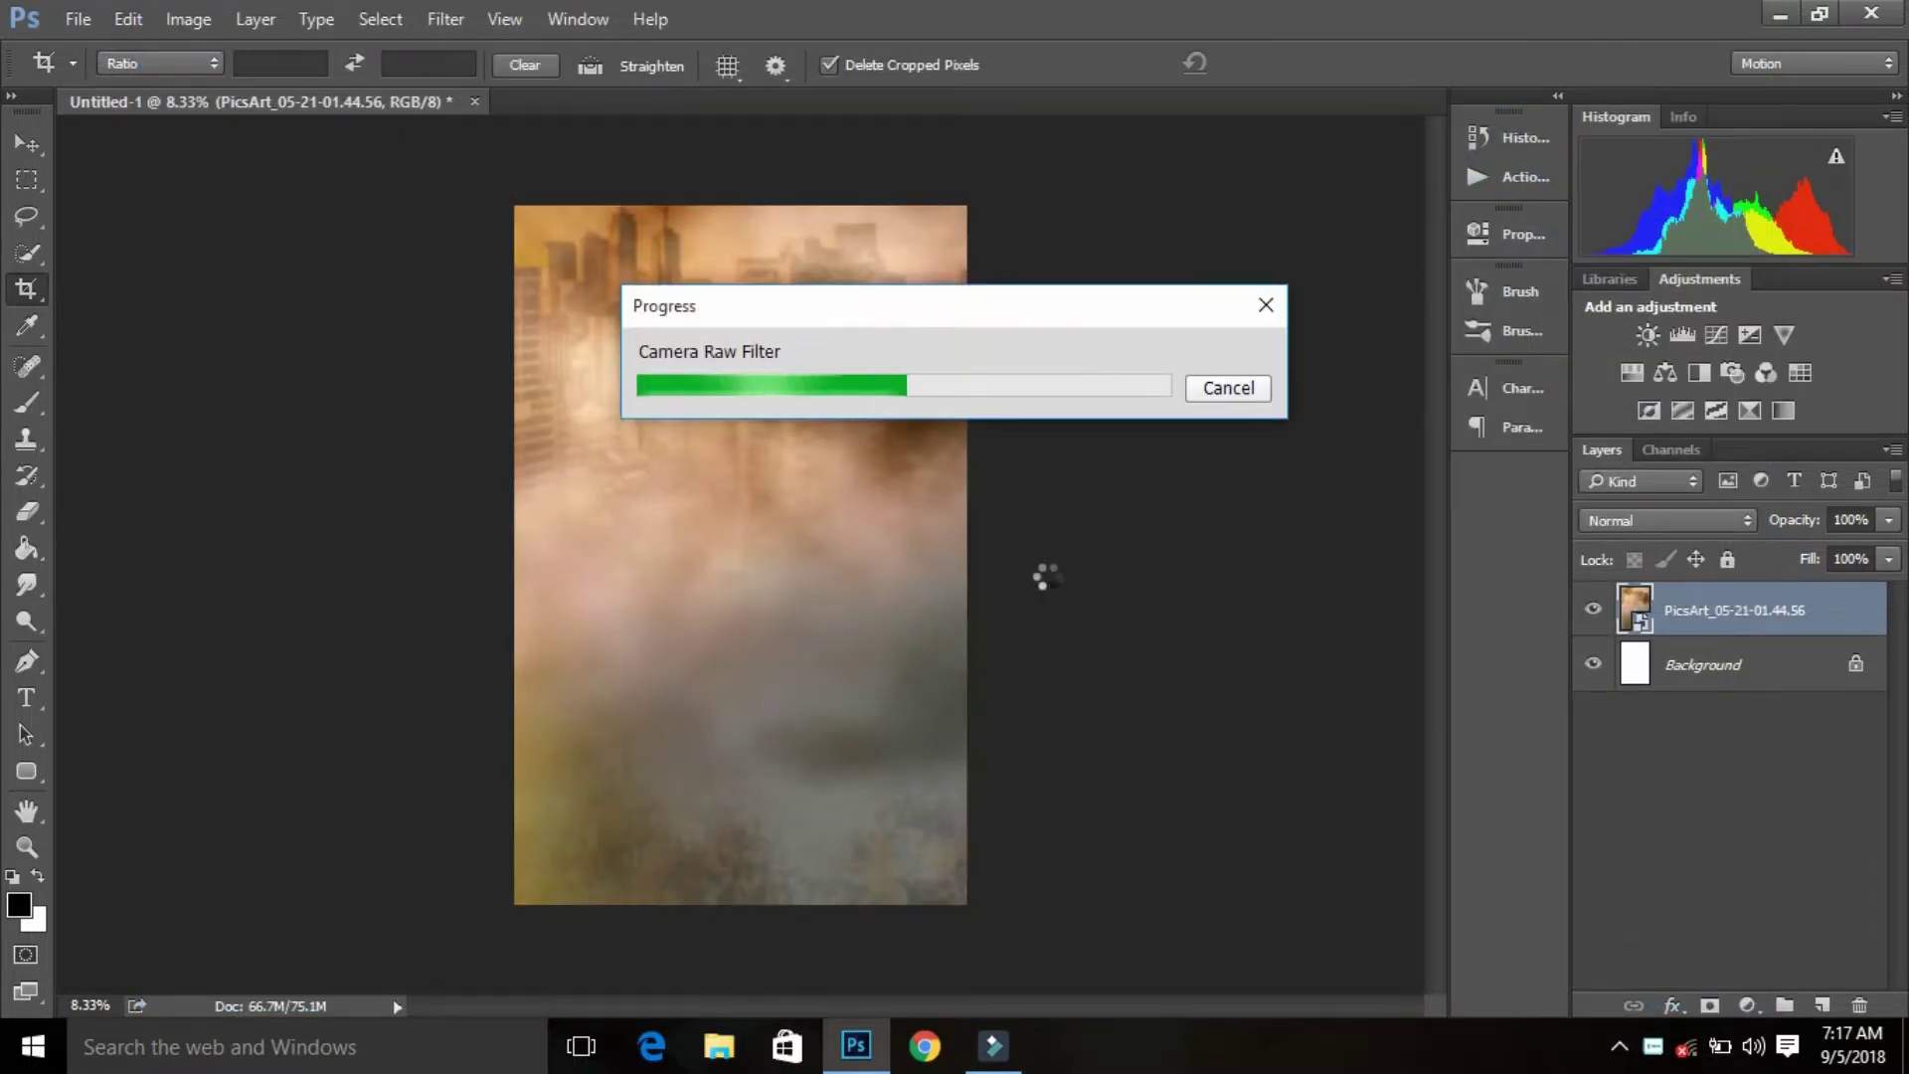
{"action": "left_click", "coordinate": [77, 19]}
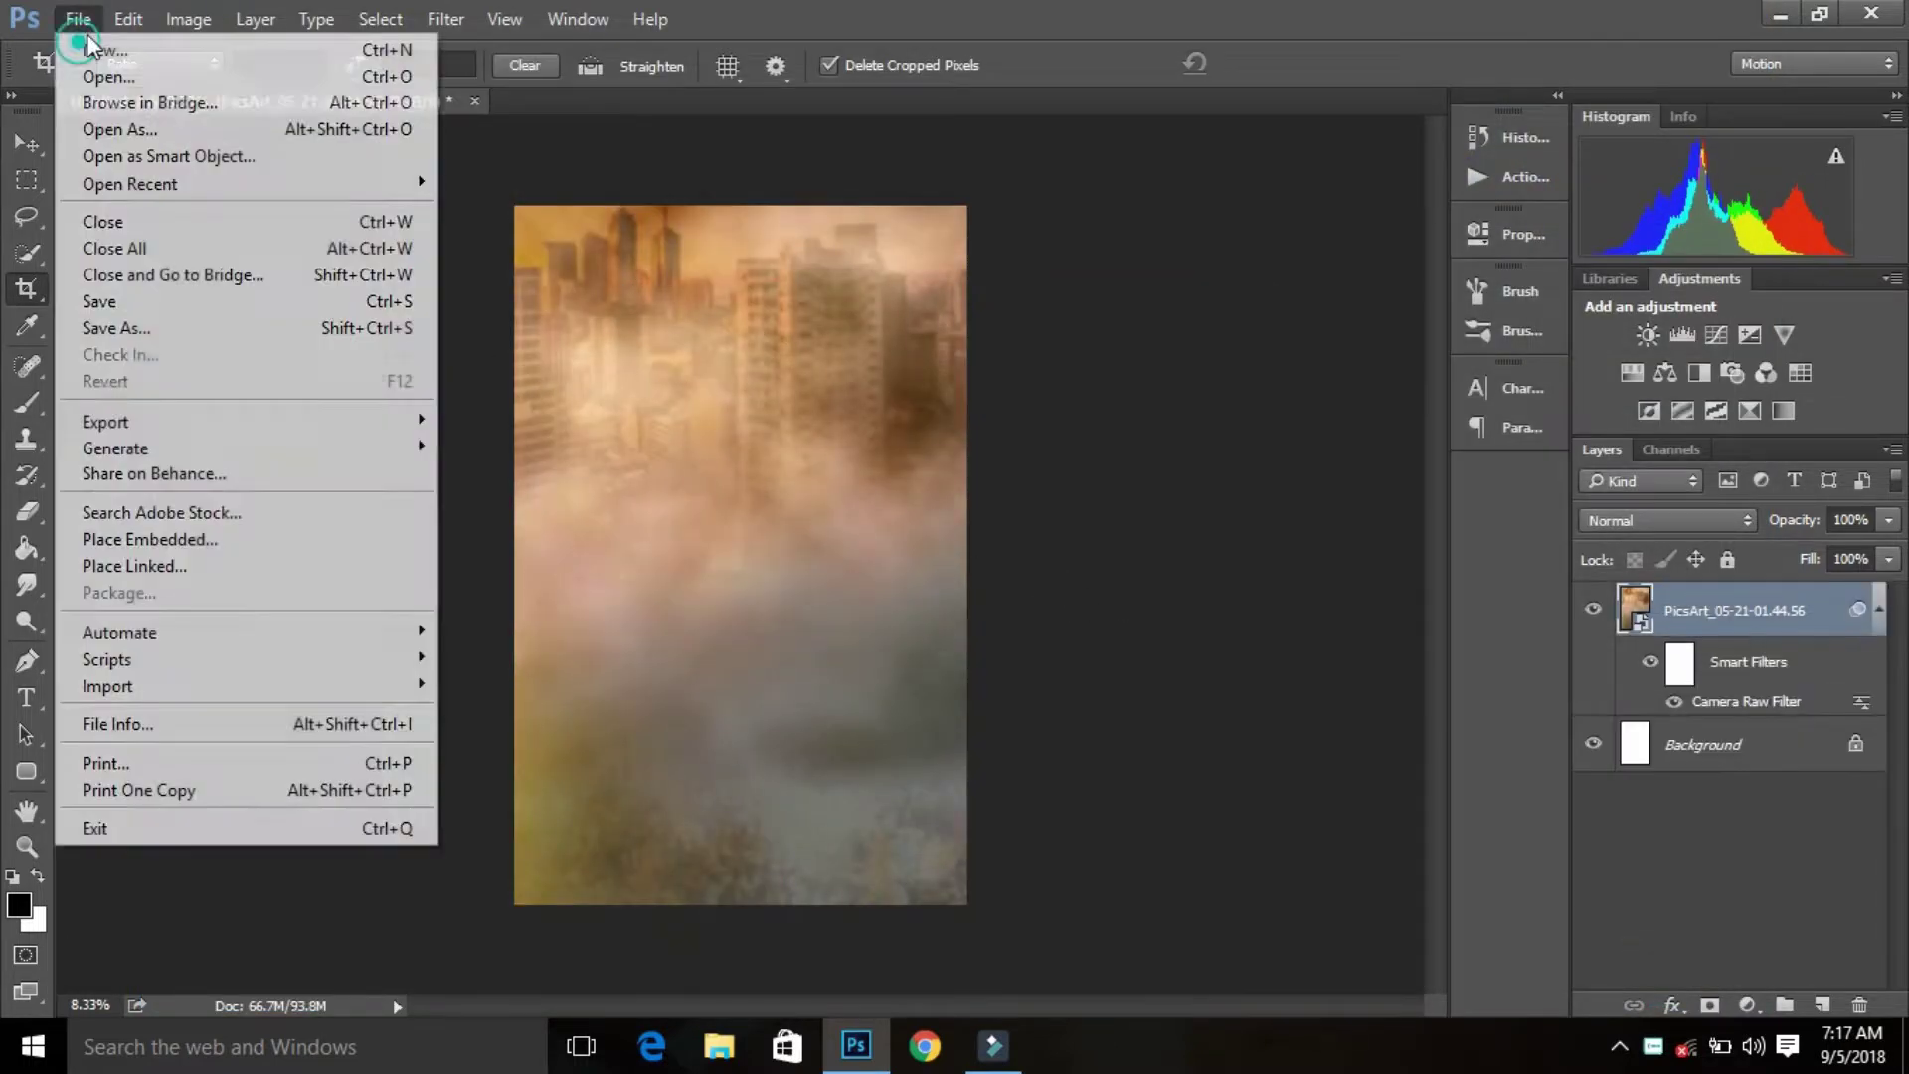
Step: Place the seated Ganesha illustration as a new layer over the city backdrop
{"action": "left_click", "coordinate": [187, 529]}
{"action": "left_click", "coordinate": [771, 228]}
{"action": "left_click", "coordinate": [1658, 971]}
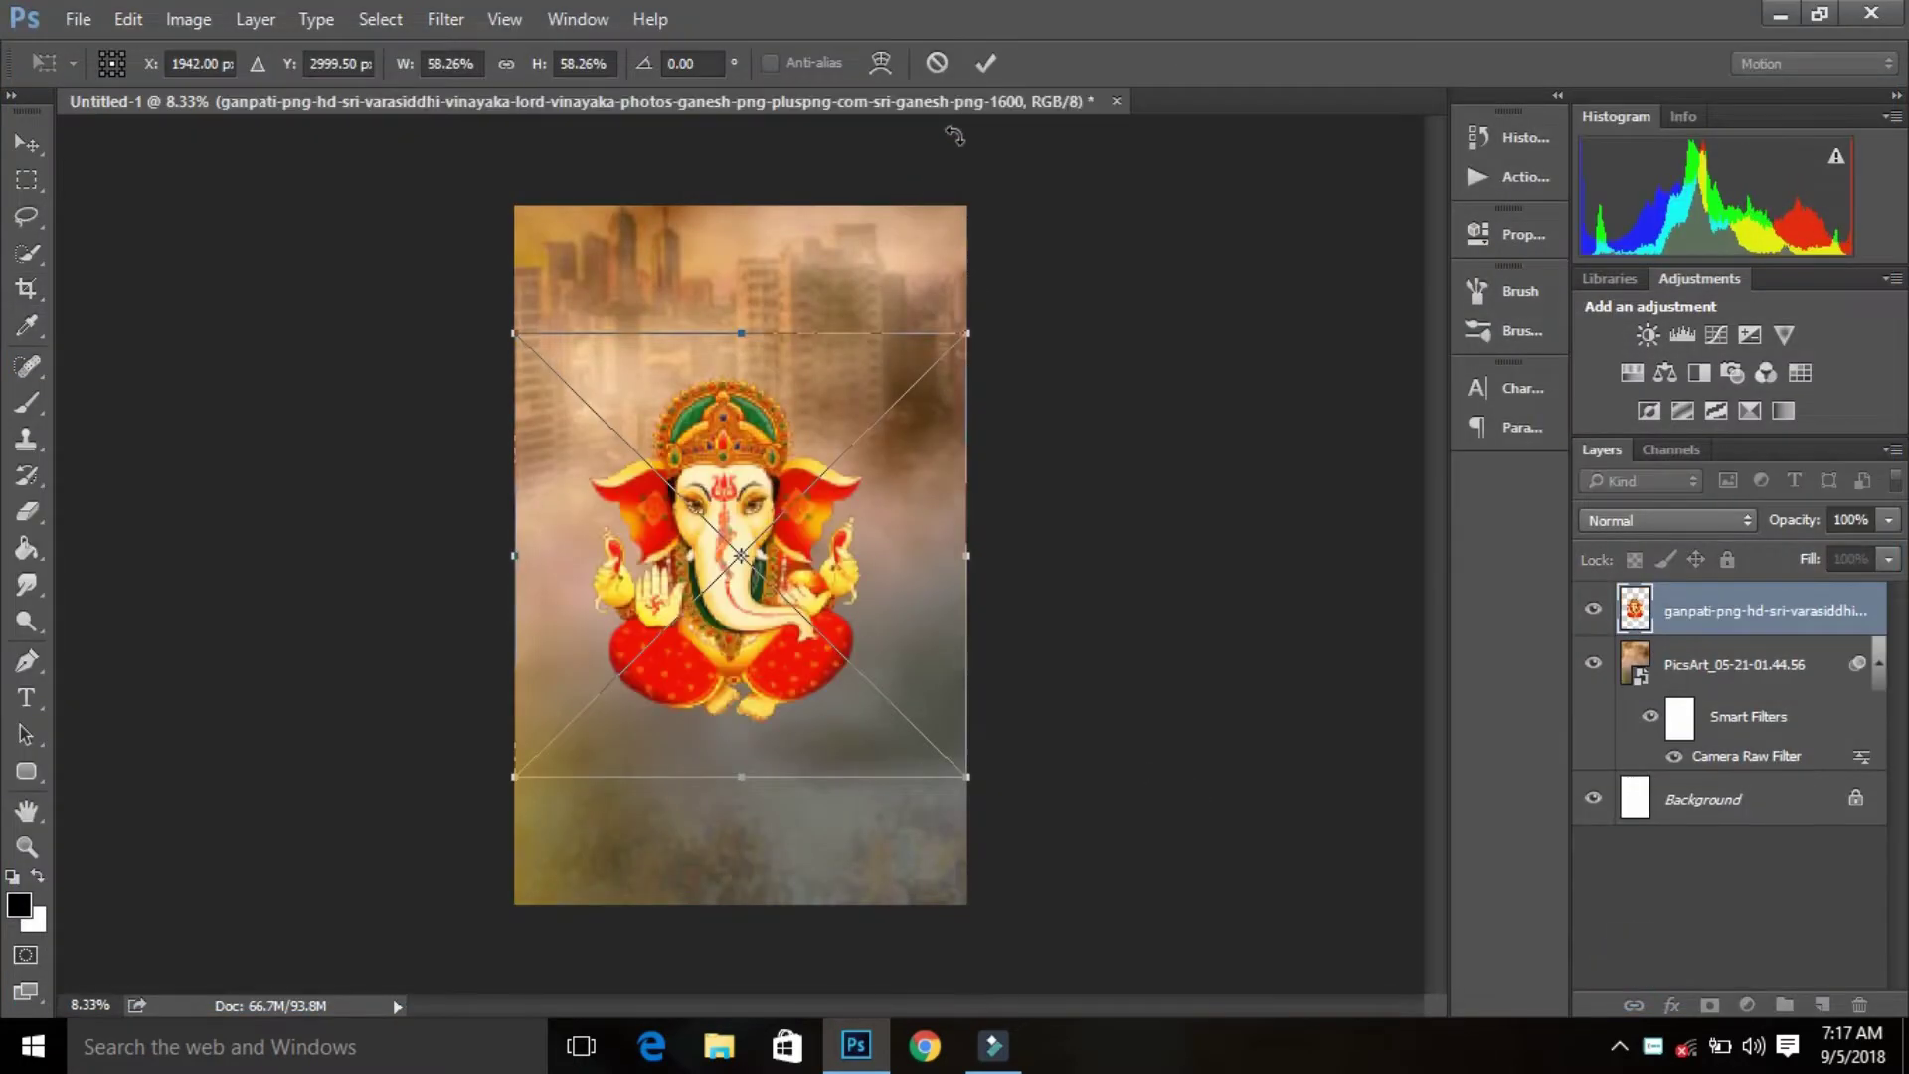
{"action": "left_click", "coordinate": [986, 62]}
{"action": "key", "text": "c"}
{"action": "left_click", "coordinate": [1699, 664]}
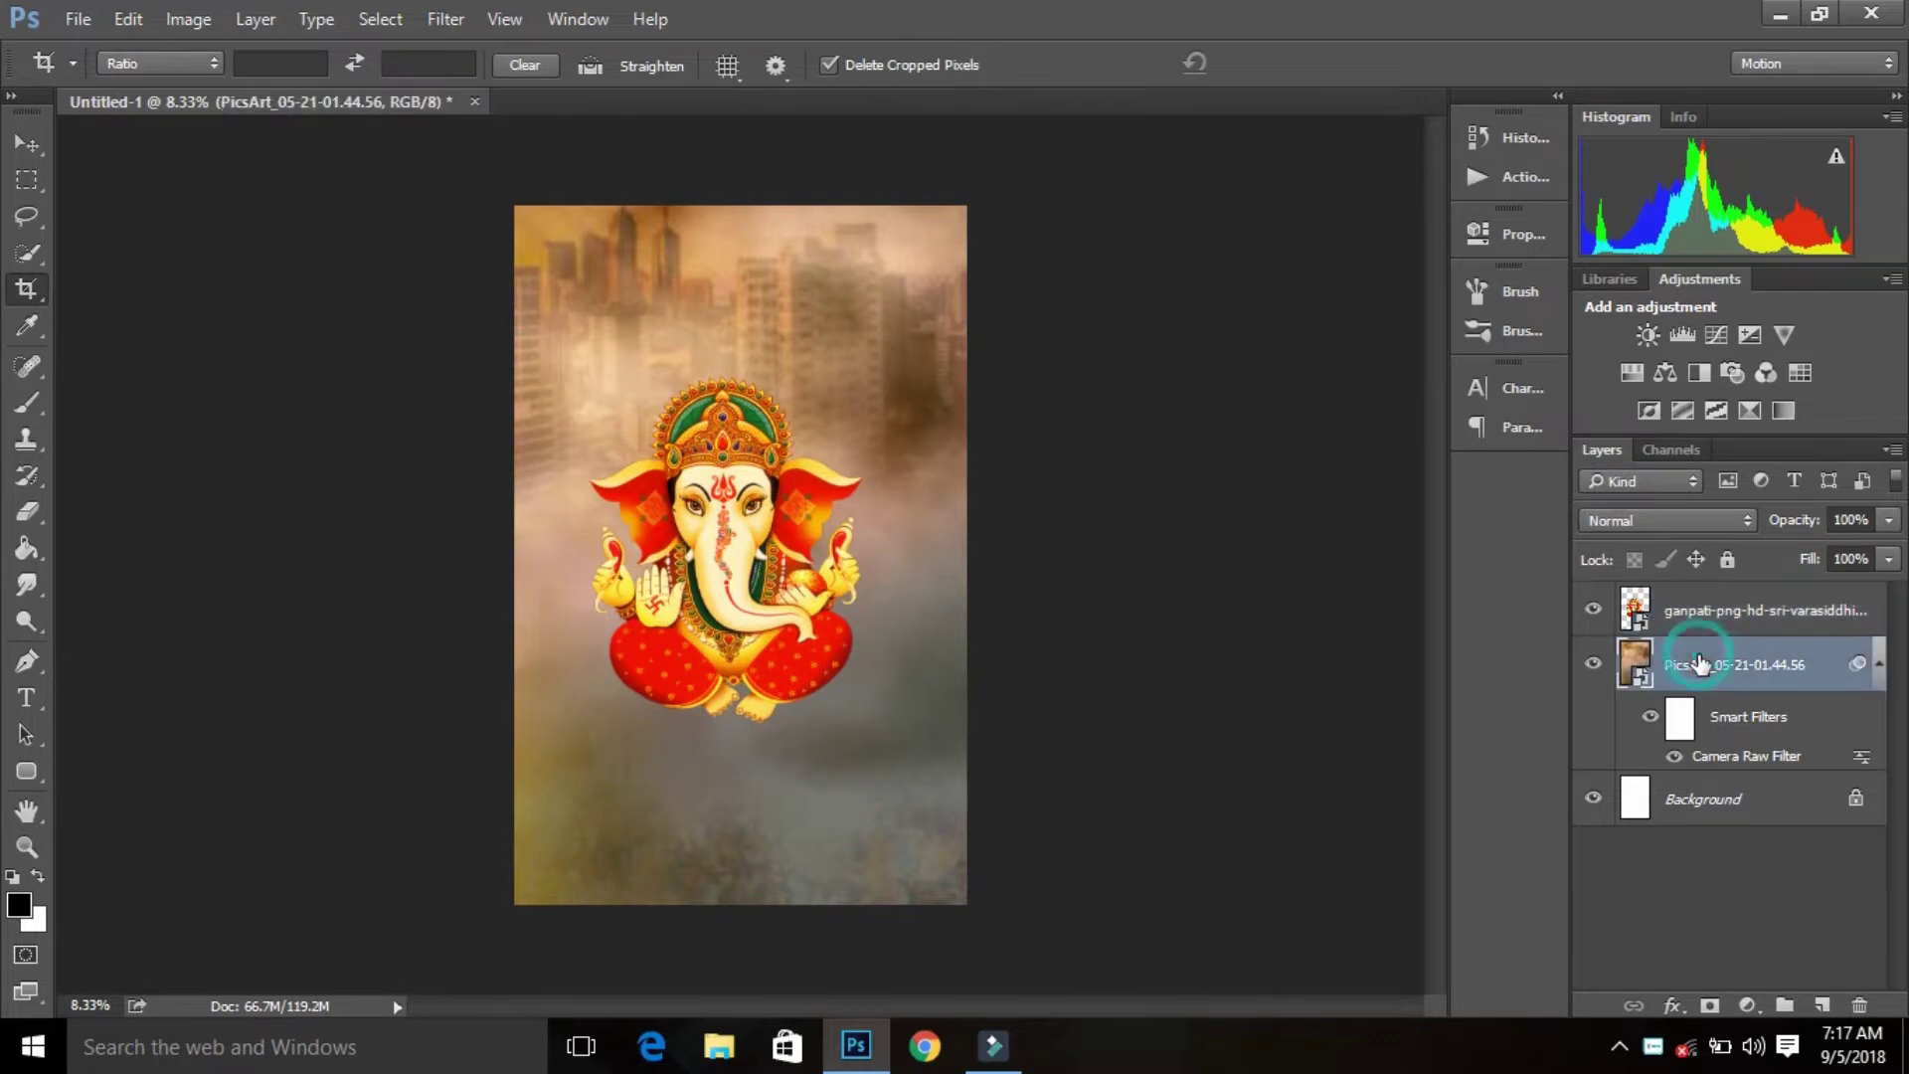
{"action": "left_click", "coordinate": [1699, 615], "text": "ctrl"}
{"action": "right_click", "coordinate": [1698, 614]}
{"action": "left_click", "coordinate": [1154, 600]}
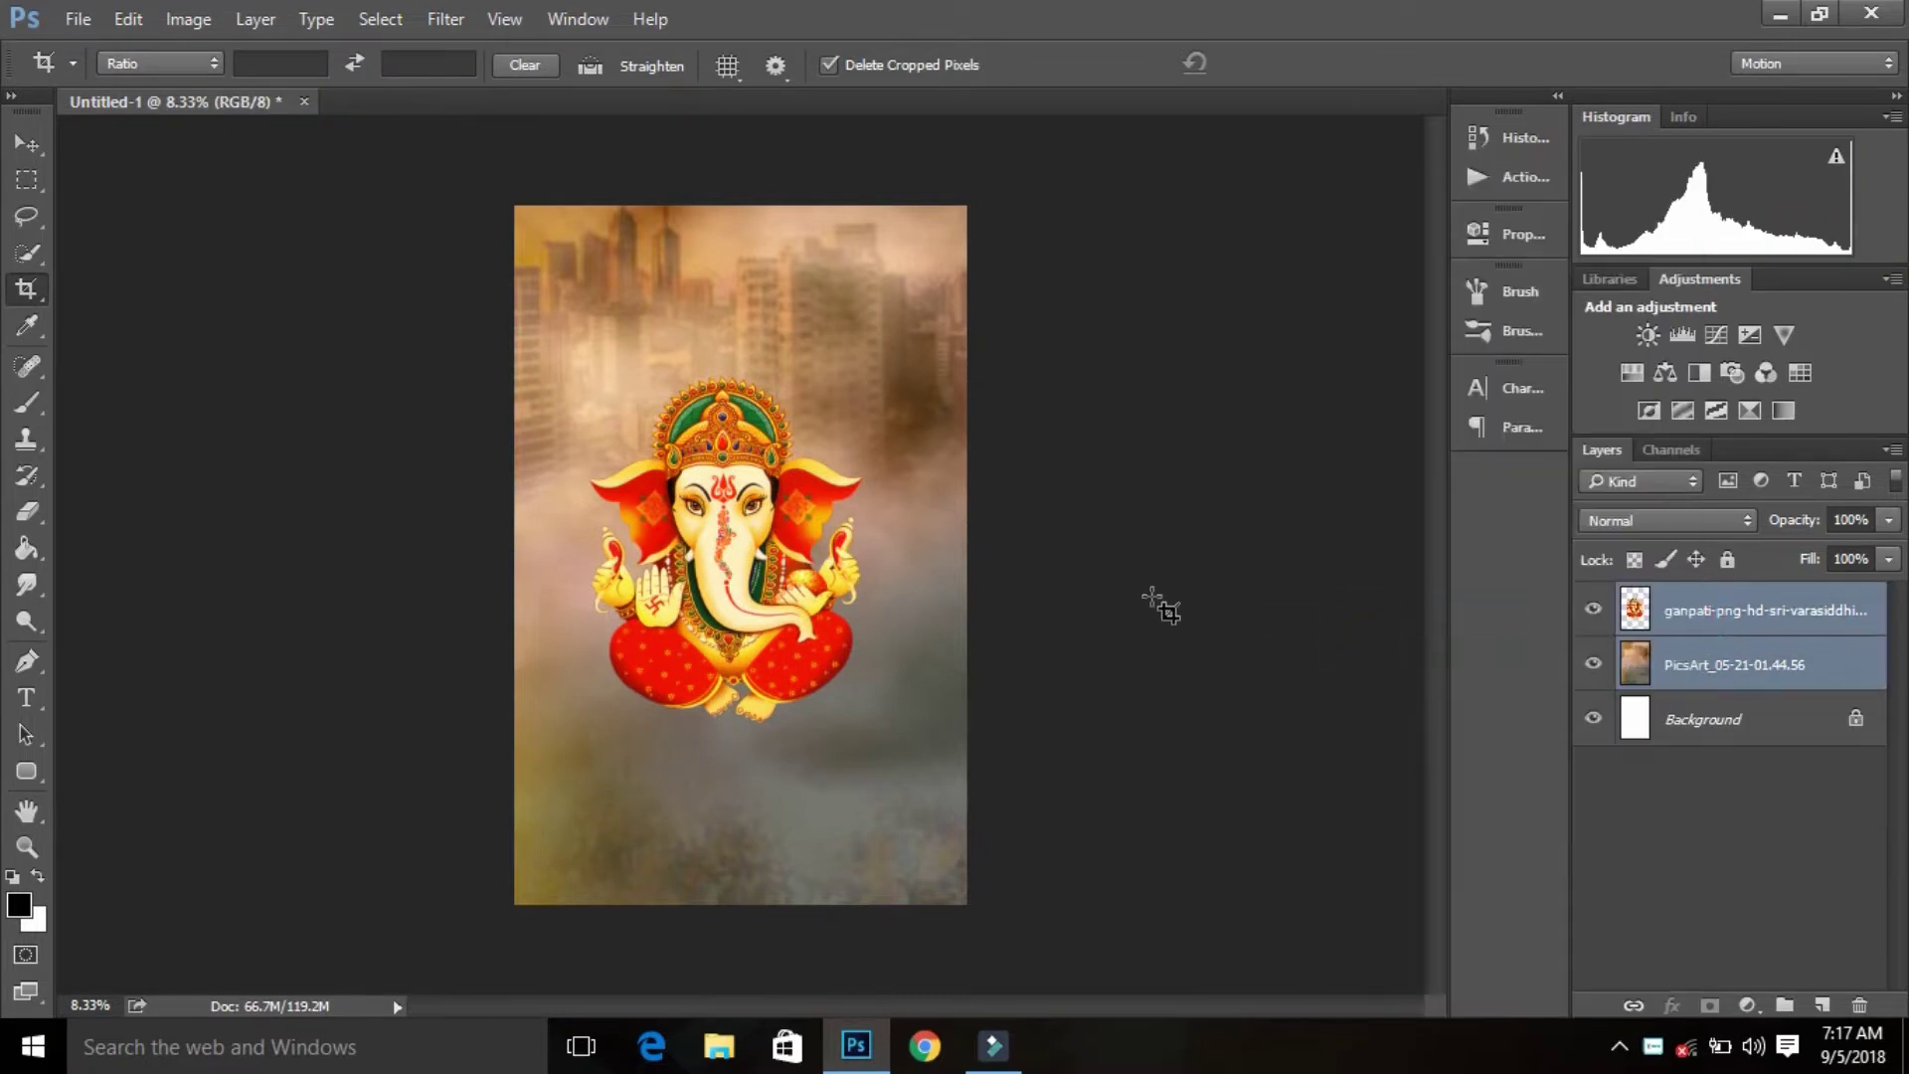
{"action": "left_click", "coordinate": [1780, 624]}
Step: Scale the seated Ganesha to about 112% and raise it
{"action": "key", "text": "ctrl+t"}
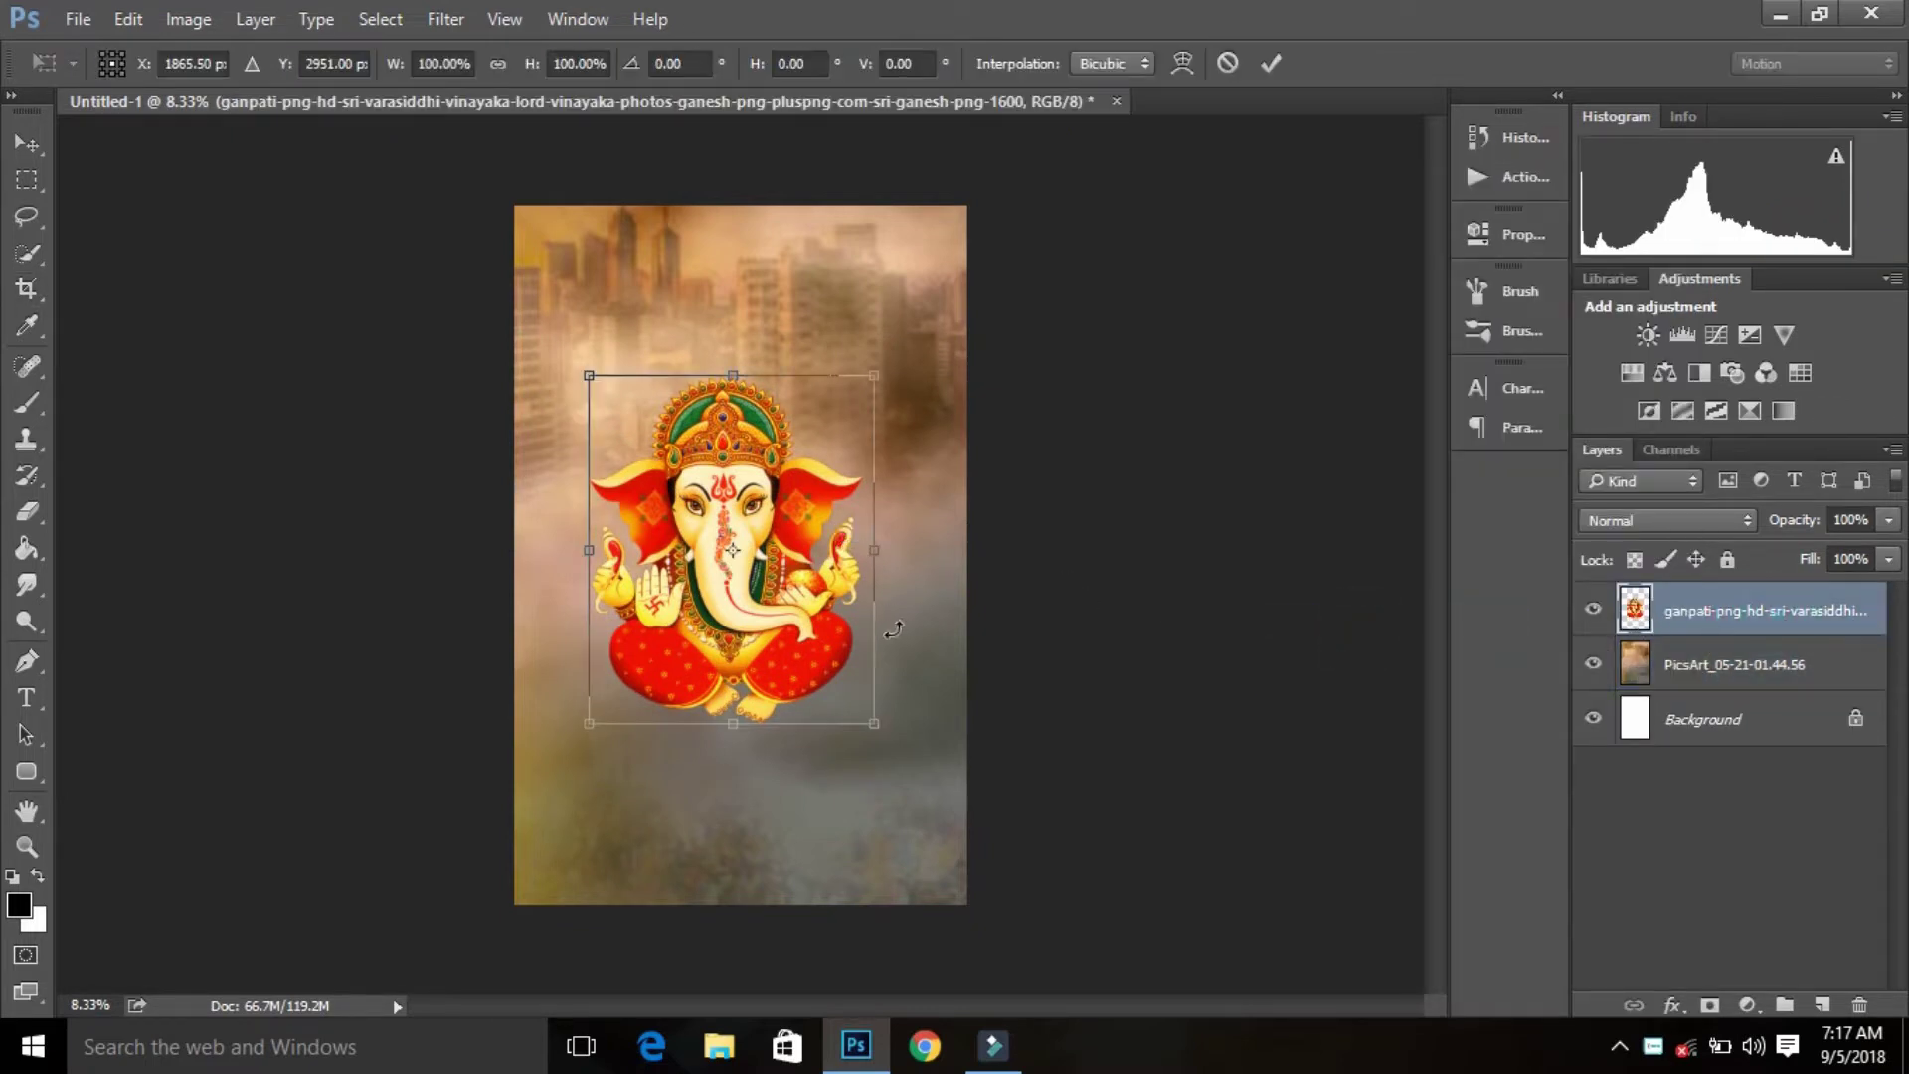
{"action": "mouse_move", "coordinate": [874, 724]}
{"action": "left_mouse_down"}
{"action": "mouse_move", "coordinate": [908, 767]}
{"action": "mouse_move", "coordinate": [826, 619]}
{"action": "left_mouse_up"}
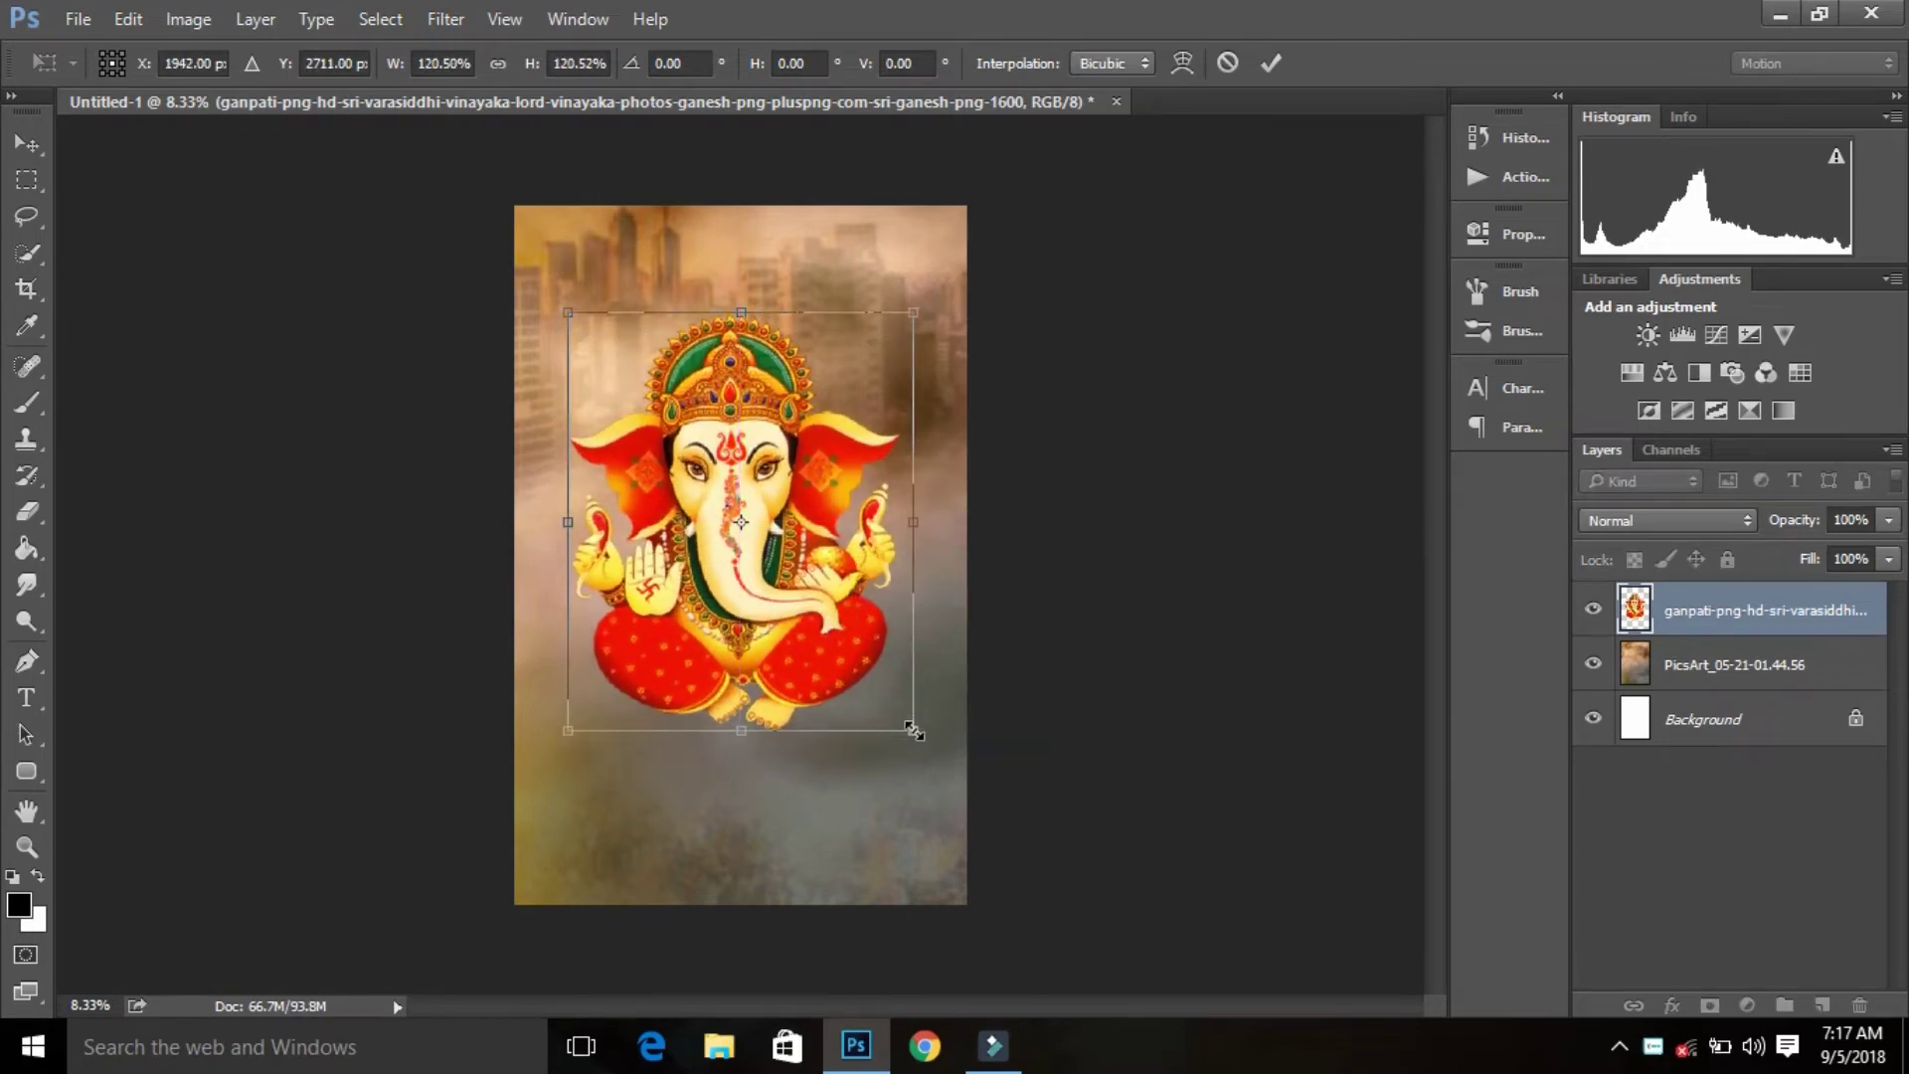
{"action": "left_click_drag", "start_coordinate": [913, 731], "coordinate": [901, 715]}
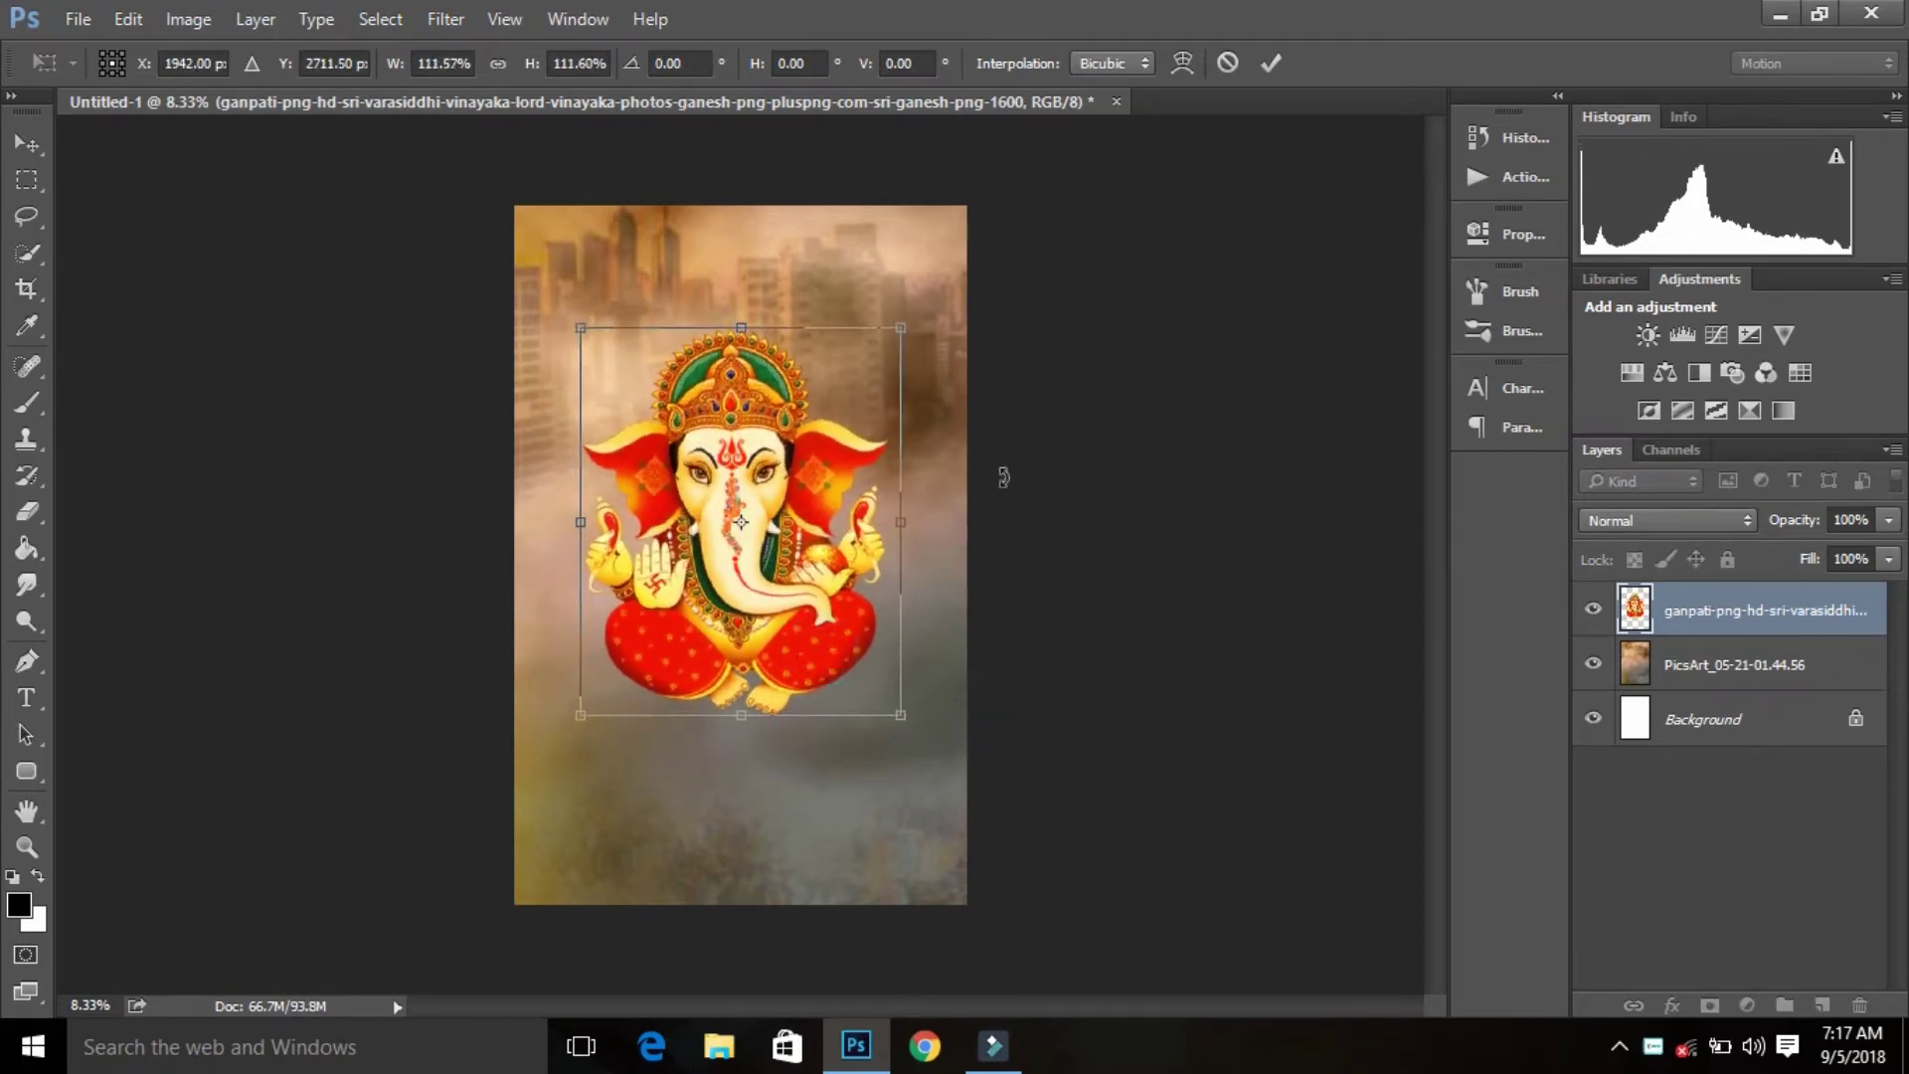
{"action": "left_click", "coordinate": [1271, 64]}
{"action": "key", "text": "c"}
Step: Apply Camera Raw to the Ganesha: contrast −4, highlights −16, whites −13, vibrance +27
{"action": "left_click", "coordinate": [439, 22]}
{"action": "left_click", "coordinate": [527, 196]}
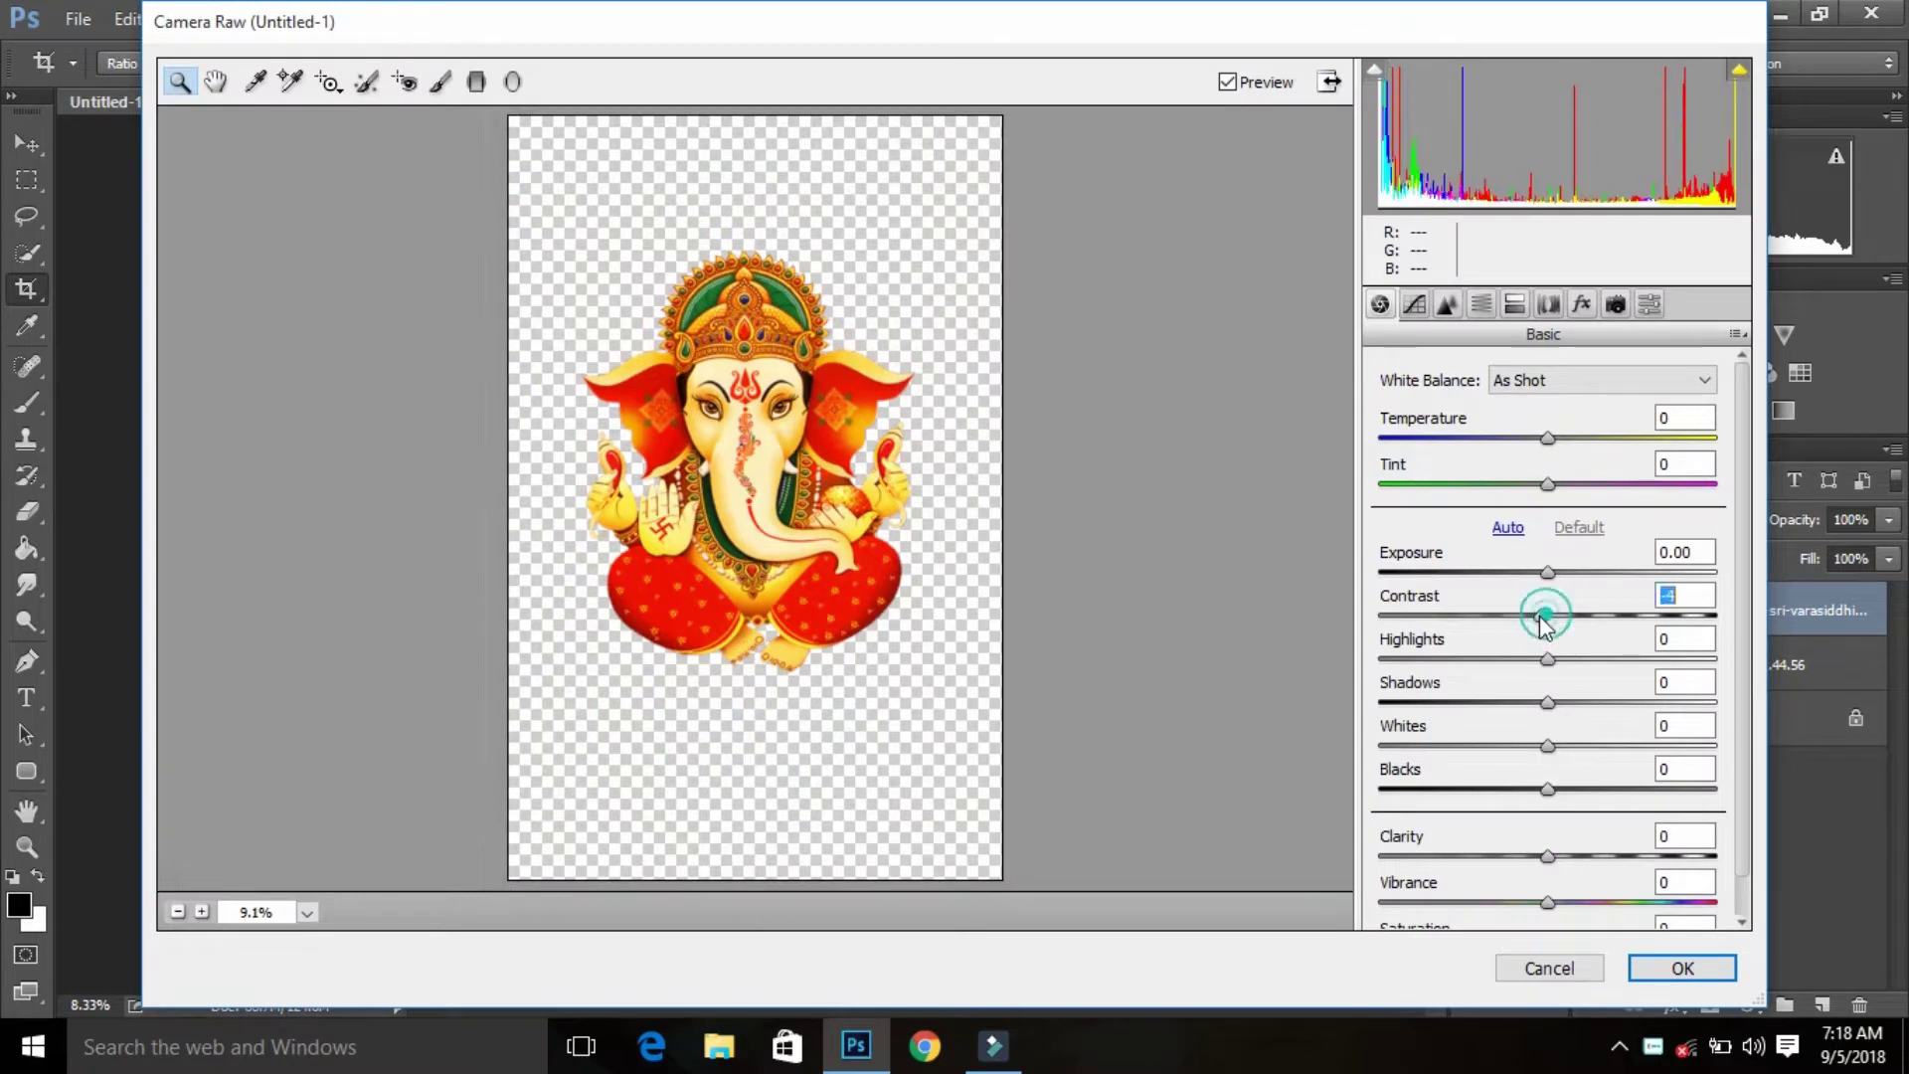
{"action": "left_click_drag", "start_coordinate": [1548, 659], "coordinate": [1522, 660]}
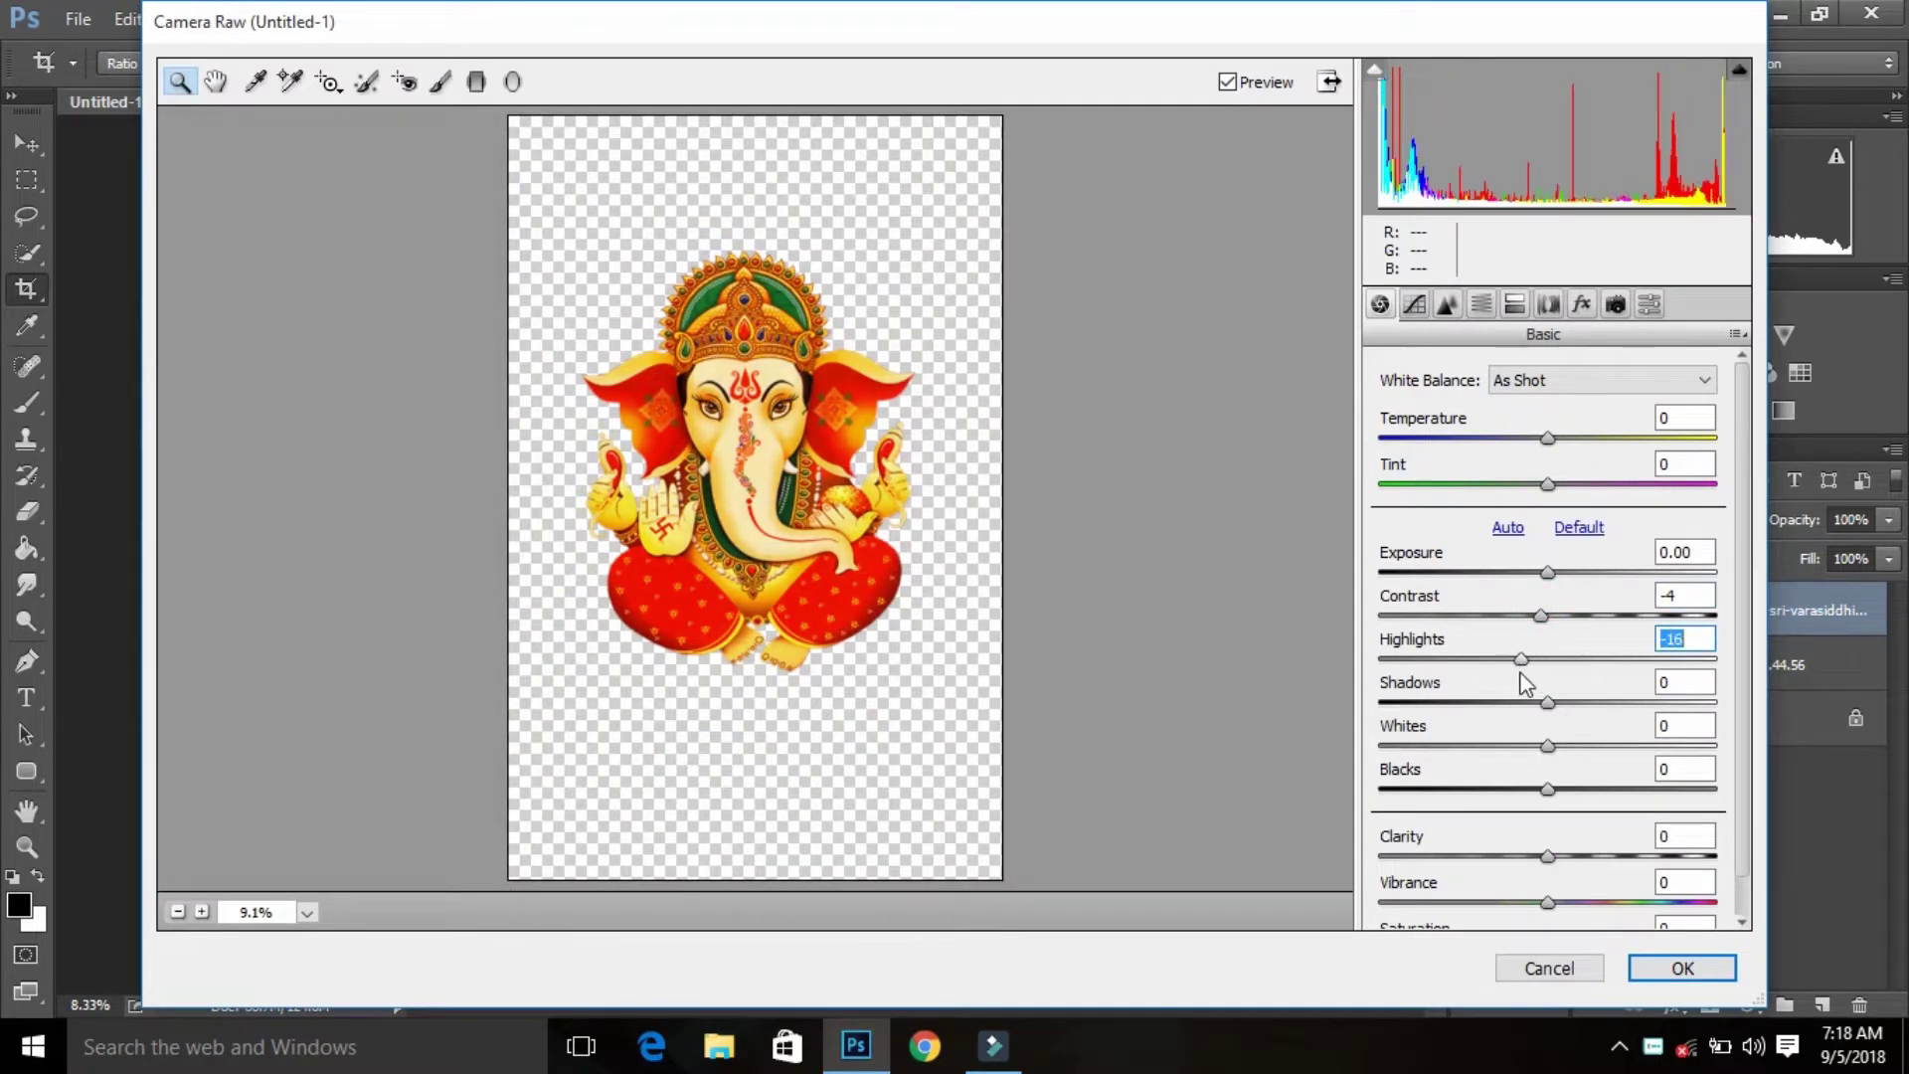
{"action": "left_click_drag", "start_coordinate": [1529, 746], "coordinate": [1526, 746]}
{"action": "left_click_drag", "start_coordinate": [1547, 902], "coordinate": [1592, 903]}
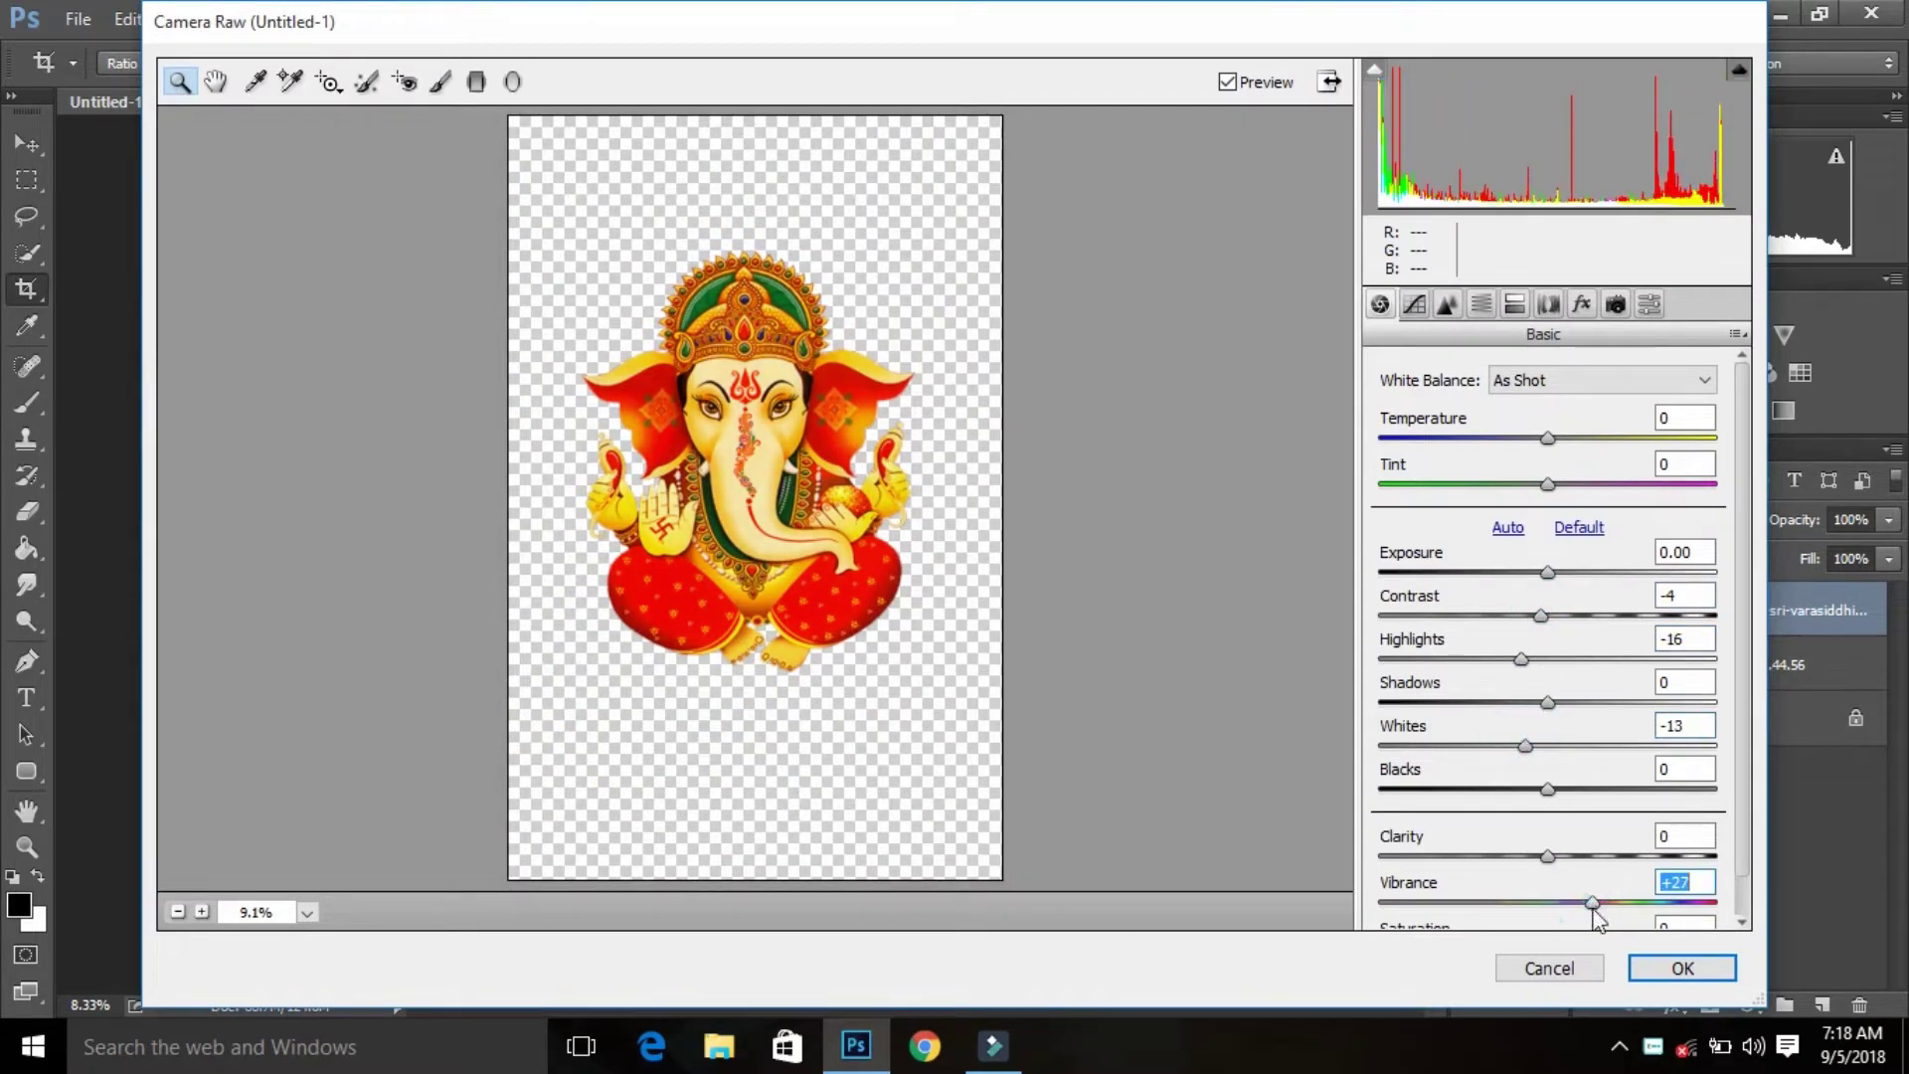
{"action": "left_click", "coordinate": [1646, 962]}
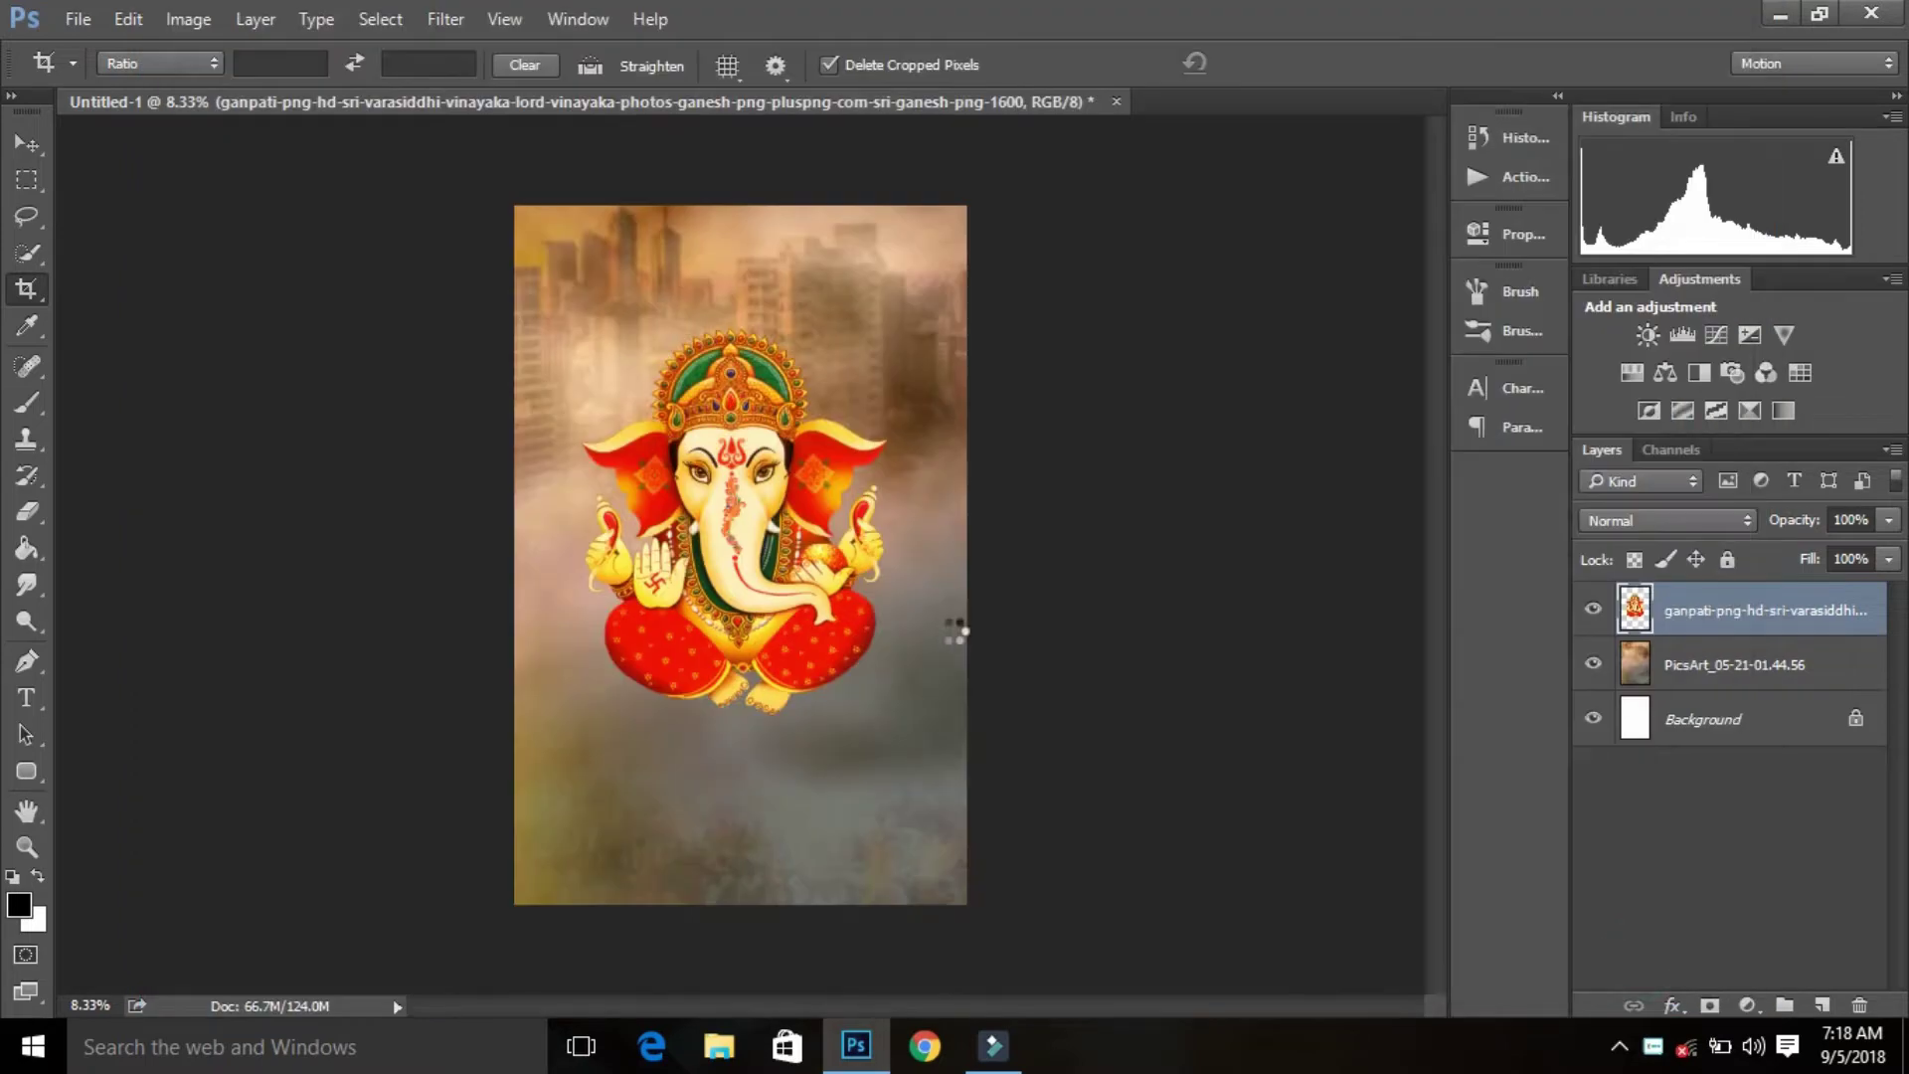
Step: Place the sri-ganesh-hd-png-pyrite-club Ganesha, rasterize it, and put it behind the seated Ganesha
{"action": "left_click", "coordinate": [79, 19]}
{"action": "left_click", "coordinate": [199, 541]}
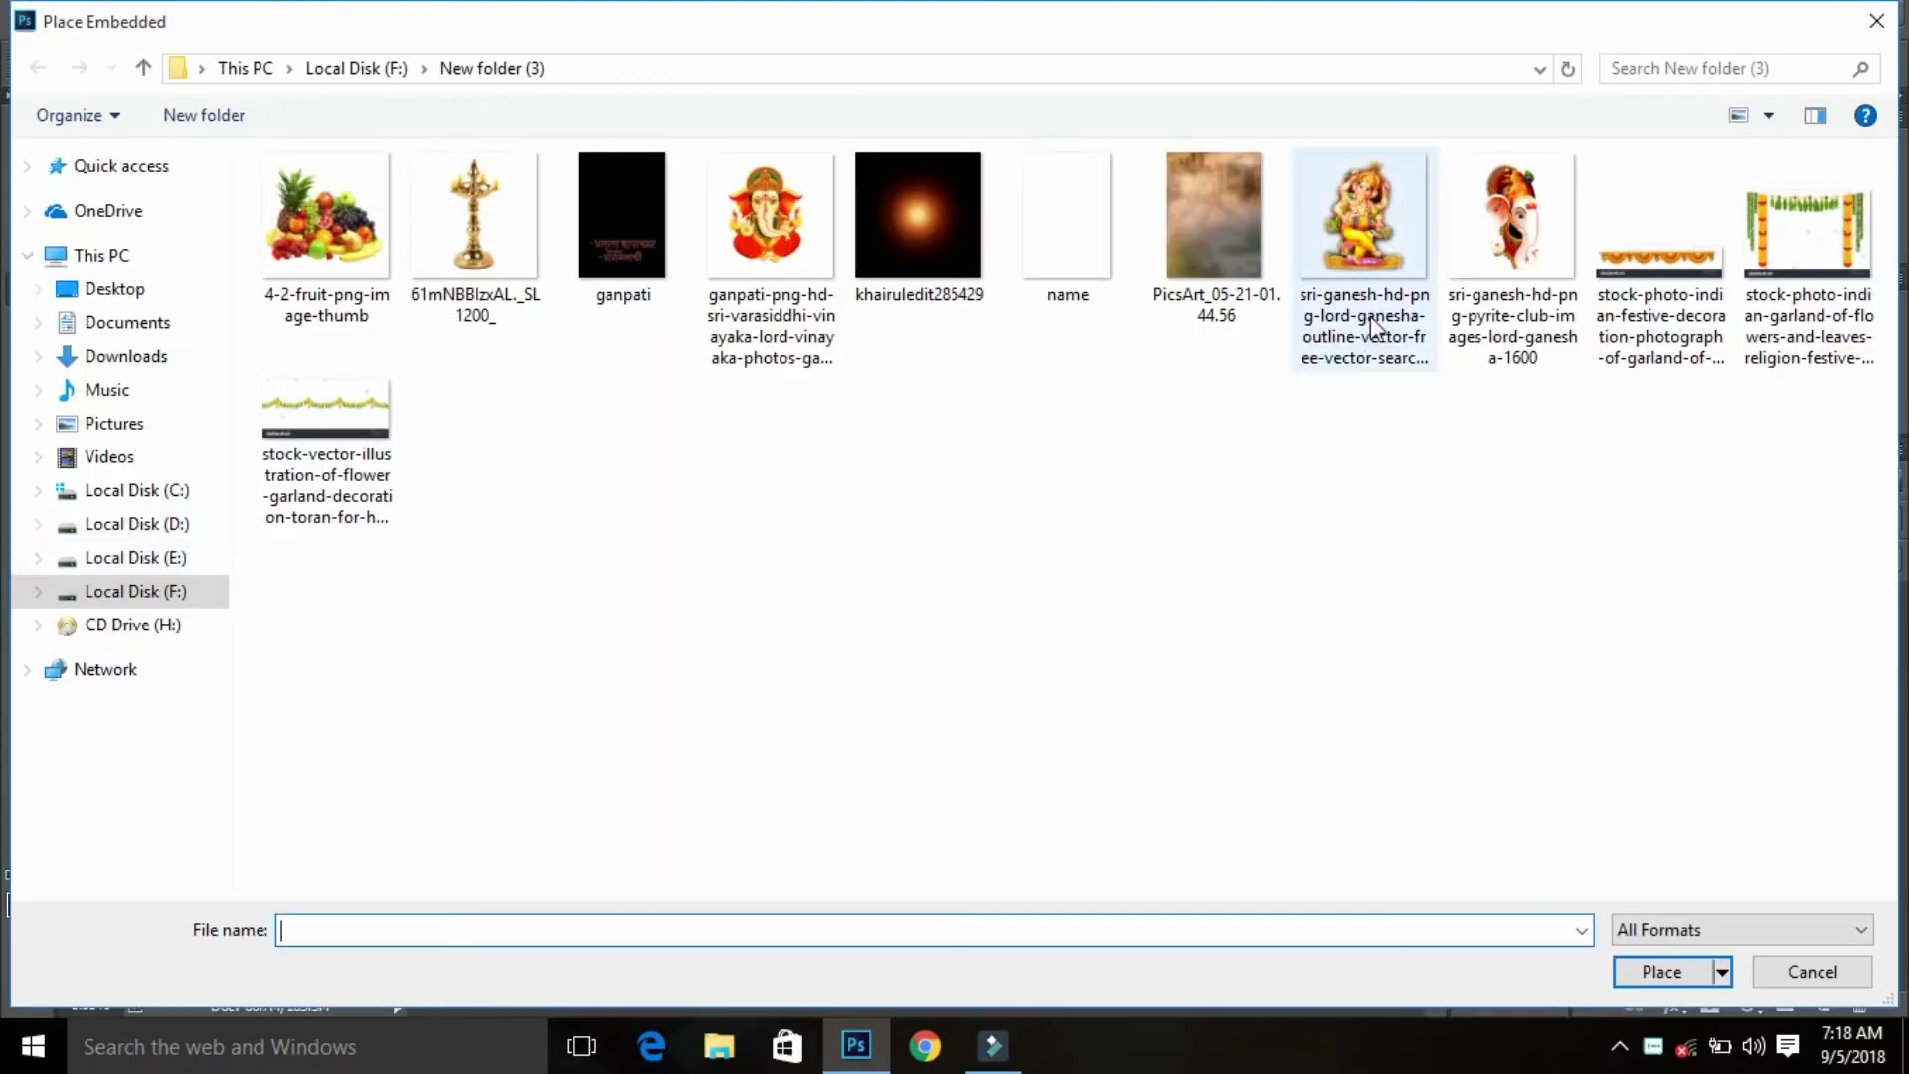
{"action": "left_click", "coordinate": [1497, 264]}
{"action": "left_click", "coordinate": [1656, 979]}
{"action": "mouse_move", "coordinate": [858, 622]}
{"action": "left_mouse_down"}
{"action": "mouse_move", "coordinate": [714, 449]}
{"action": "mouse_move", "coordinate": [731, 466]}
{"action": "left_mouse_up"}
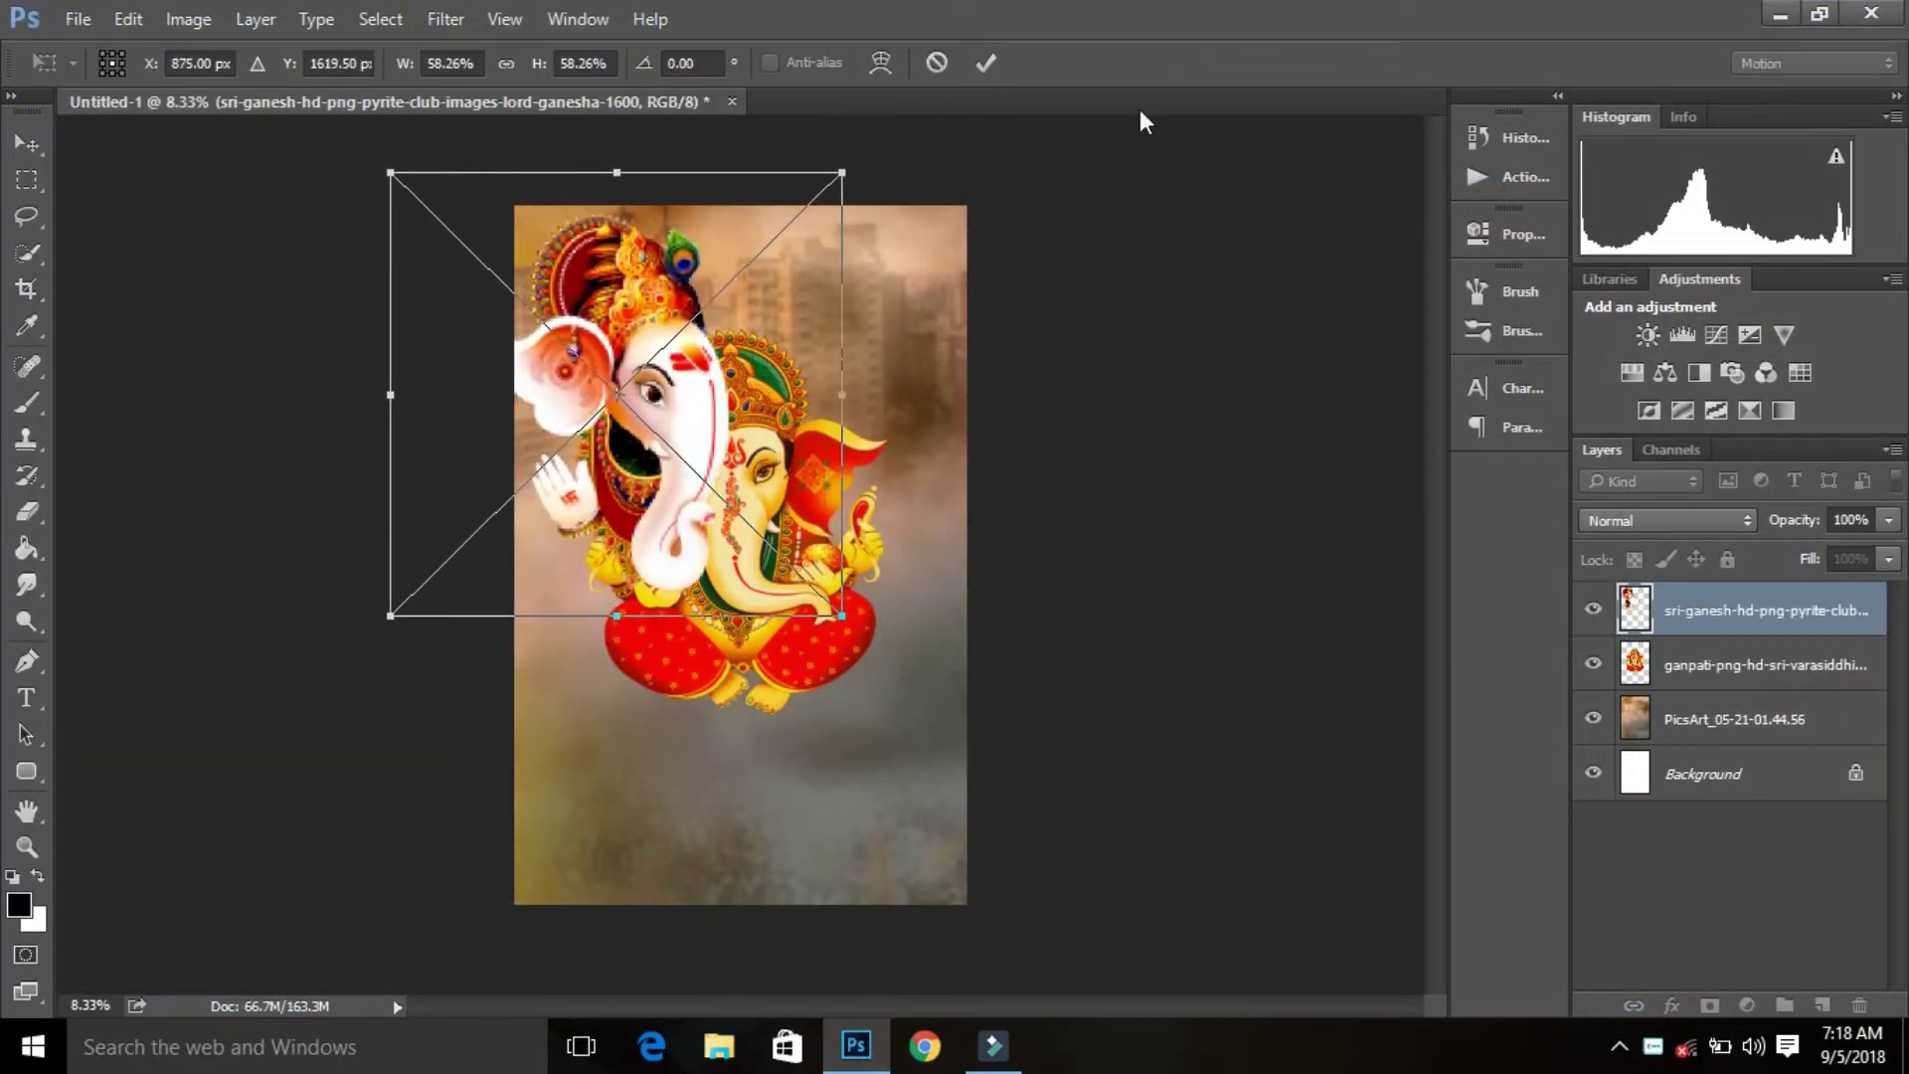
{"action": "left_click", "coordinate": [972, 75]}
{"action": "right_click", "coordinate": [1683, 608]}
{"action": "left_click", "coordinate": [1338, 618]}
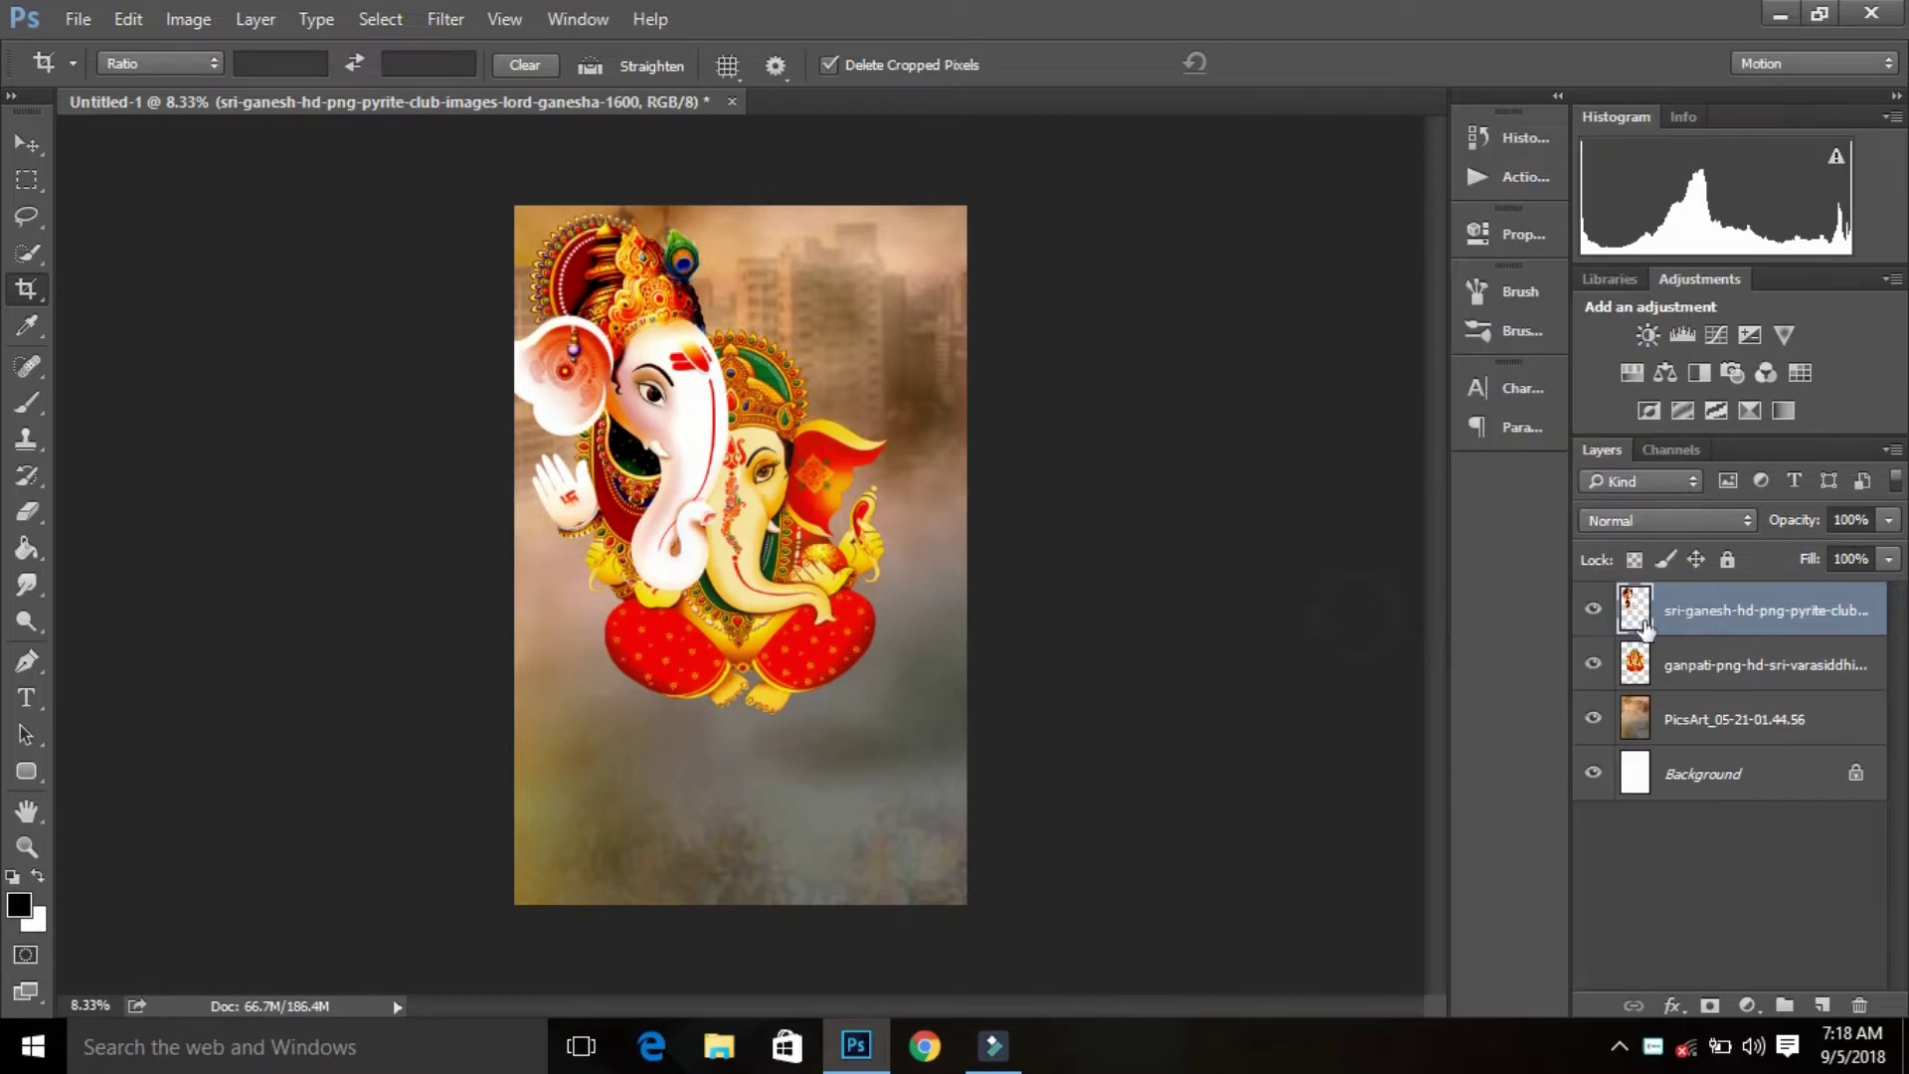
{"action": "left_click_drag", "start_coordinate": [1700, 617], "coordinate": [1703, 691]}
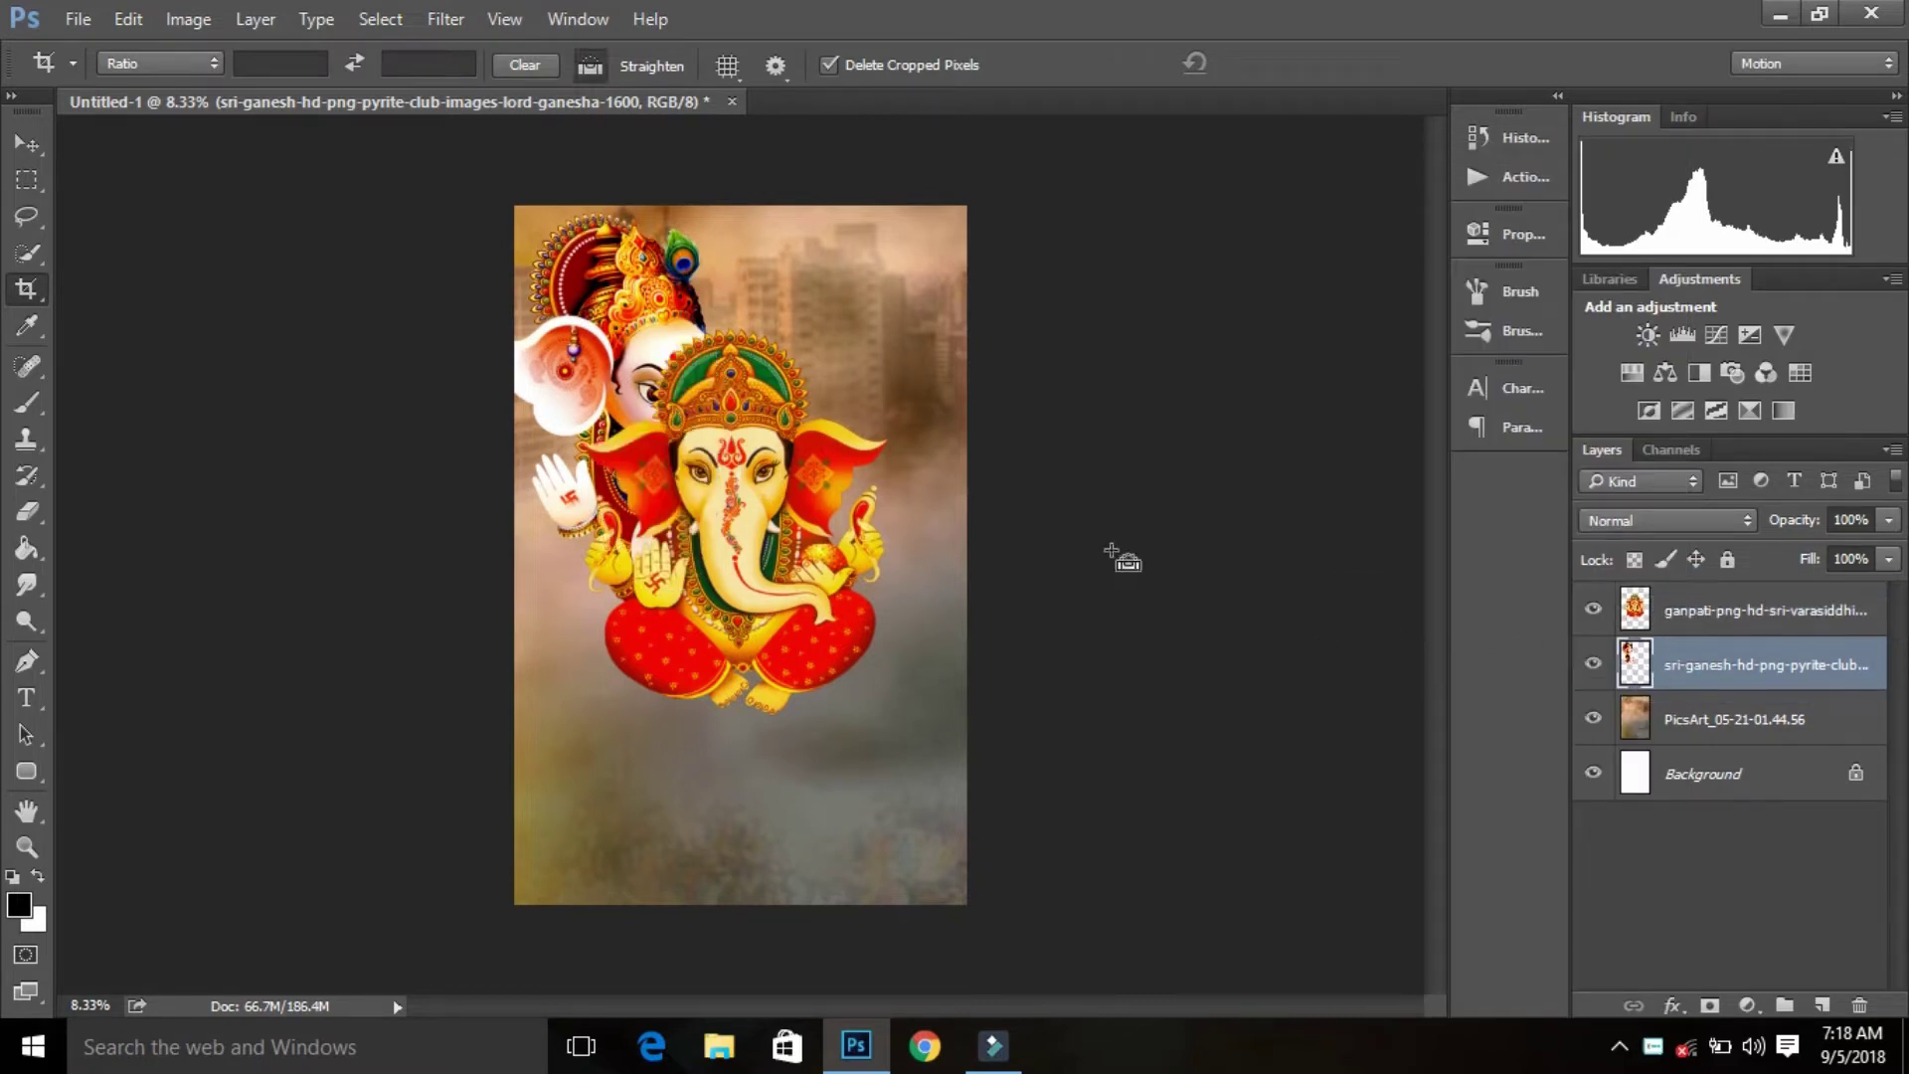
Step: Scale the white-faced Ganesha to about 78% in the top-left corner at 65% opacity
{"action": "key", "text": "ctrl+t"}
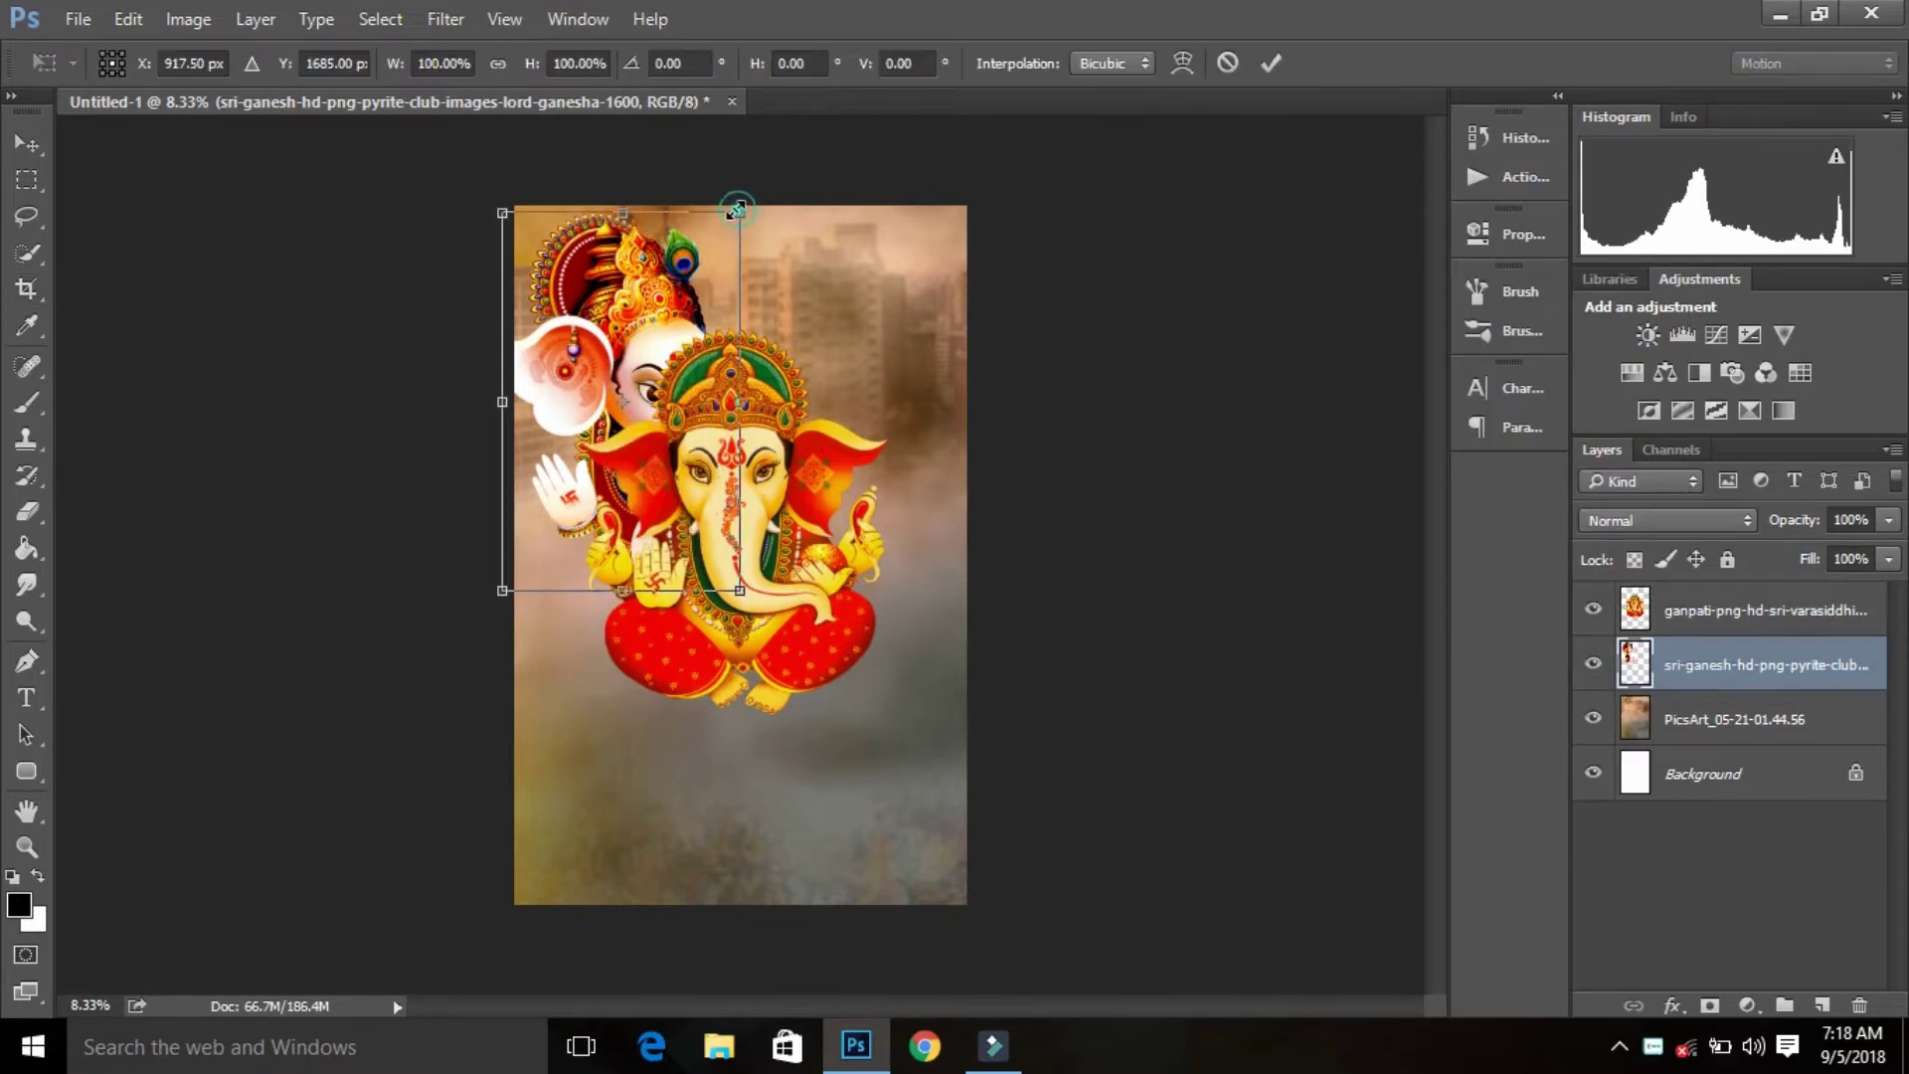
{"action": "left_click_drag", "start_coordinate": [738, 209], "coordinate": [645, 355]}
{"action": "left_click_drag", "start_coordinate": [602, 435], "coordinate": [609, 285]}
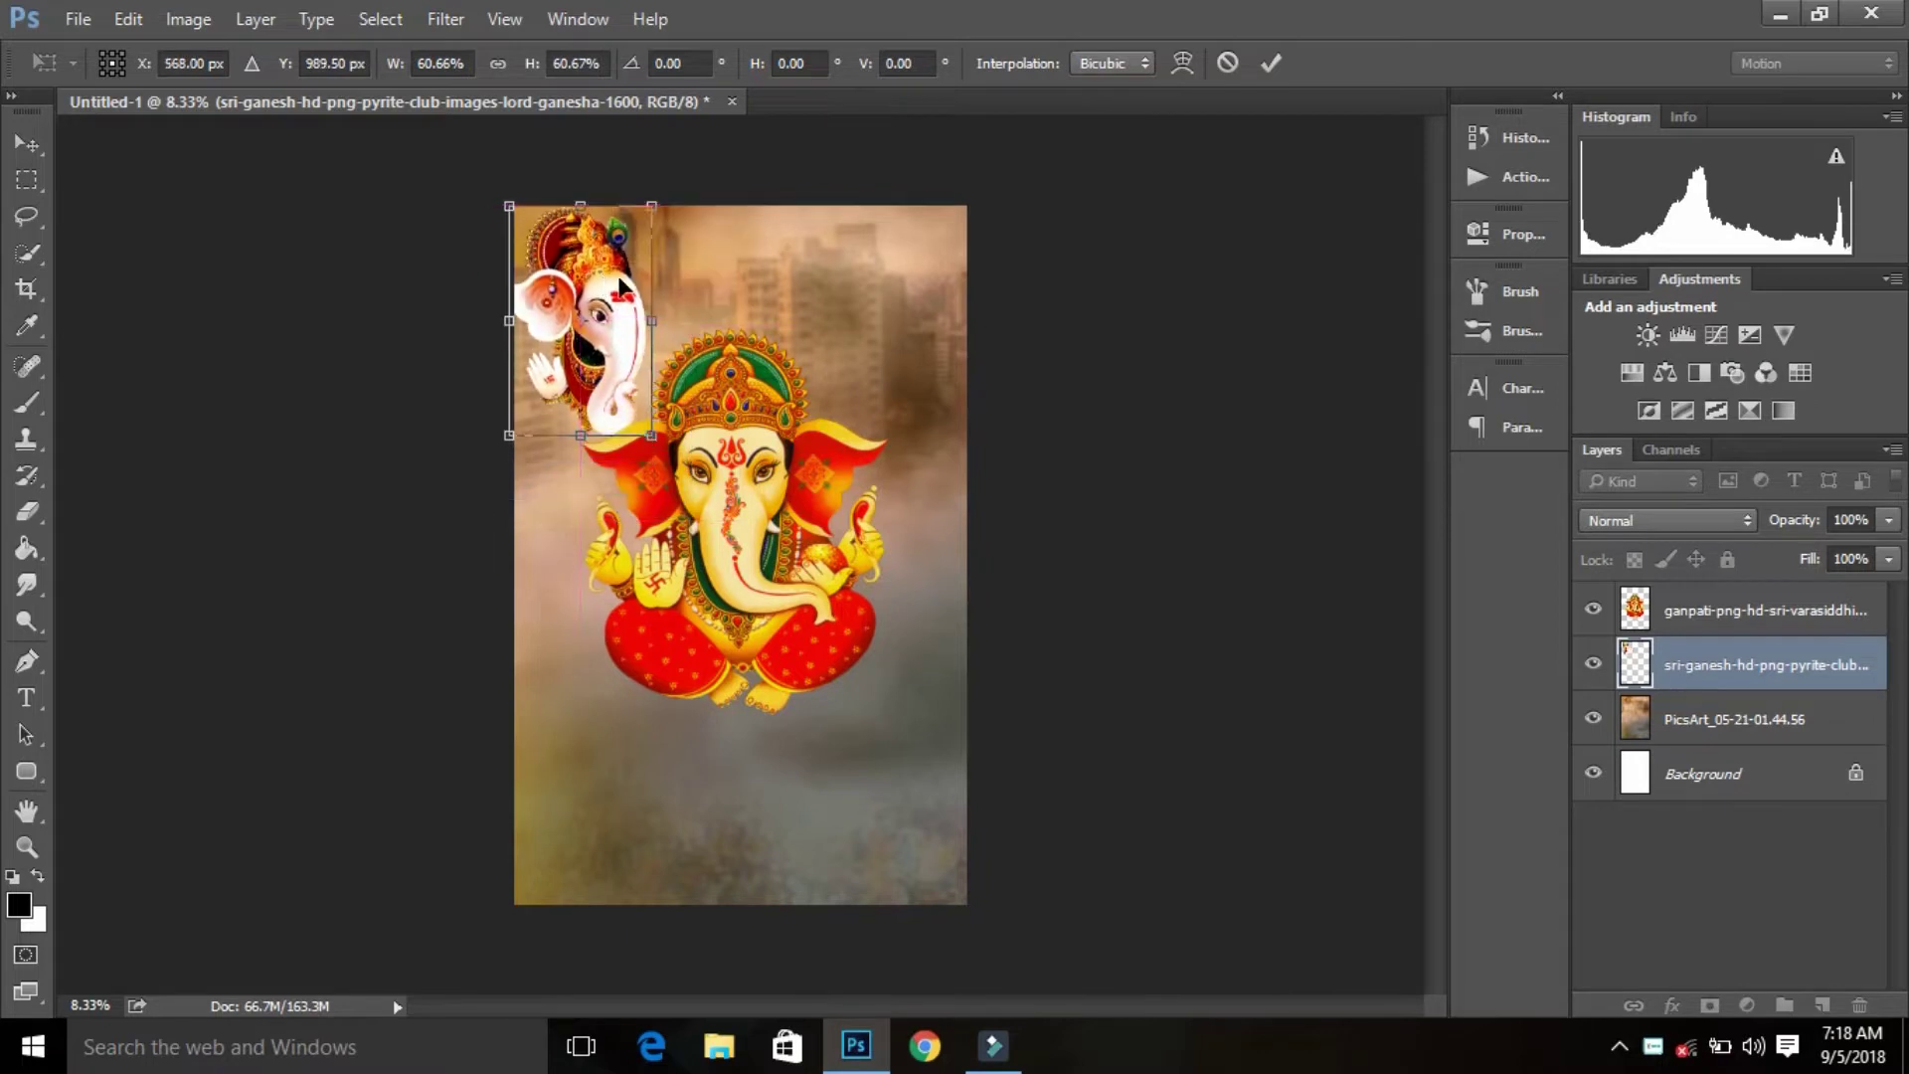
{"action": "left_click_drag", "start_coordinate": [653, 210], "coordinate": [679, 164]}
{"action": "left_click_drag", "start_coordinate": [647, 275], "coordinate": [626, 319]}
{"action": "left_click_drag", "start_coordinate": [661, 206], "coordinate": [676, 184]}
{"action": "mouse_move", "coordinate": [632, 283]}
{"action": "left_mouse_down"}
{"action": "mouse_move", "coordinate": [633, 323]}
{"action": "mouse_move", "coordinate": [628, 309]}
{"action": "left_mouse_up"}
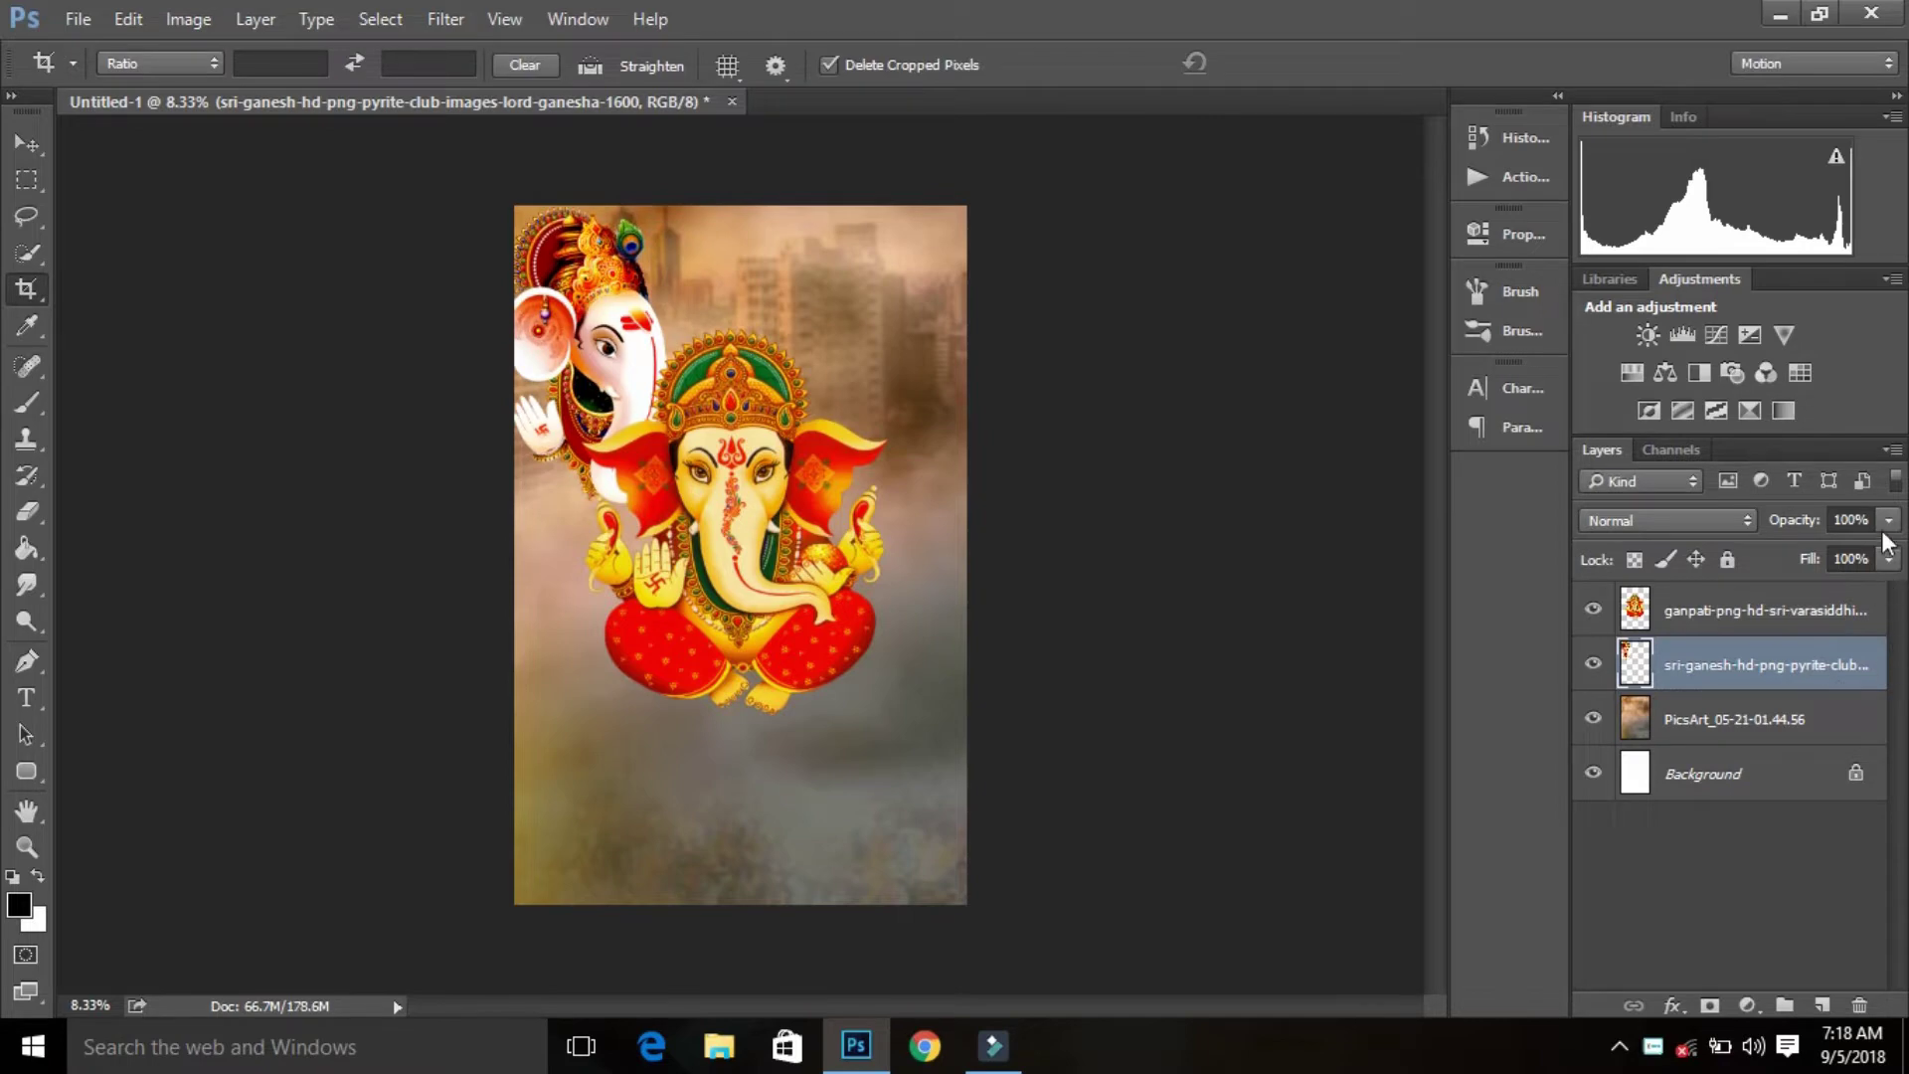
{"action": "left_click_drag", "start_coordinate": [1848, 553], "coordinate": [1861, 553]}
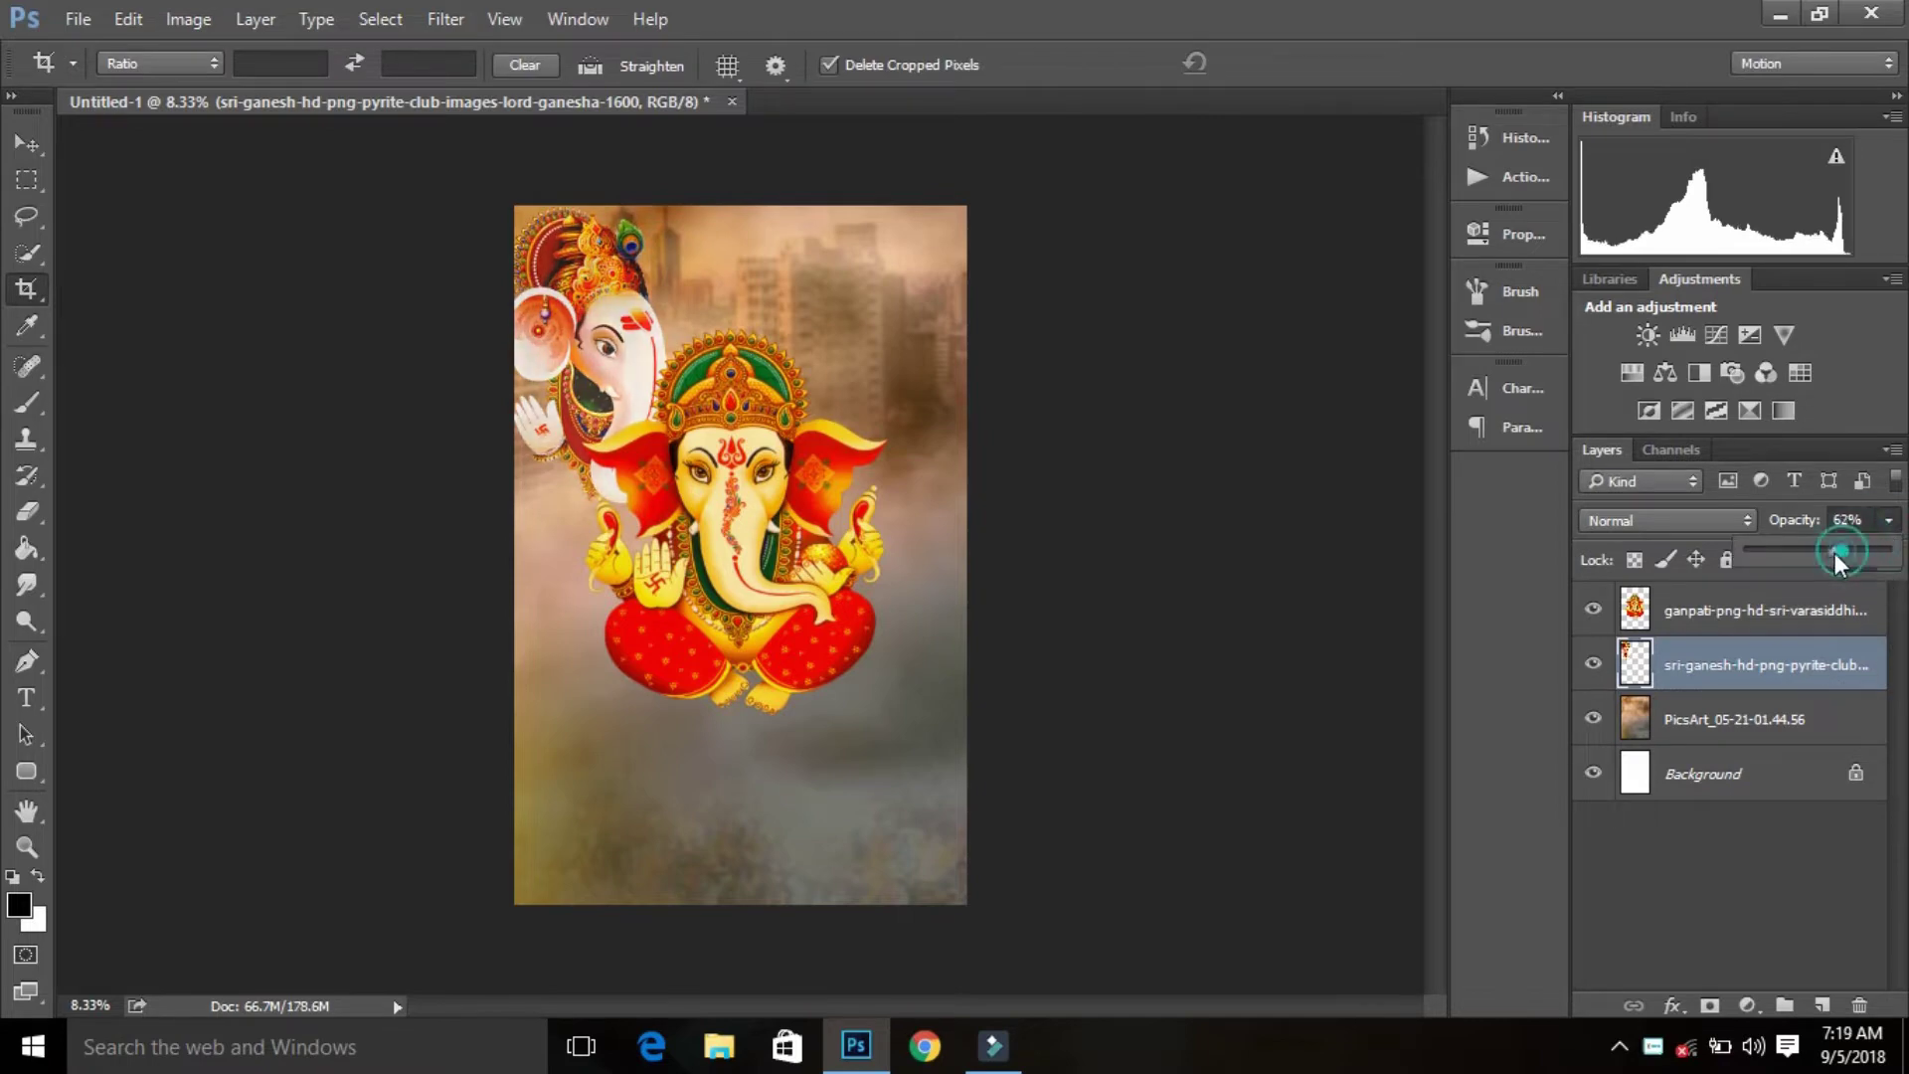
{"action": "left_click", "coordinate": [63, 12]}
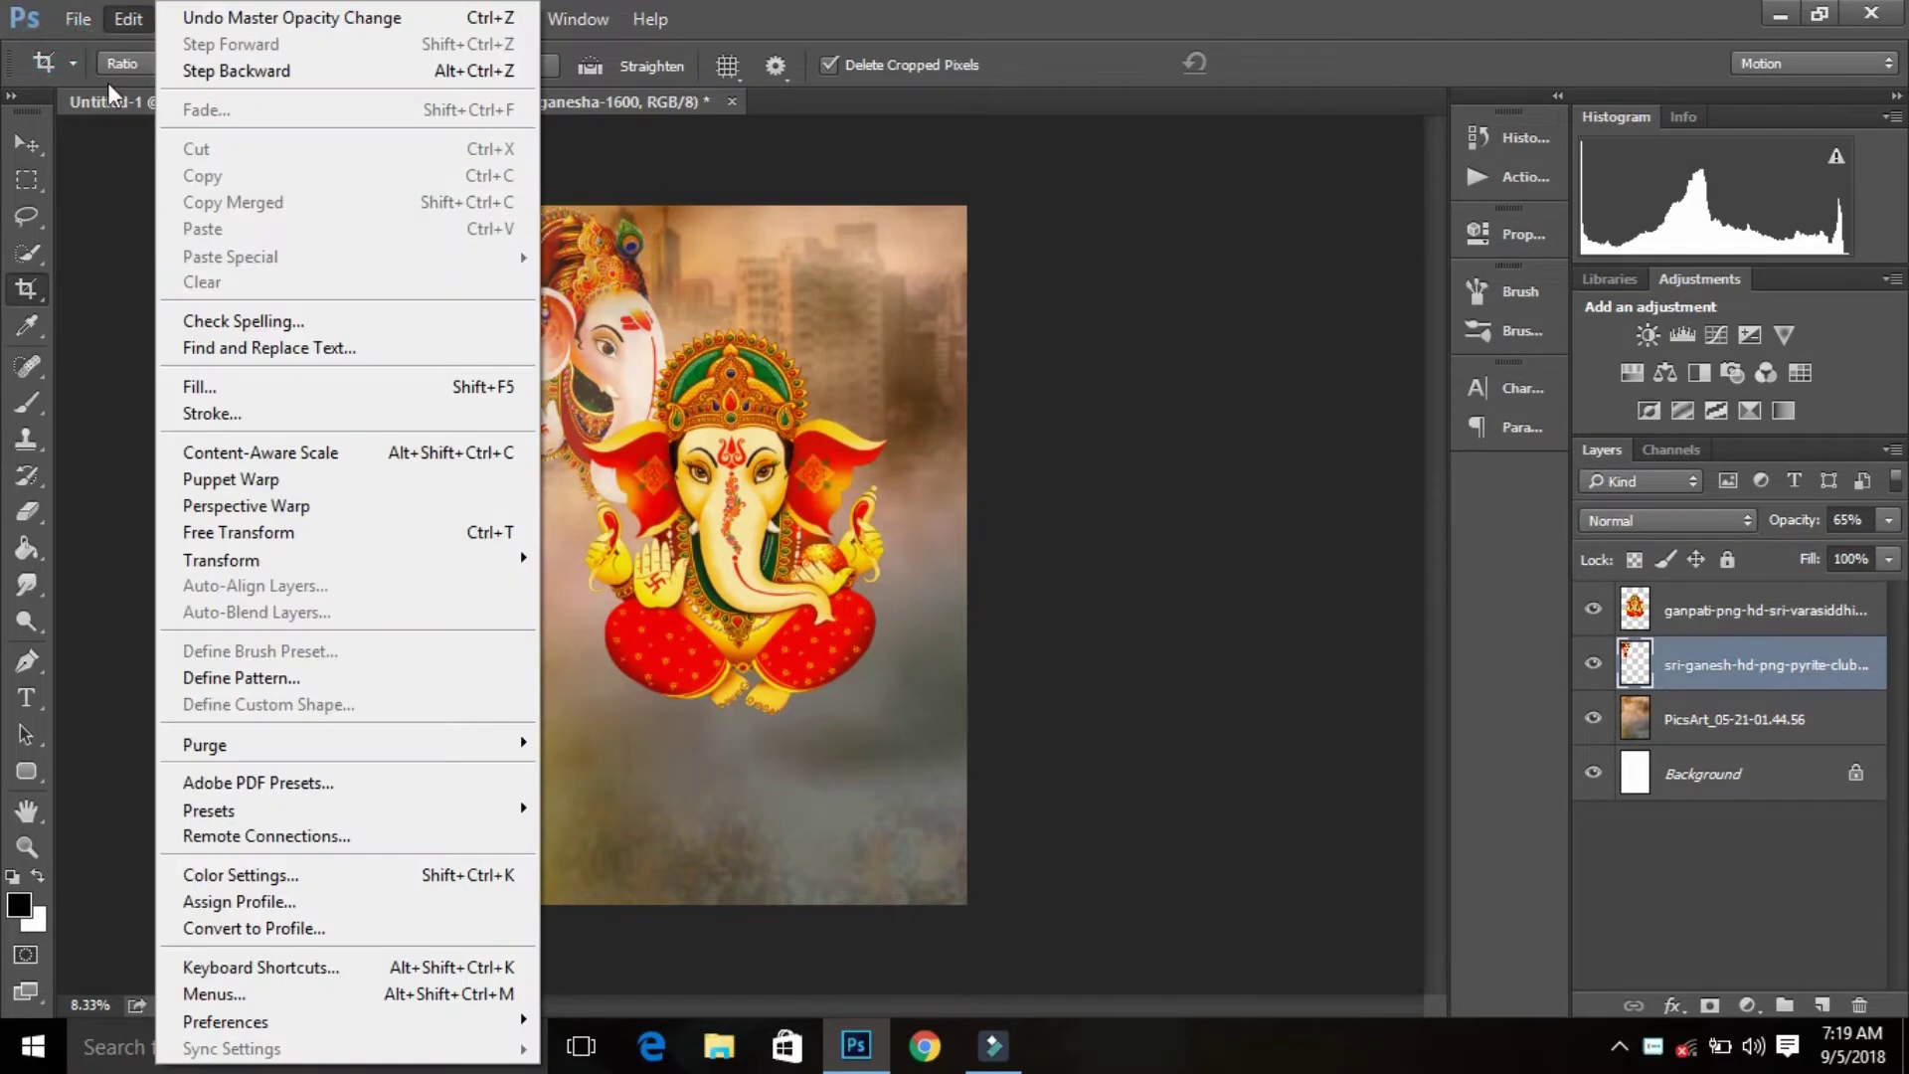
Step: Place the drum-holding Ganesha sri-ganesh-hd-png-lord-ganesha in the upper right
{"action": "left_click", "coordinate": [171, 541]}
{"action": "left_click", "coordinate": [1362, 259]}
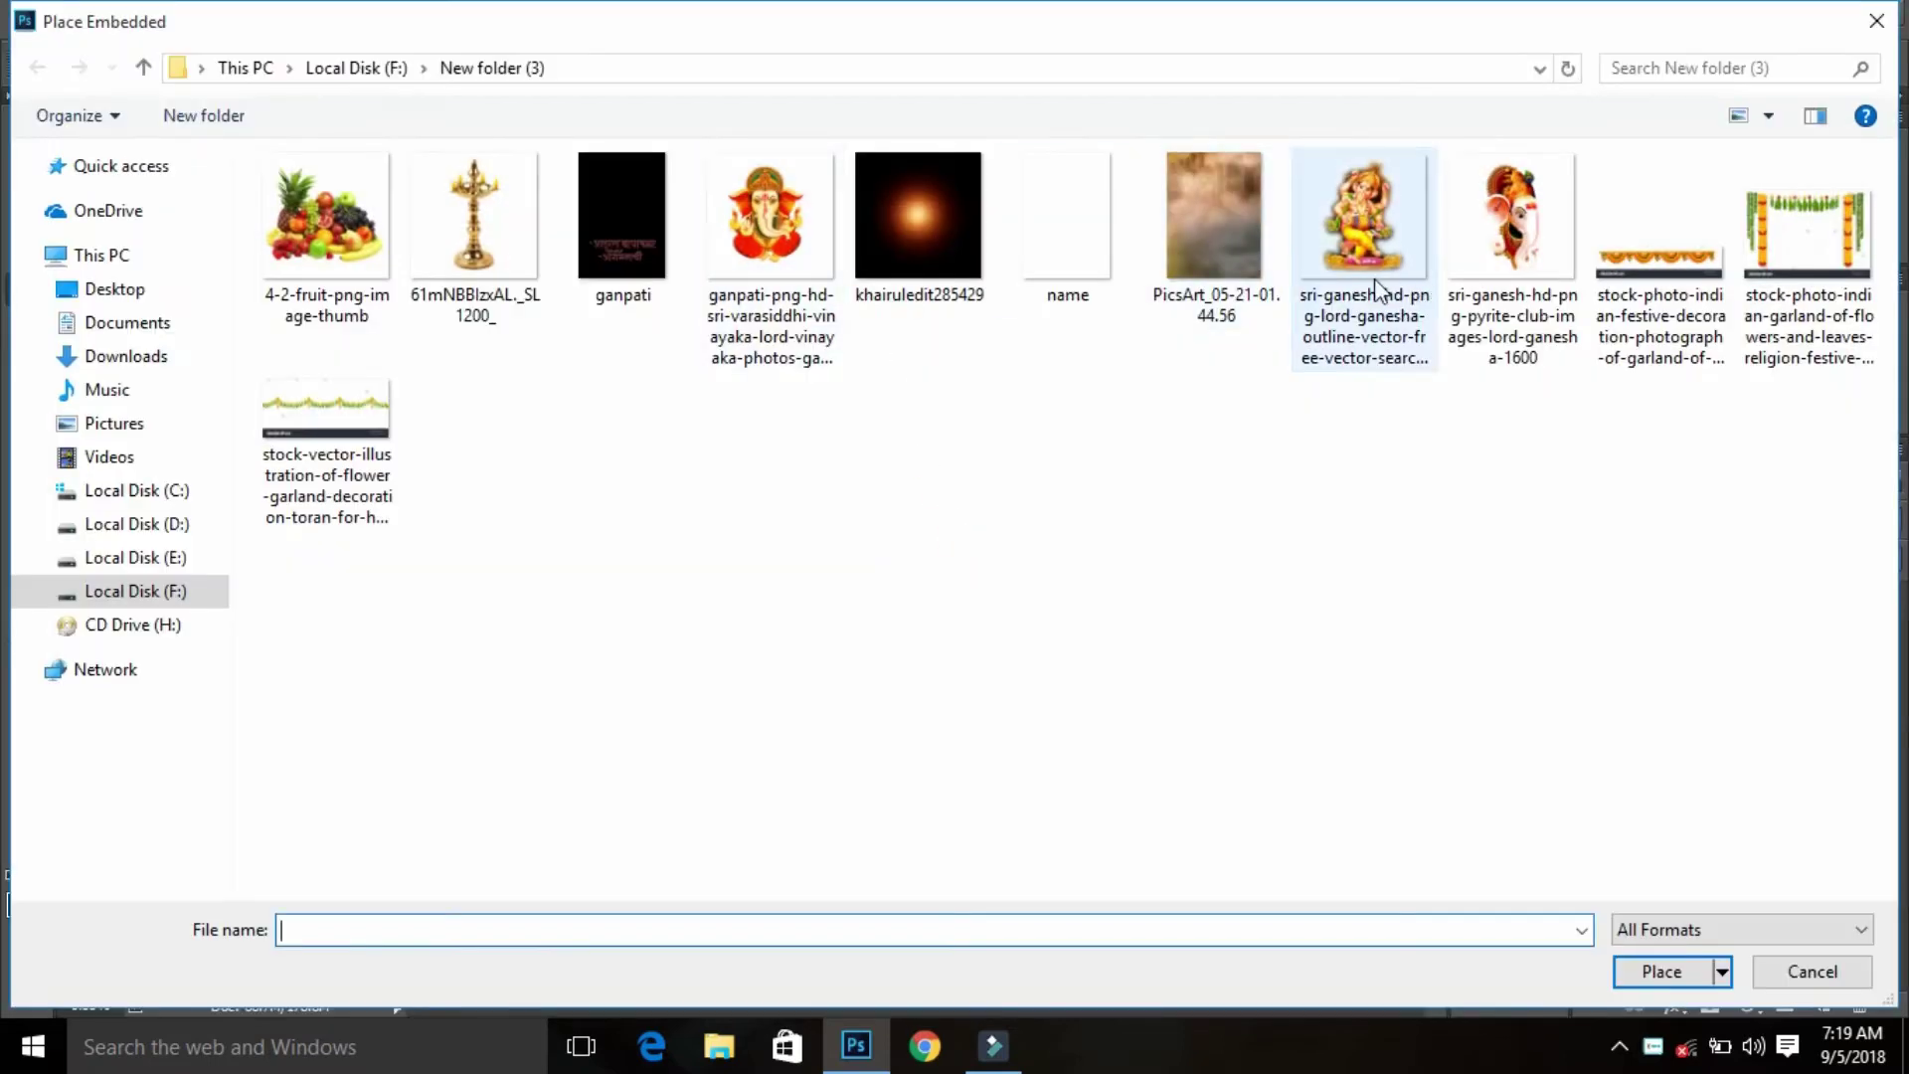
{"action": "left_click", "coordinate": [1680, 969]}
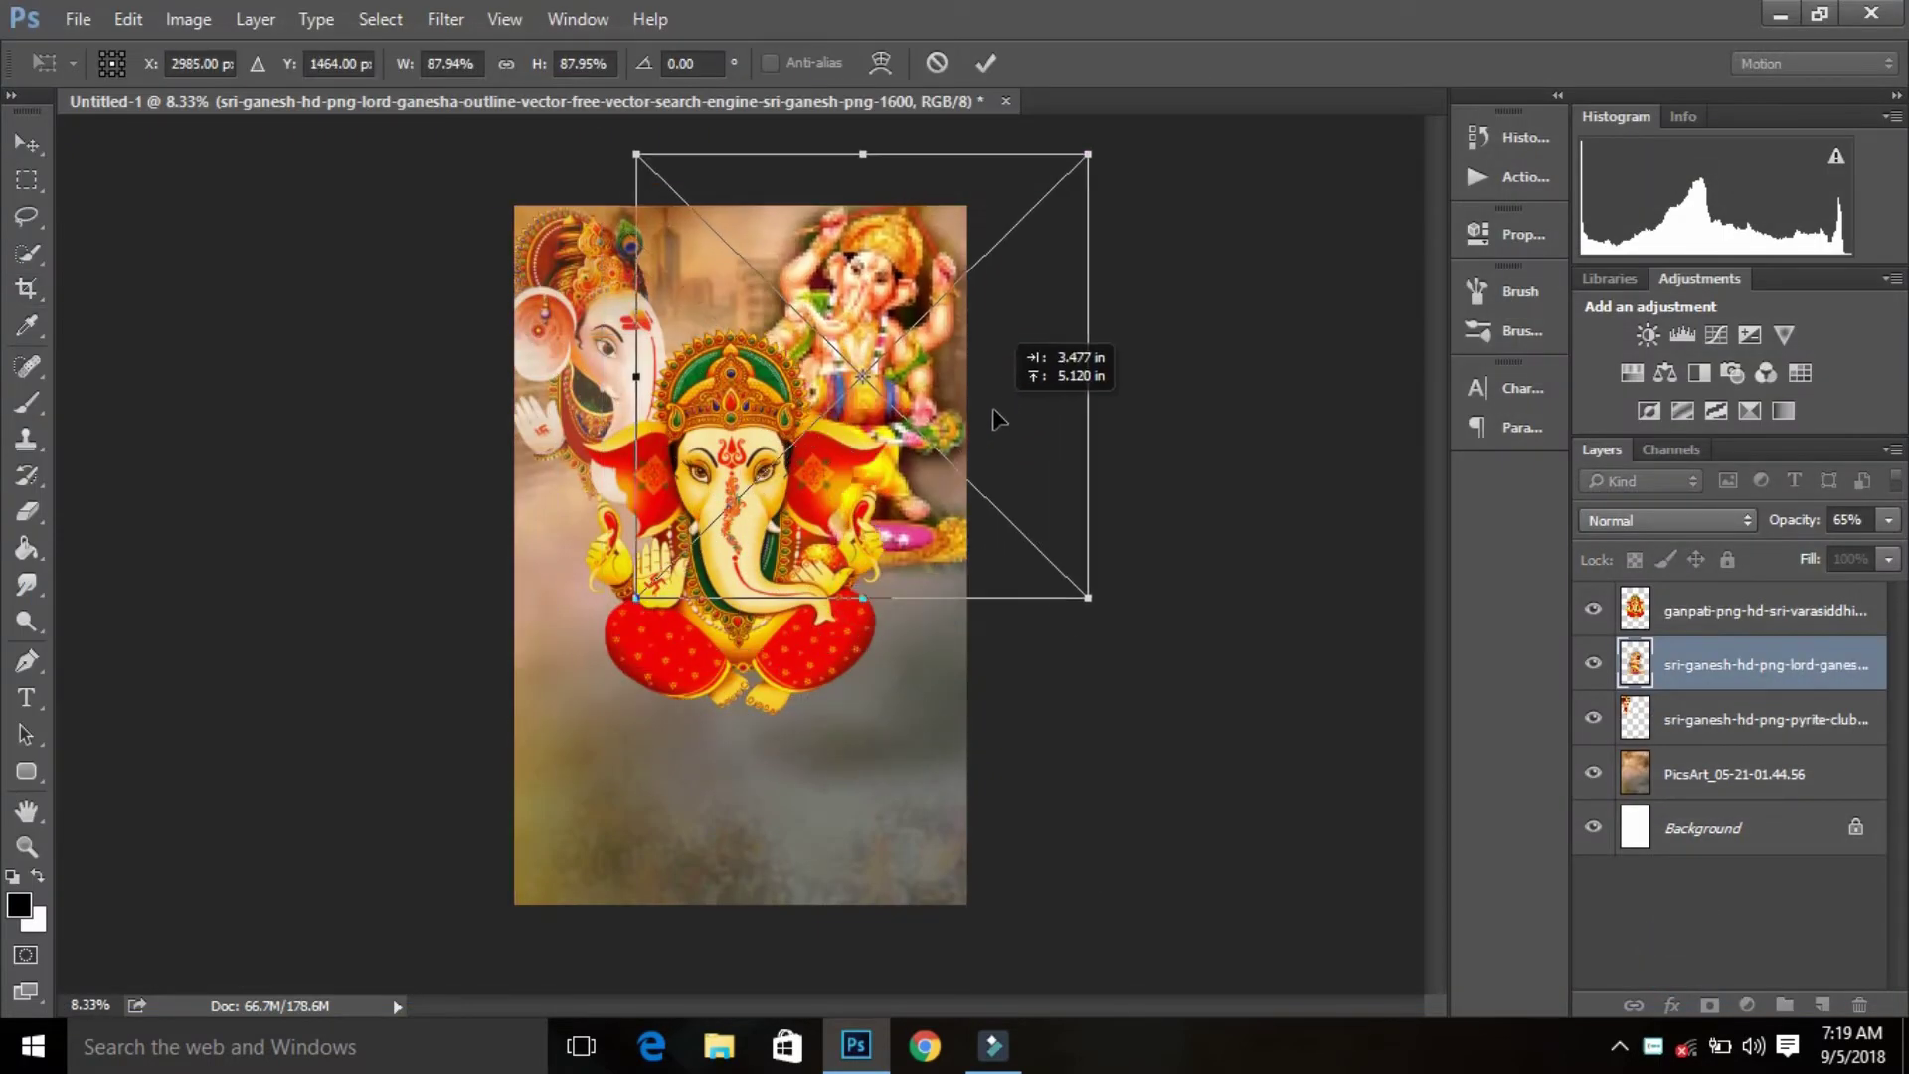
{"action": "left_click_drag", "start_coordinate": [886, 509], "coordinate": [1012, 363]}
{"action": "left_click", "coordinate": [983, 63]}
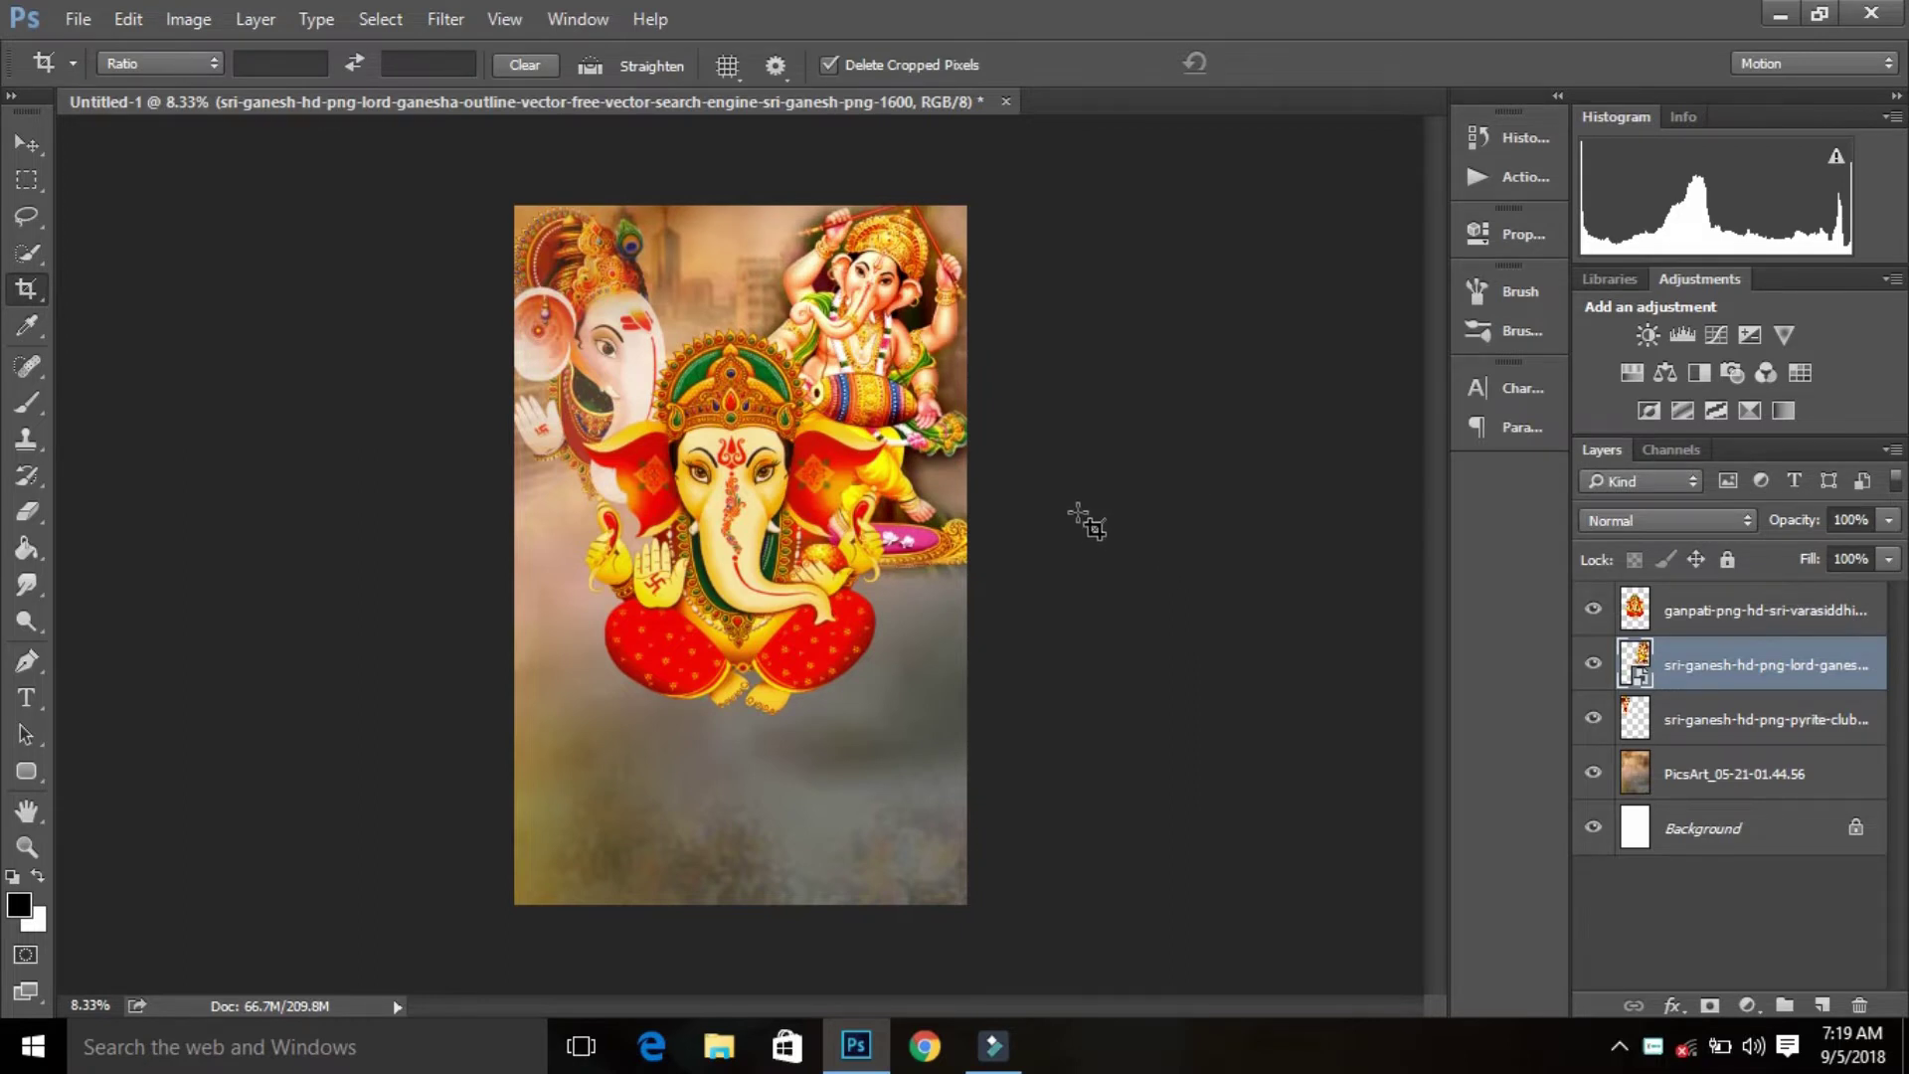
Step: Shrink the drum-holding Ganesha to about 71%
{"action": "key", "text": "ctrl+t"}
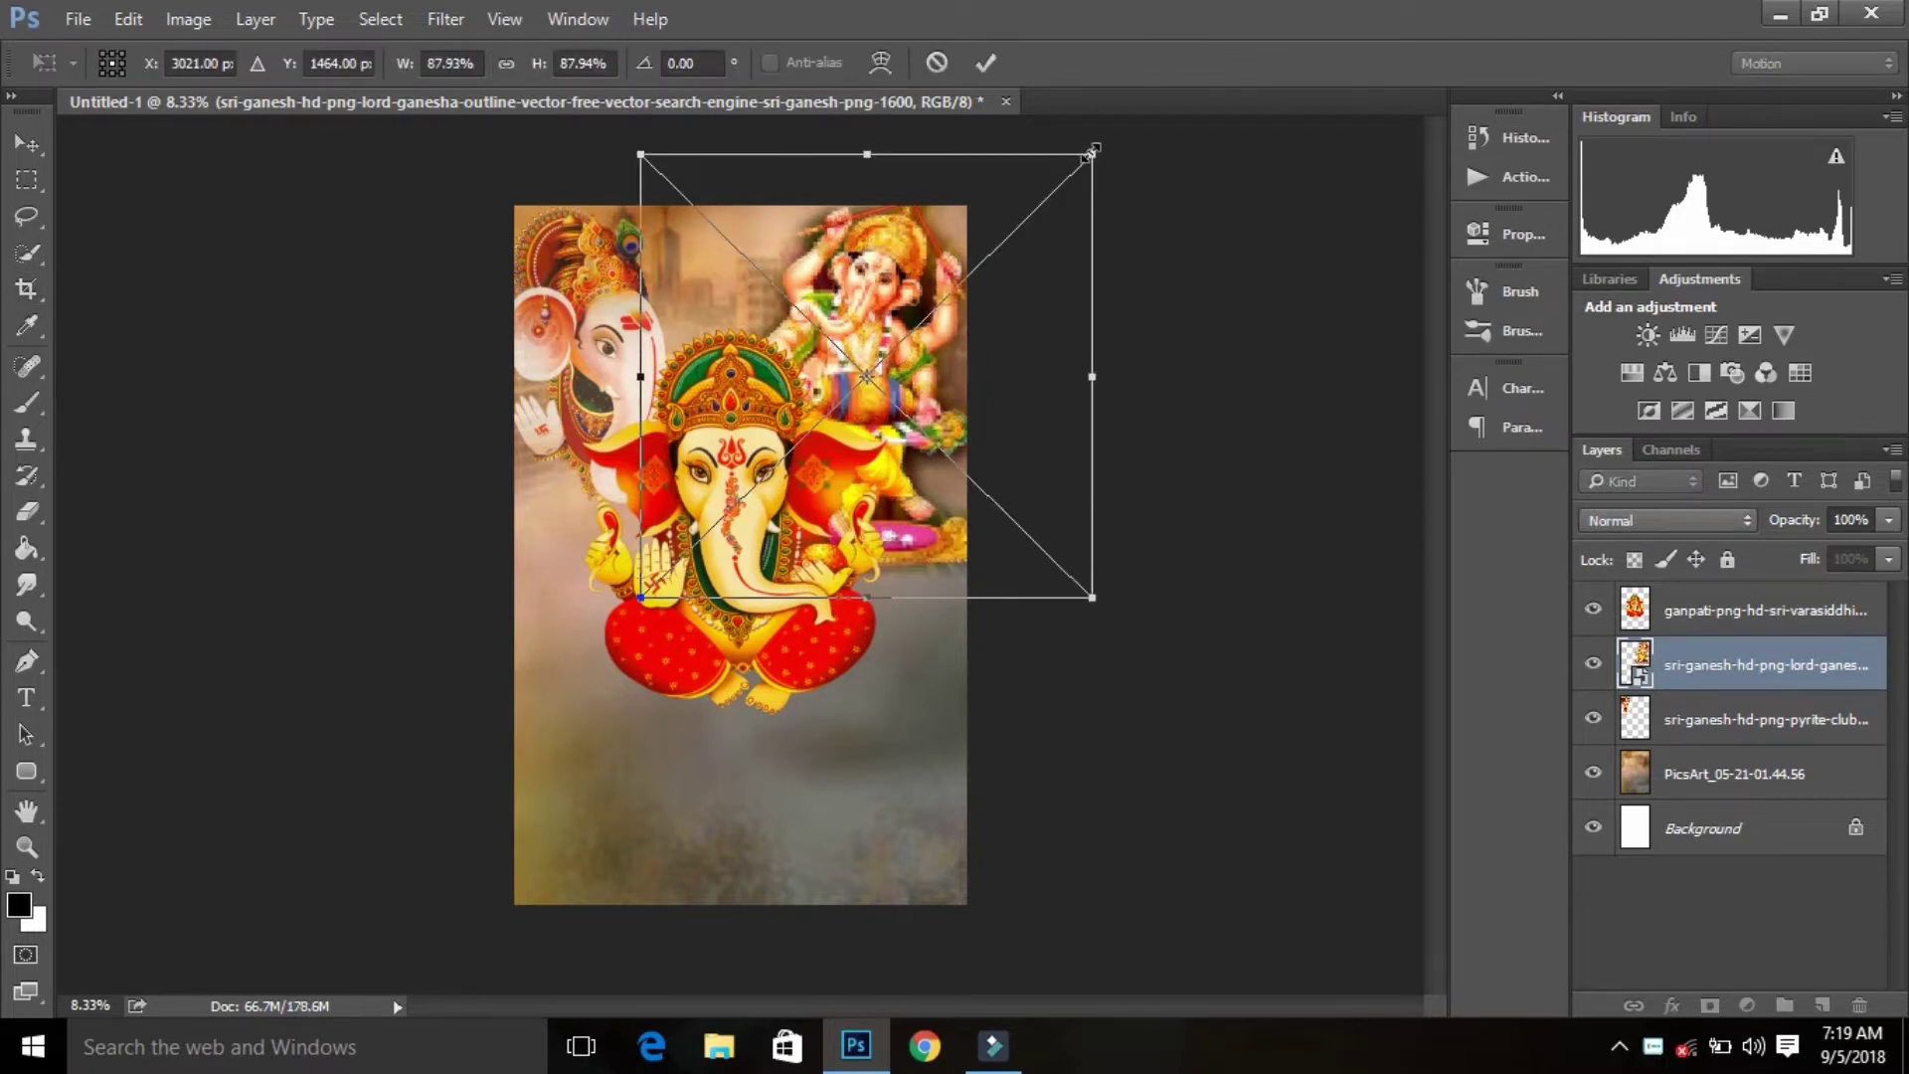
{"action": "left_click_drag", "start_coordinate": [1092, 152], "coordinate": [1044, 204]}
{"action": "mouse_move", "coordinate": [1065, 567]}
{"action": "left_mouse_down"}
{"action": "mouse_move", "coordinate": [1125, 588]}
{"action": "mouse_move", "coordinate": [1116, 623]}
{"action": "mouse_move", "coordinate": [1067, 554]}
{"action": "left_mouse_up"}
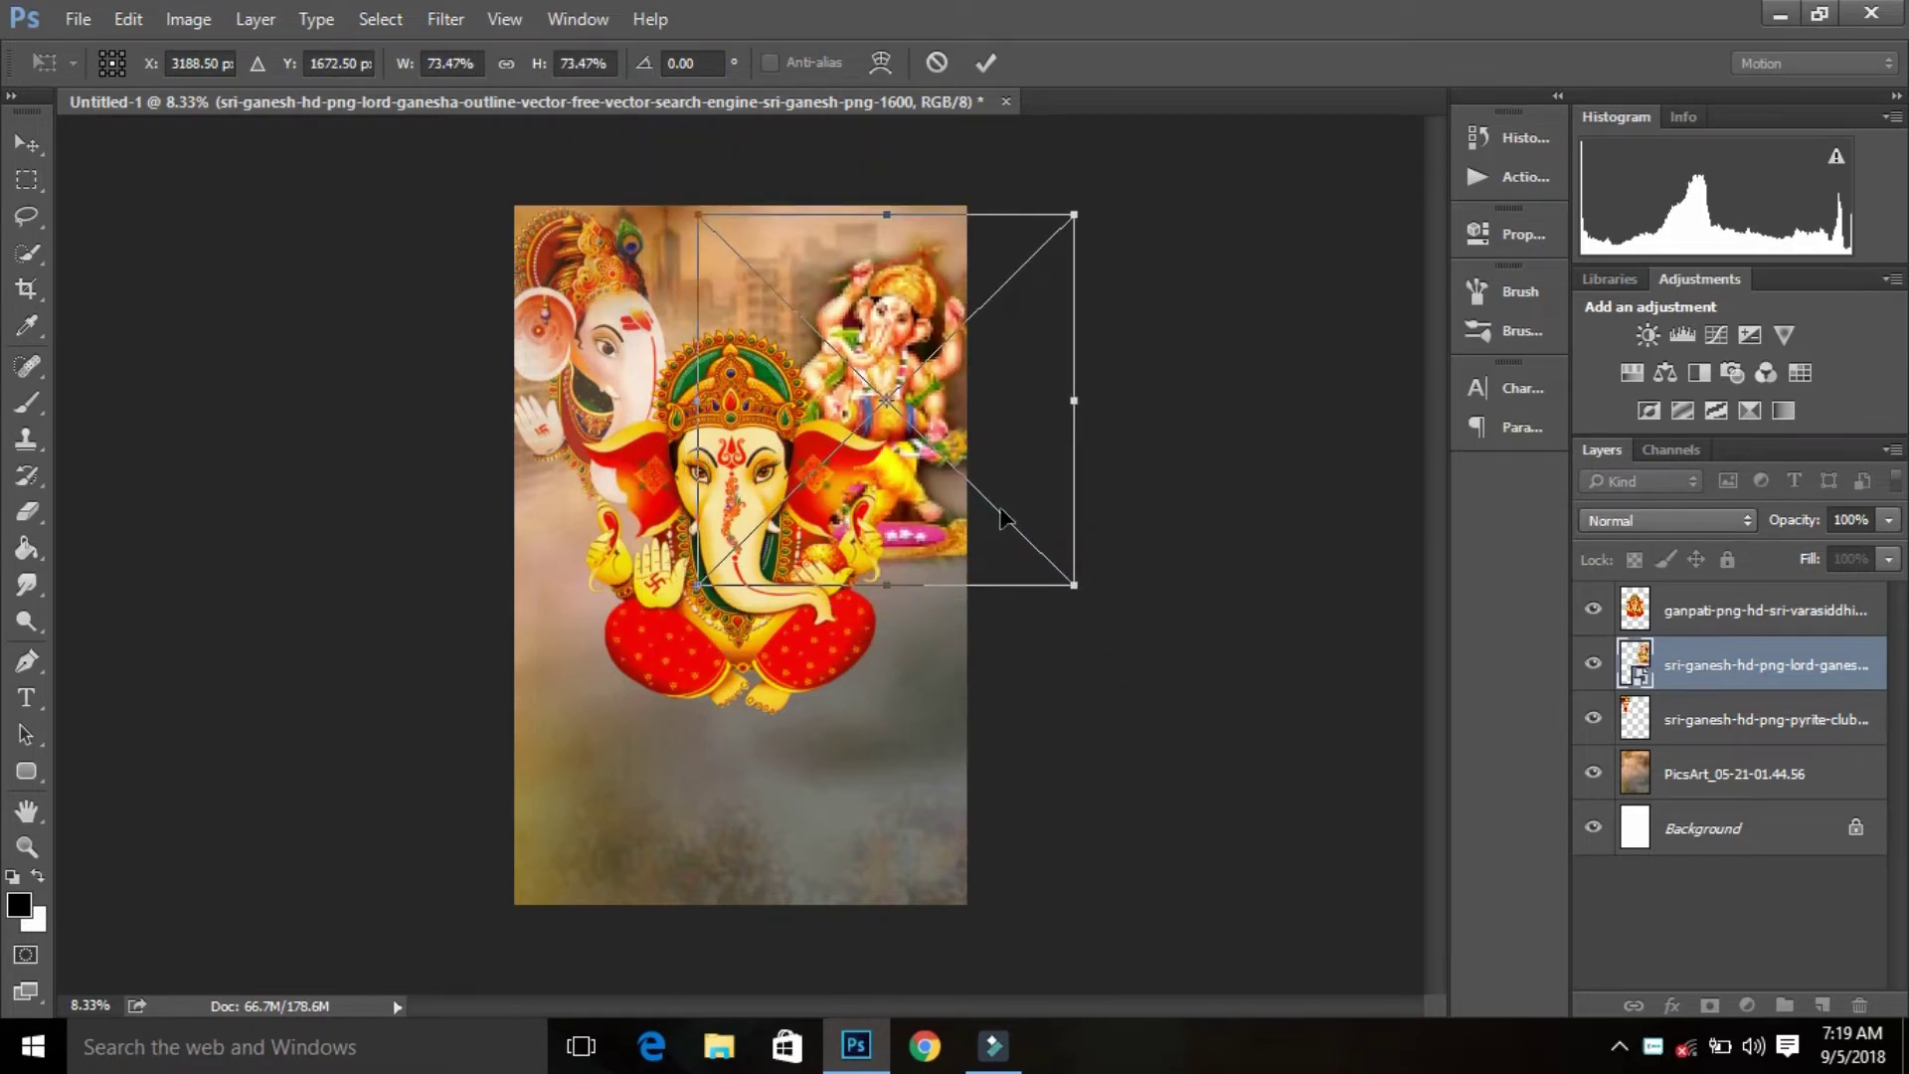
{"action": "left_click", "coordinate": [977, 71]}
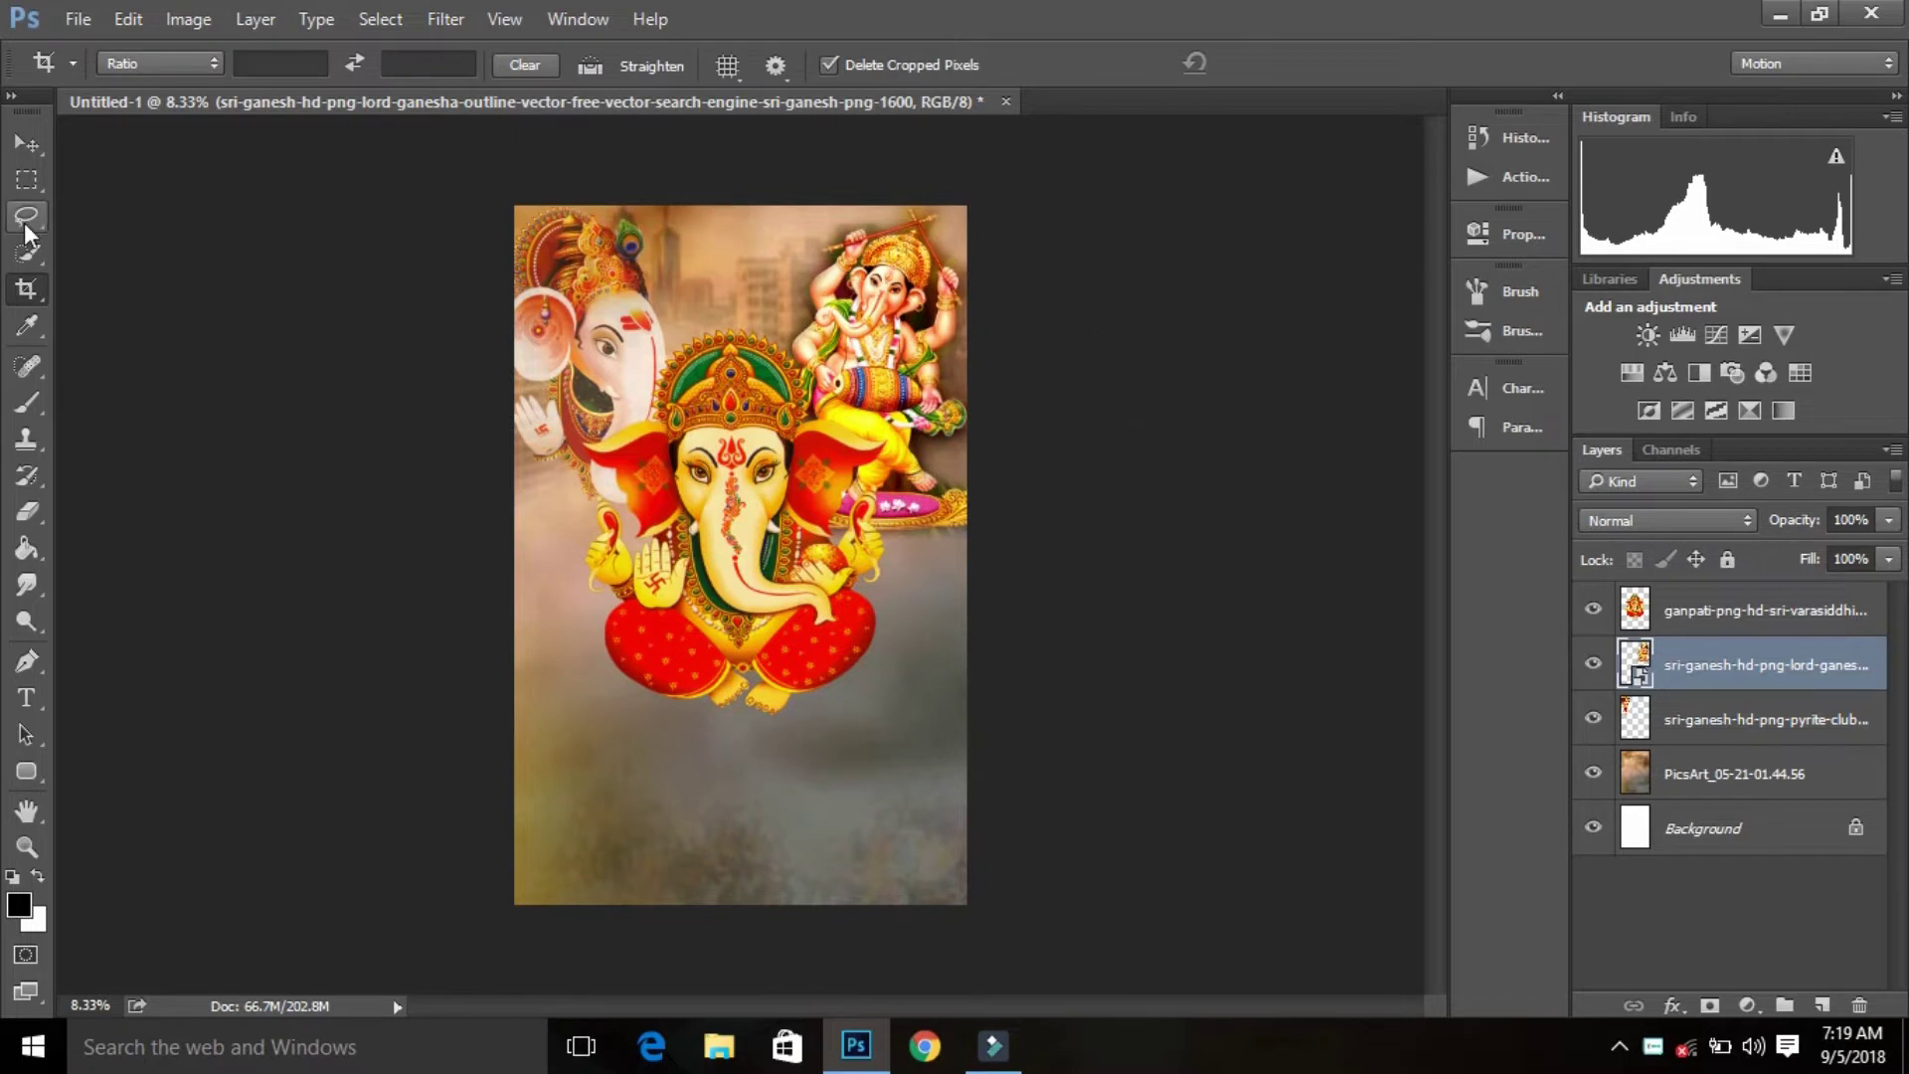
{"action": "left_click", "coordinate": [1720, 734]}
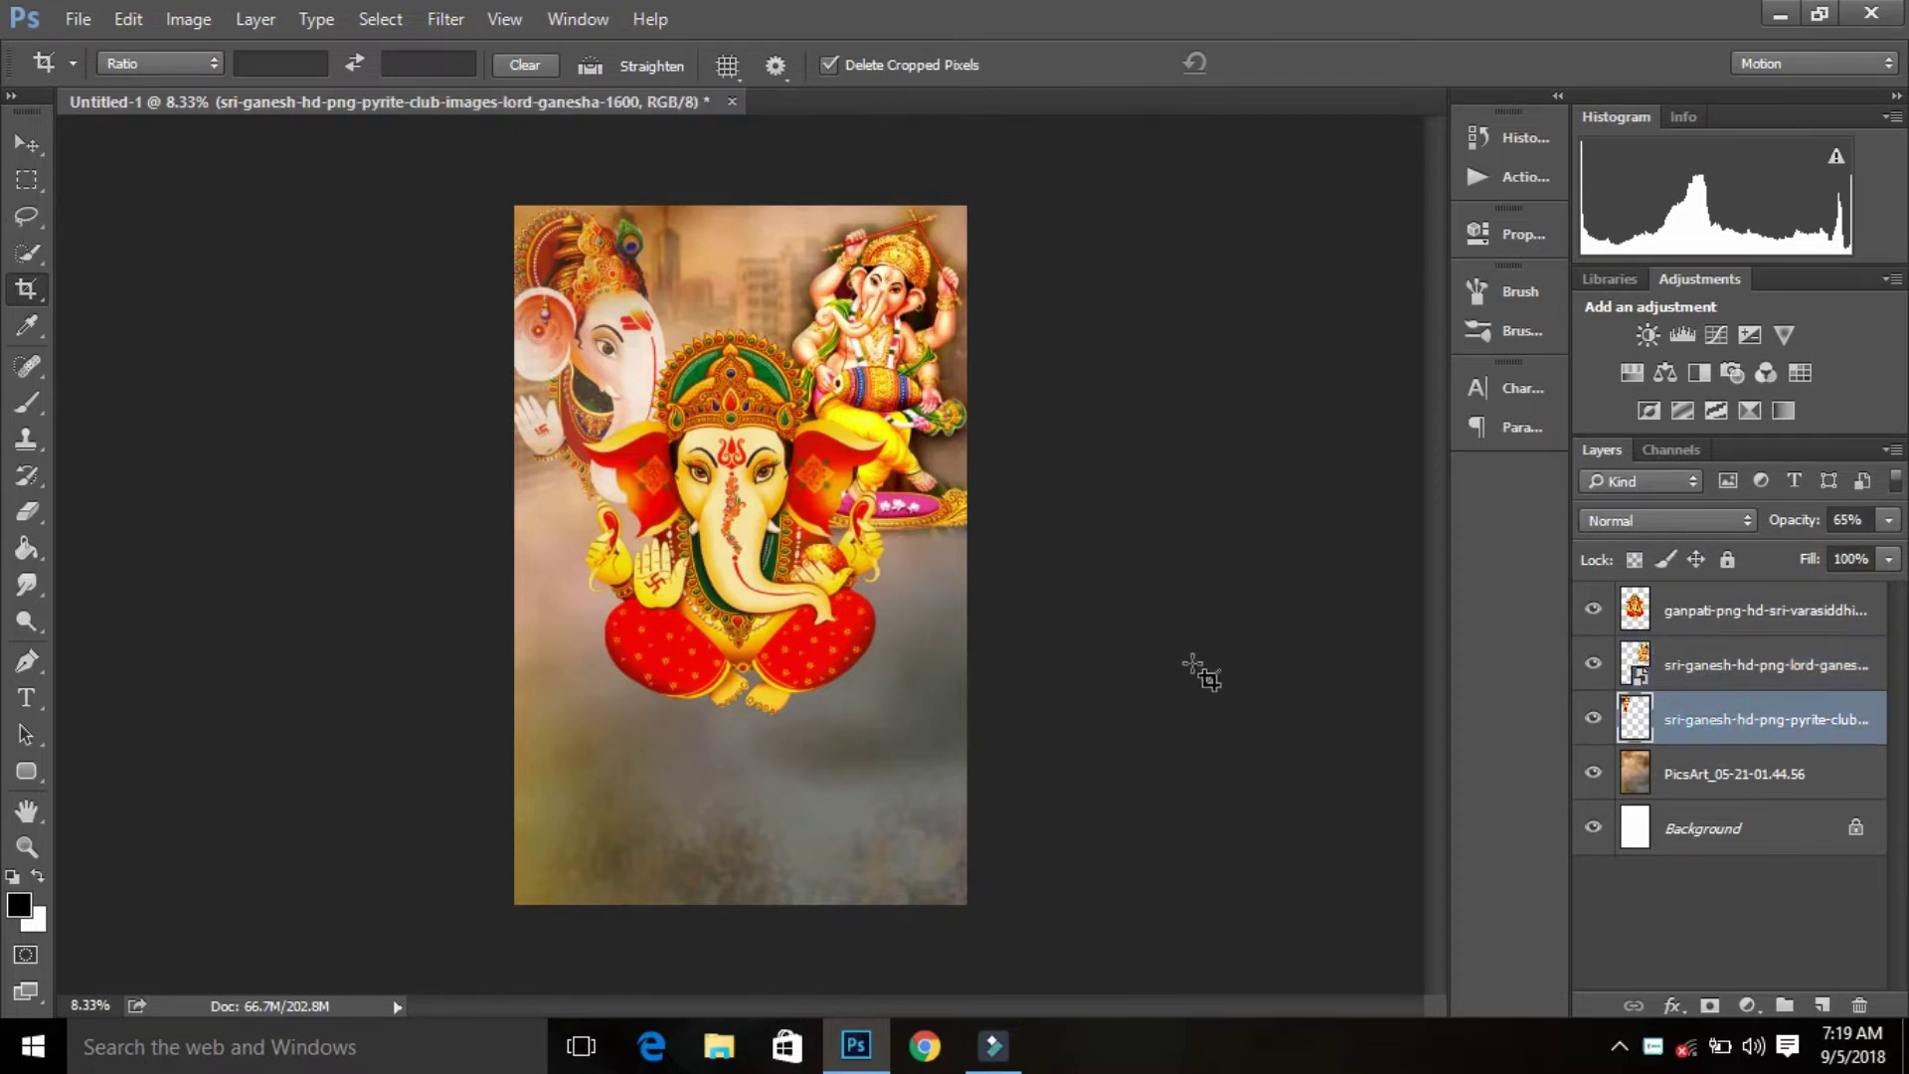
Step: Enlarge the central Ganesha to about 107.5% and raise it
{"action": "left_click", "coordinate": [1752, 687]}
{"action": "left_click", "coordinate": [1732, 622]}
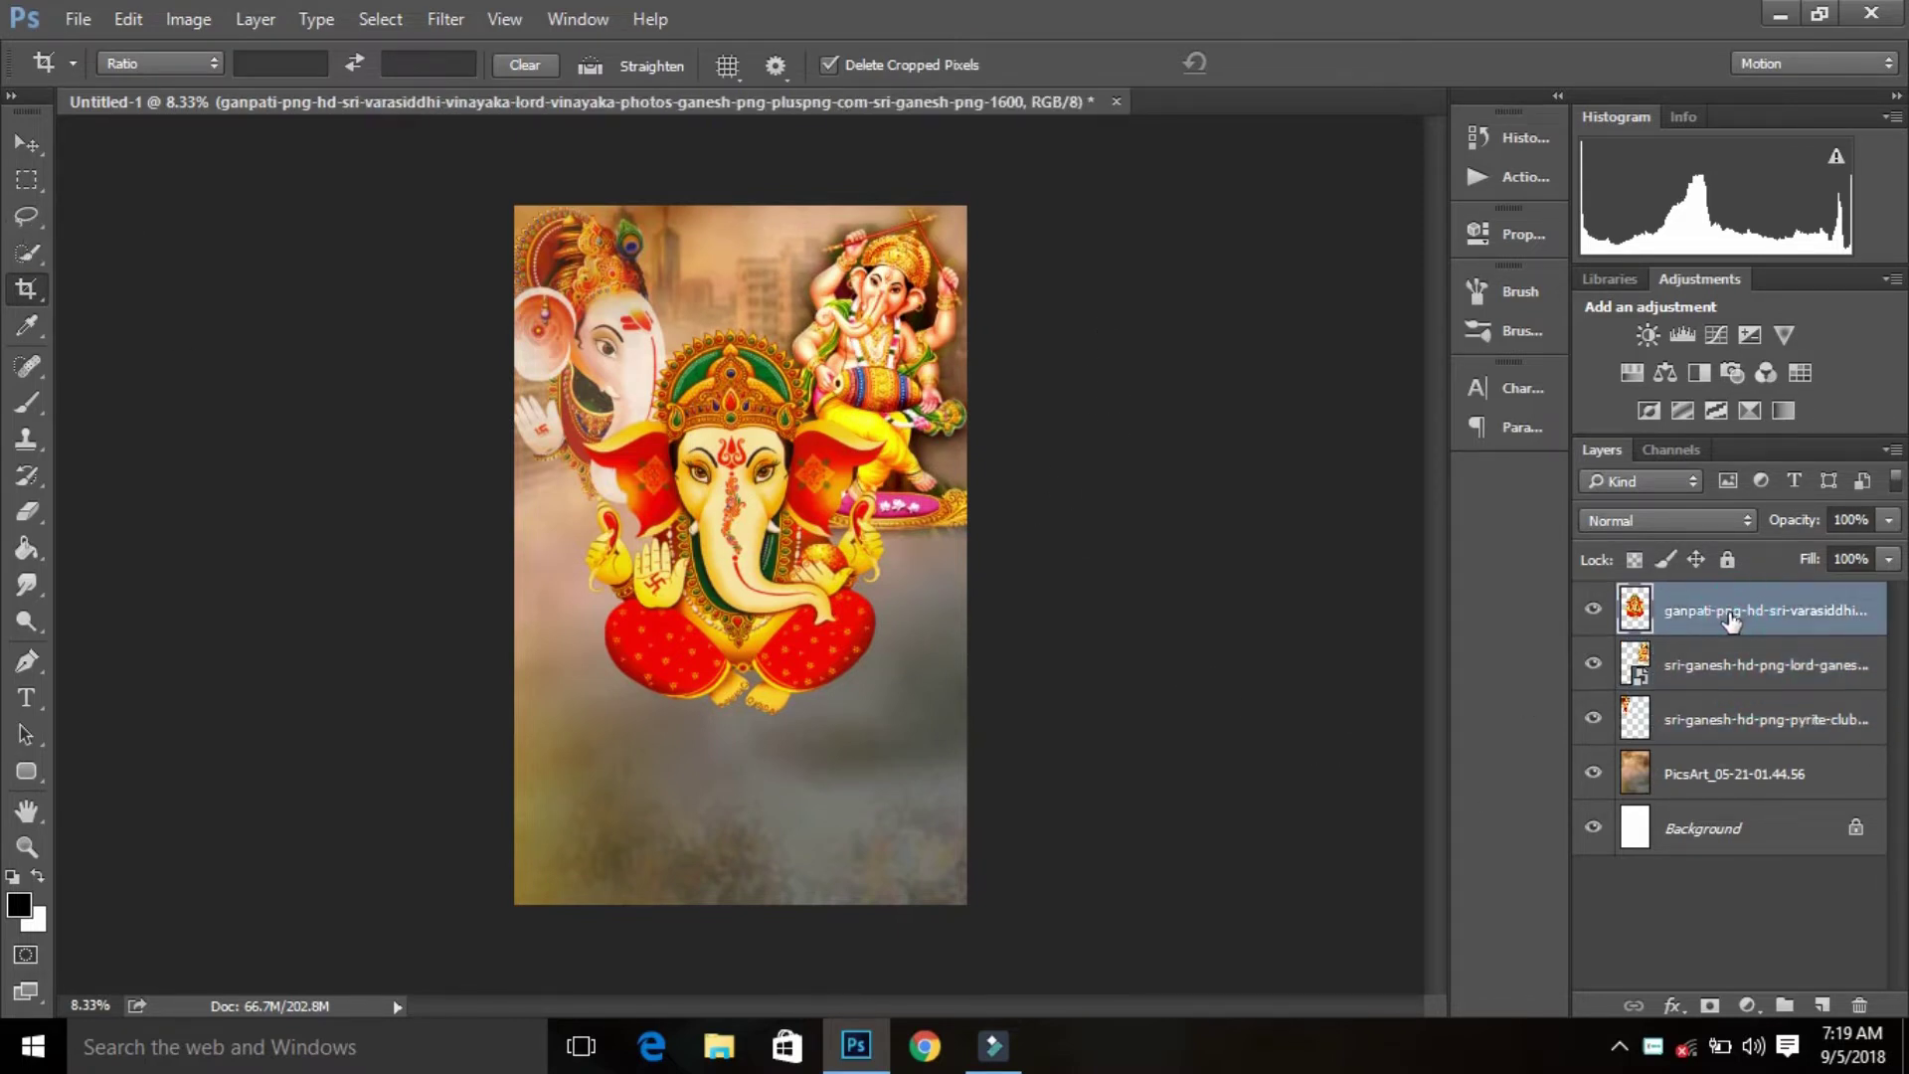
{"action": "key", "text": "ctrl+t"}
{"action": "left_click_drag", "start_coordinate": [906, 731], "coordinate": [919, 742]}
{"action": "mouse_move", "coordinate": [804, 651]}
{"action": "left_mouse_down"}
{"action": "mouse_move", "coordinate": [810, 591]}
{"action": "mouse_move", "coordinate": [809, 612]}
{"action": "left_mouse_up"}
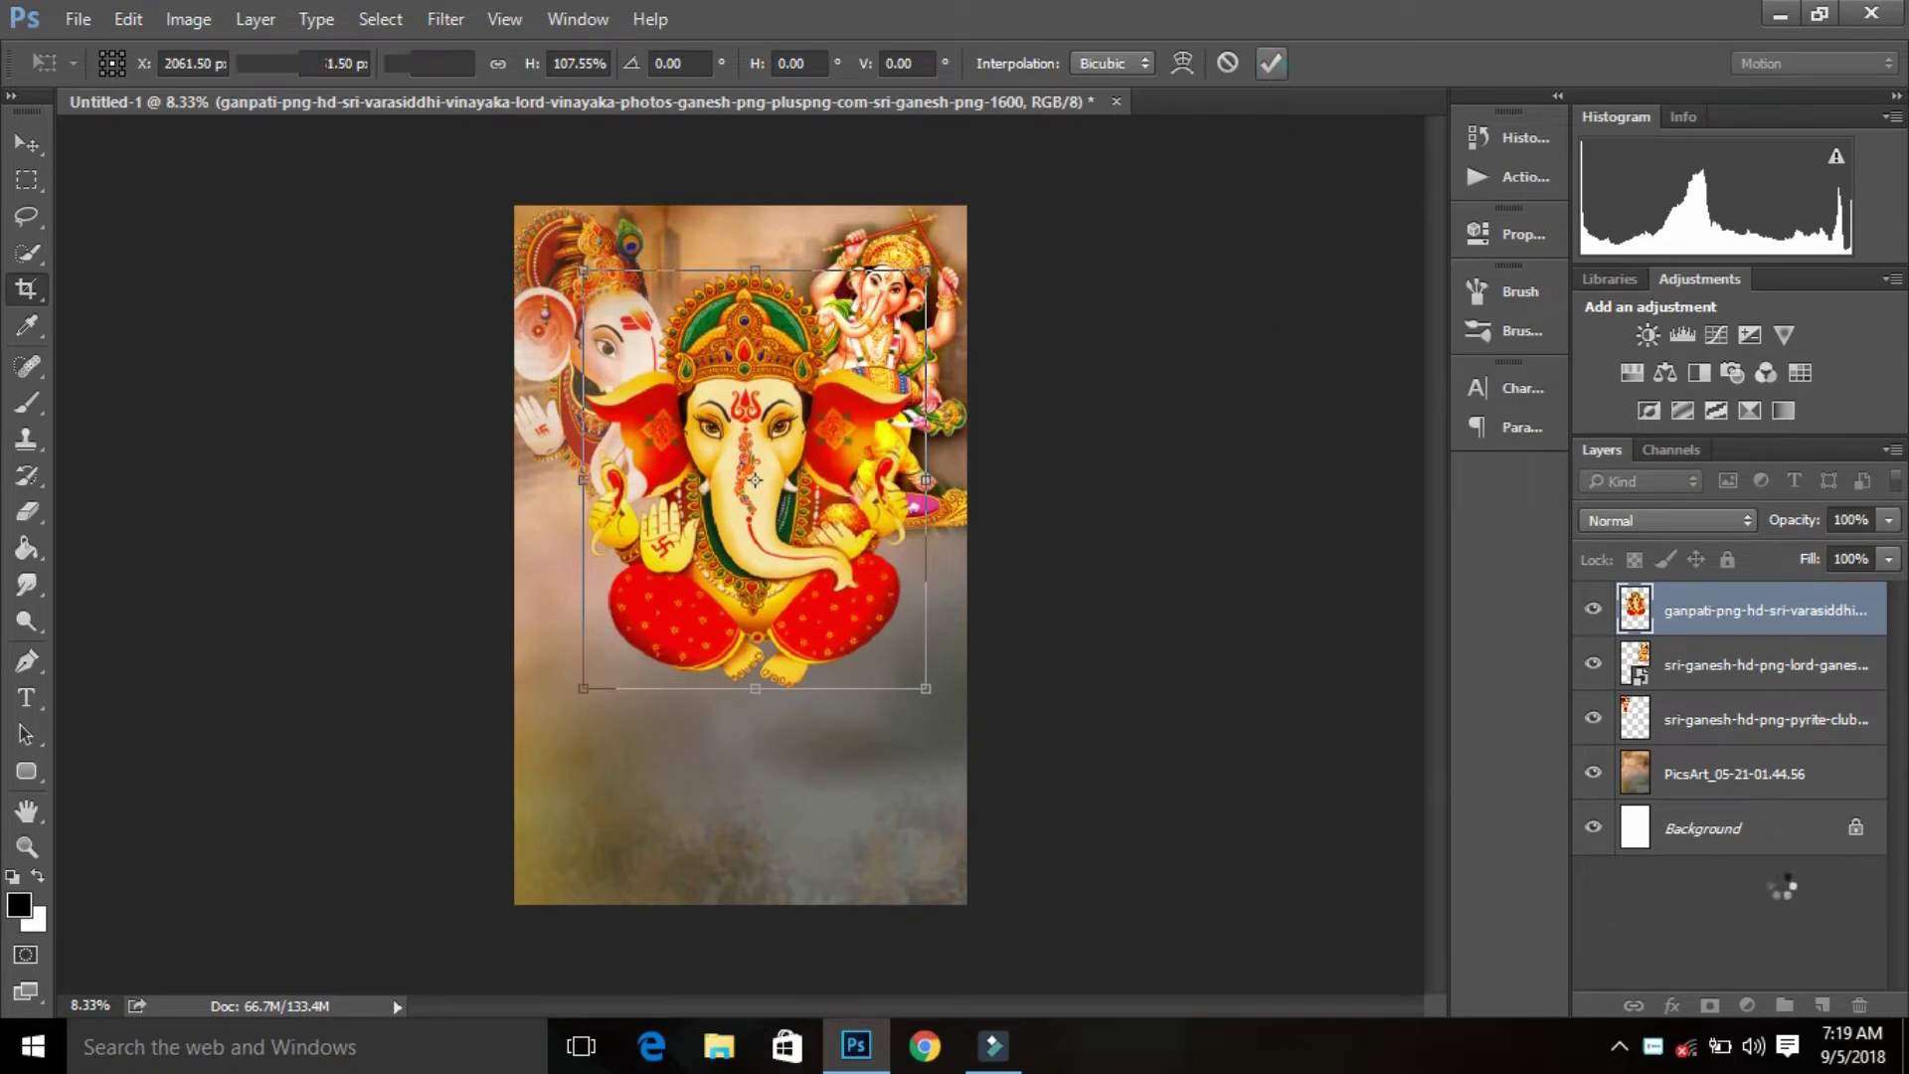
{"action": "left_click", "coordinate": [1272, 62]}
Step: Nudge the faded top-left Ganesha up and left with the arrow keys
{"action": "left_click", "coordinate": [1681, 720]}
{"action": "key", "text": "ctrl+t"}
{"action": "key", "text": "Up"}
{"action": "key", "text": "Up"}
{"action": "key", "text": "Up"}
{"action": "key", "text": "Up"}
{"action": "key", "text": "Up"}
{"action": "key", "text": "Up"}
{"action": "key", "text": "Left"}
{"action": "key", "text": "Up"}
{"action": "key", "text": "Up"}
{"action": "key", "text": "Up"}
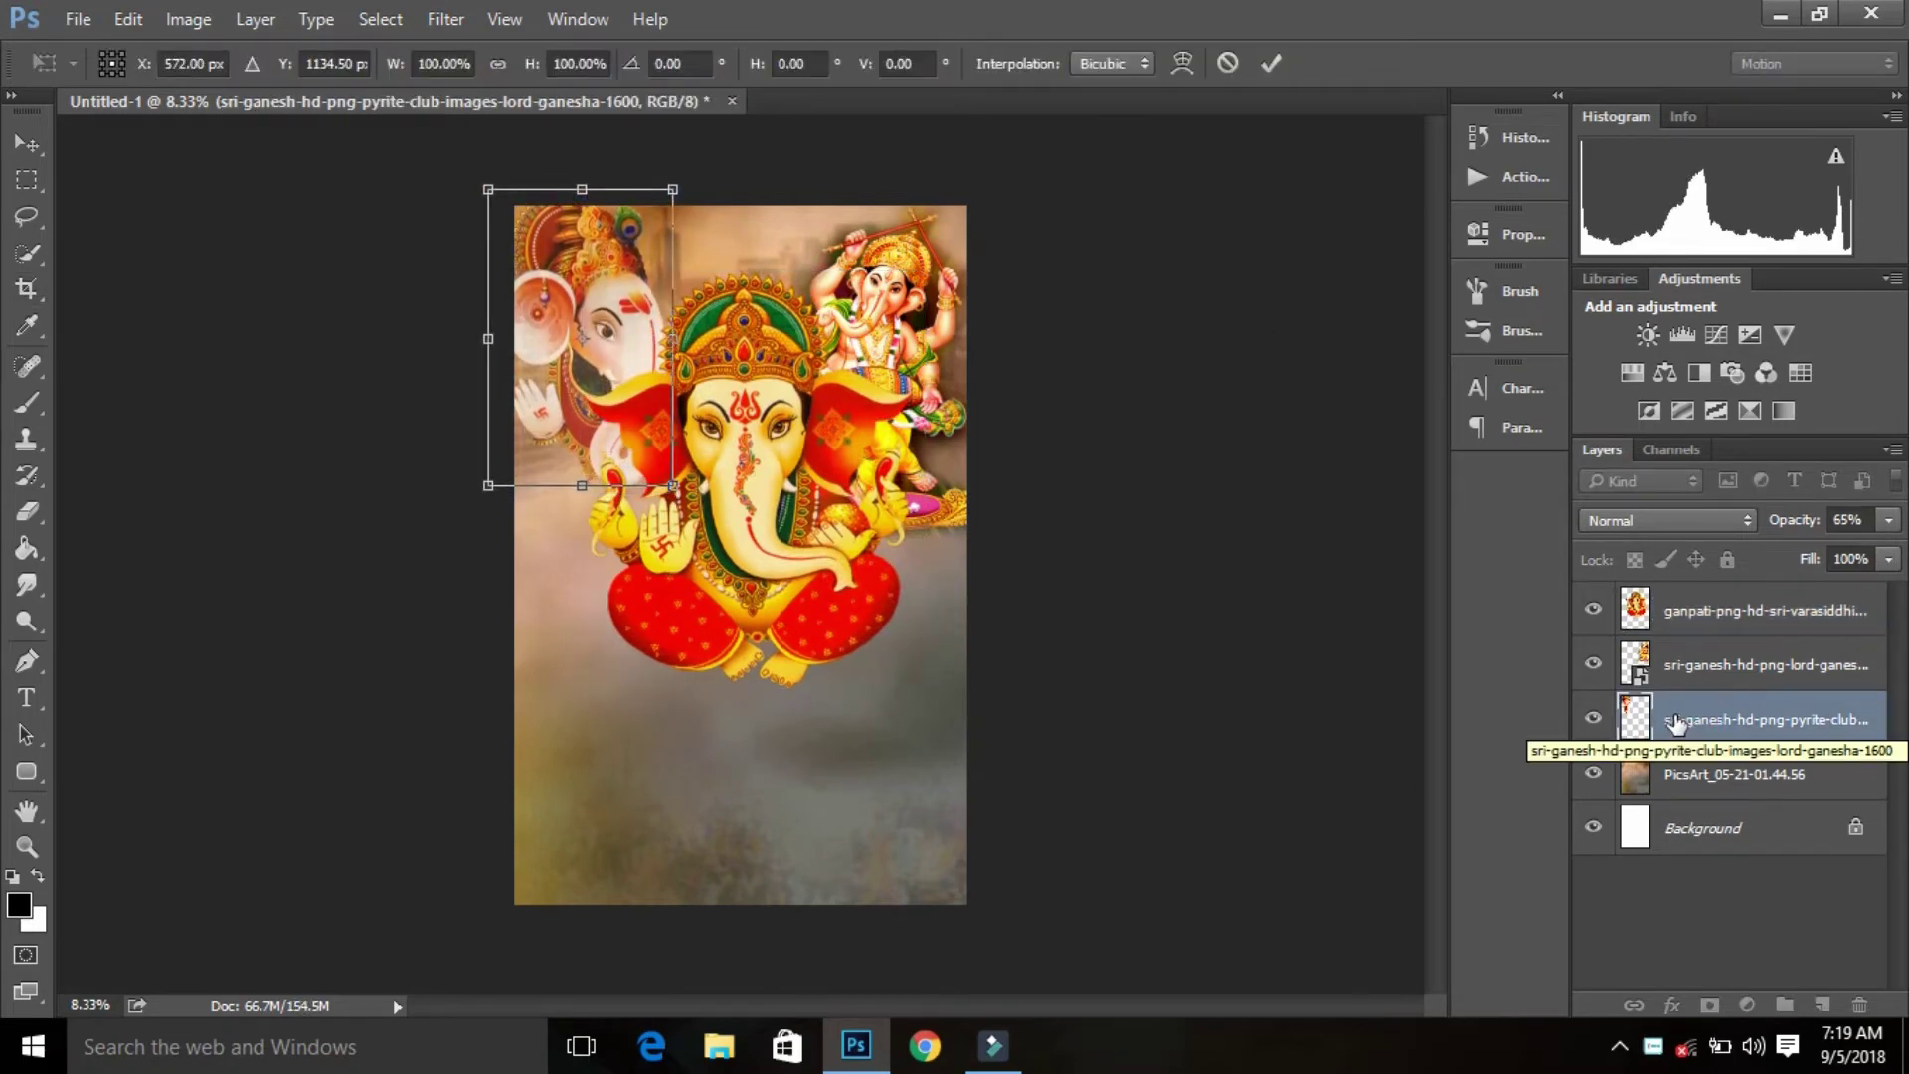
{"action": "key", "text": "Right"}
{"action": "key", "text": "Right"}
{"action": "key", "text": "Right"}
{"action": "key", "text": "Left"}
{"action": "key", "text": "Left"}
{"action": "key", "text": "Up"}
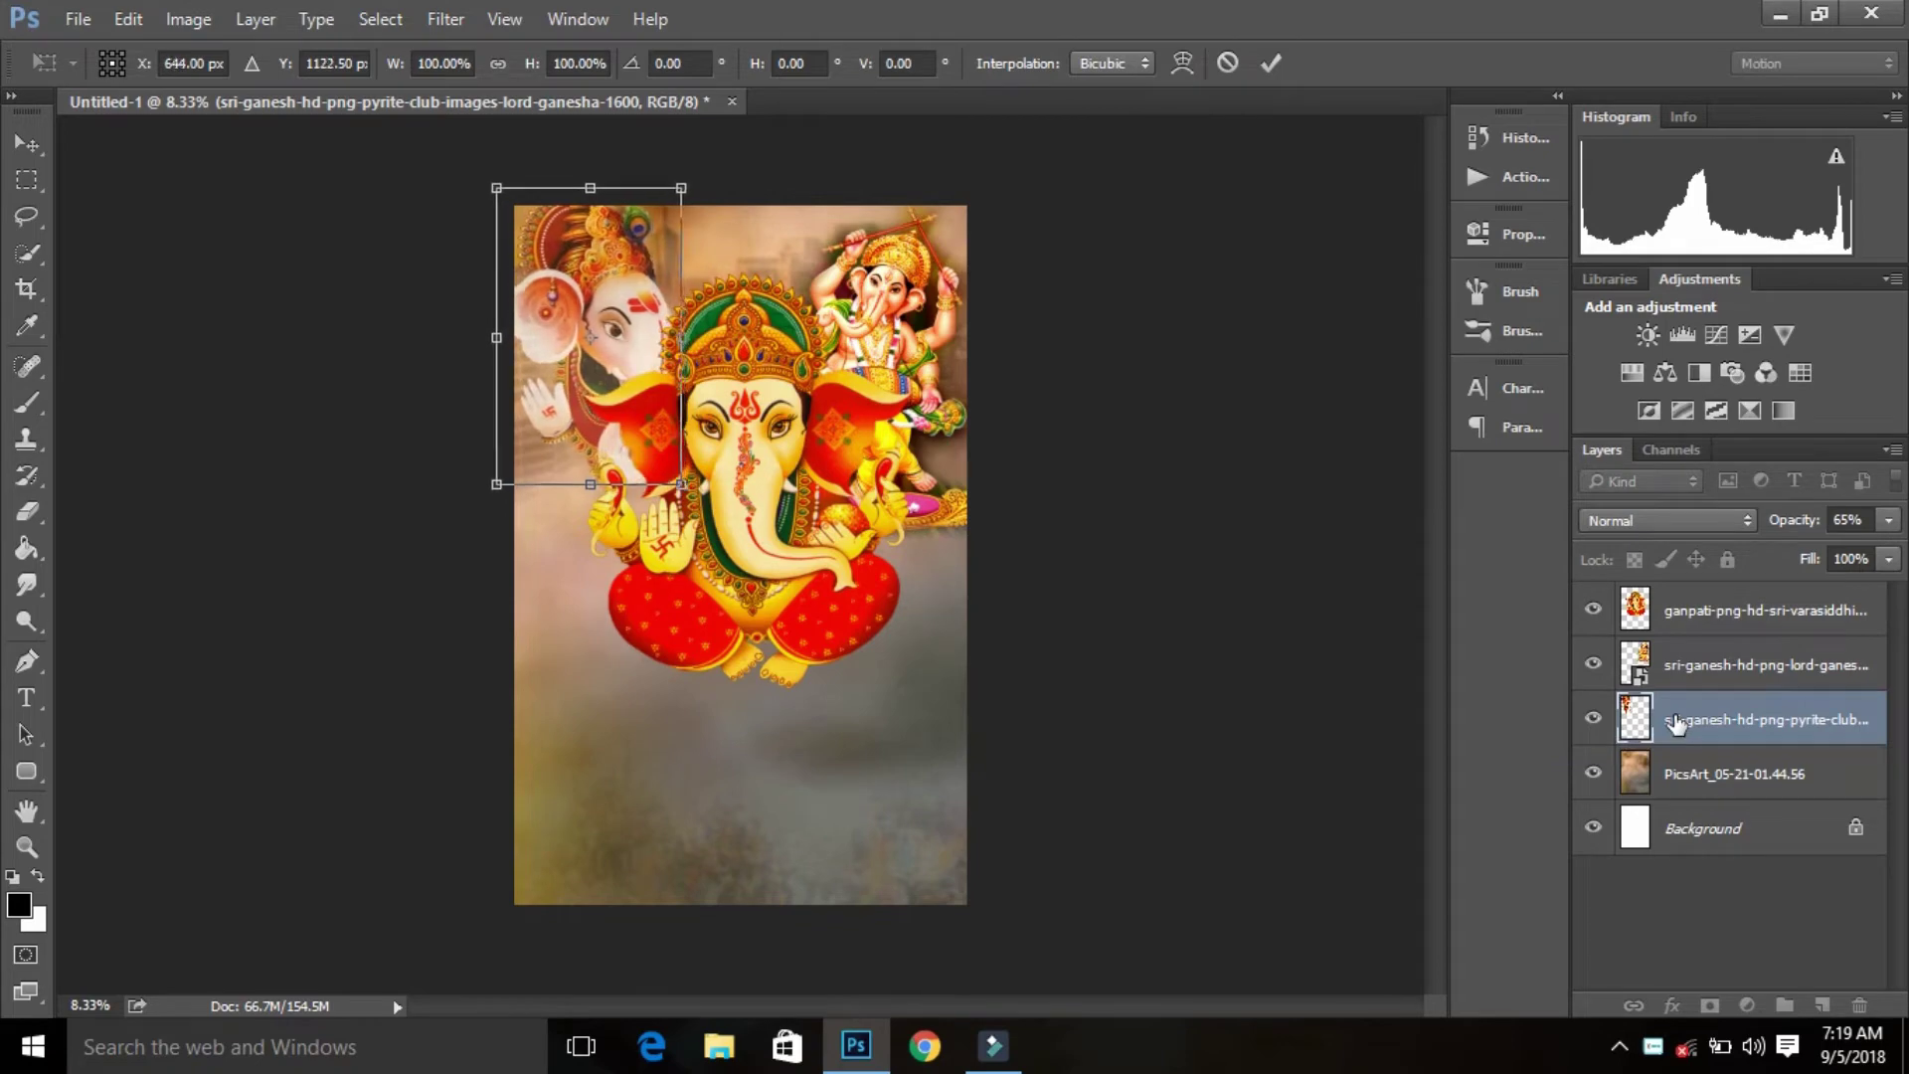
{"action": "left_click", "coordinate": [1285, 62]}
Step: Place and size the brass lamp image 61mNBBIzxAL._SL1200_ in front of the central Ganesha
{"action": "key", "text": "c"}
{"action": "left_click", "coordinate": [77, 19]}
{"action": "left_click", "coordinate": [181, 540]}
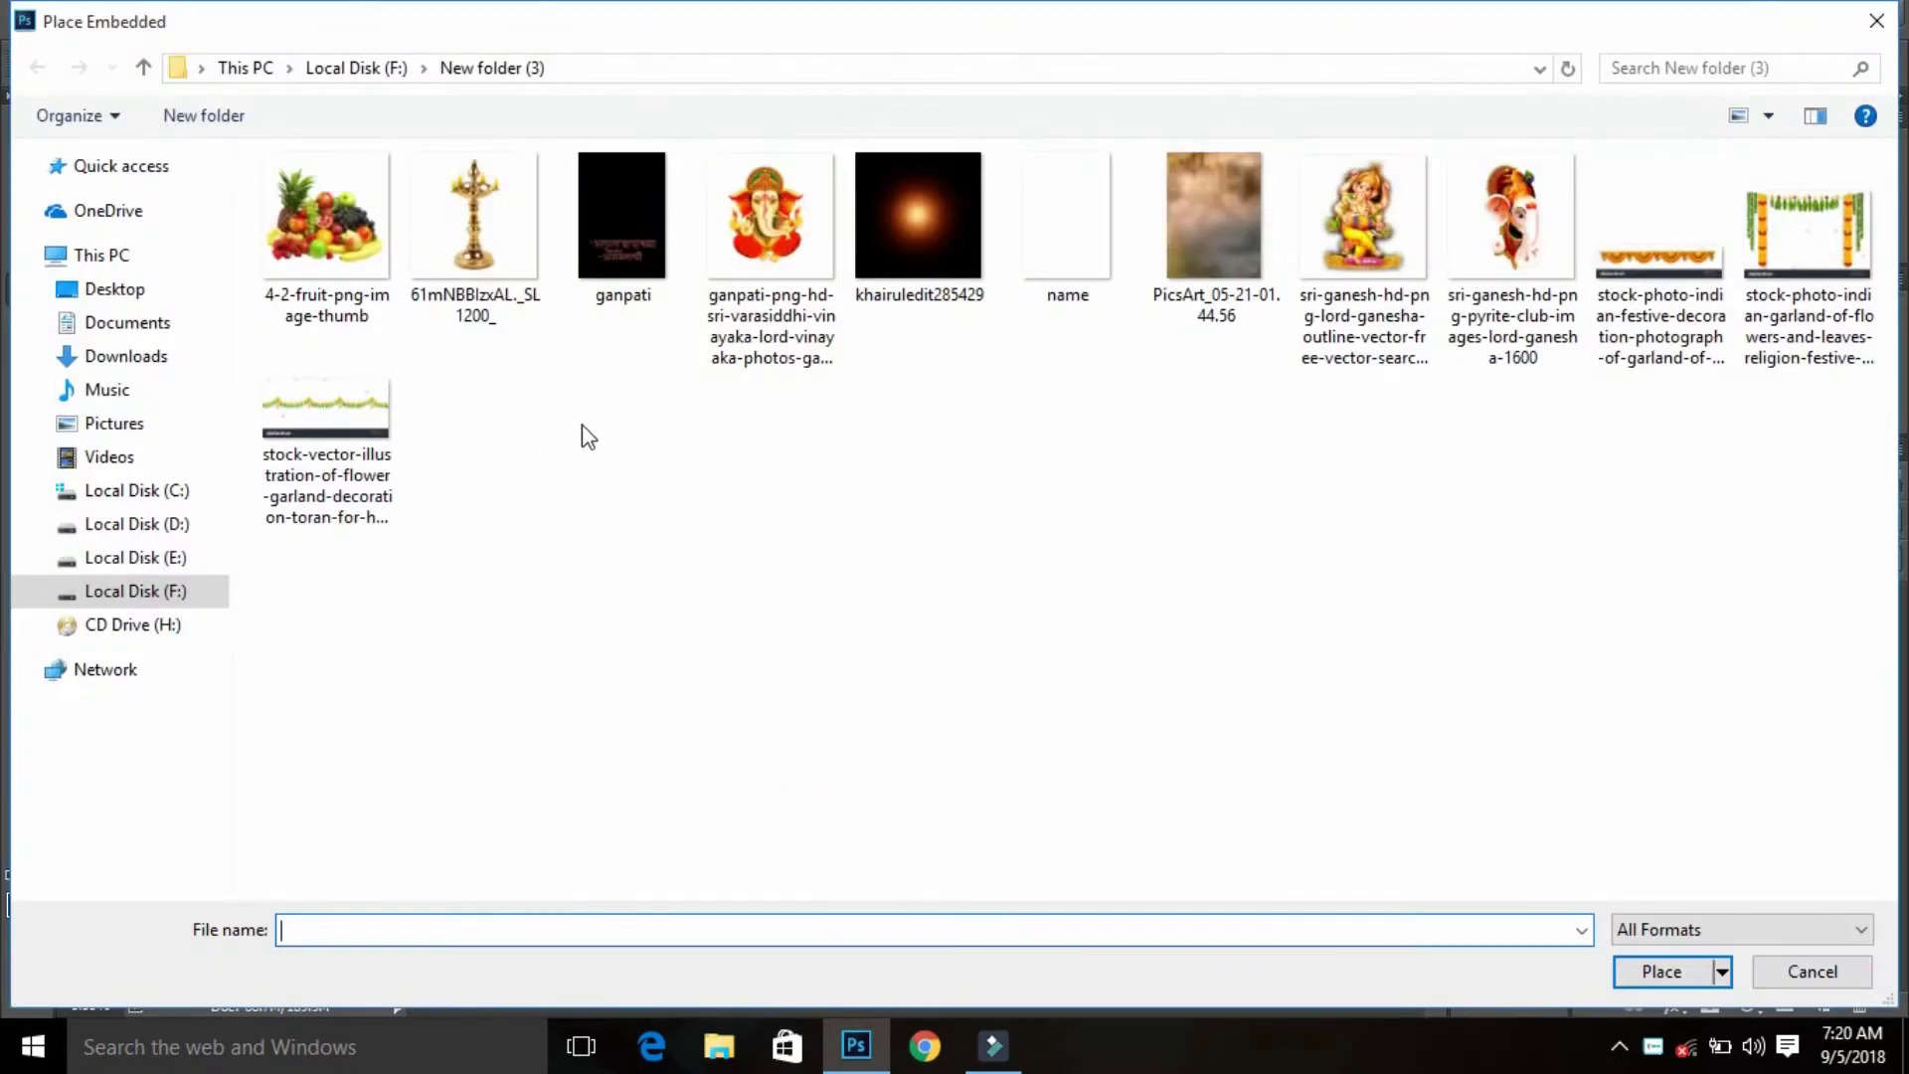
{"action": "left_click", "coordinate": [475, 218]}
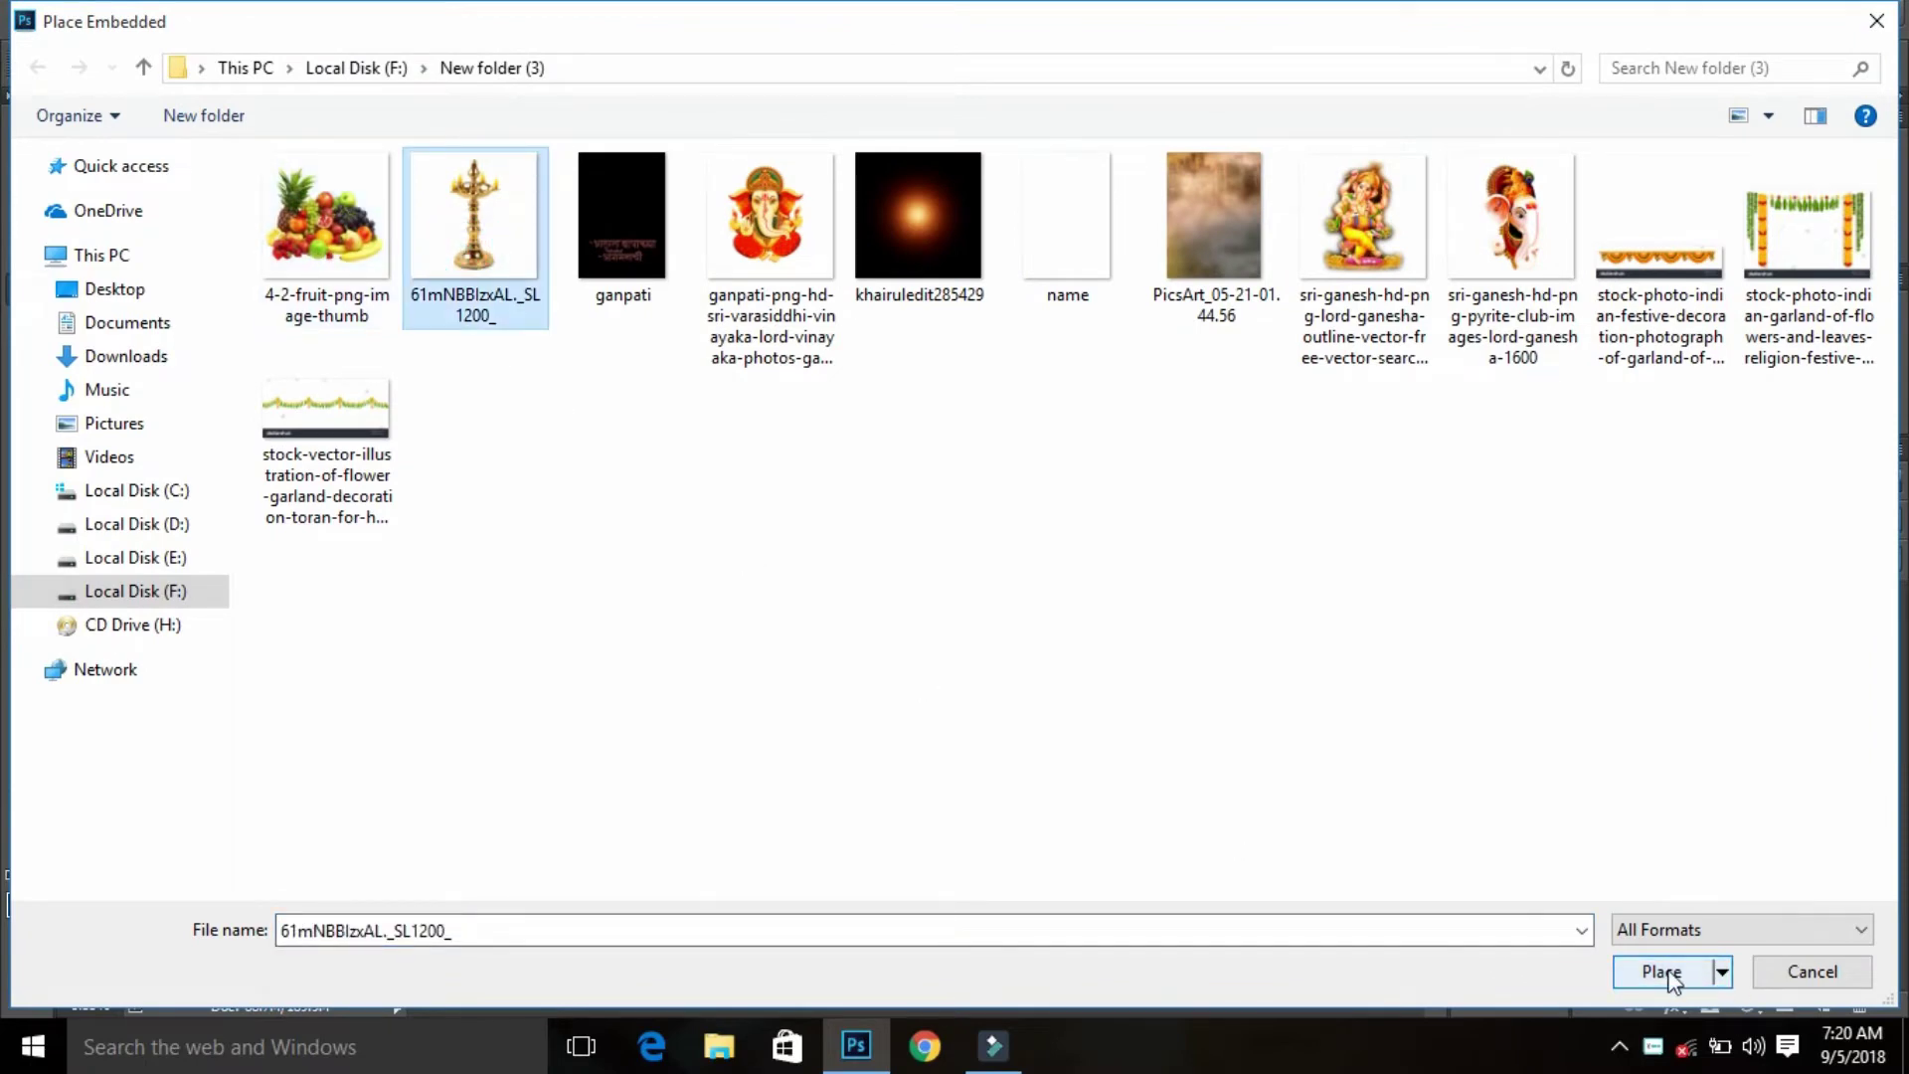
{"action": "left_click", "coordinate": [1673, 972]}
{"action": "left_click_drag", "start_coordinate": [840, 661], "coordinate": [947, 849]}
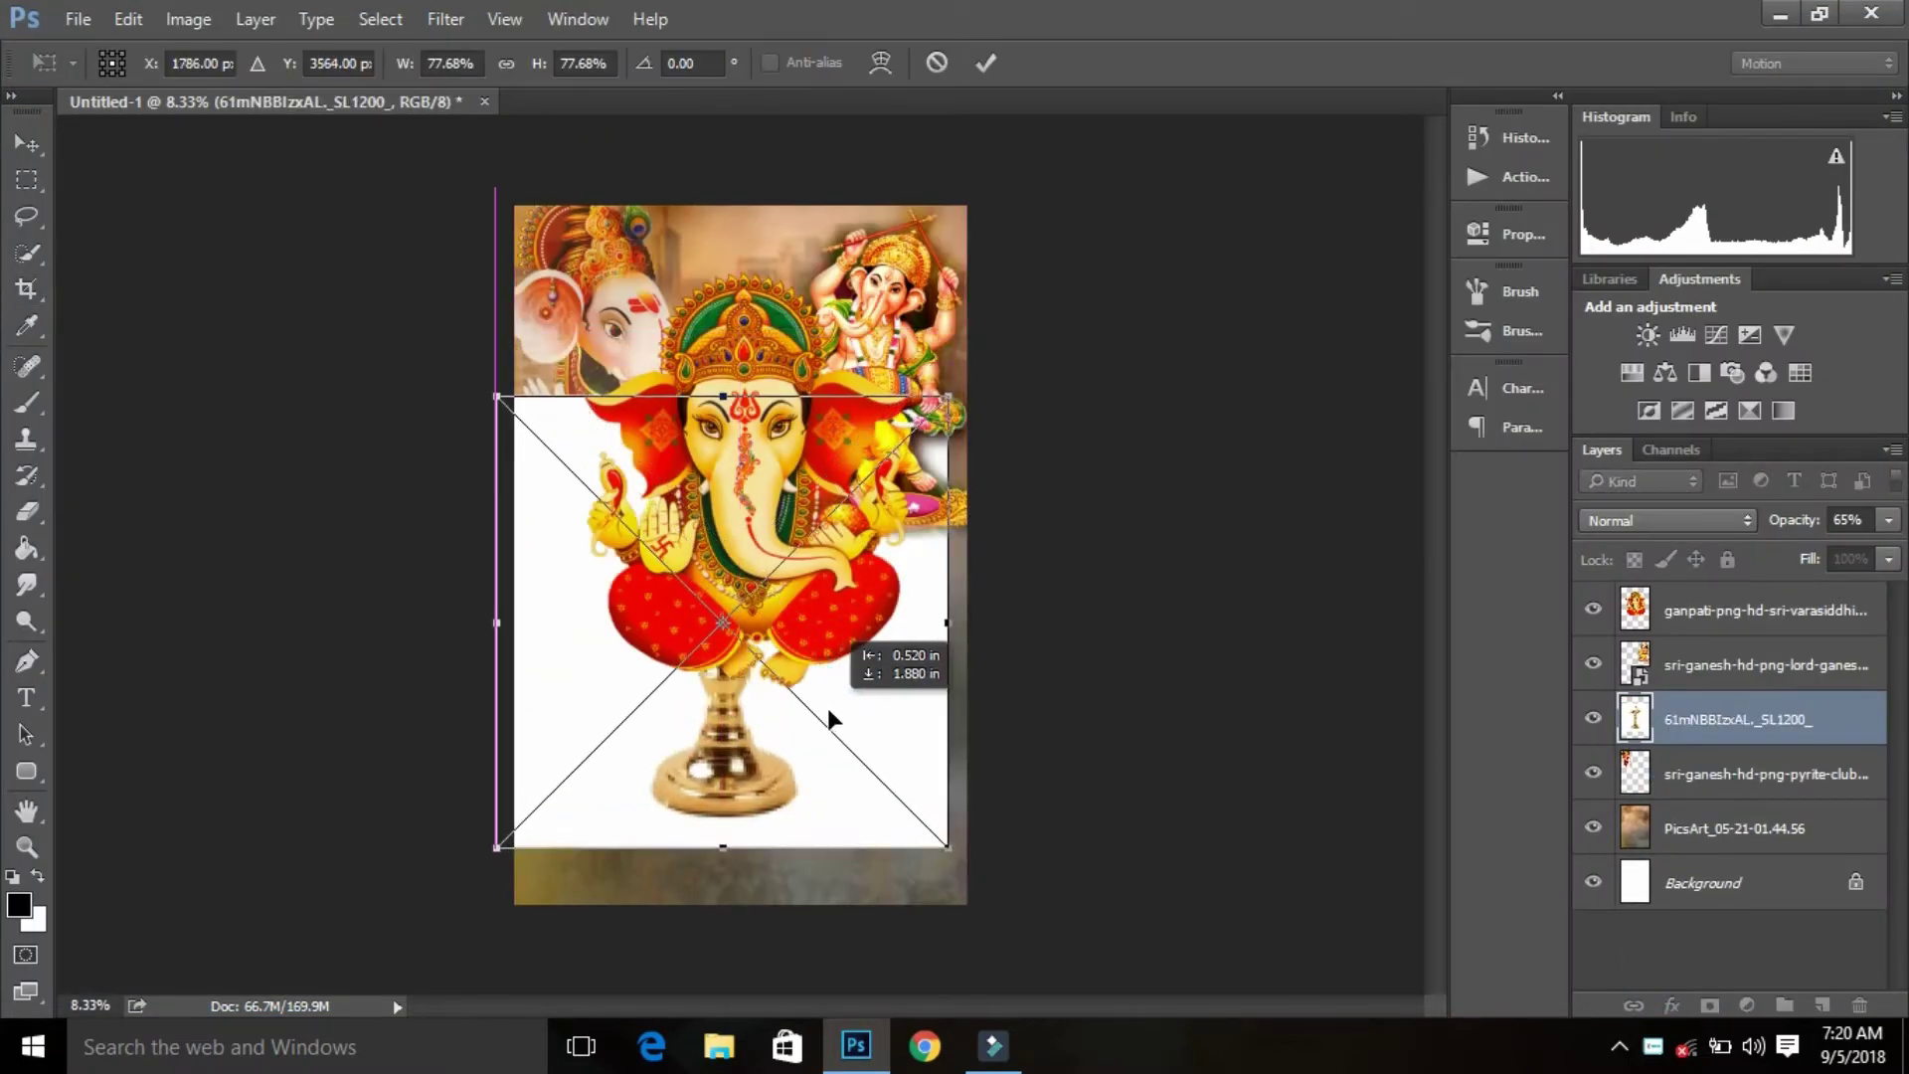
{"action": "left_click", "coordinate": [993, 72]}
Step: Move the lamp layer to the top and Magic Wand-select its white background
{"action": "left_click_drag", "start_coordinate": [1711, 731], "coordinate": [1703, 612]}
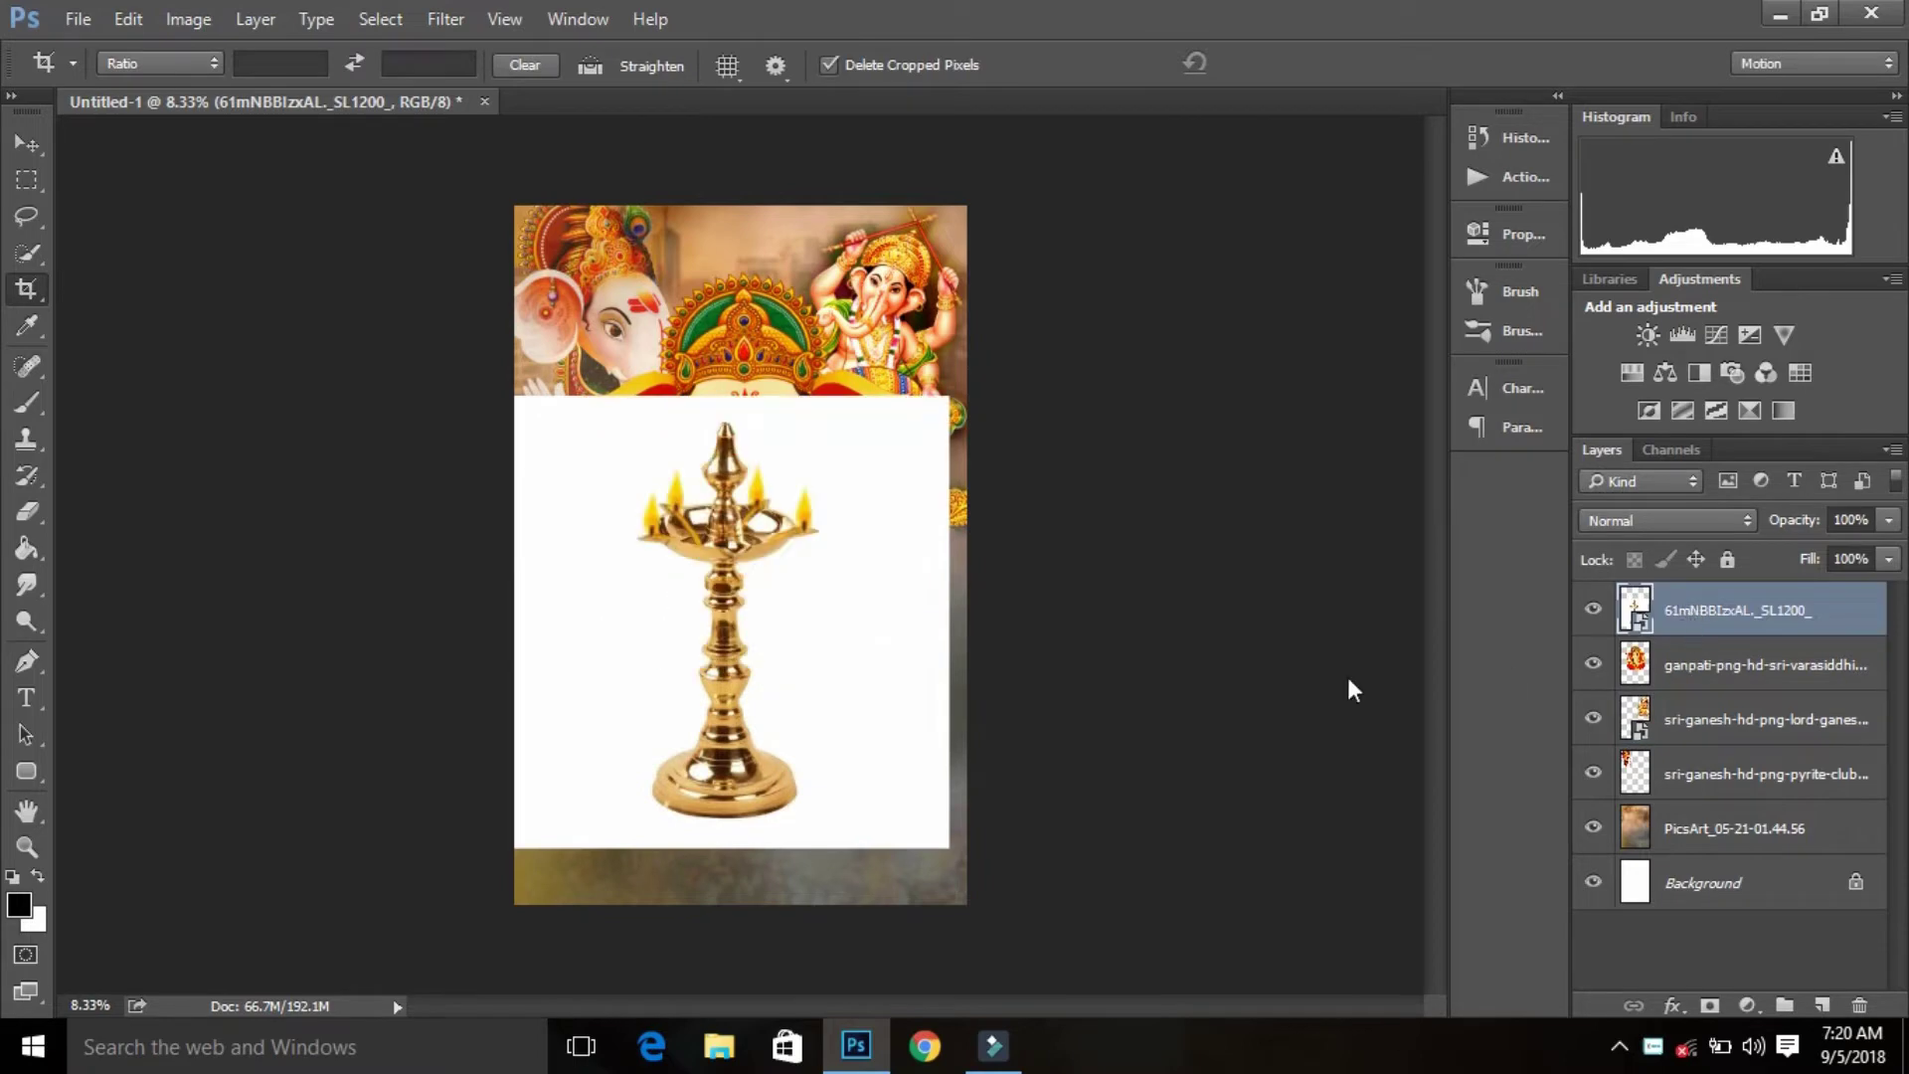
{"action": "left_click", "coordinate": [1611, 522]}
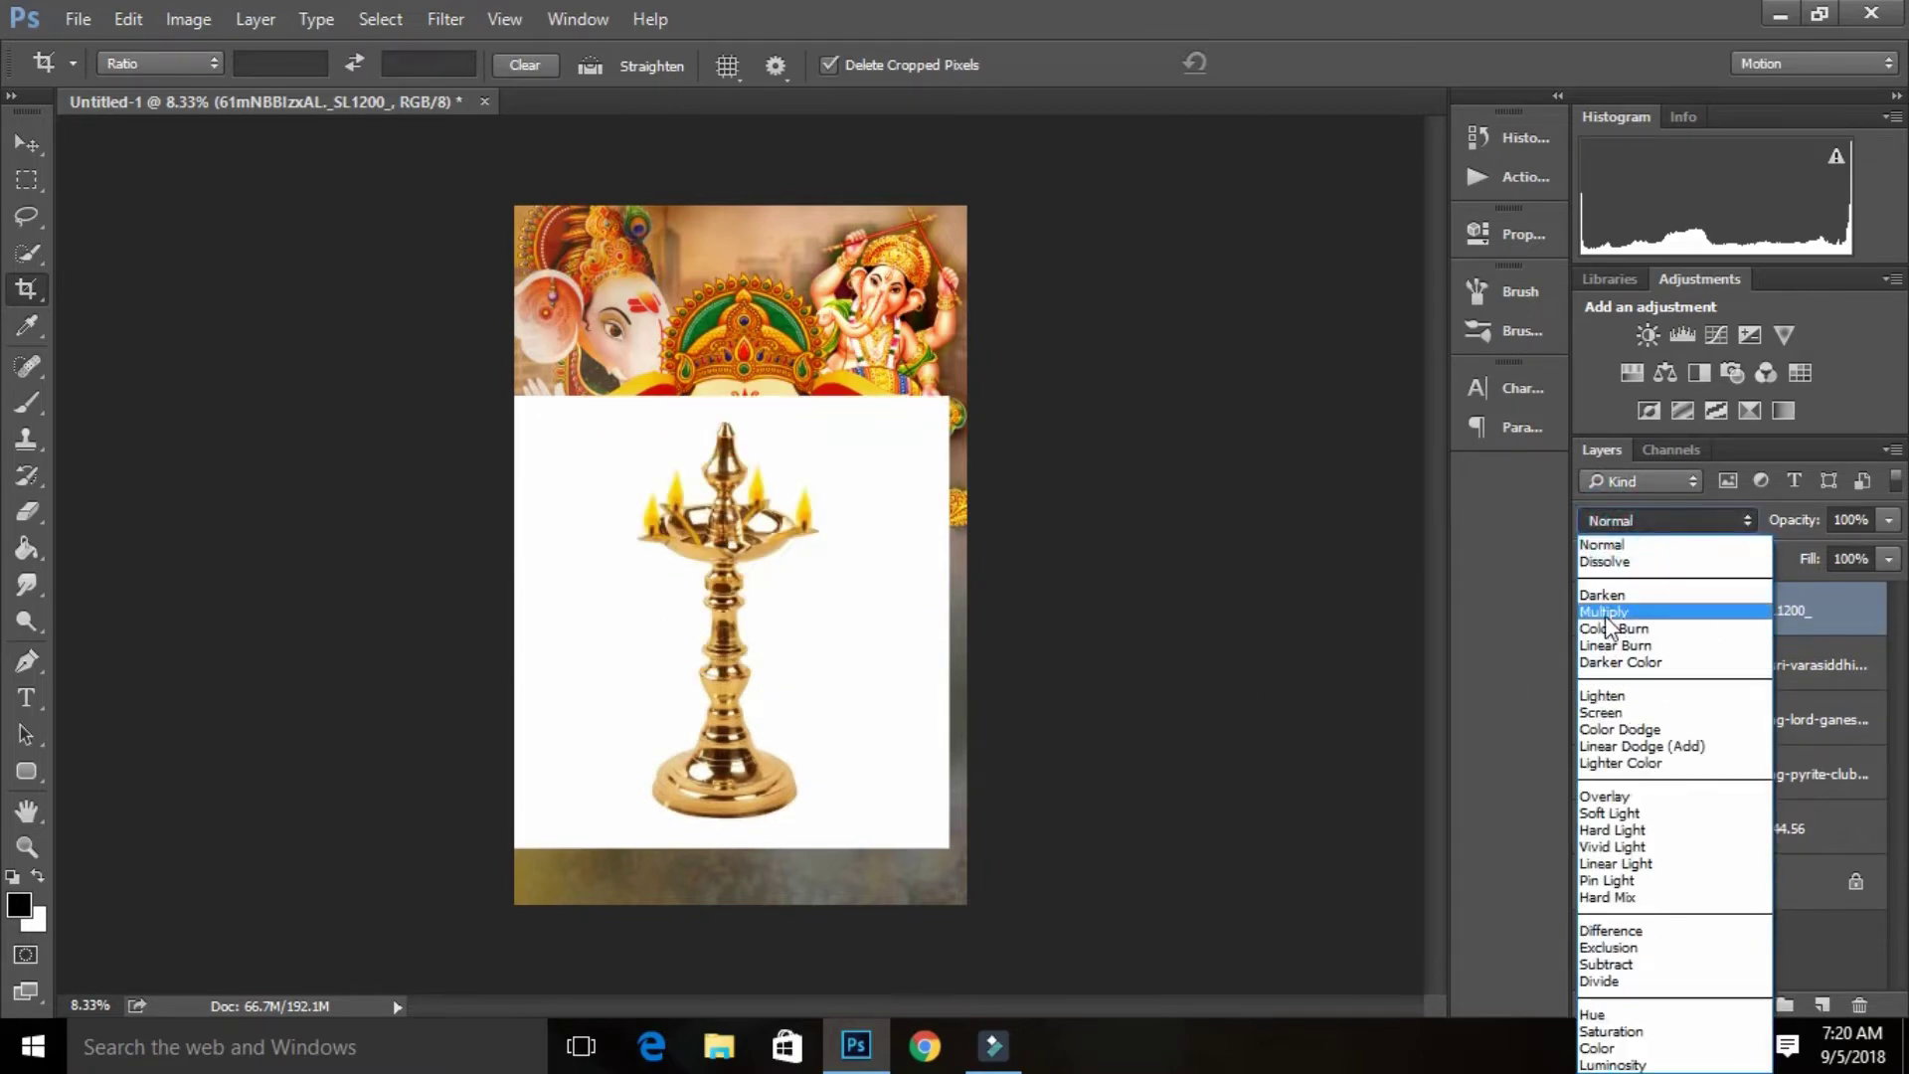
{"action": "left_click", "coordinate": [1603, 605]}
{"action": "left_click", "coordinate": [1616, 520]}
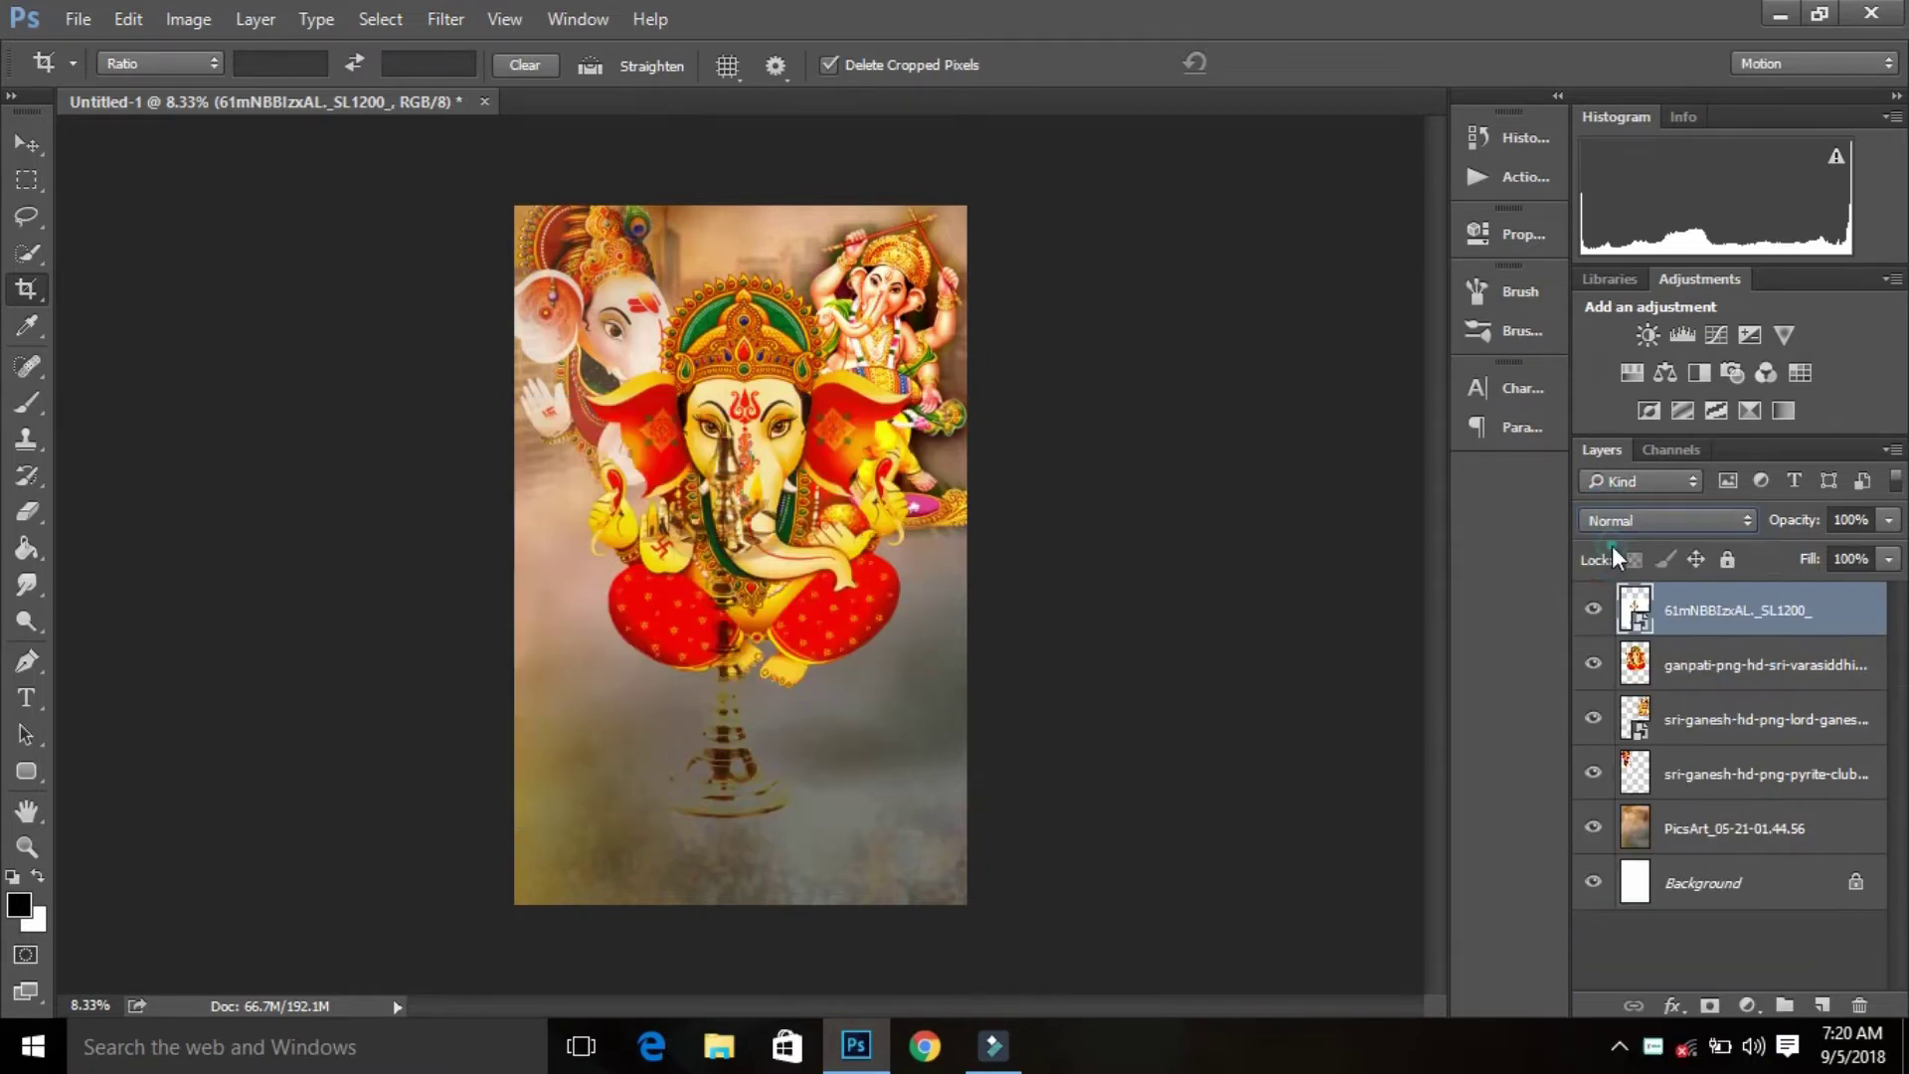
{"action": "right_click", "coordinate": [38, 256]}
{"action": "left_click", "coordinate": [122, 254]}
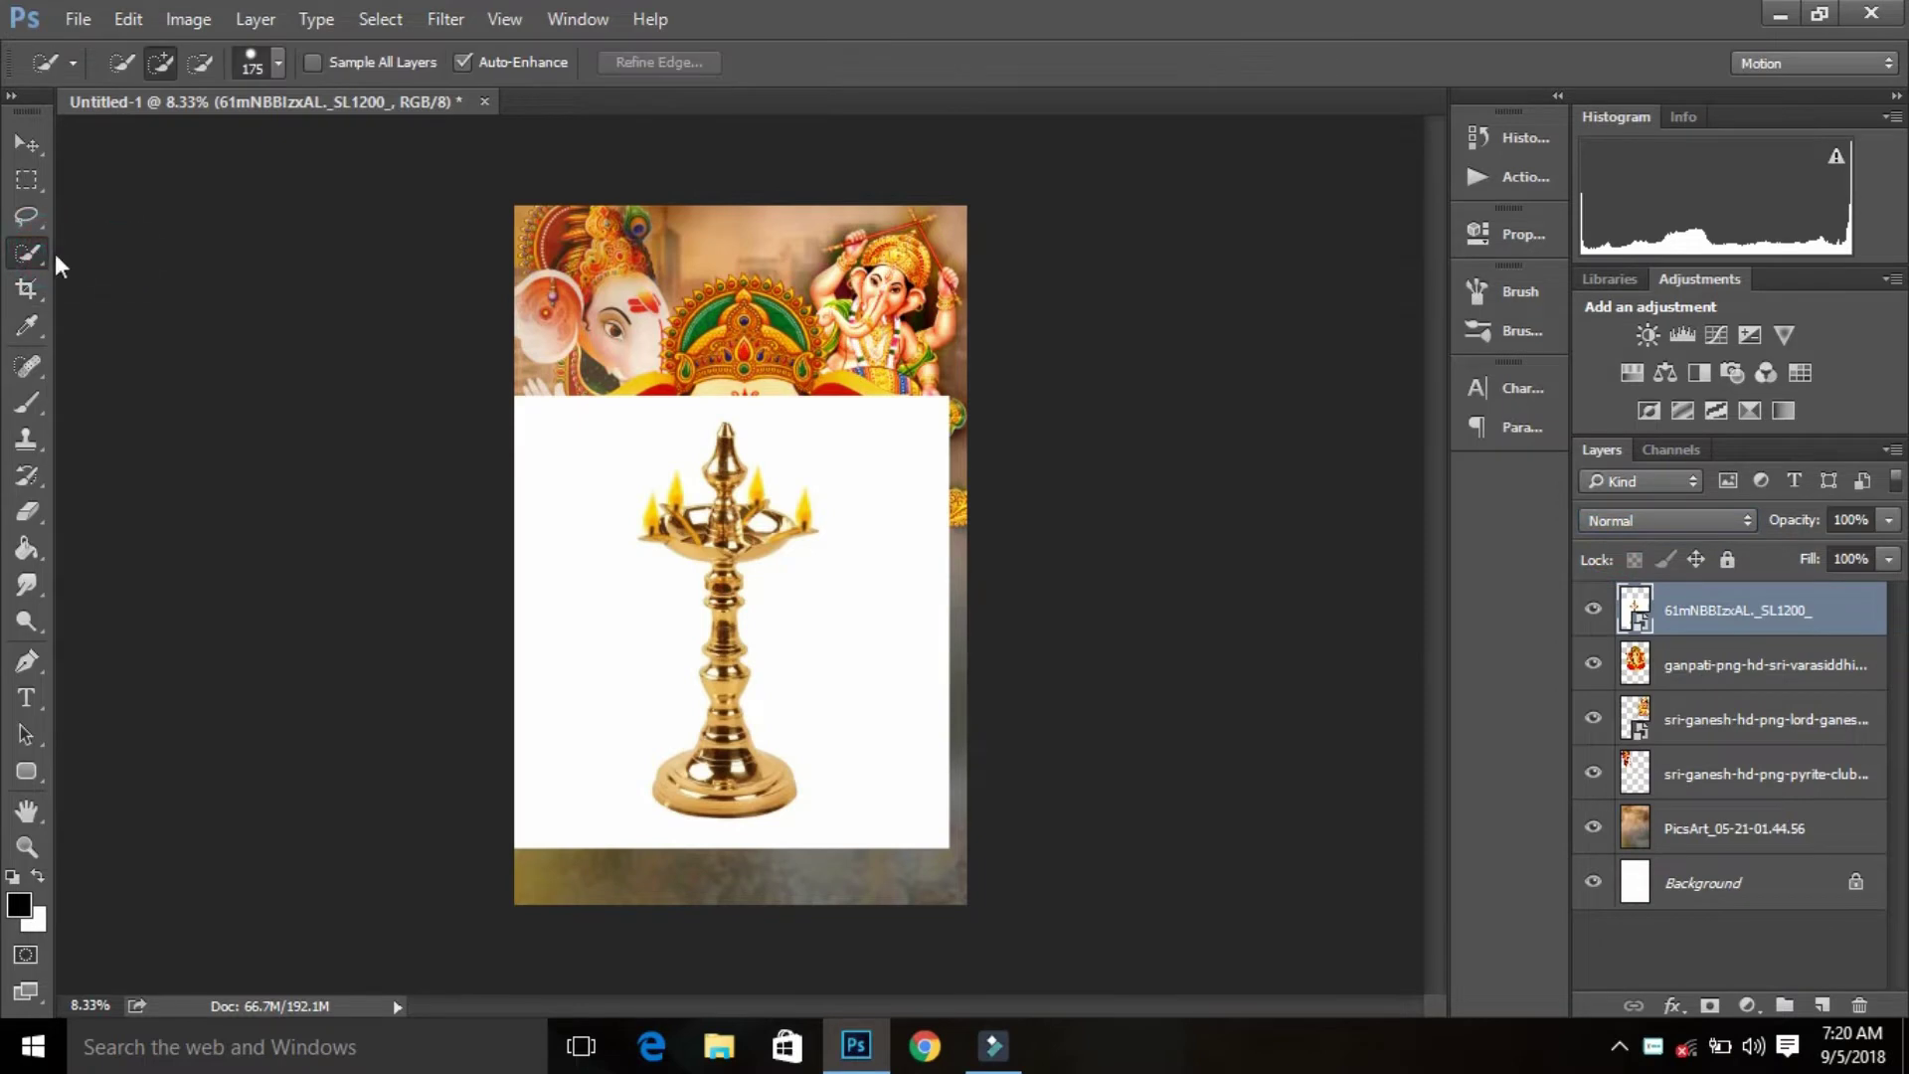
{"action": "right_click", "coordinate": [40, 255]}
{"action": "left_click", "coordinate": [89, 279]}
{"action": "left_click", "coordinate": [589, 577]}
Step: Feather and invert the selection, then rasterize the lamp layer for editing
{"action": "right_click", "coordinate": [609, 585]}
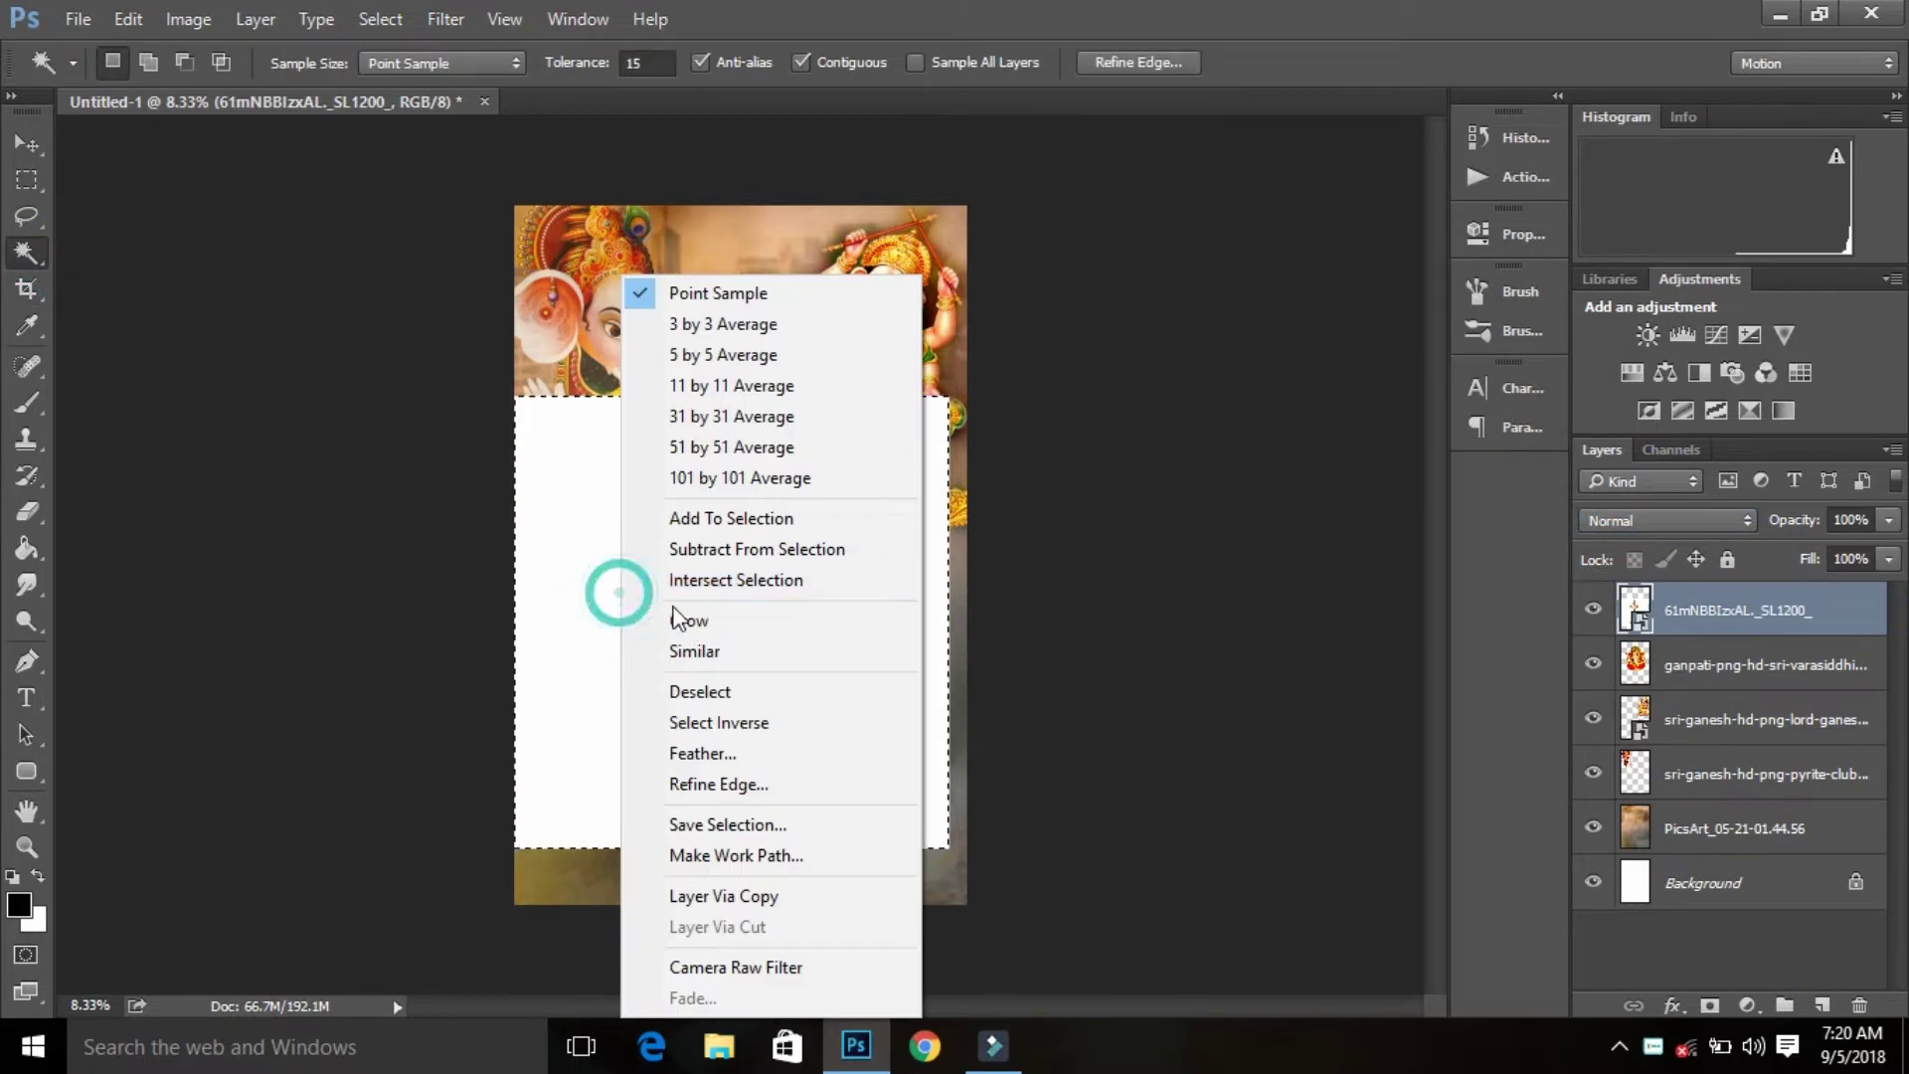
{"action": "left_click", "coordinate": [831, 751]}
{"action": "left_click", "coordinate": [1104, 354]}
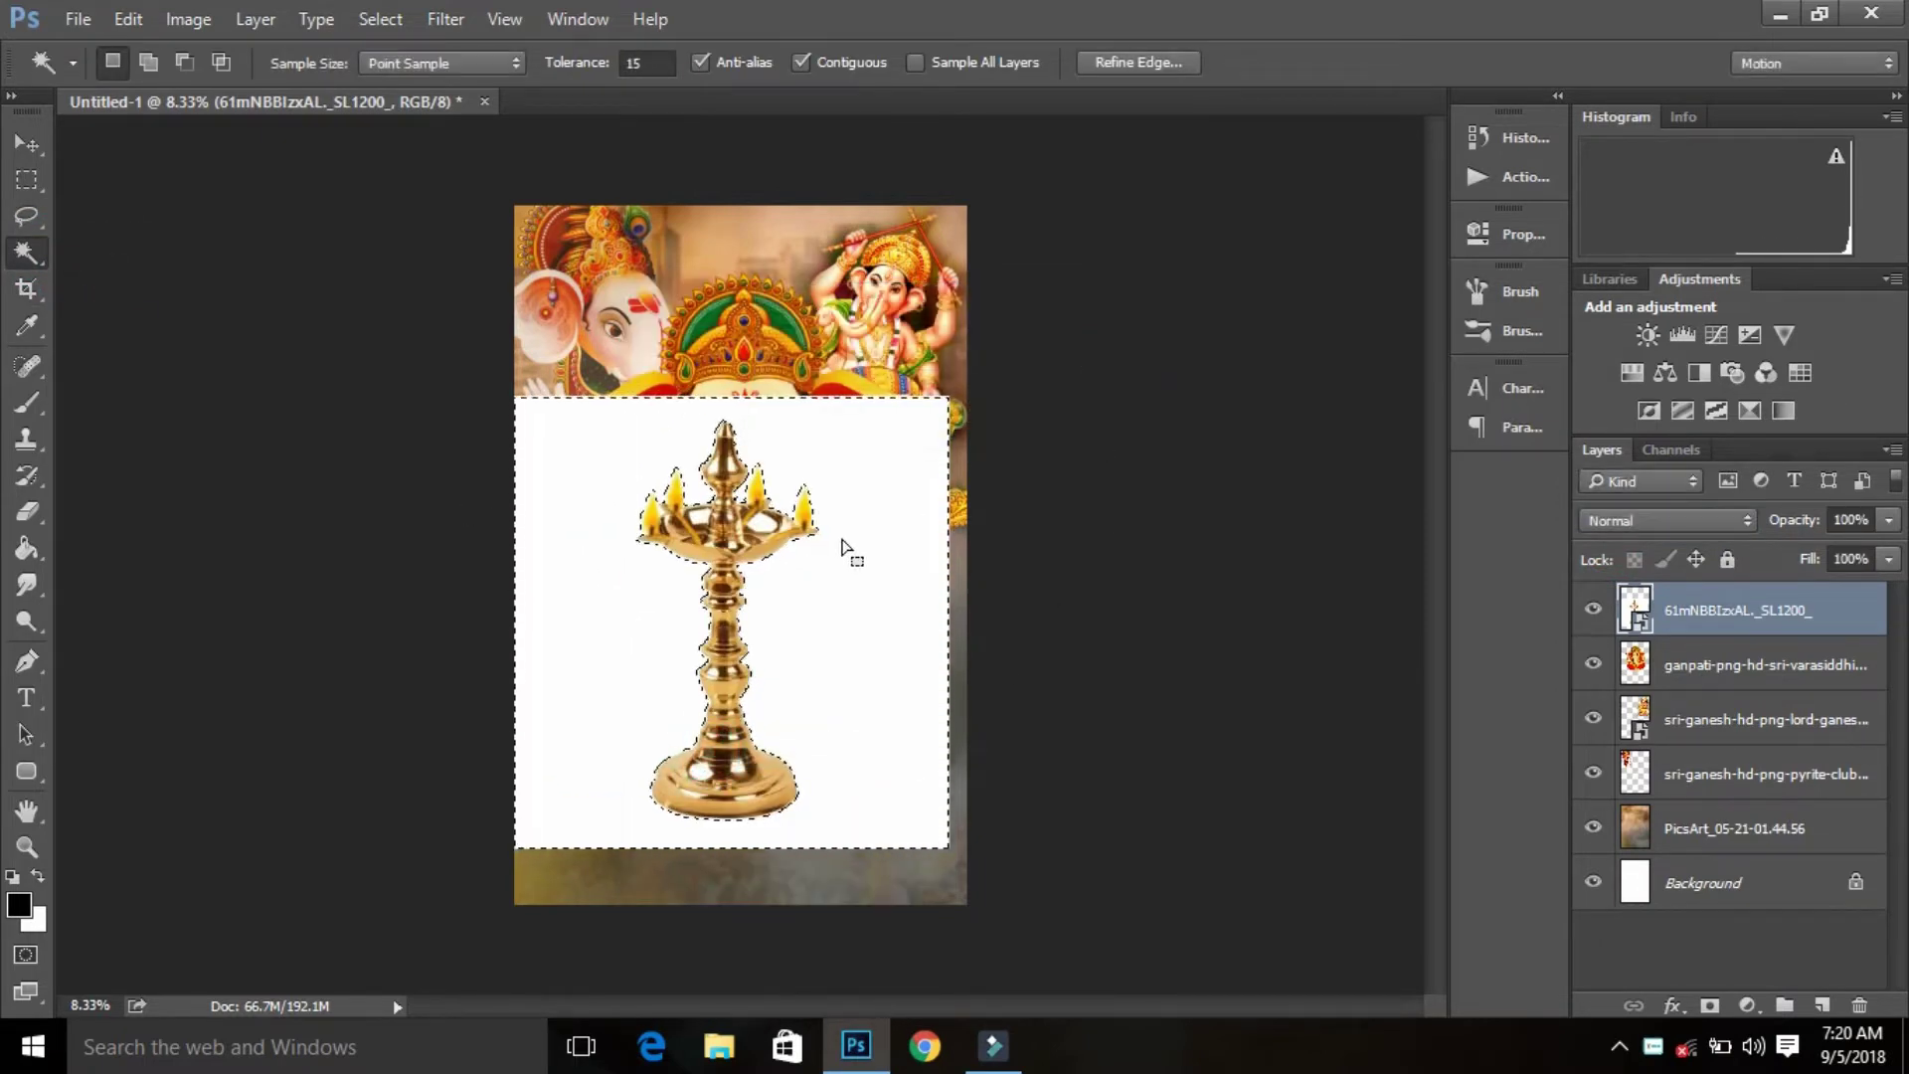
{"action": "right_click", "coordinate": [847, 546]}
{"action": "left_click", "coordinate": [962, 725]}
{"action": "key", "text": "Delete"}
{"action": "left_click", "coordinate": [970, 416]}
{"action": "right_click", "coordinate": [1739, 610]}
{"action": "left_click", "coordinate": [1381, 618]}
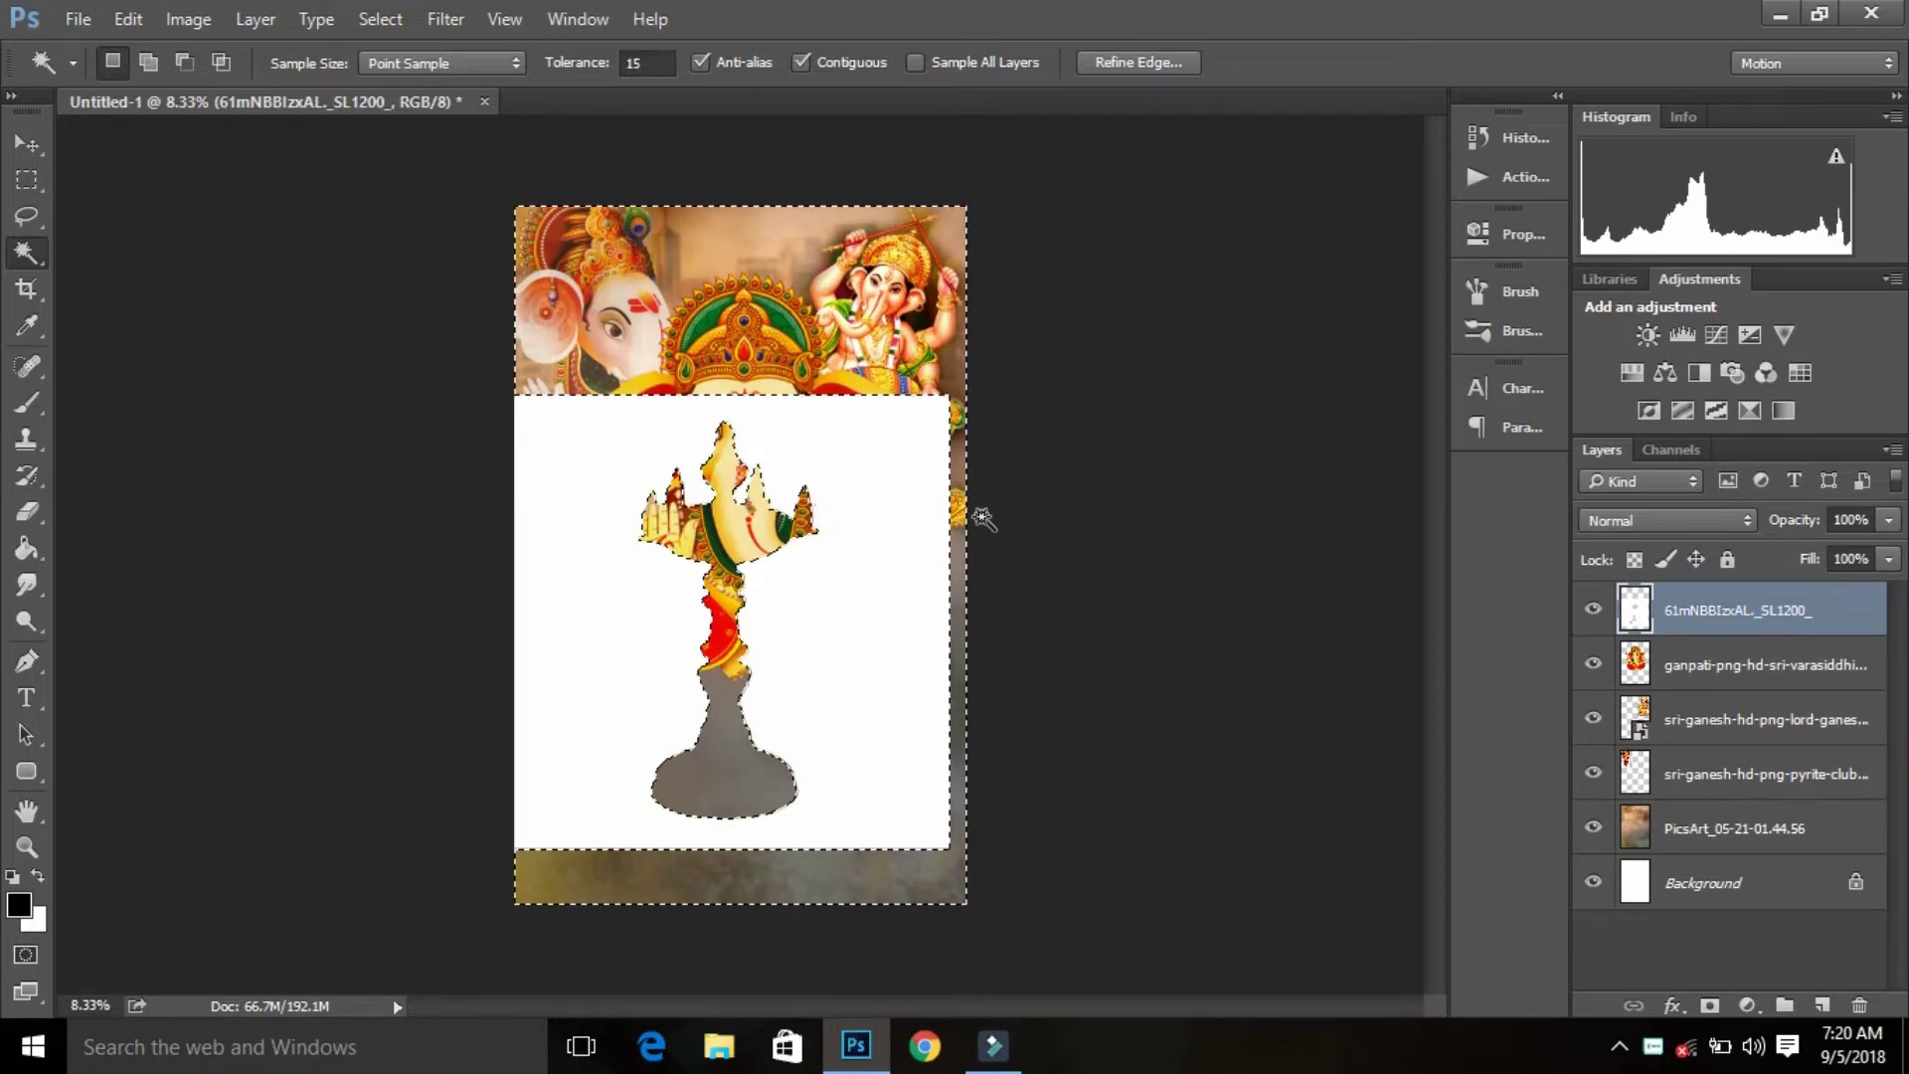
Step: Select all similar white areas and delete the lamp's white background
{"action": "right_click", "coordinate": [848, 515]}
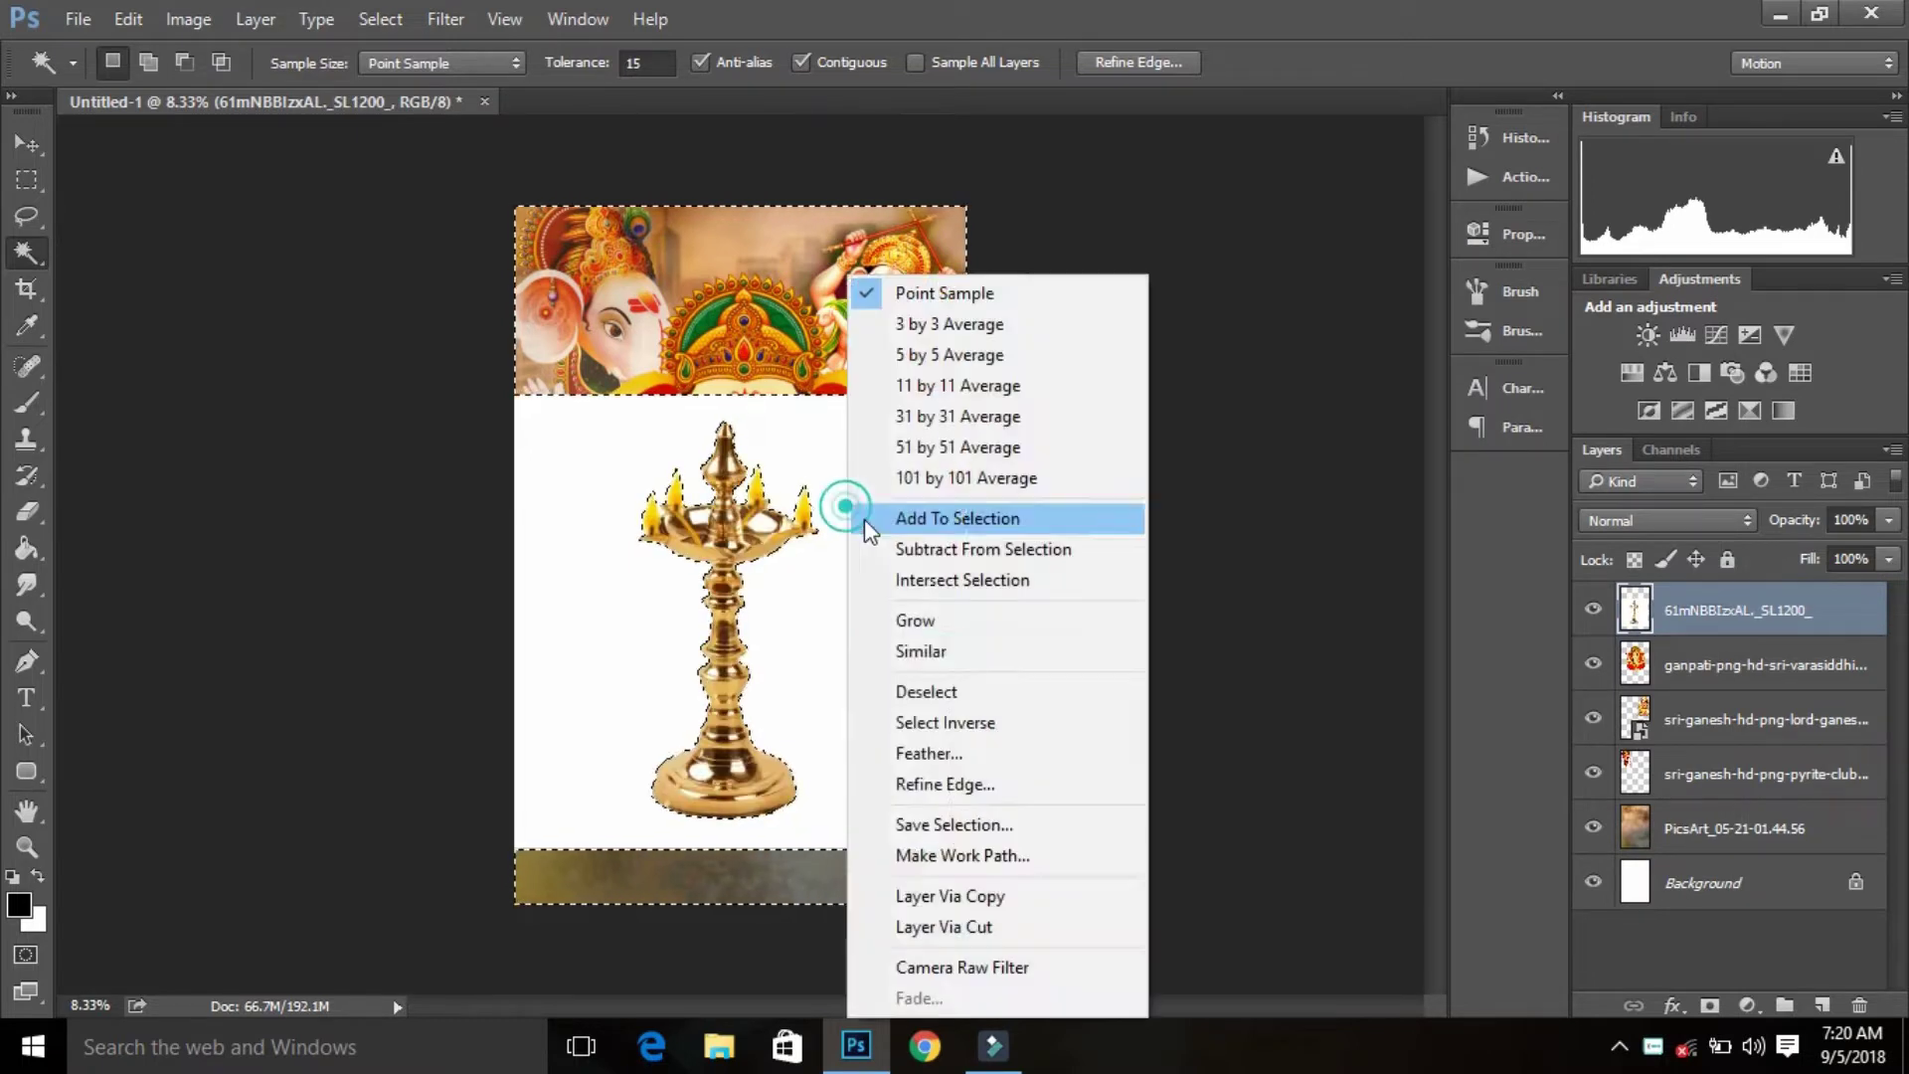
{"action": "left_click", "coordinate": [947, 649]}
{"action": "key", "text": "Delete"}
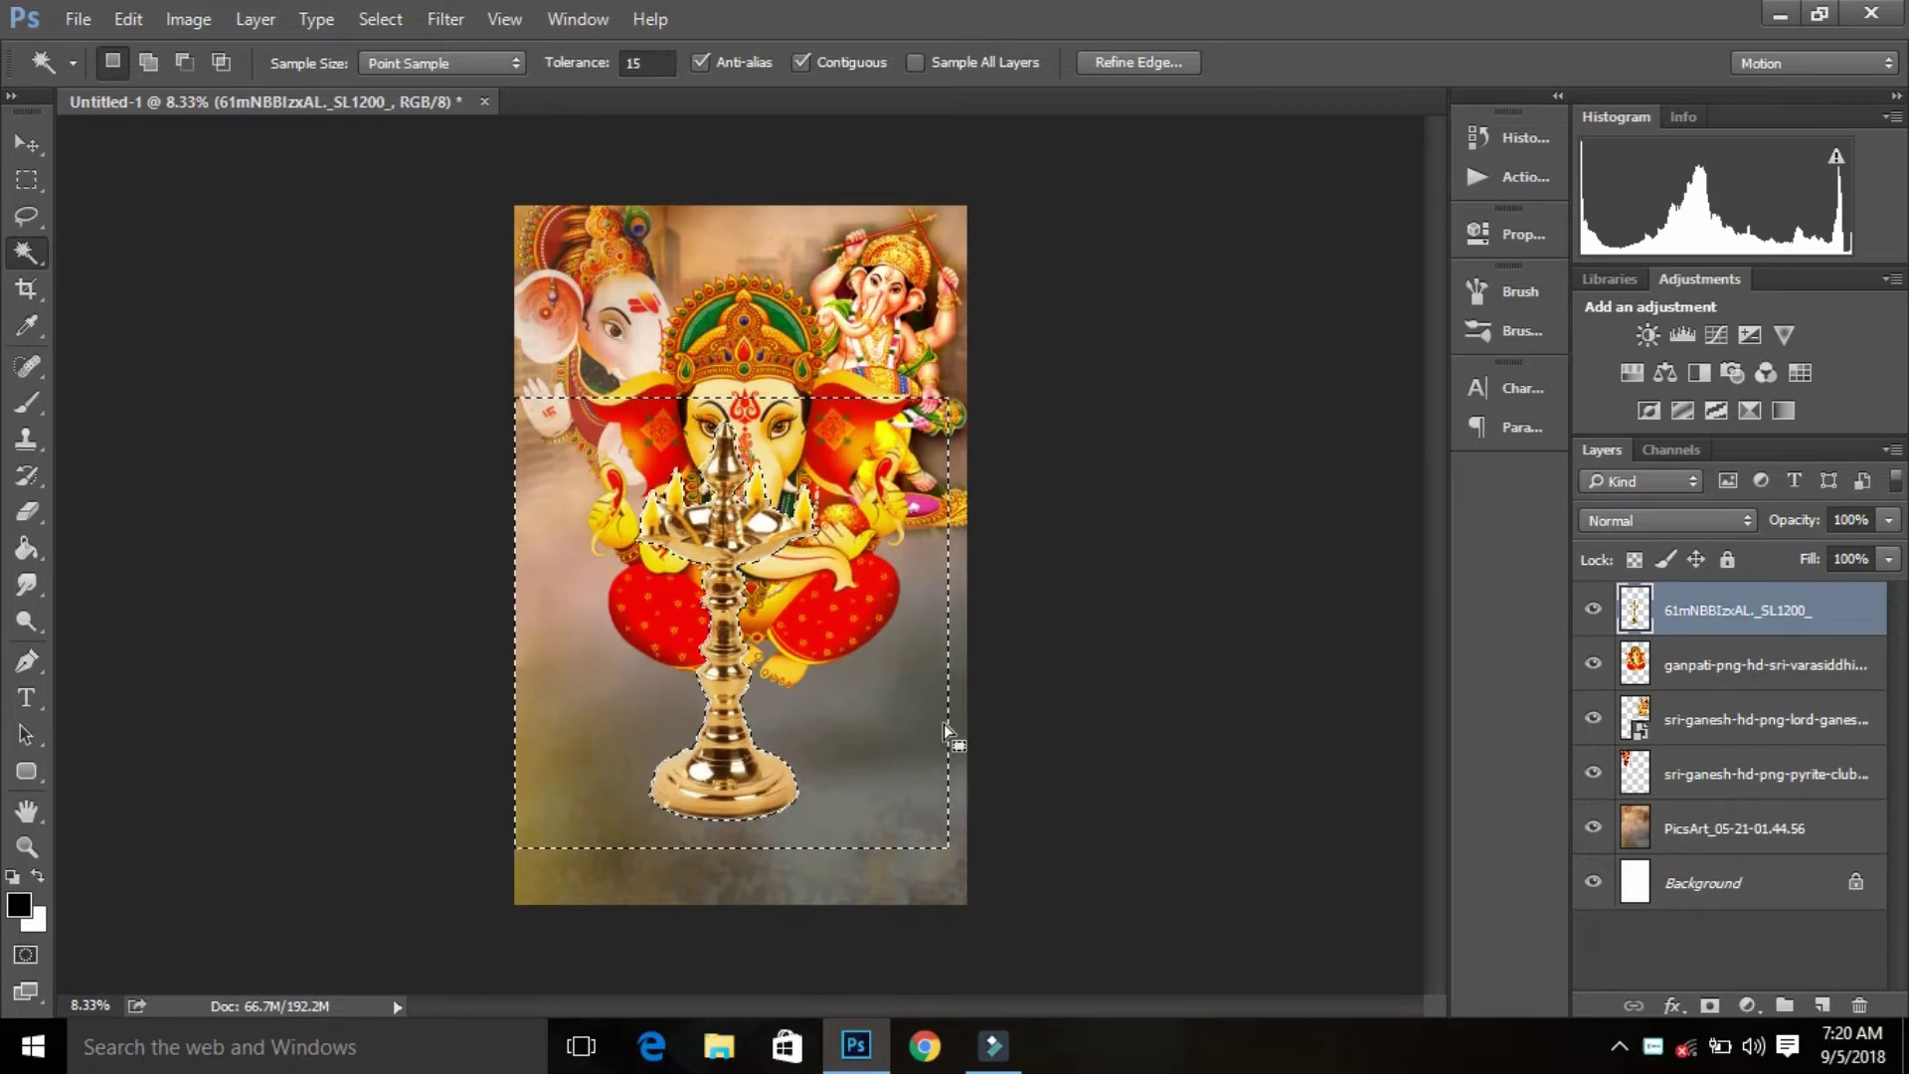
{"action": "key", "text": "ctrl+d"}
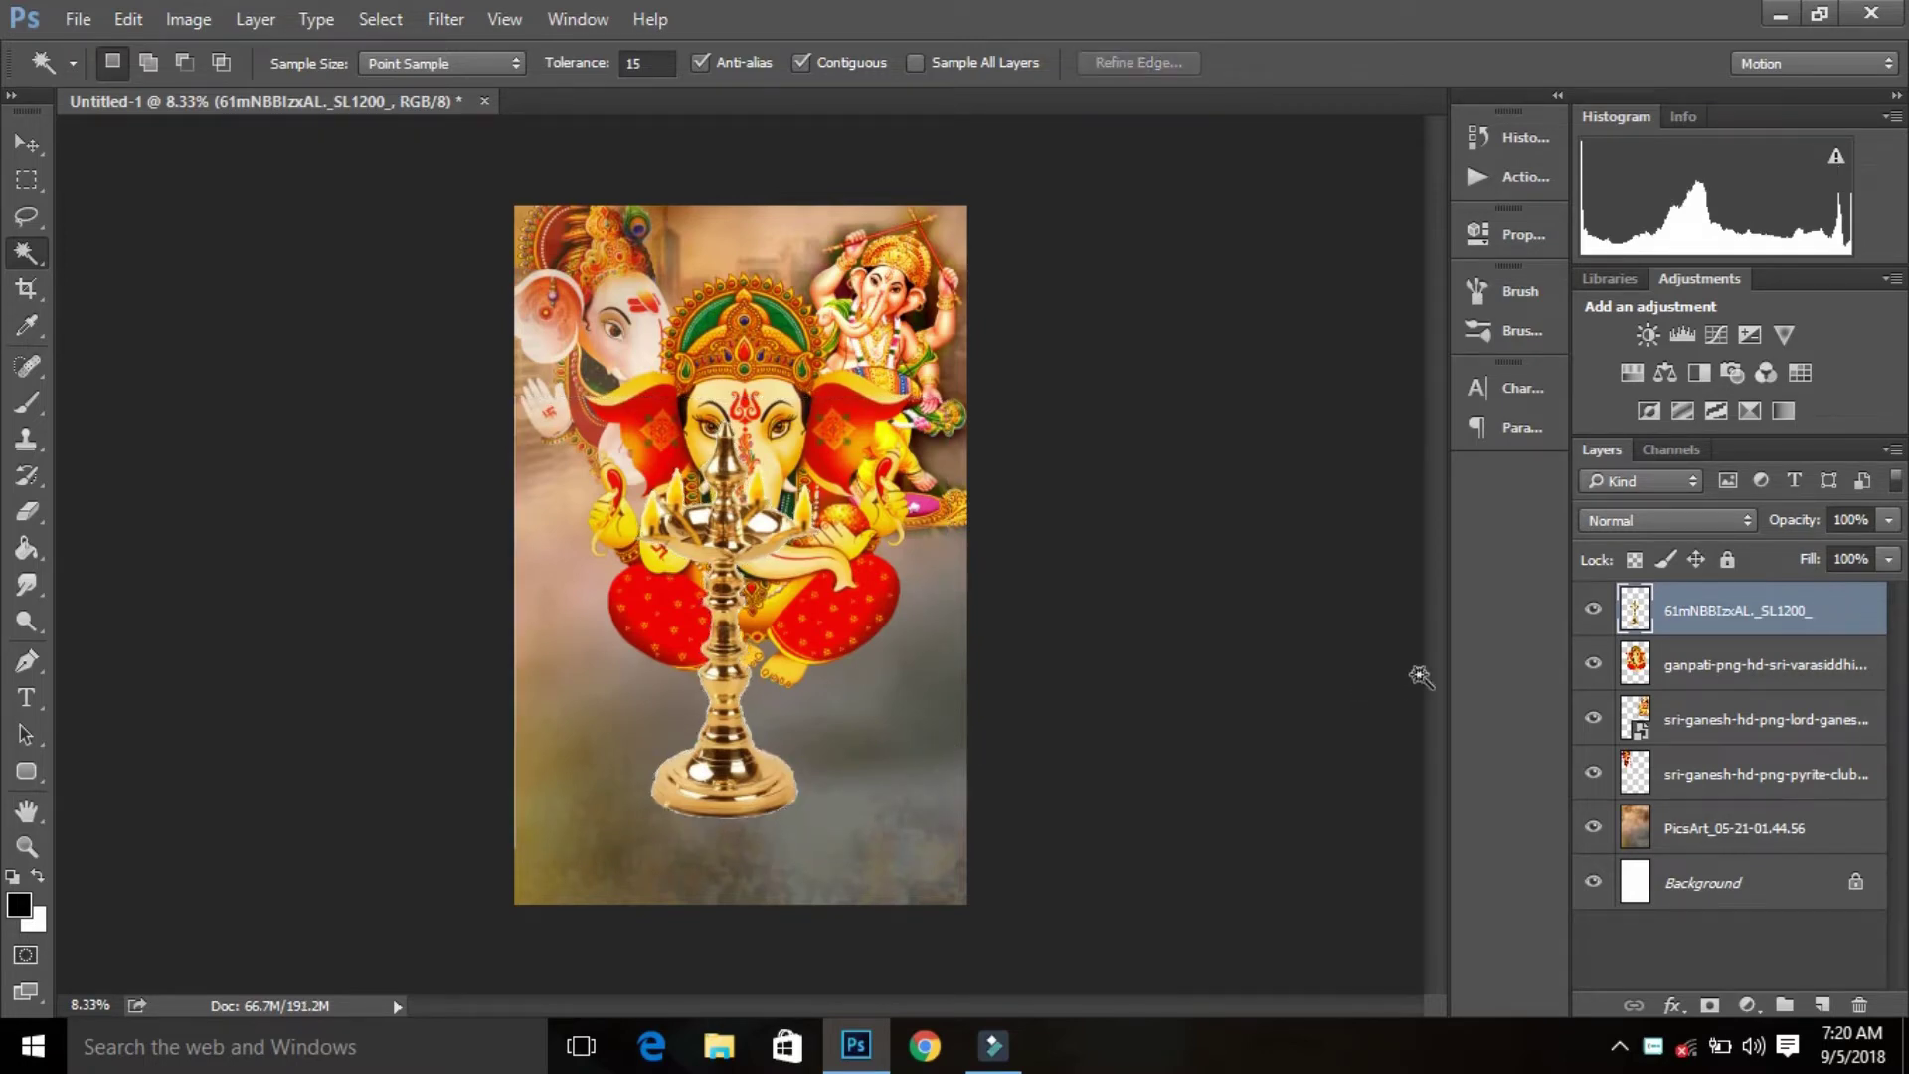
Step: Select the lamp's outline, feather it, and delete the leftover fringe around it
{"action": "left_click", "coordinate": [1636, 617], "text": "ctrl"}
{"action": "right_click", "coordinate": [734, 597]}
{"action": "left_click", "coordinate": [868, 756]}
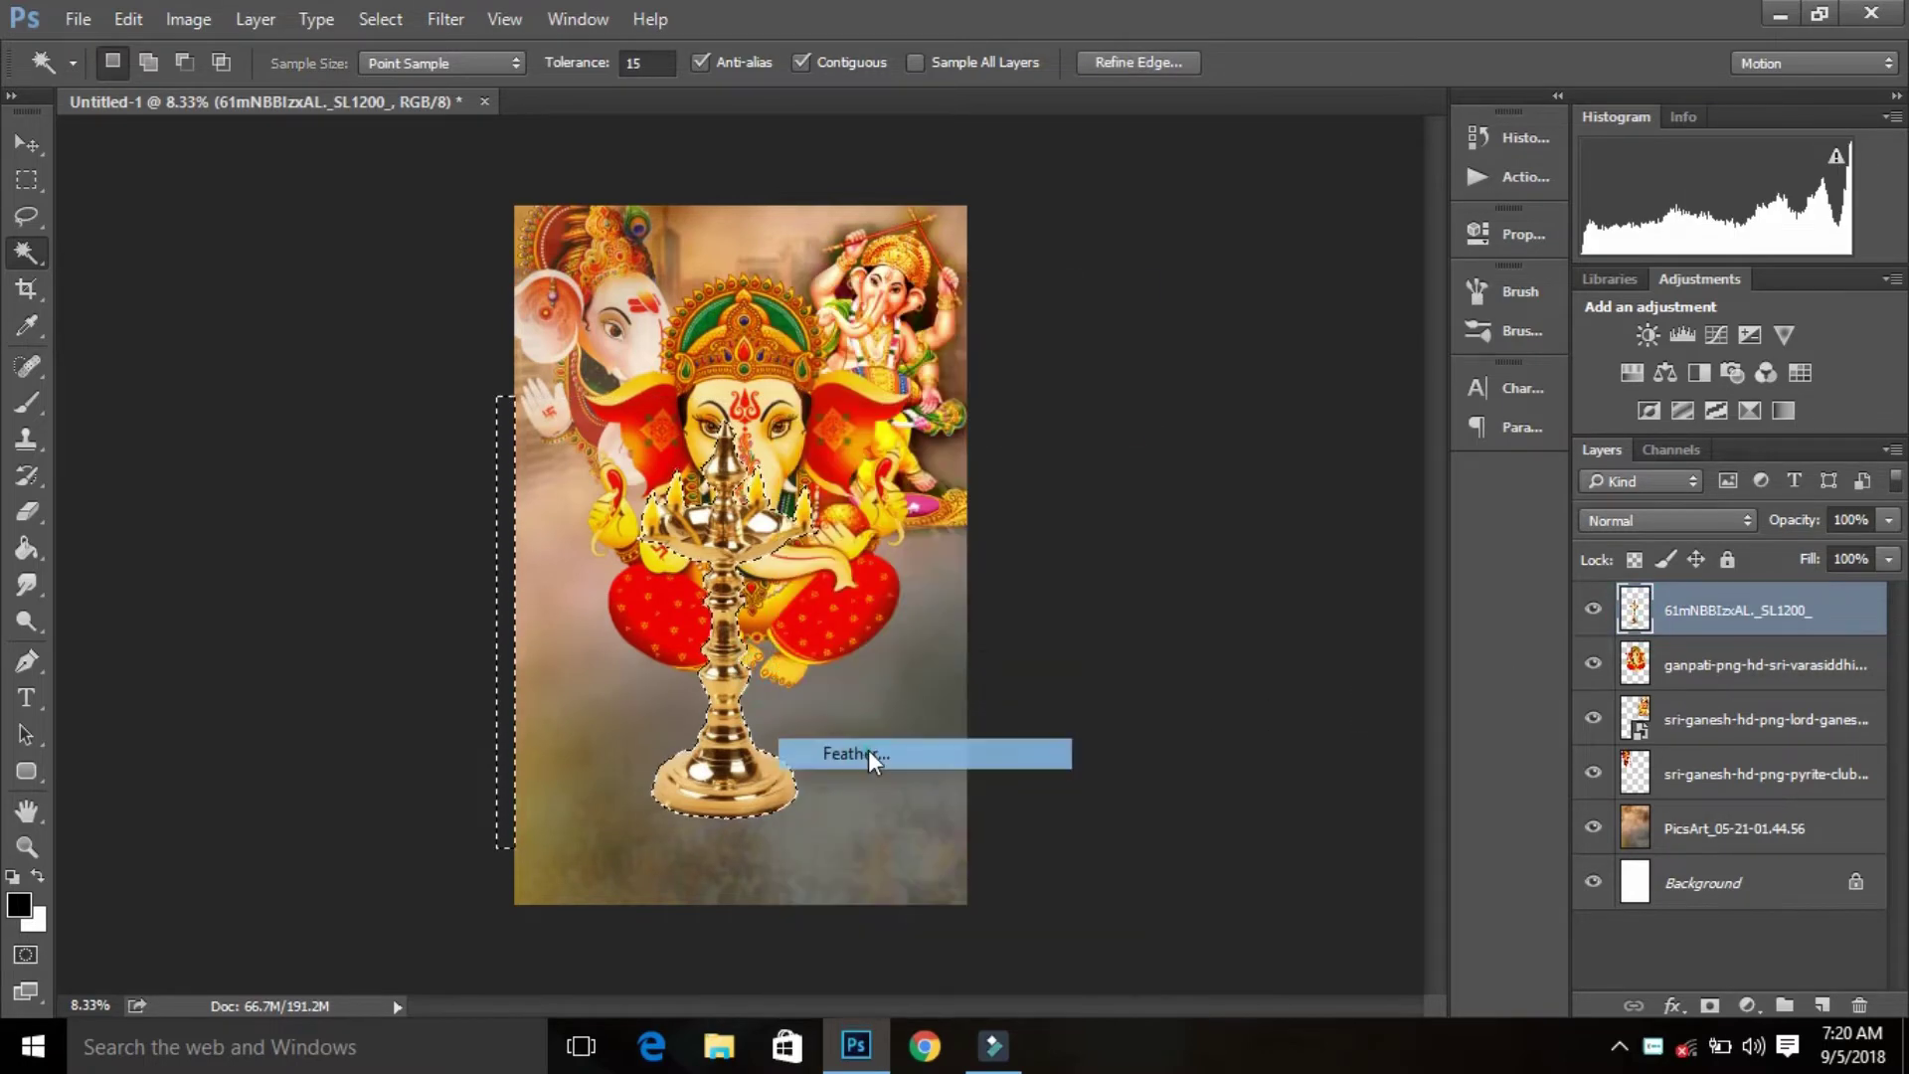
{"action": "left_click", "coordinate": [1096, 354]}
{"action": "right_click", "coordinate": [753, 272]}
{"action": "left_click", "coordinate": [865, 722]}
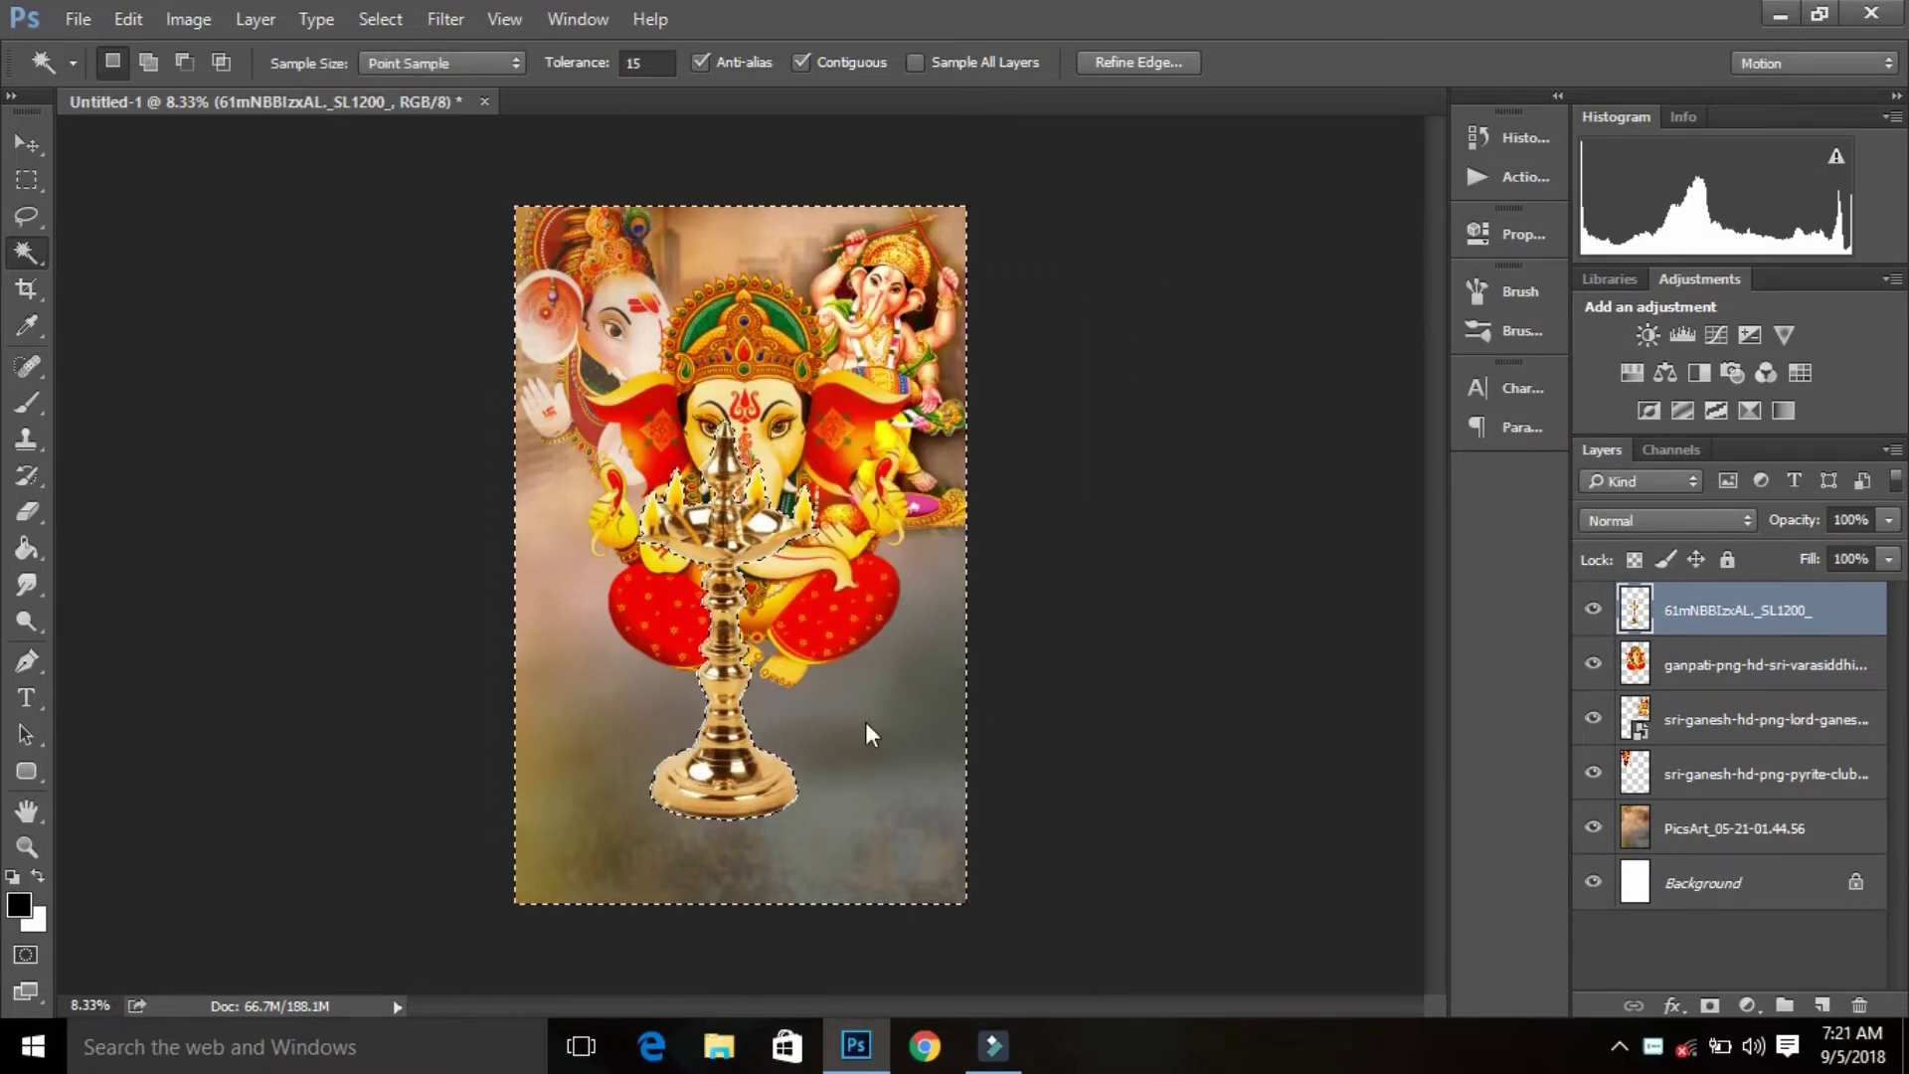
{"action": "key", "text": "Delete"}
{"action": "key", "text": "ctrl+d"}
Step: Shrink the brass lamp to about 41% and place it beside Ganesha's lap
{"action": "key", "text": "ctrl+t"}
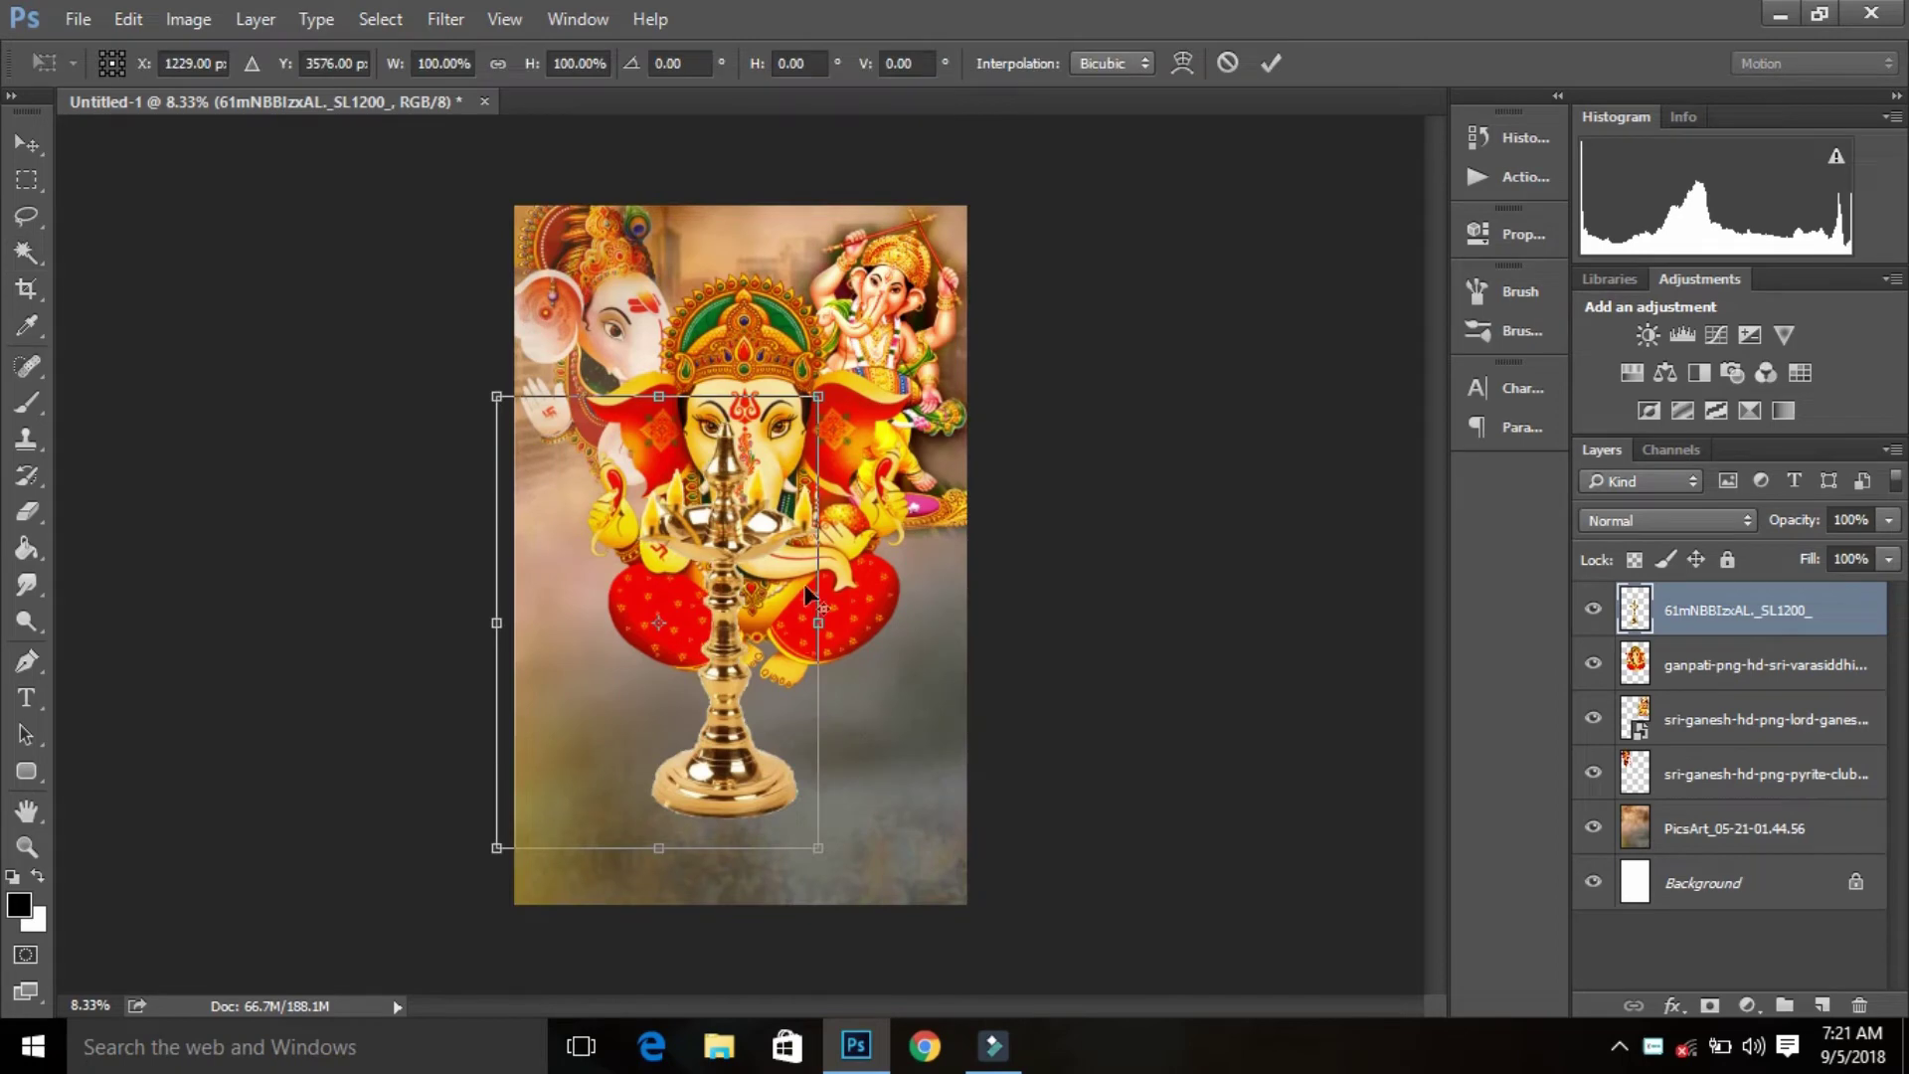
{"action": "left_click_drag", "start_coordinate": [835, 389], "coordinate": [741, 504]}
{"action": "left_click_drag", "start_coordinate": [698, 626], "coordinate": [664, 624]}
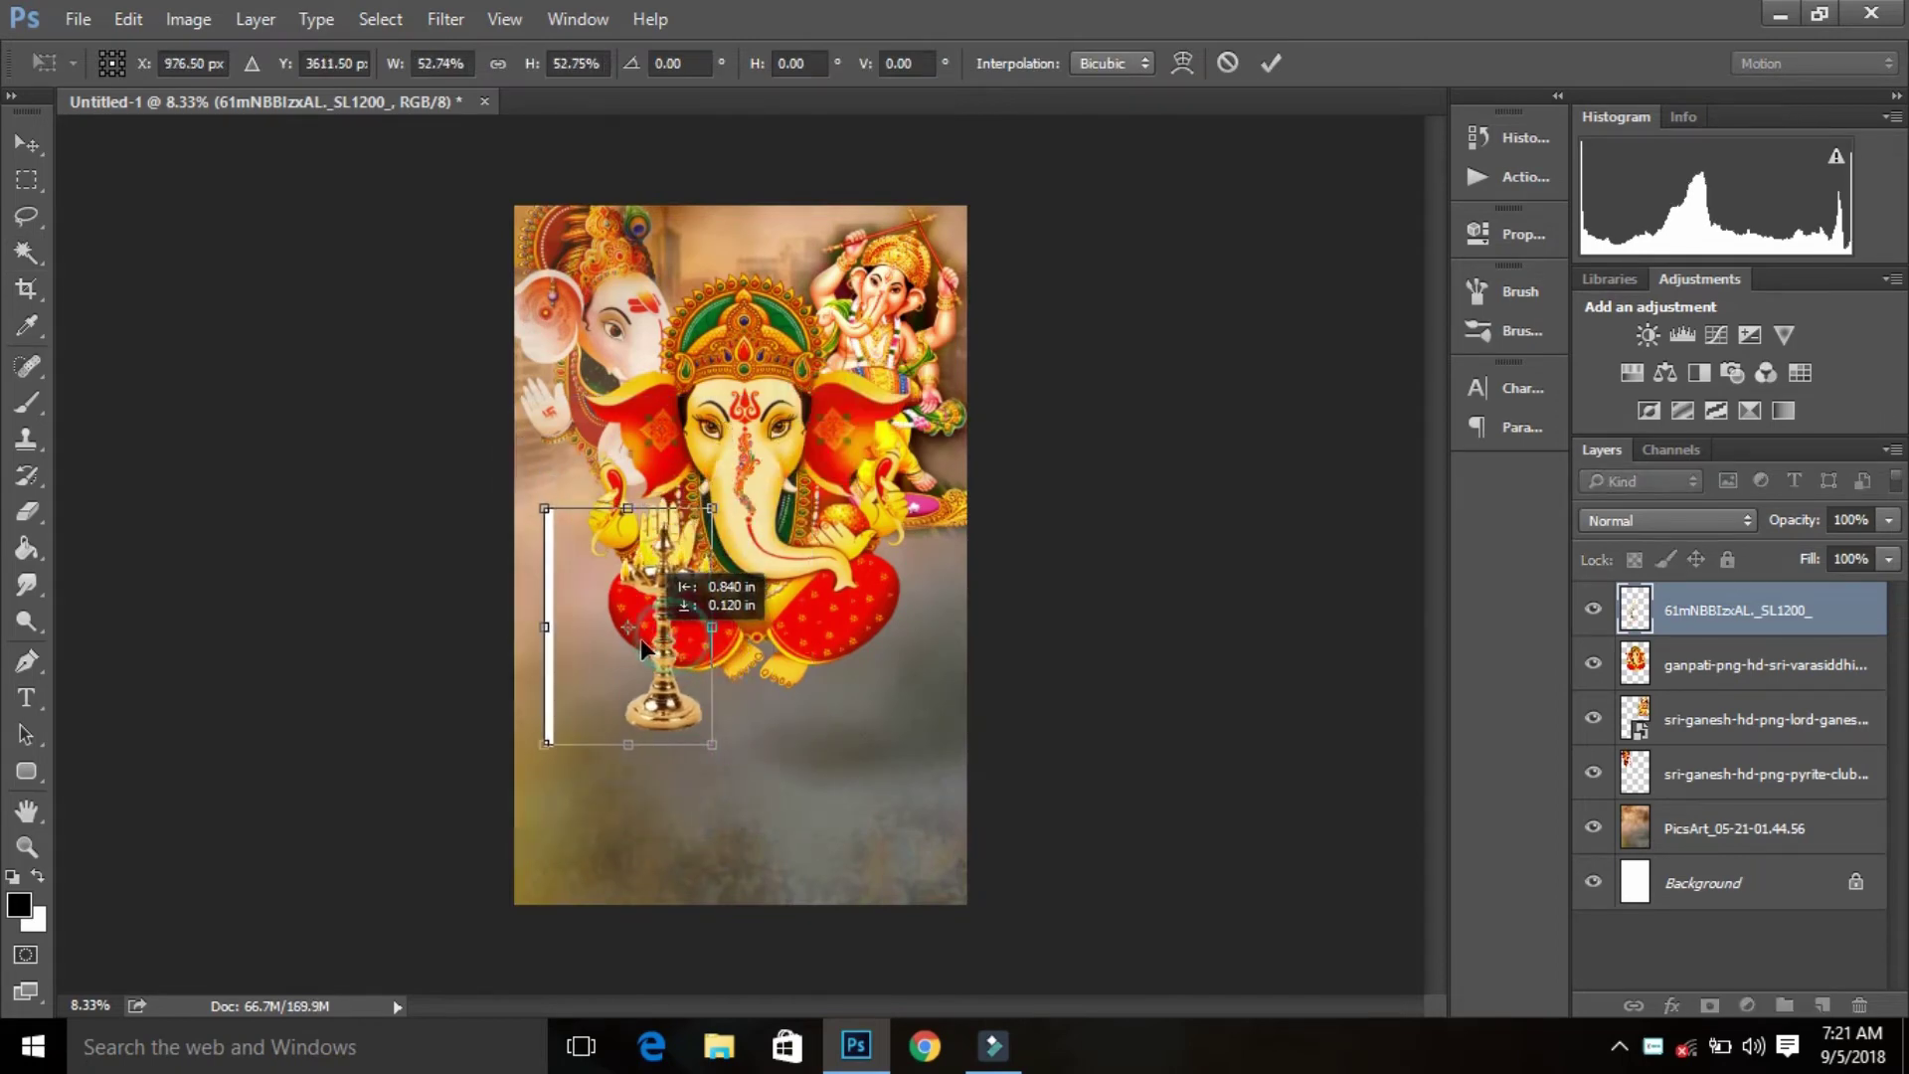
{"action": "left_click_drag", "start_coordinate": [706, 504], "coordinate": [669, 557]}
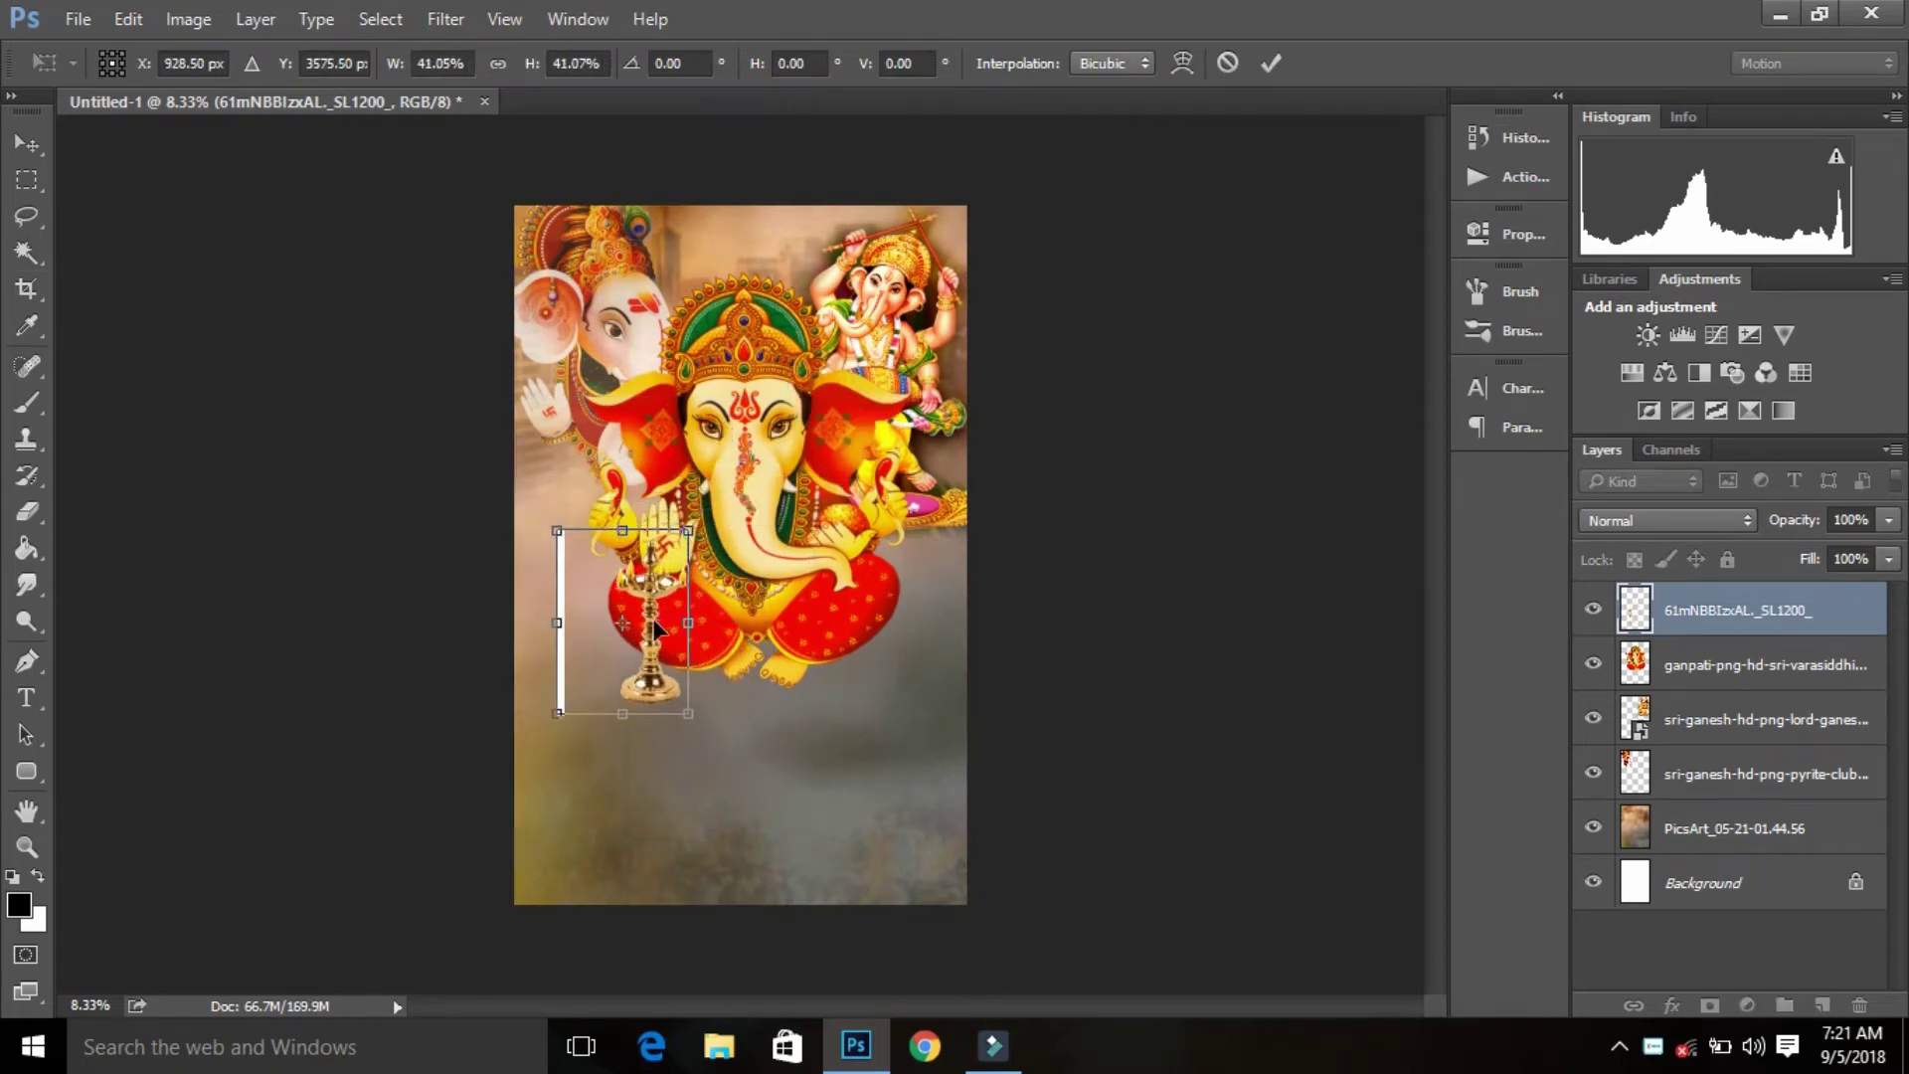
{"action": "left_click_drag", "start_coordinate": [657, 645], "coordinate": [669, 627]}
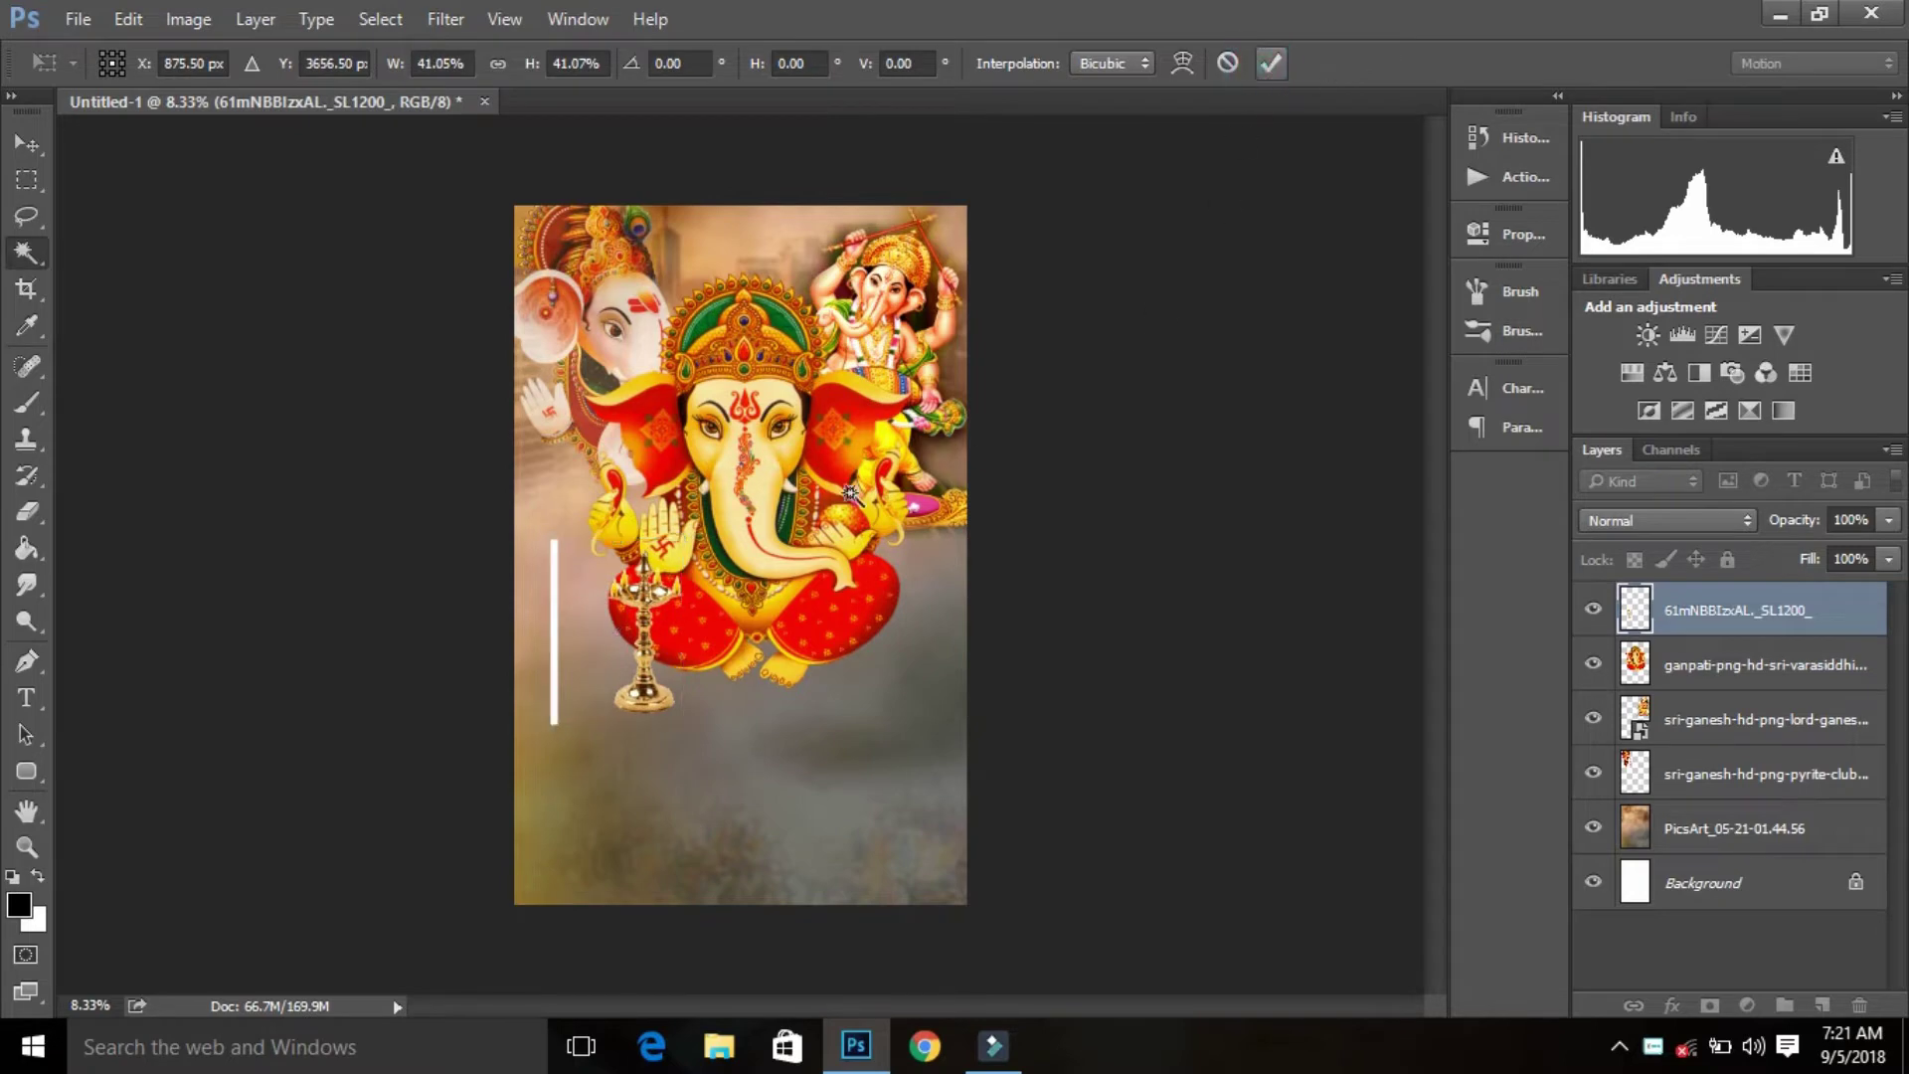
{"action": "key", "text": "Return"}
{"action": "key", "text": "e"}
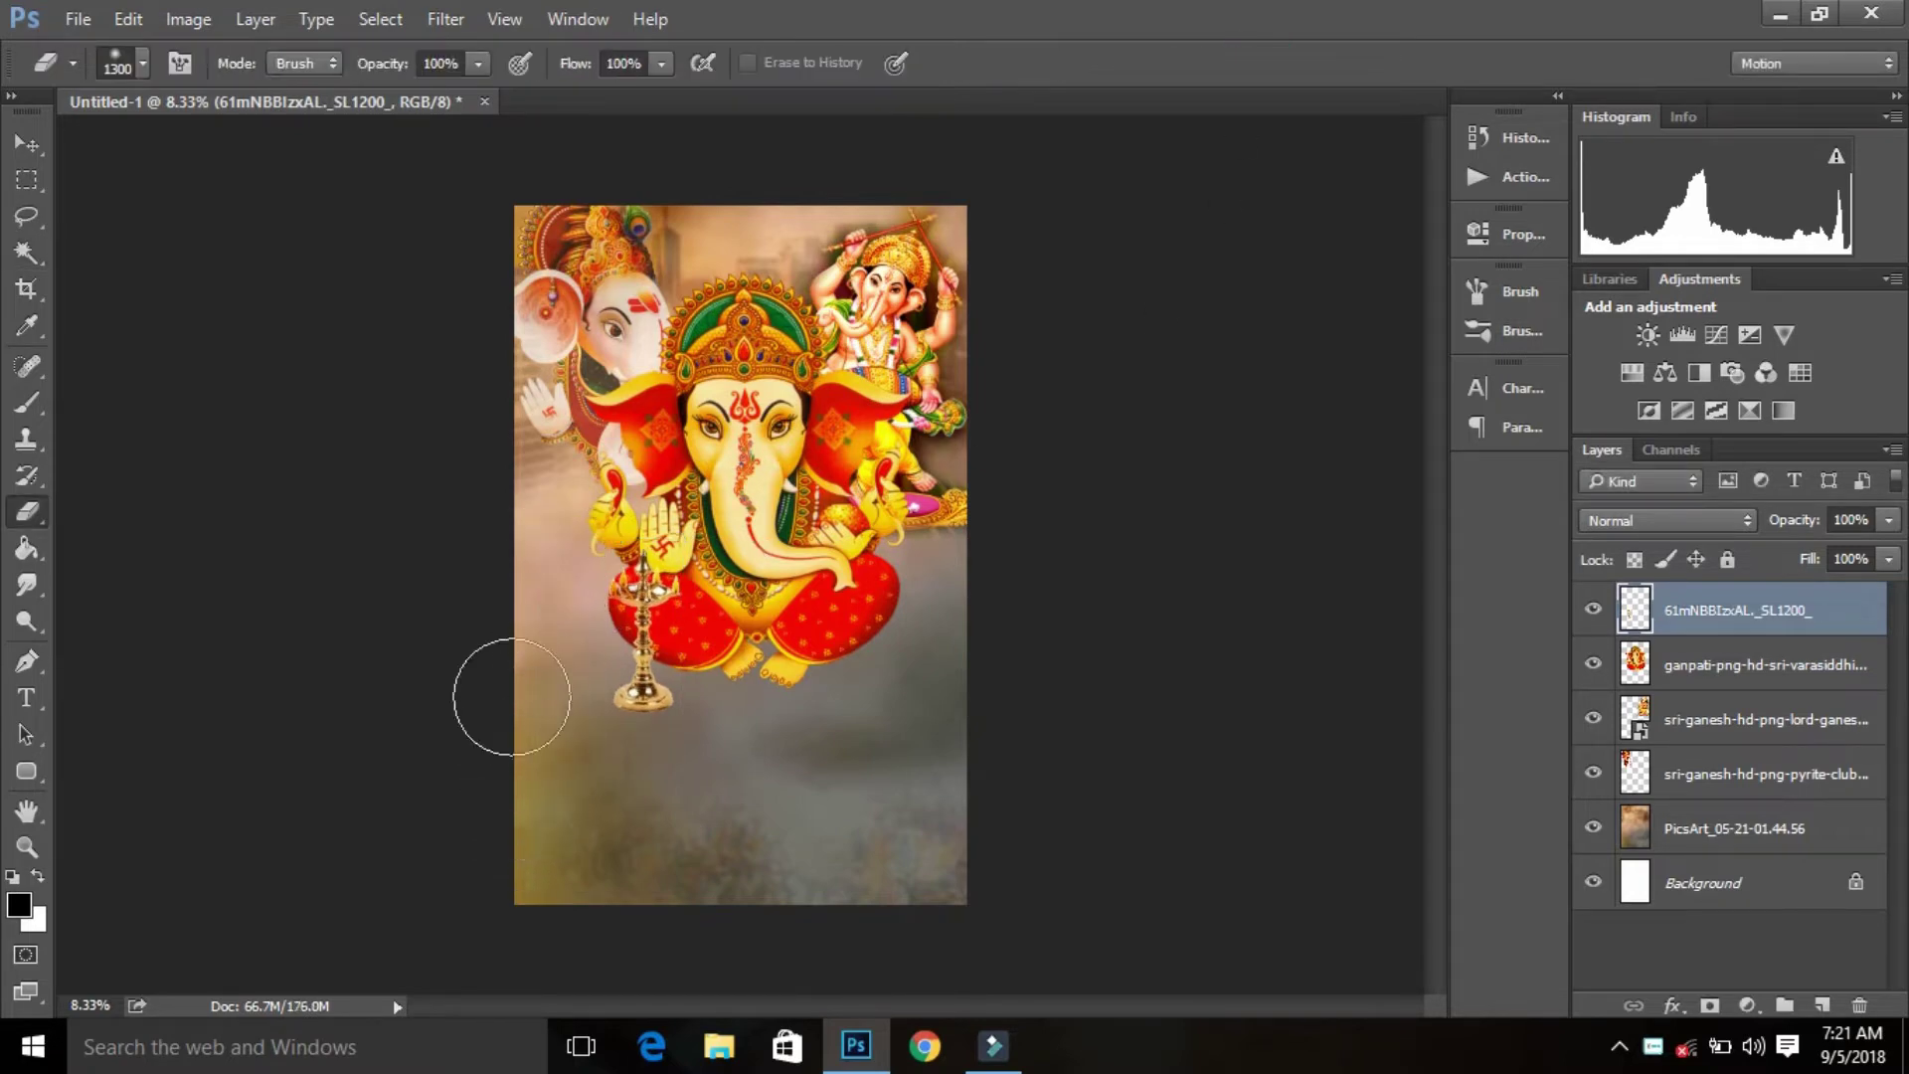
Step: Duplicate the lamp layer twice, deleting the redundant original lamp layer
{"action": "right_click", "coordinate": [1702, 631]}
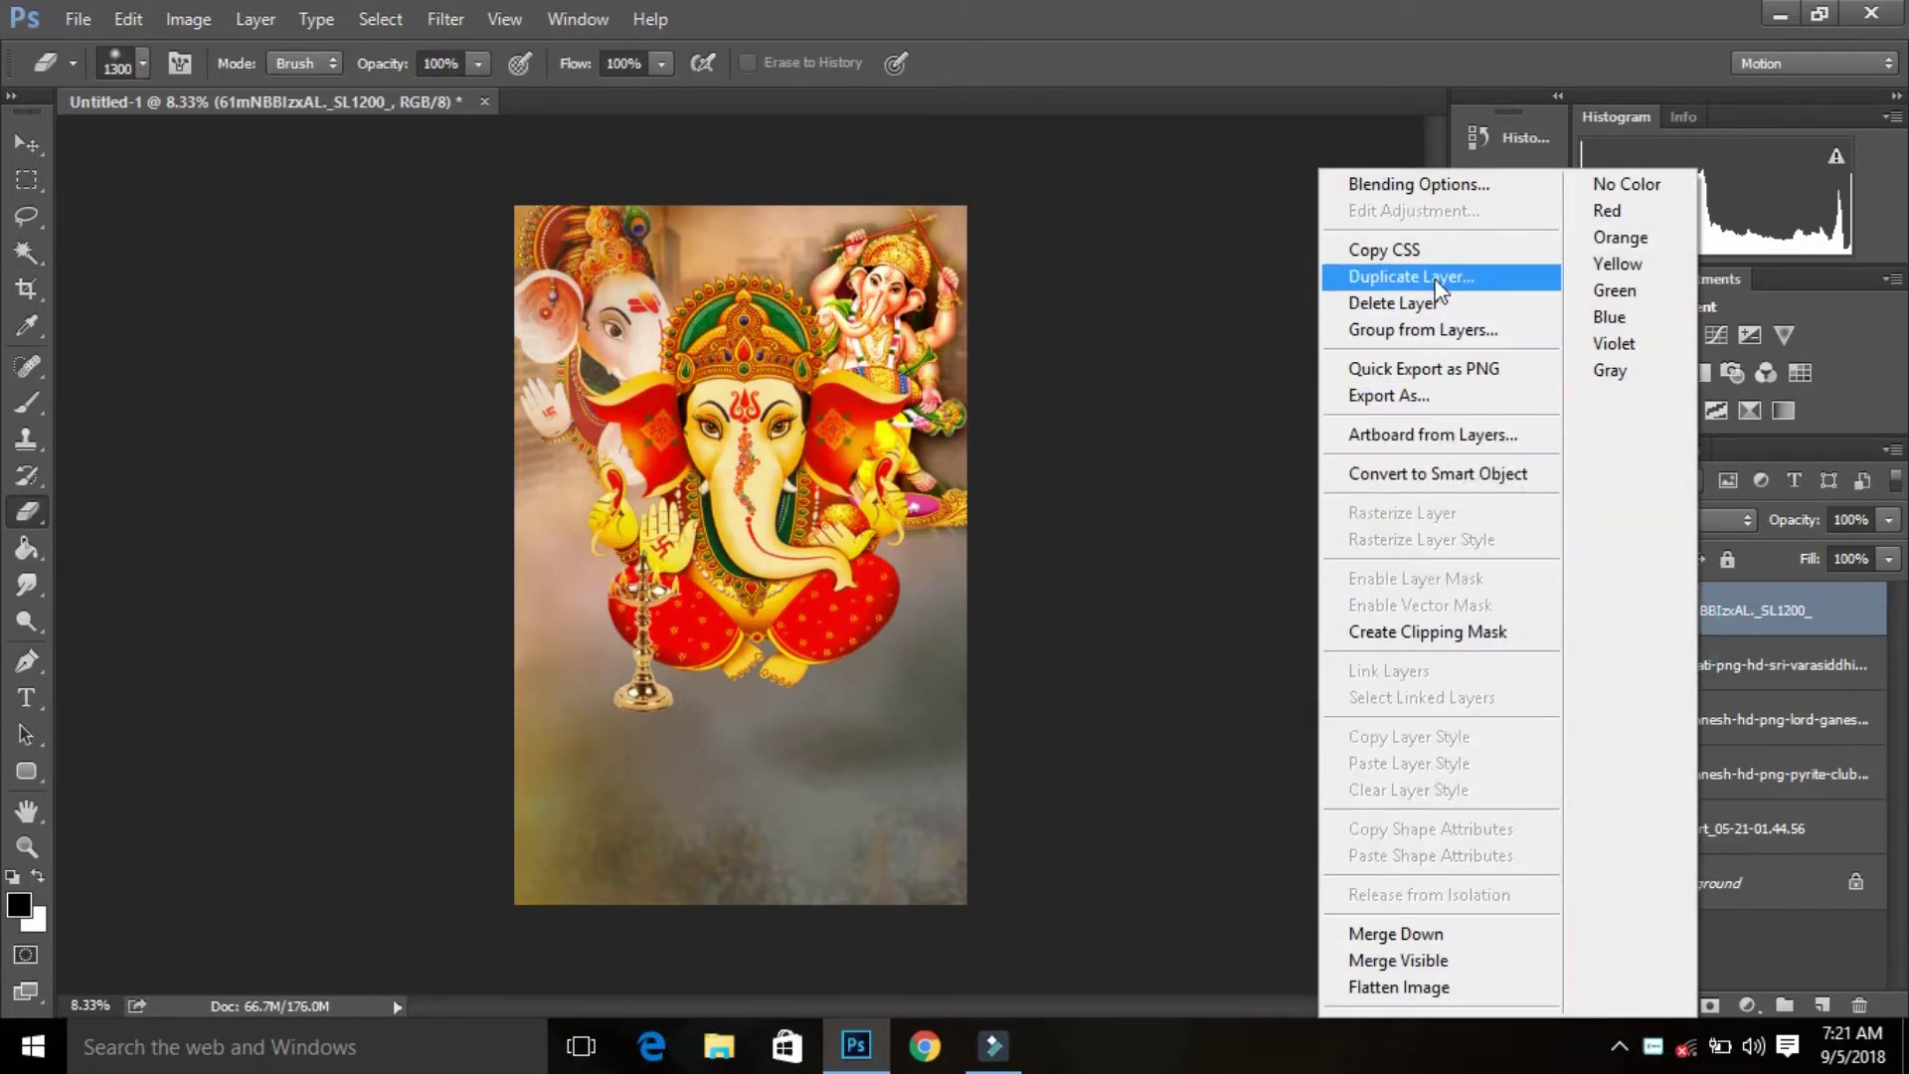
{"action": "left_click", "coordinate": [1432, 261]}
{"action": "left_click", "coordinate": [1221, 317]}
{"action": "left_click", "coordinate": [1753, 650]}
{"action": "key", "text": "Delete"}
{"action": "right_click", "coordinate": [1731, 610]}
{"action": "left_click", "coordinate": [1429, 289]}
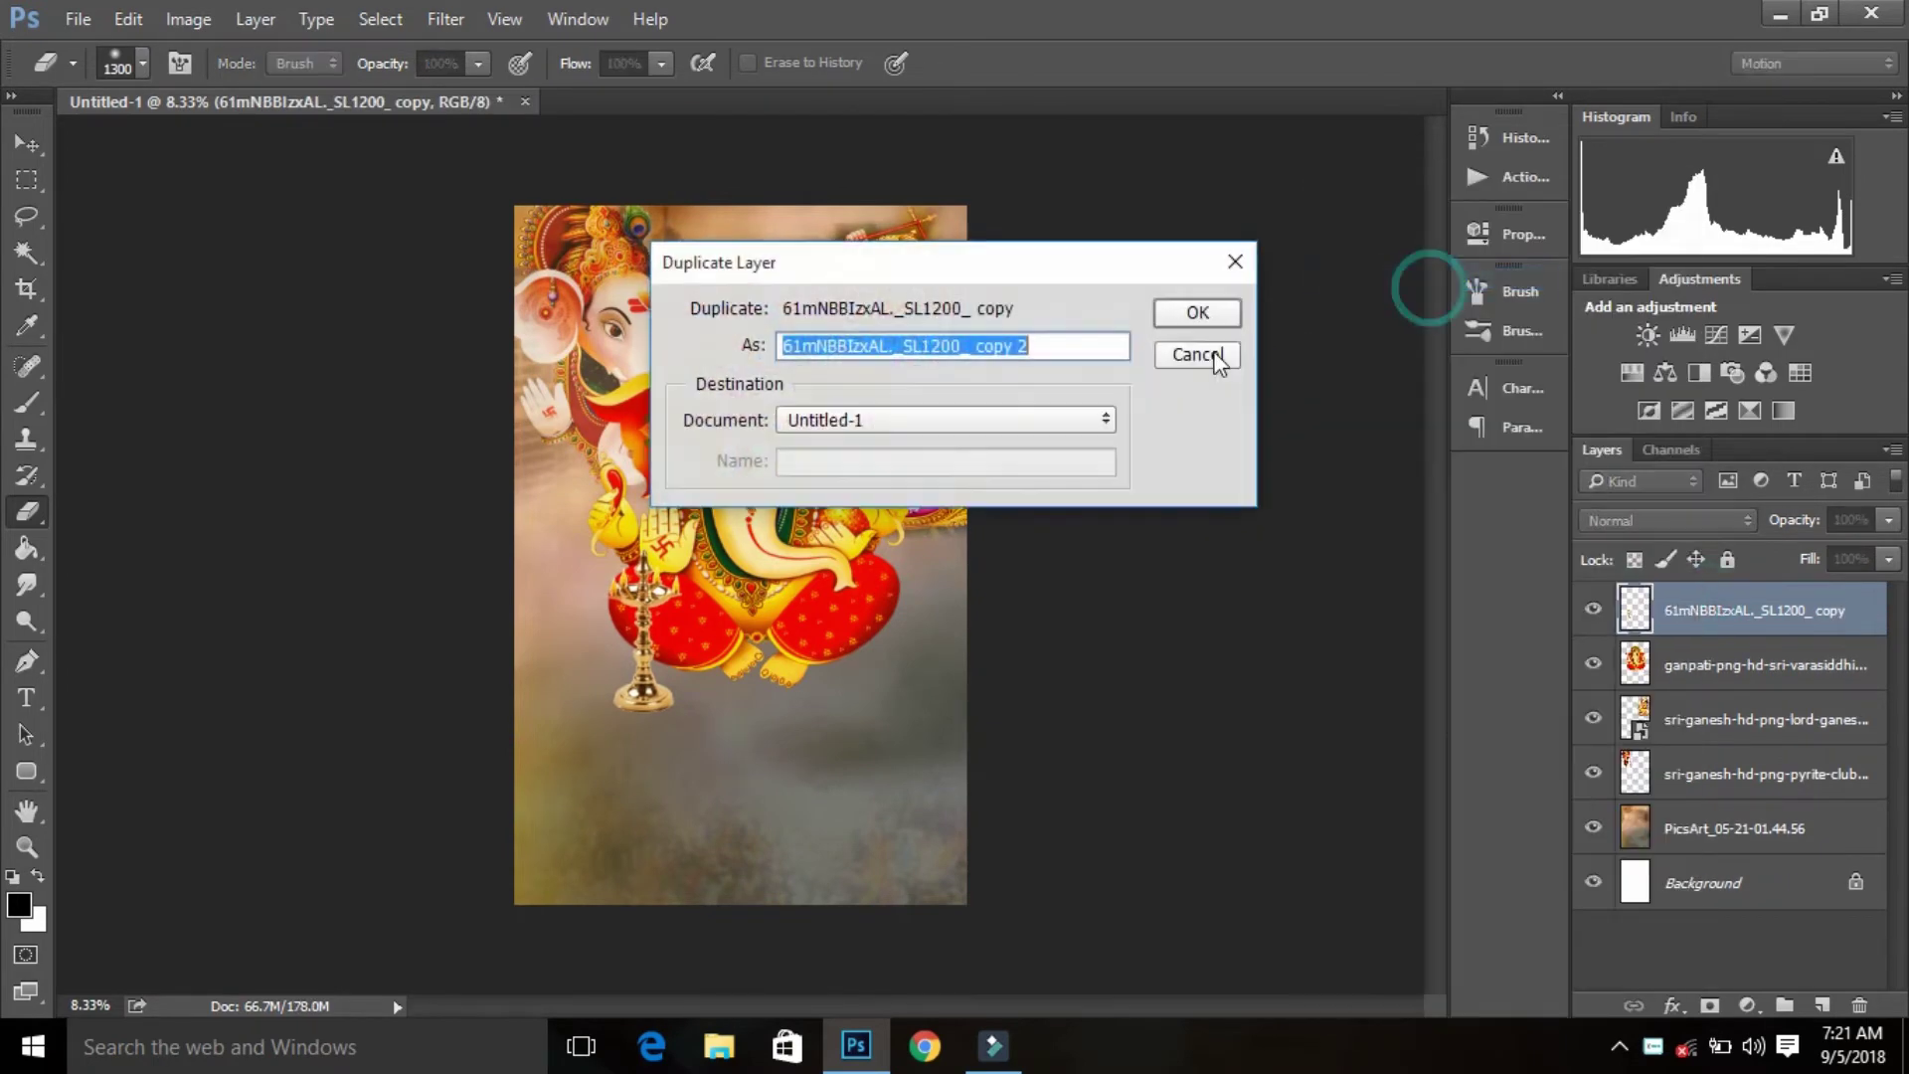
{"action": "left_click", "coordinate": [1197, 314]}
Step: Flip the lamp copy horizontally and move it to the right of Ganesha's lap
{"action": "key", "text": "ctrl+t"}
{"action": "right_click", "coordinate": [771, 622]}
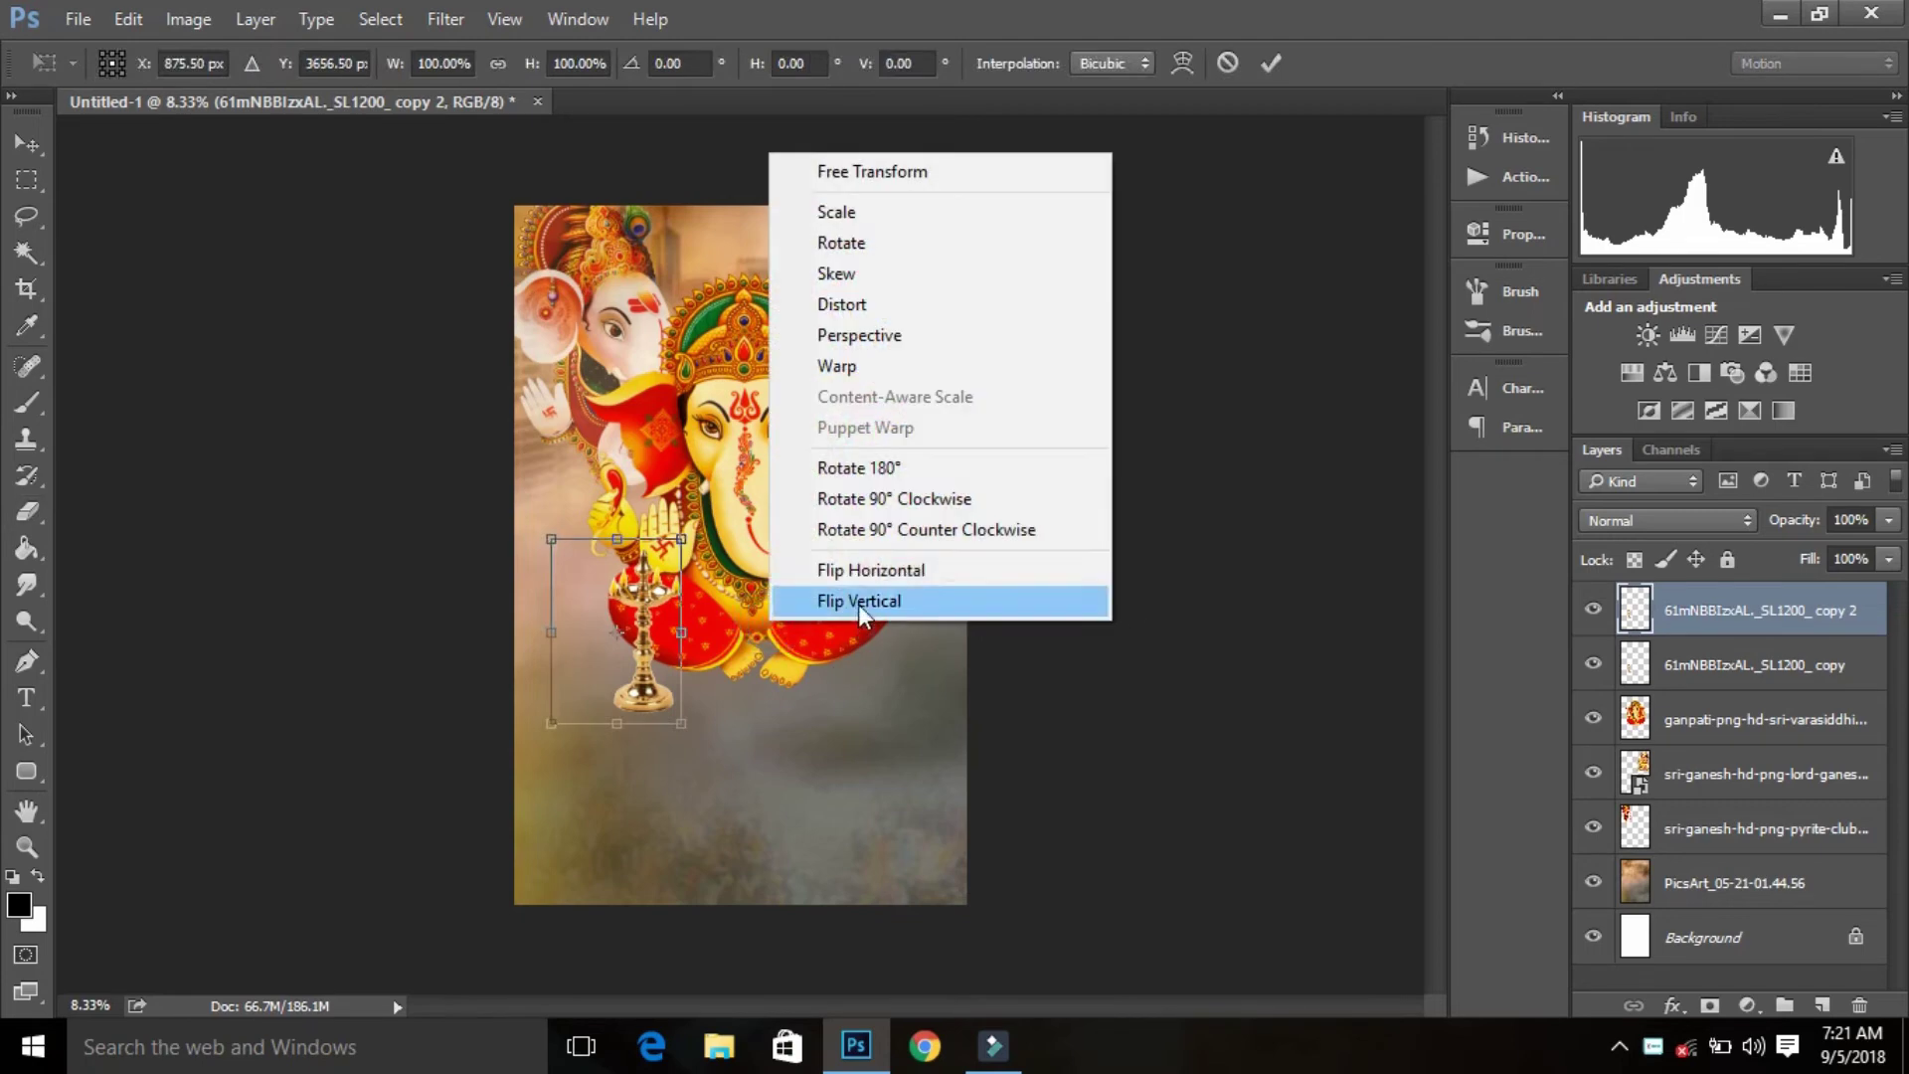
{"action": "left_click", "coordinate": [857, 570]}
{"action": "left_click_drag", "start_coordinate": [690, 636], "coordinate": [866, 637]}
{"action": "left_click", "coordinate": [1277, 74]}
{"action": "key", "text": "e"}
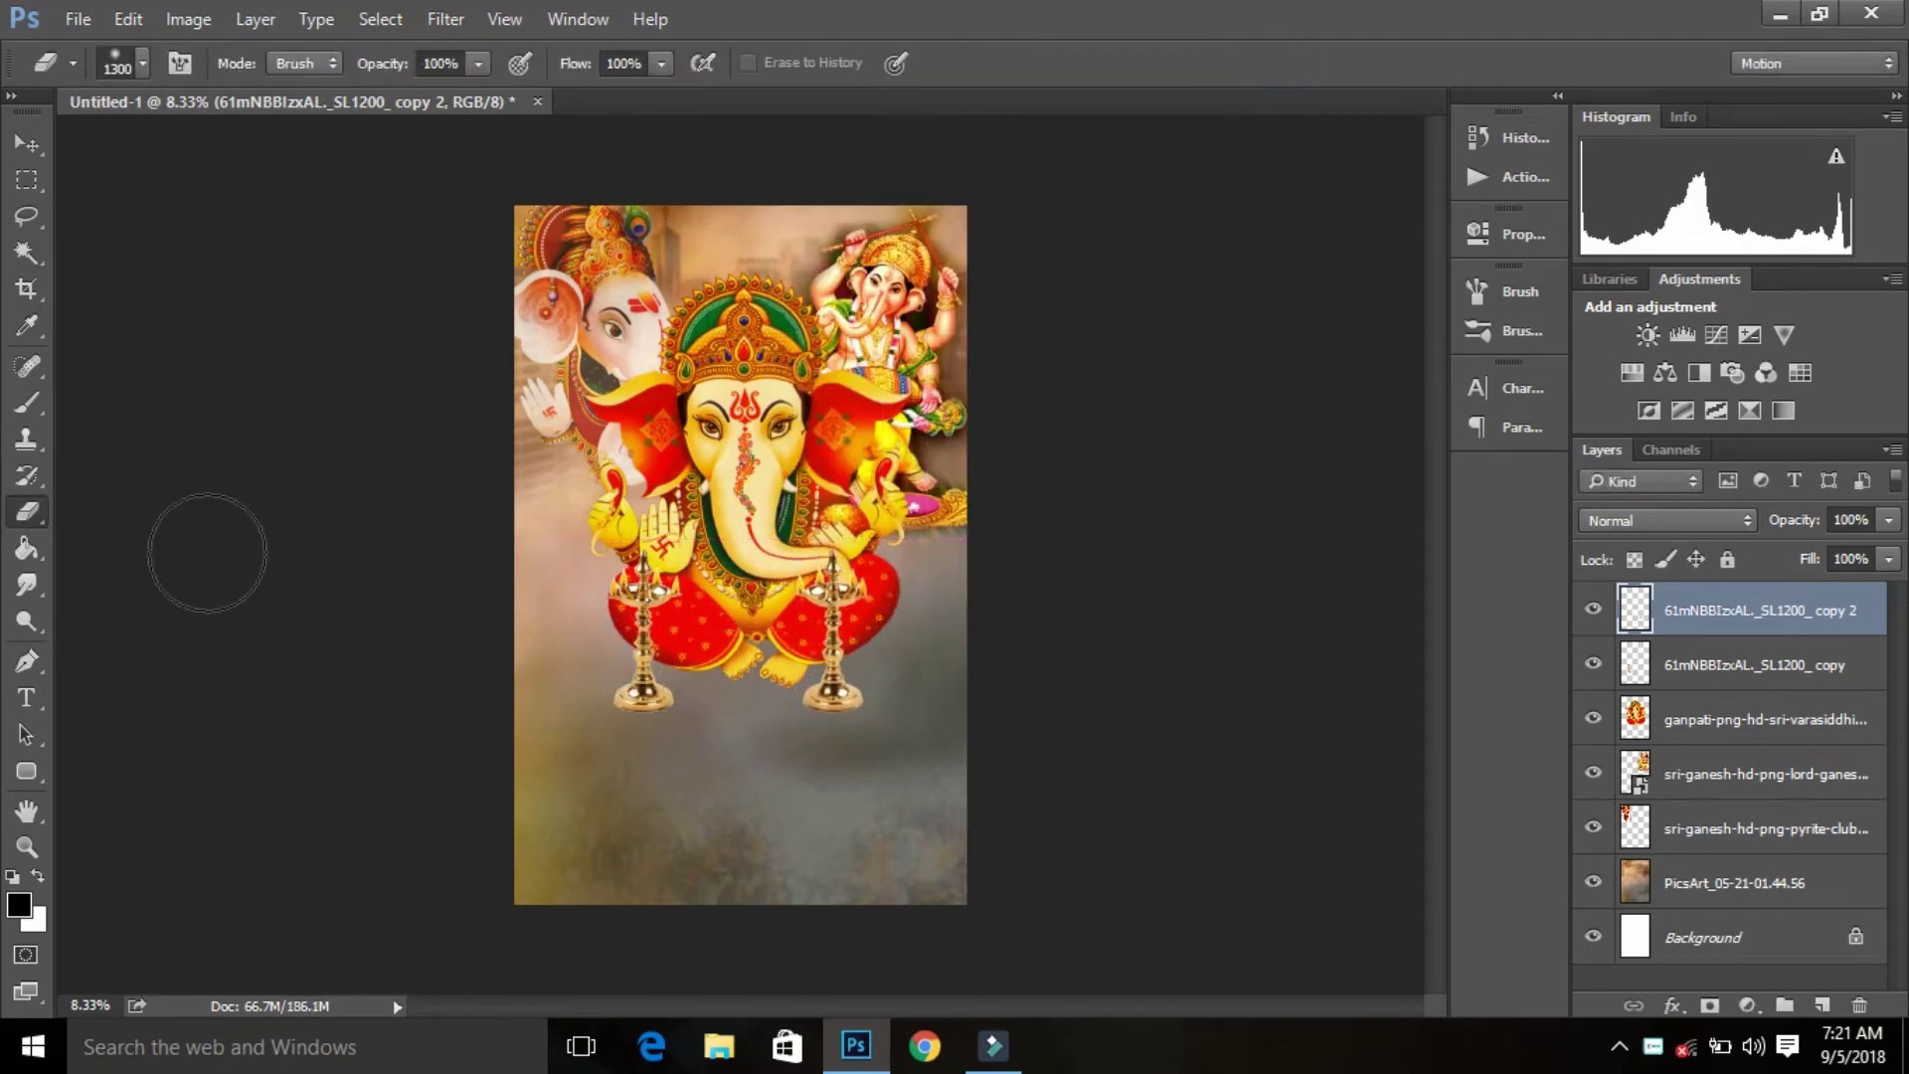
{"action": "left_click", "coordinate": [87, 16]}
Step: Place the fruit-basket image between the two lamps, scaled to about 137%
{"action": "left_click", "coordinate": [253, 523]}
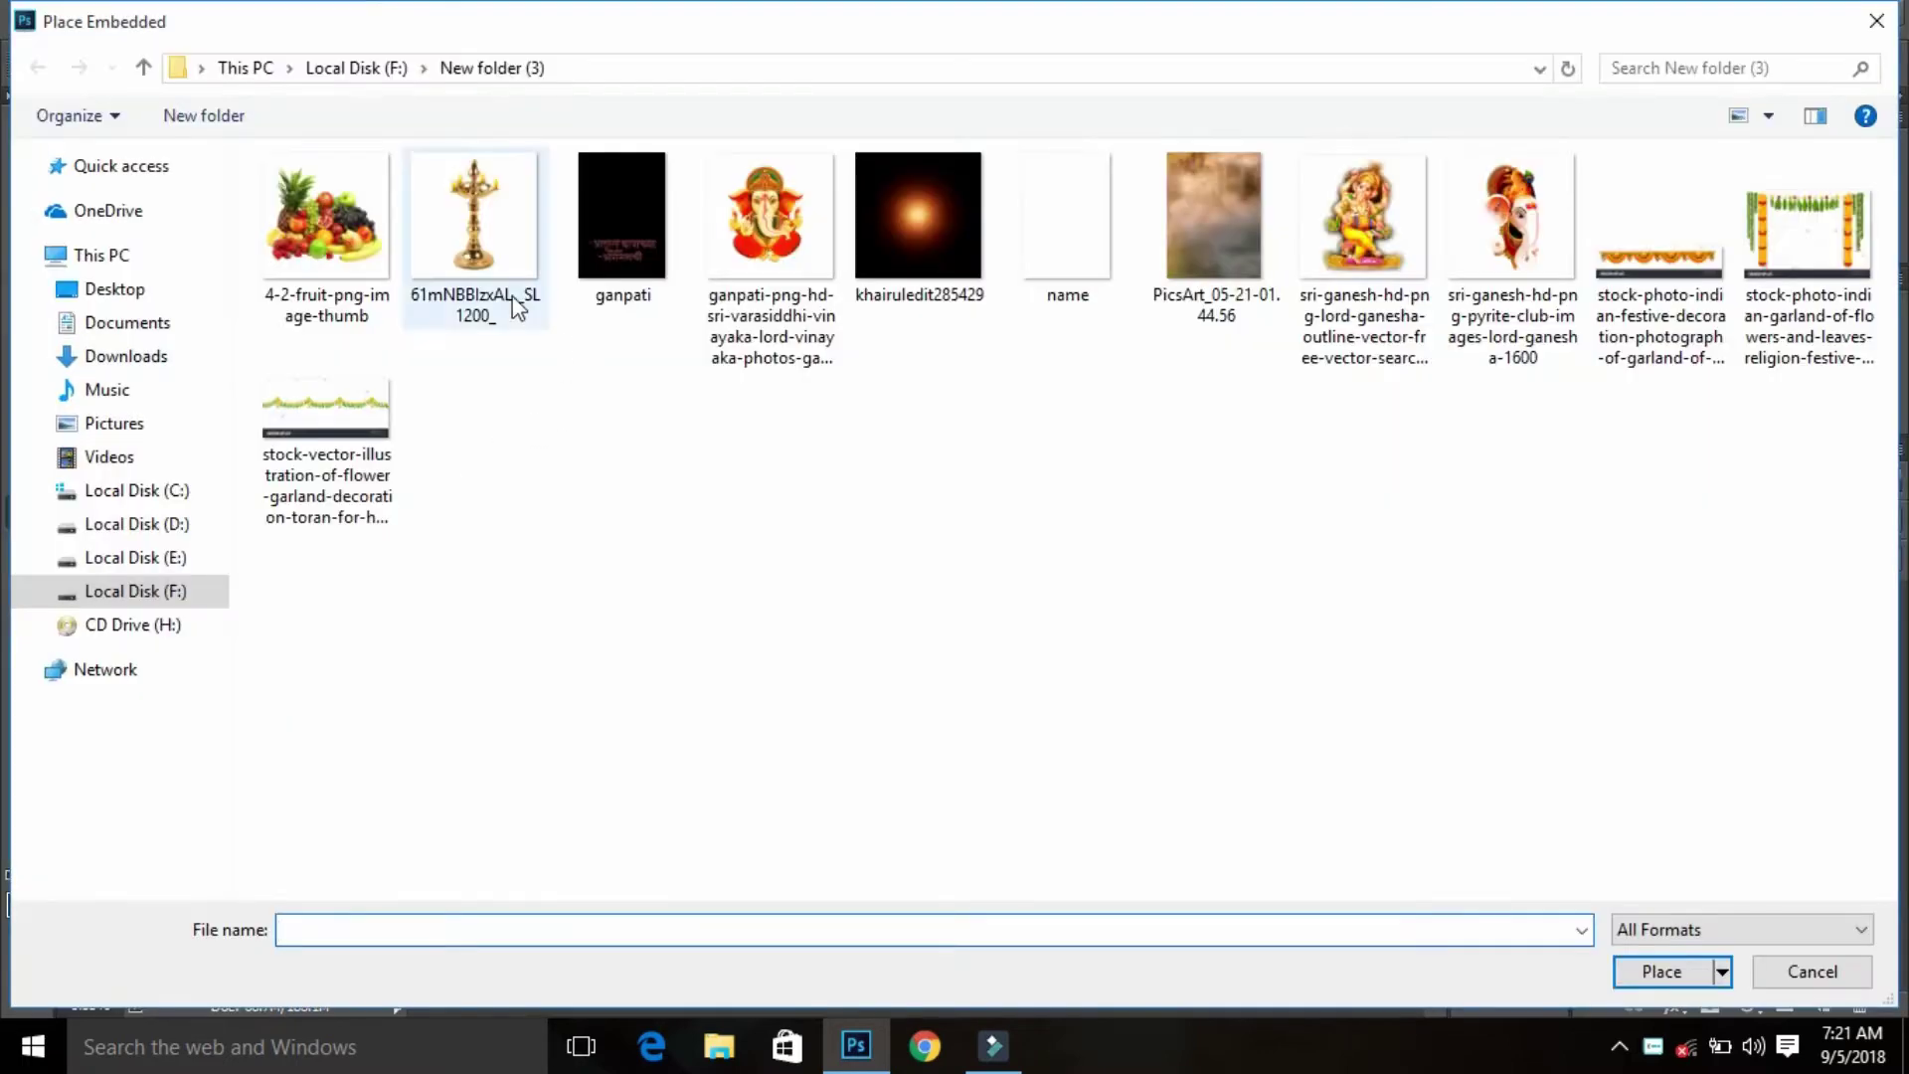
{"action": "left_click", "coordinate": [1659, 972]}
{"action": "left_click_drag", "start_coordinate": [752, 607], "coordinate": [750, 726]}
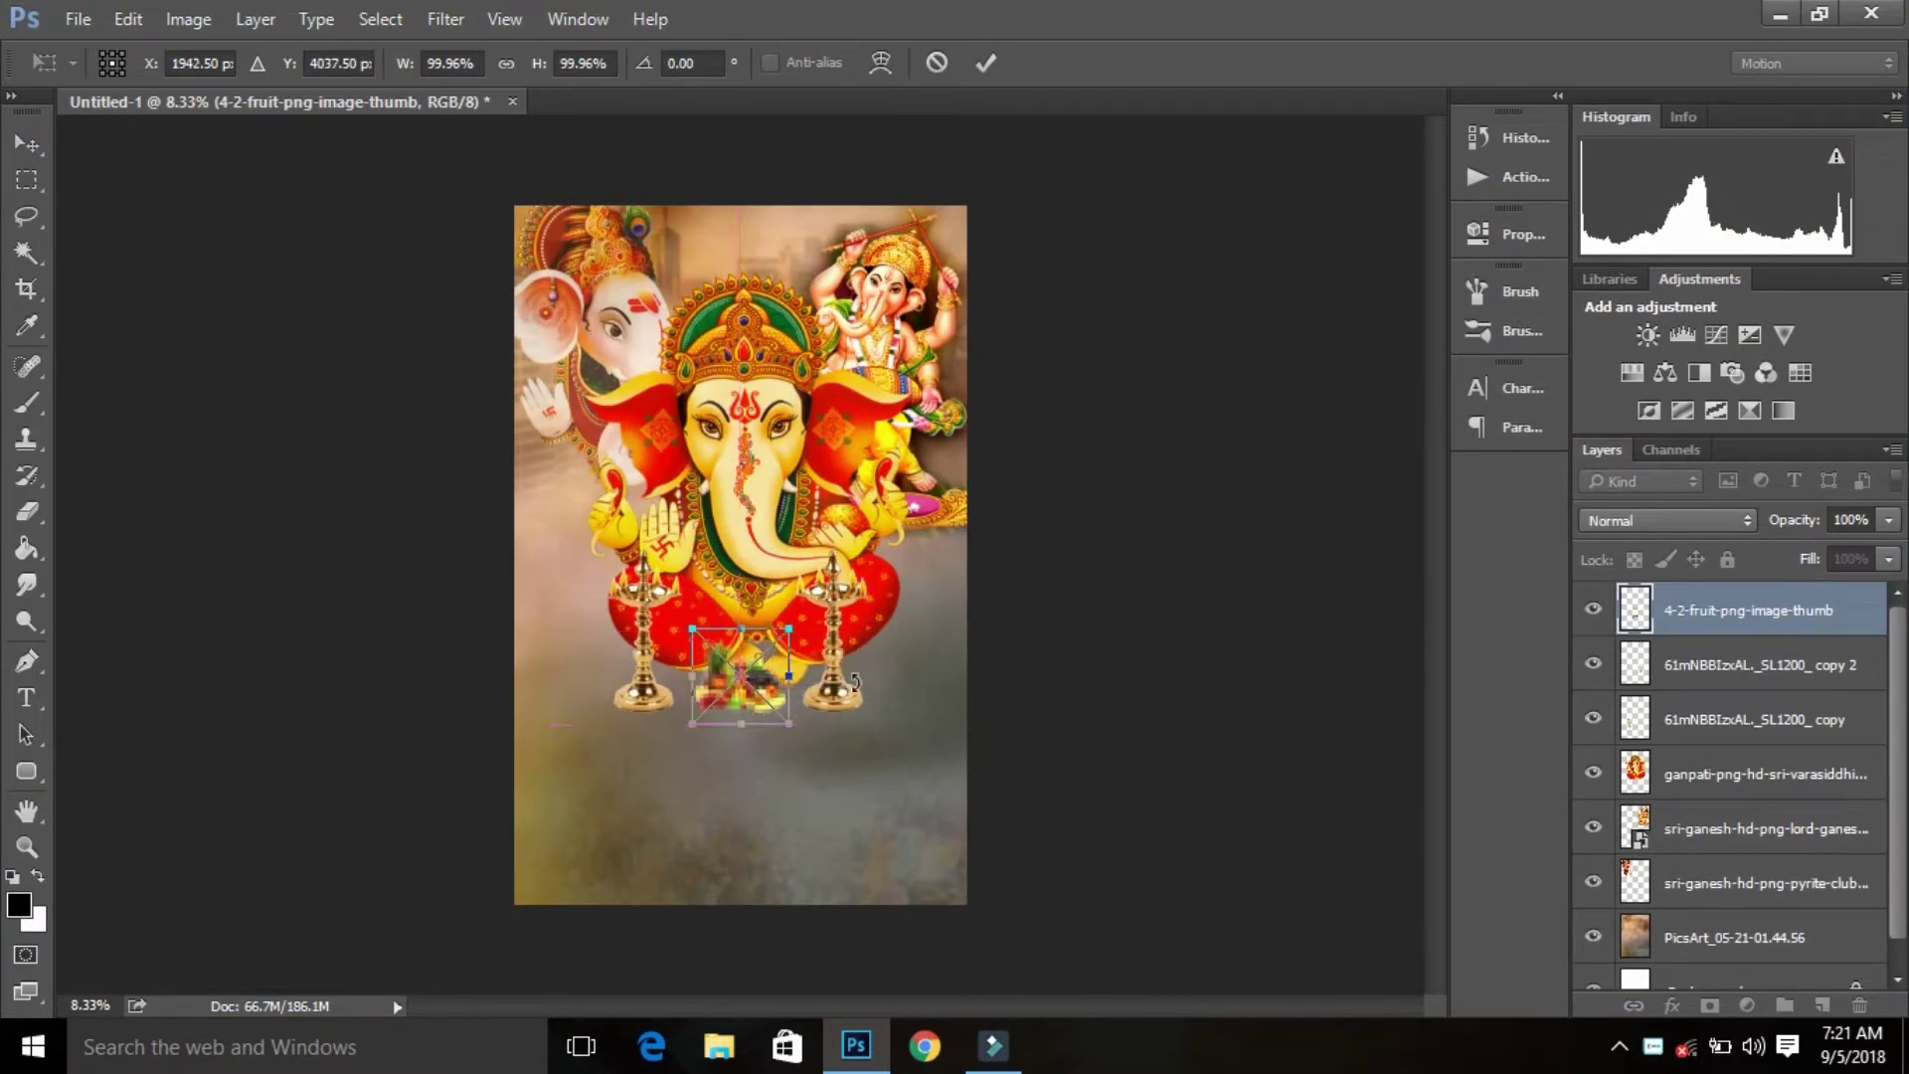
{"action": "left_click_drag", "start_coordinate": [790, 633], "coordinate": [807, 613]}
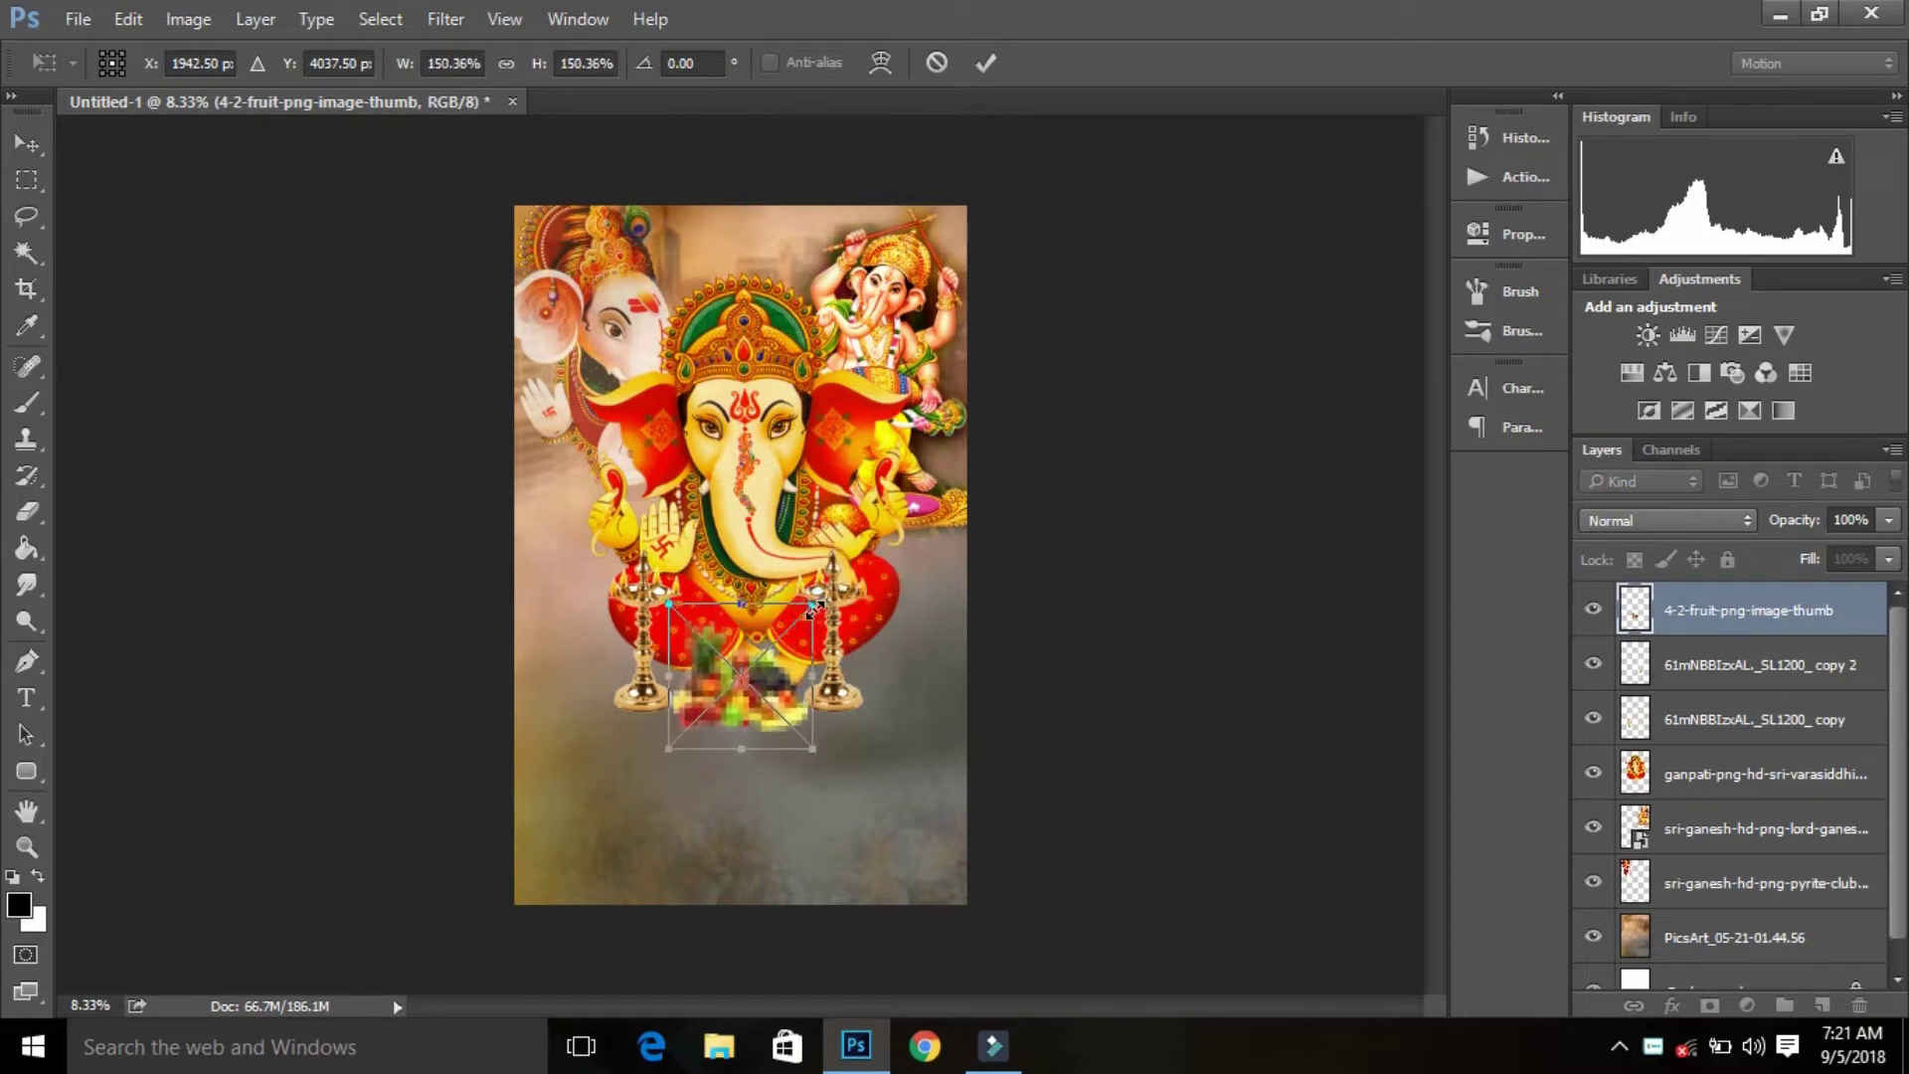
{"action": "left_click_drag", "start_coordinate": [804, 625], "coordinate": [804, 616]}
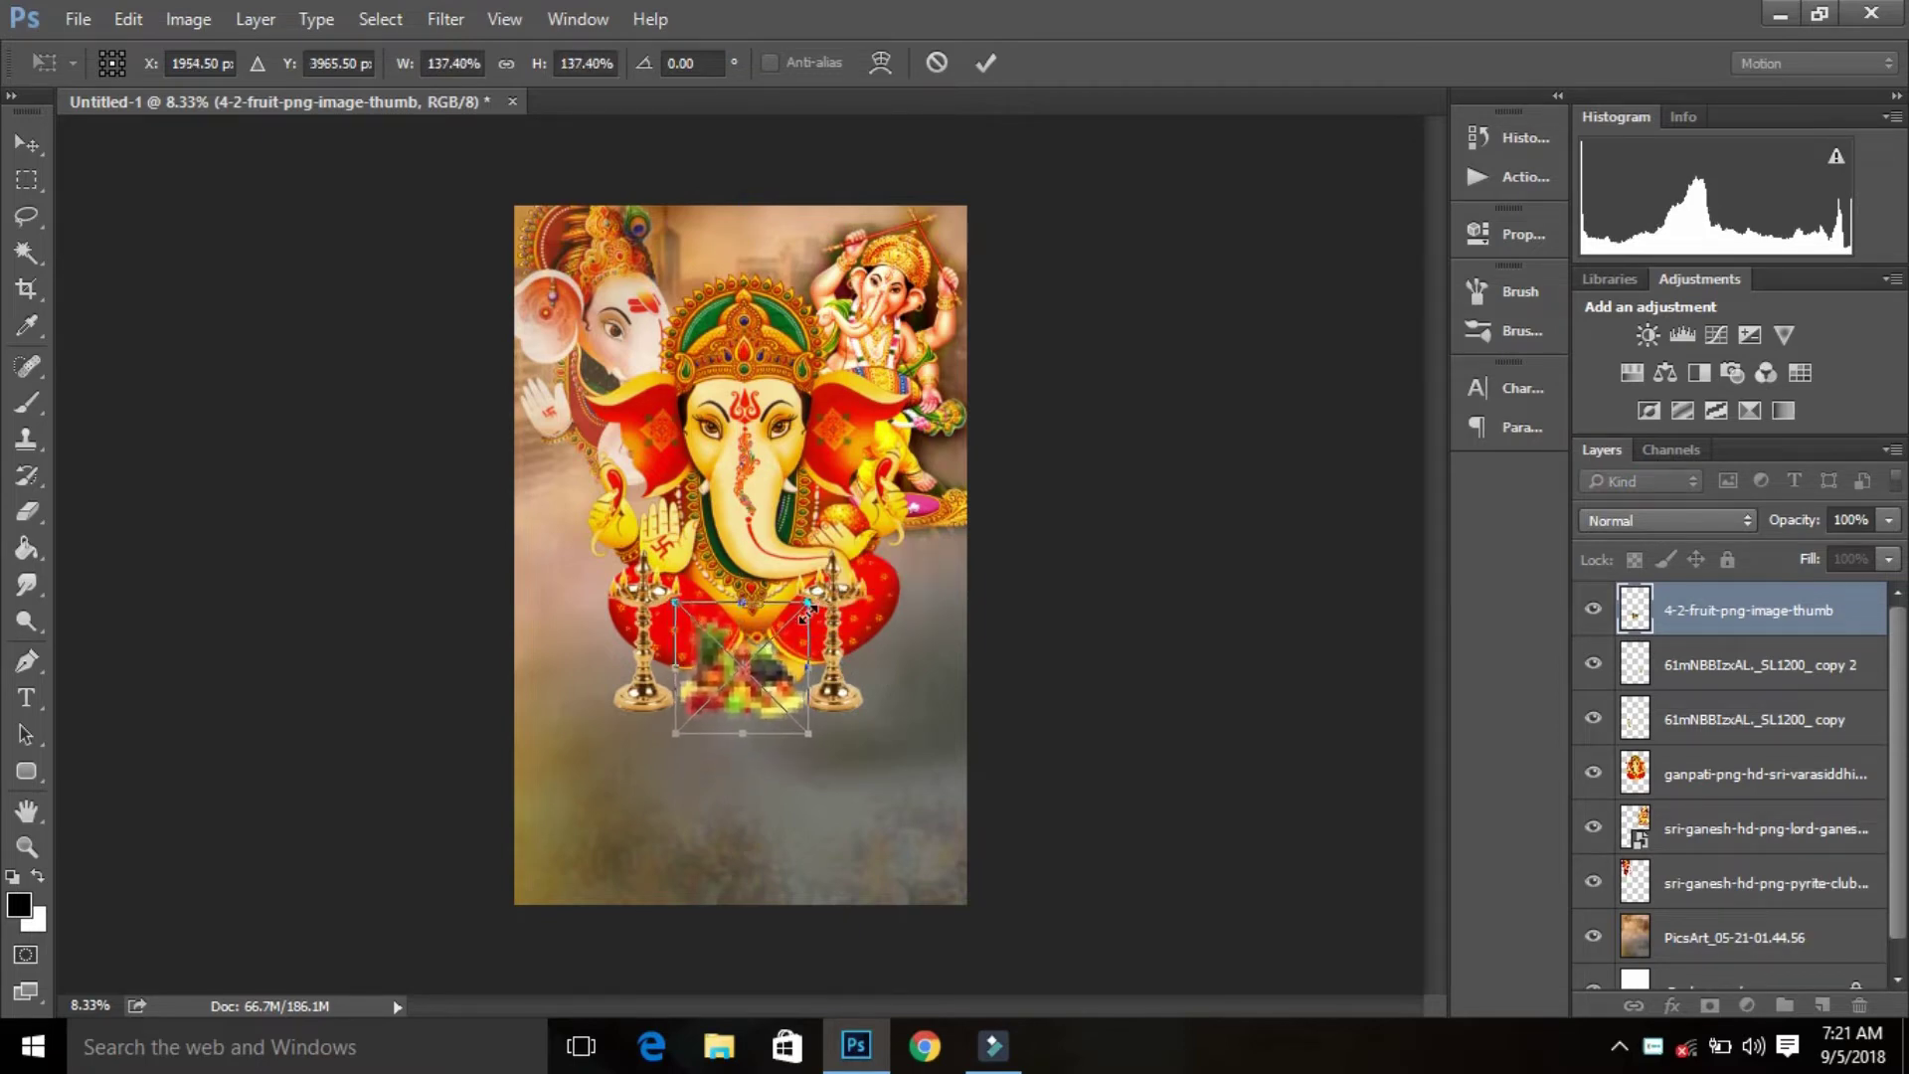
{"action": "key", "text": "Return"}
{"action": "key", "text": "e"}
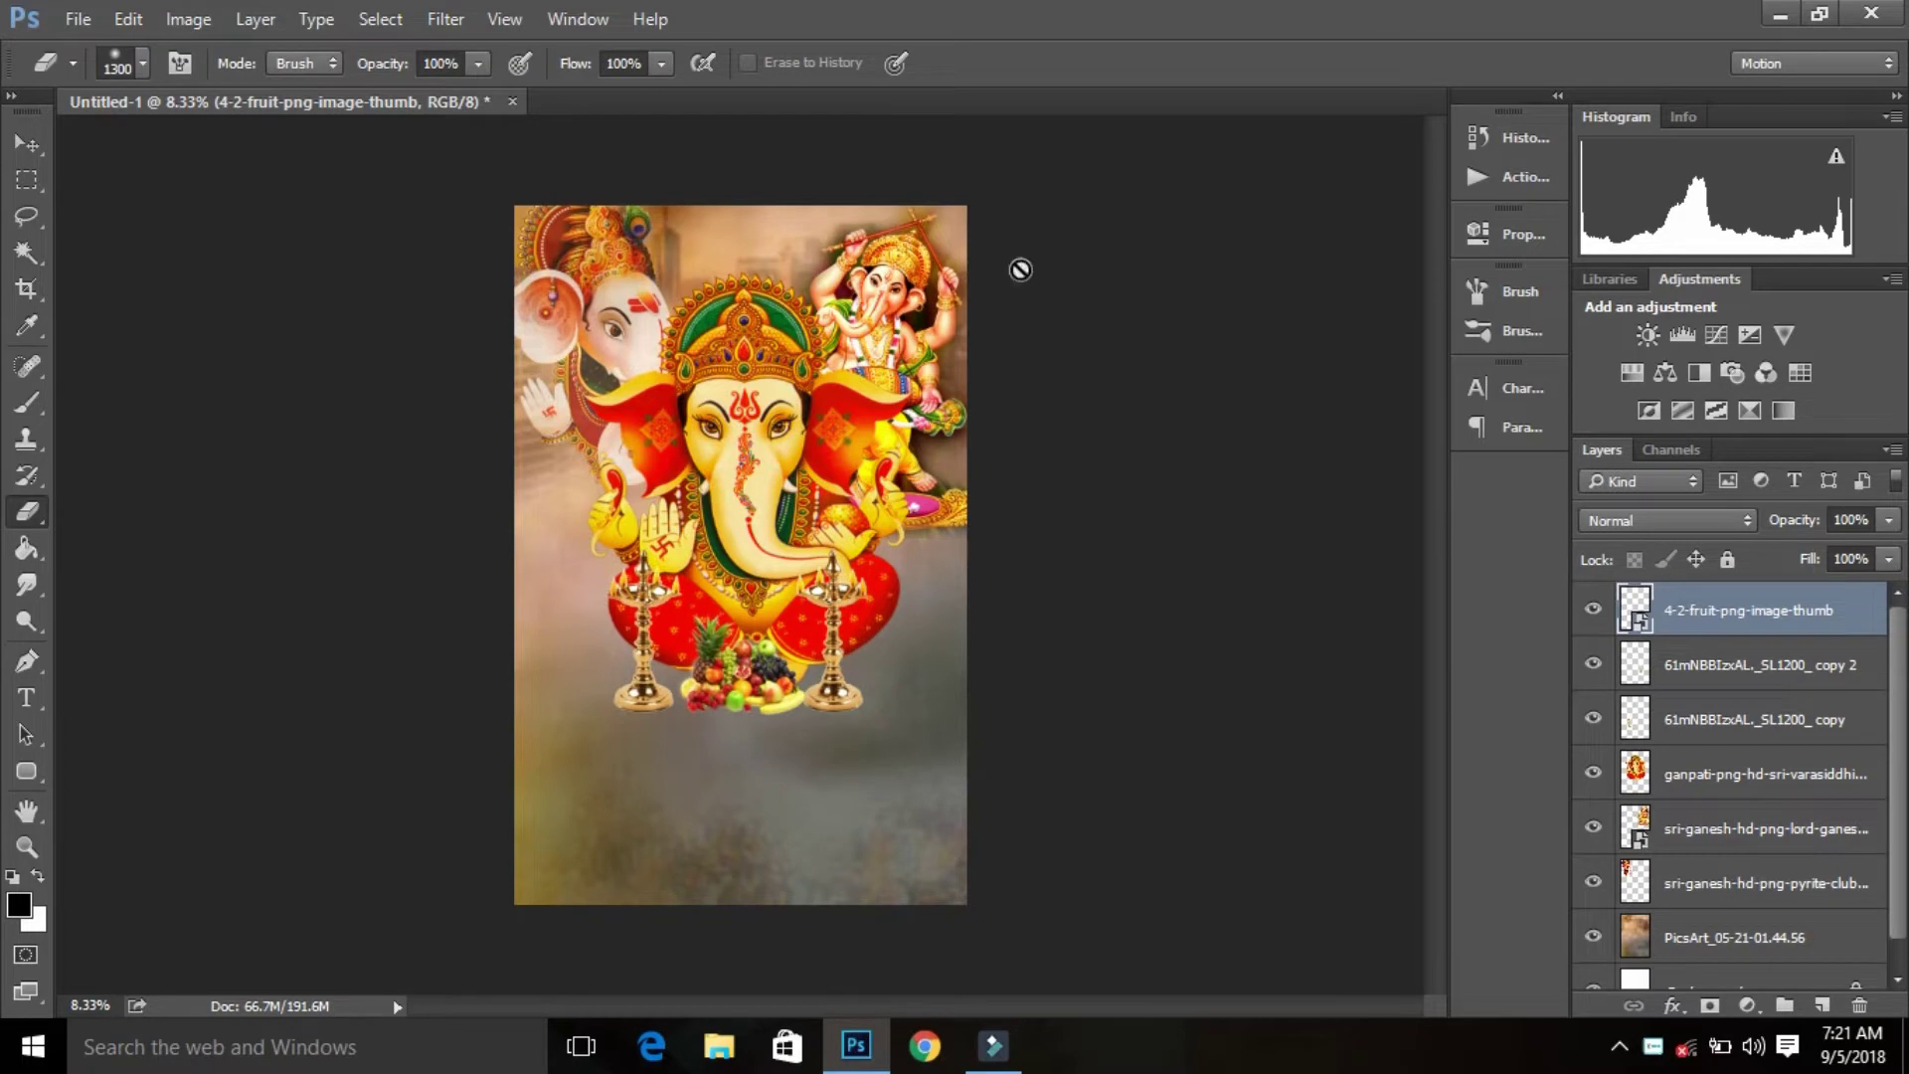
{"action": "left_click", "coordinate": [71, 19]}
{"action": "left_click", "coordinate": [197, 528]}
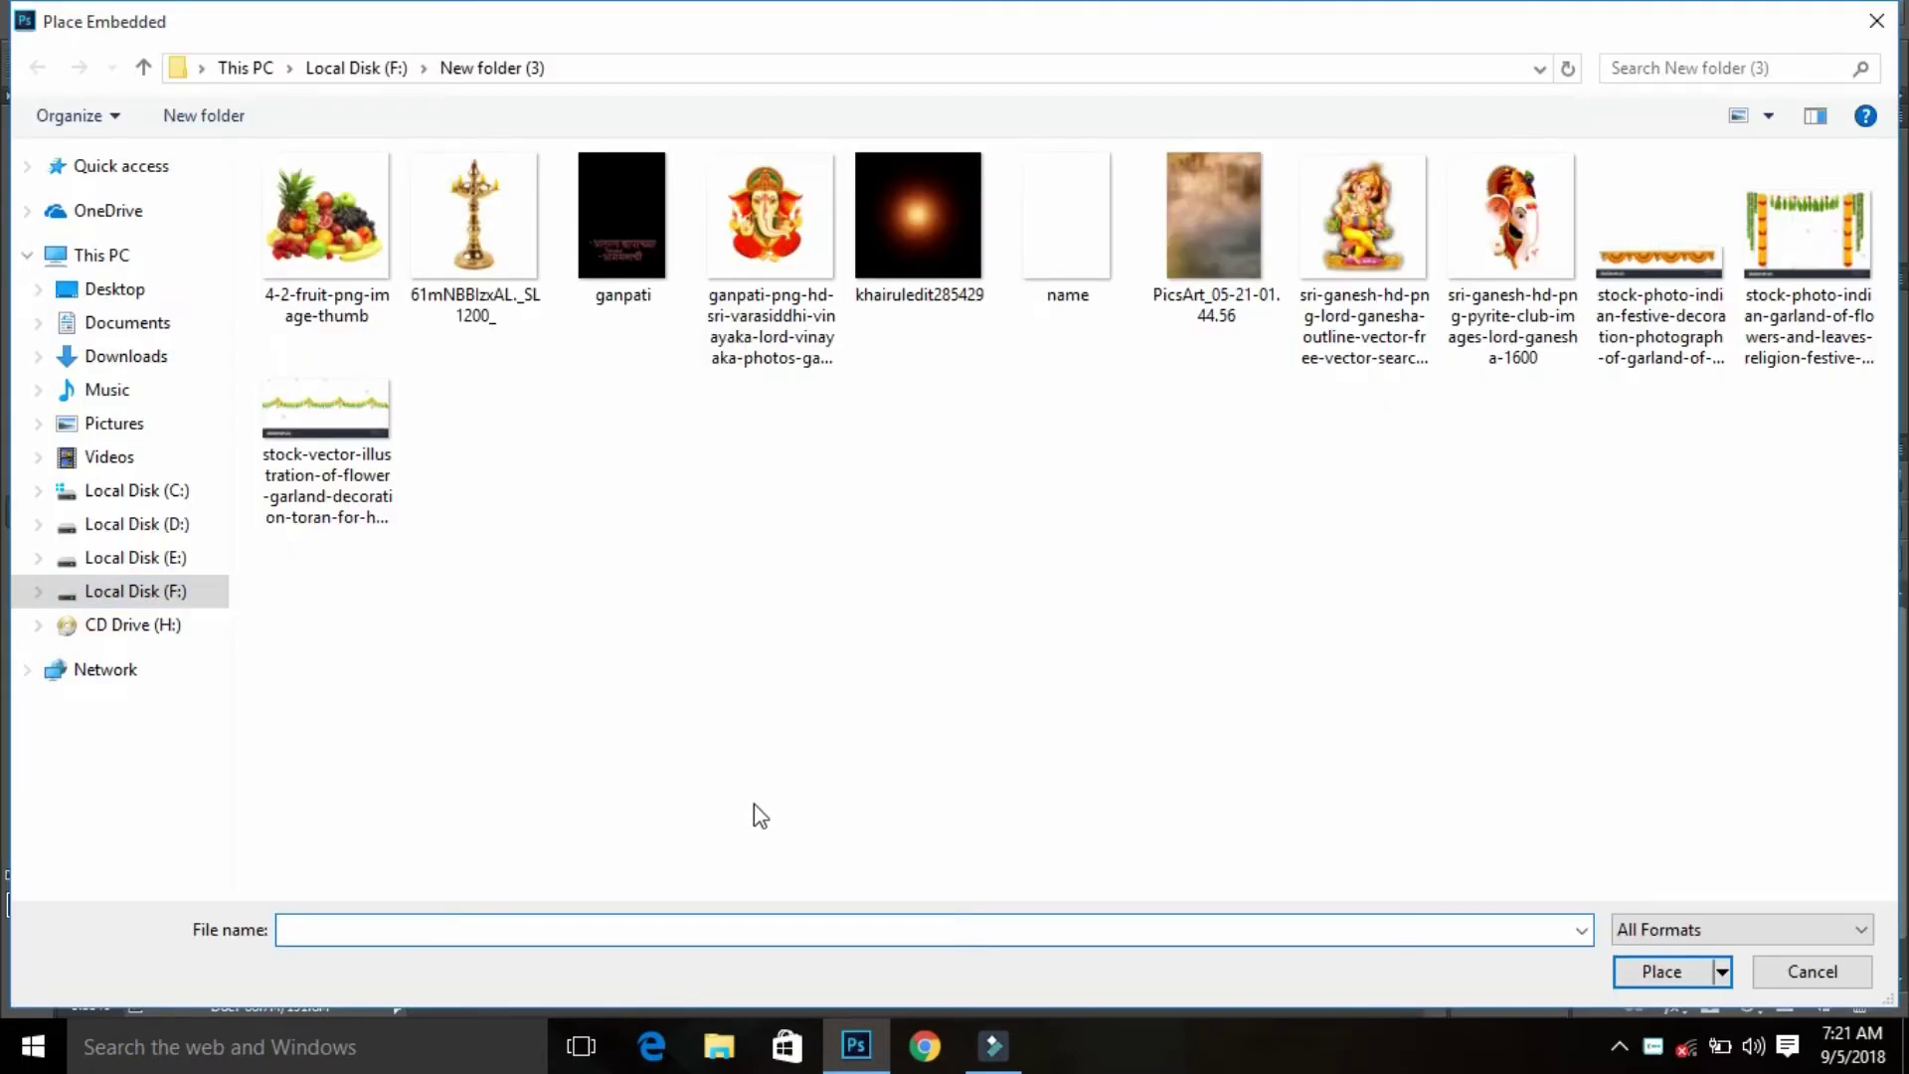
Step: Place the 'name' verse image and move it down to the poster's bottom
{"action": "left_click", "coordinate": [1093, 318]}
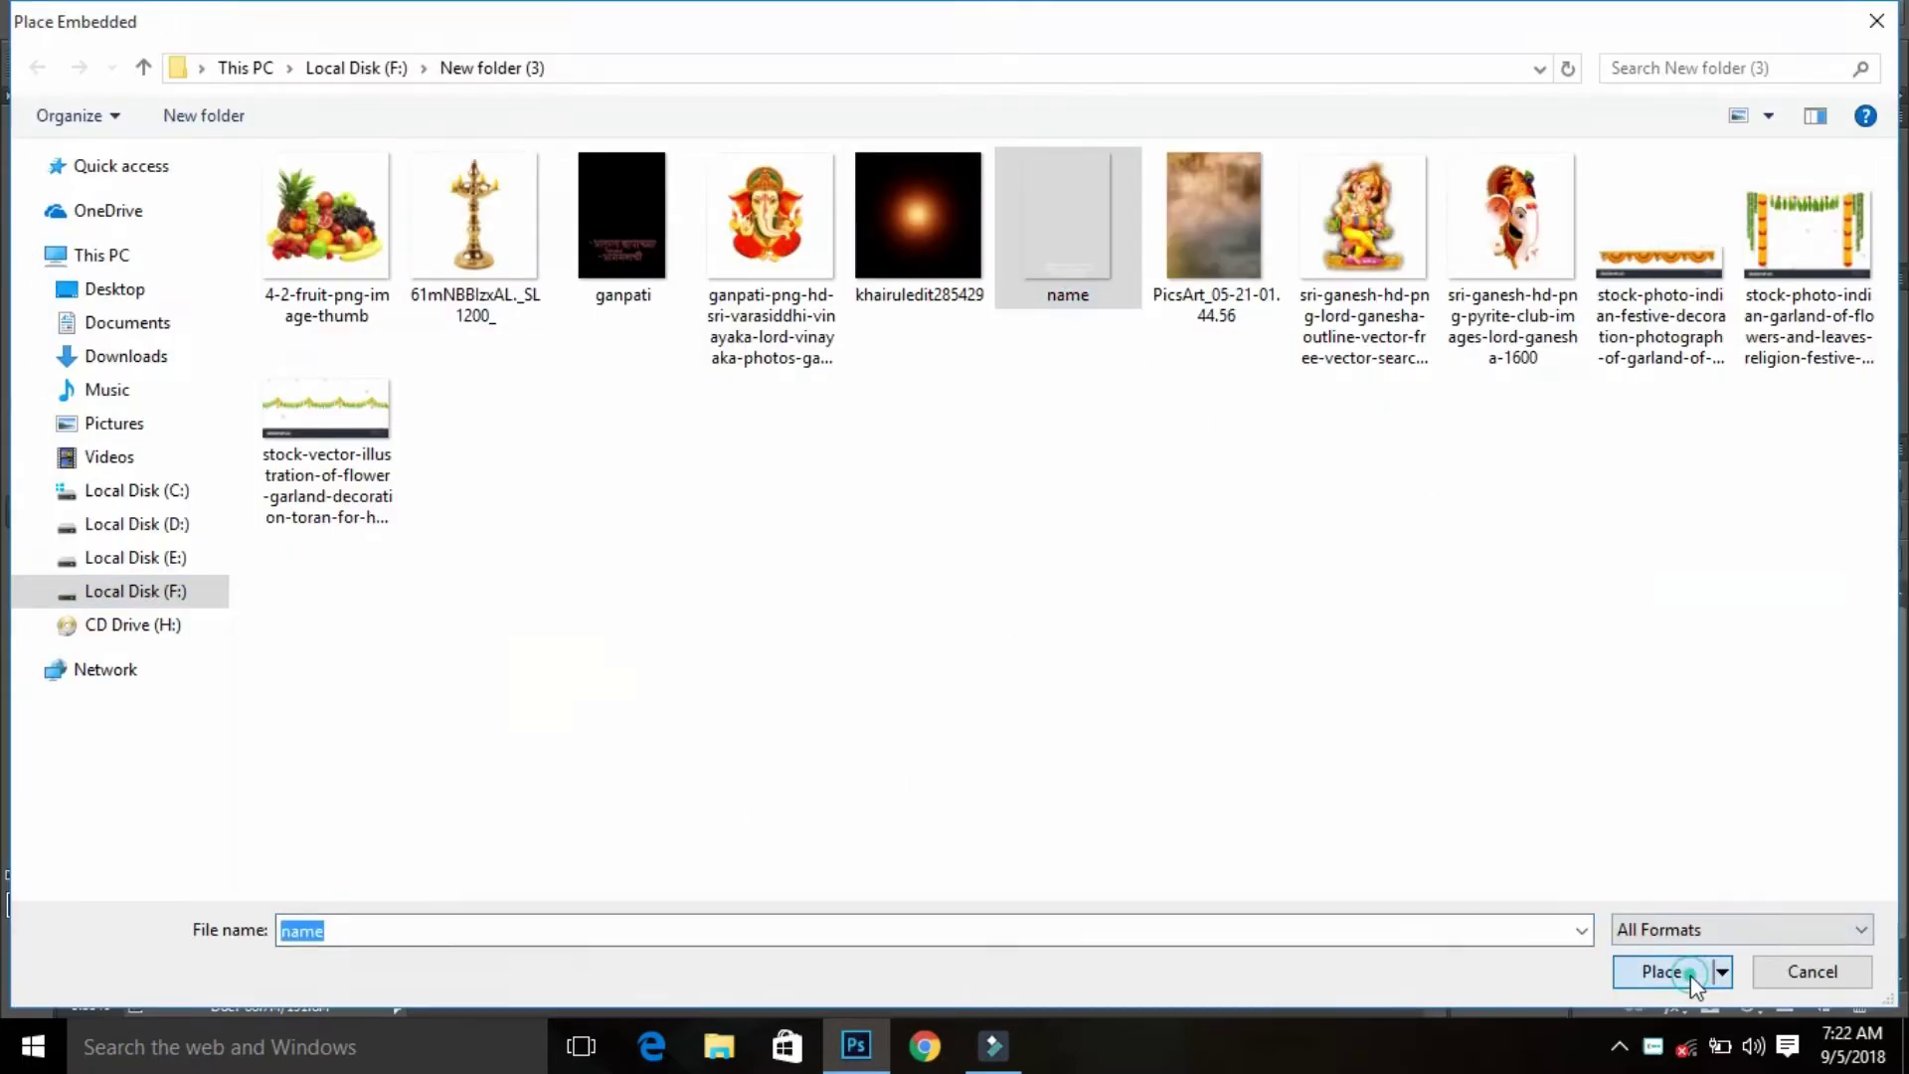
{"action": "left_click", "coordinate": [1662, 971]}
{"action": "left_click_drag", "start_coordinate": [861, 723], "coordinate": [858, 736]}
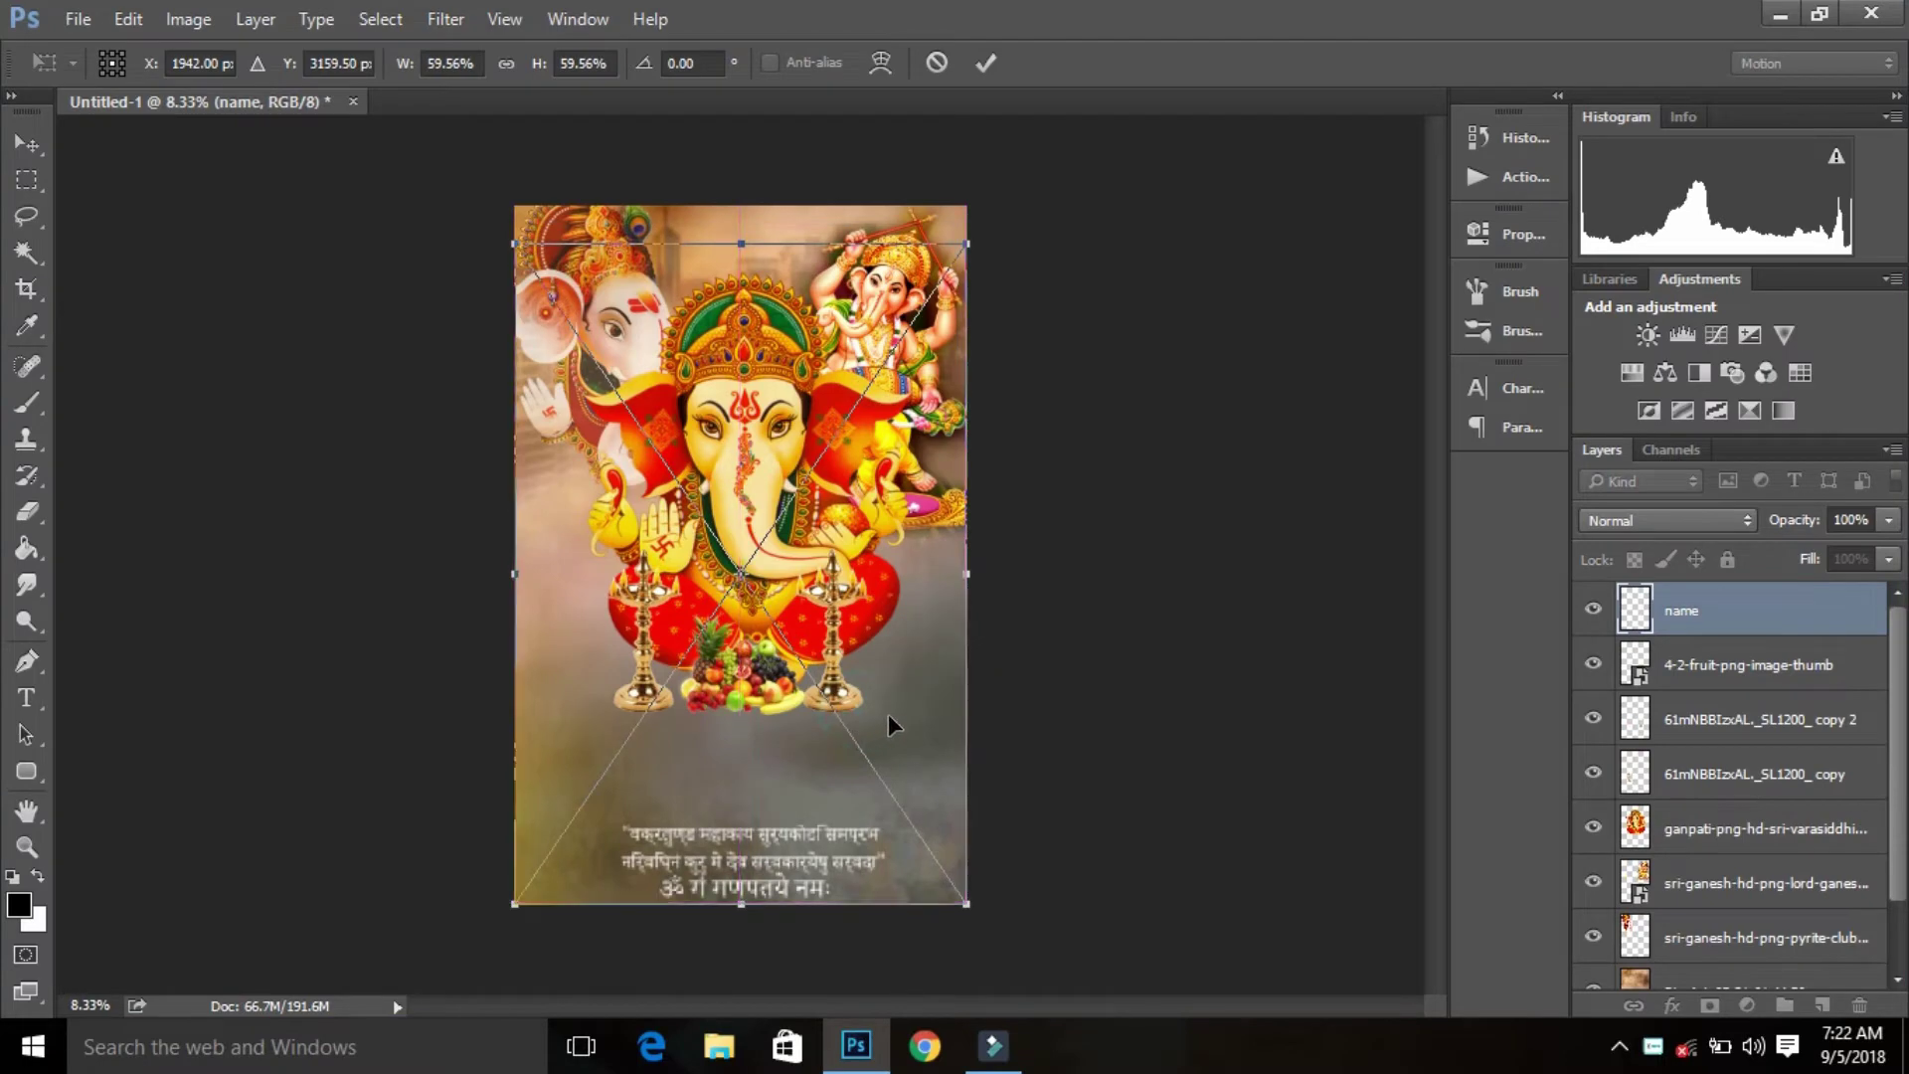
{"action": "left_click", "coordinate": [987, 64]}
{"action": "key", "text": "e"}
Step: Place the 'ganpati' title image and rasterize its layer
{"action": "left_click", "coordinate": [72, 15]}
{"action": "left_click", "coordinate": [153, 535]}
{"action": "left_click", "coordinate": [622, 263]}
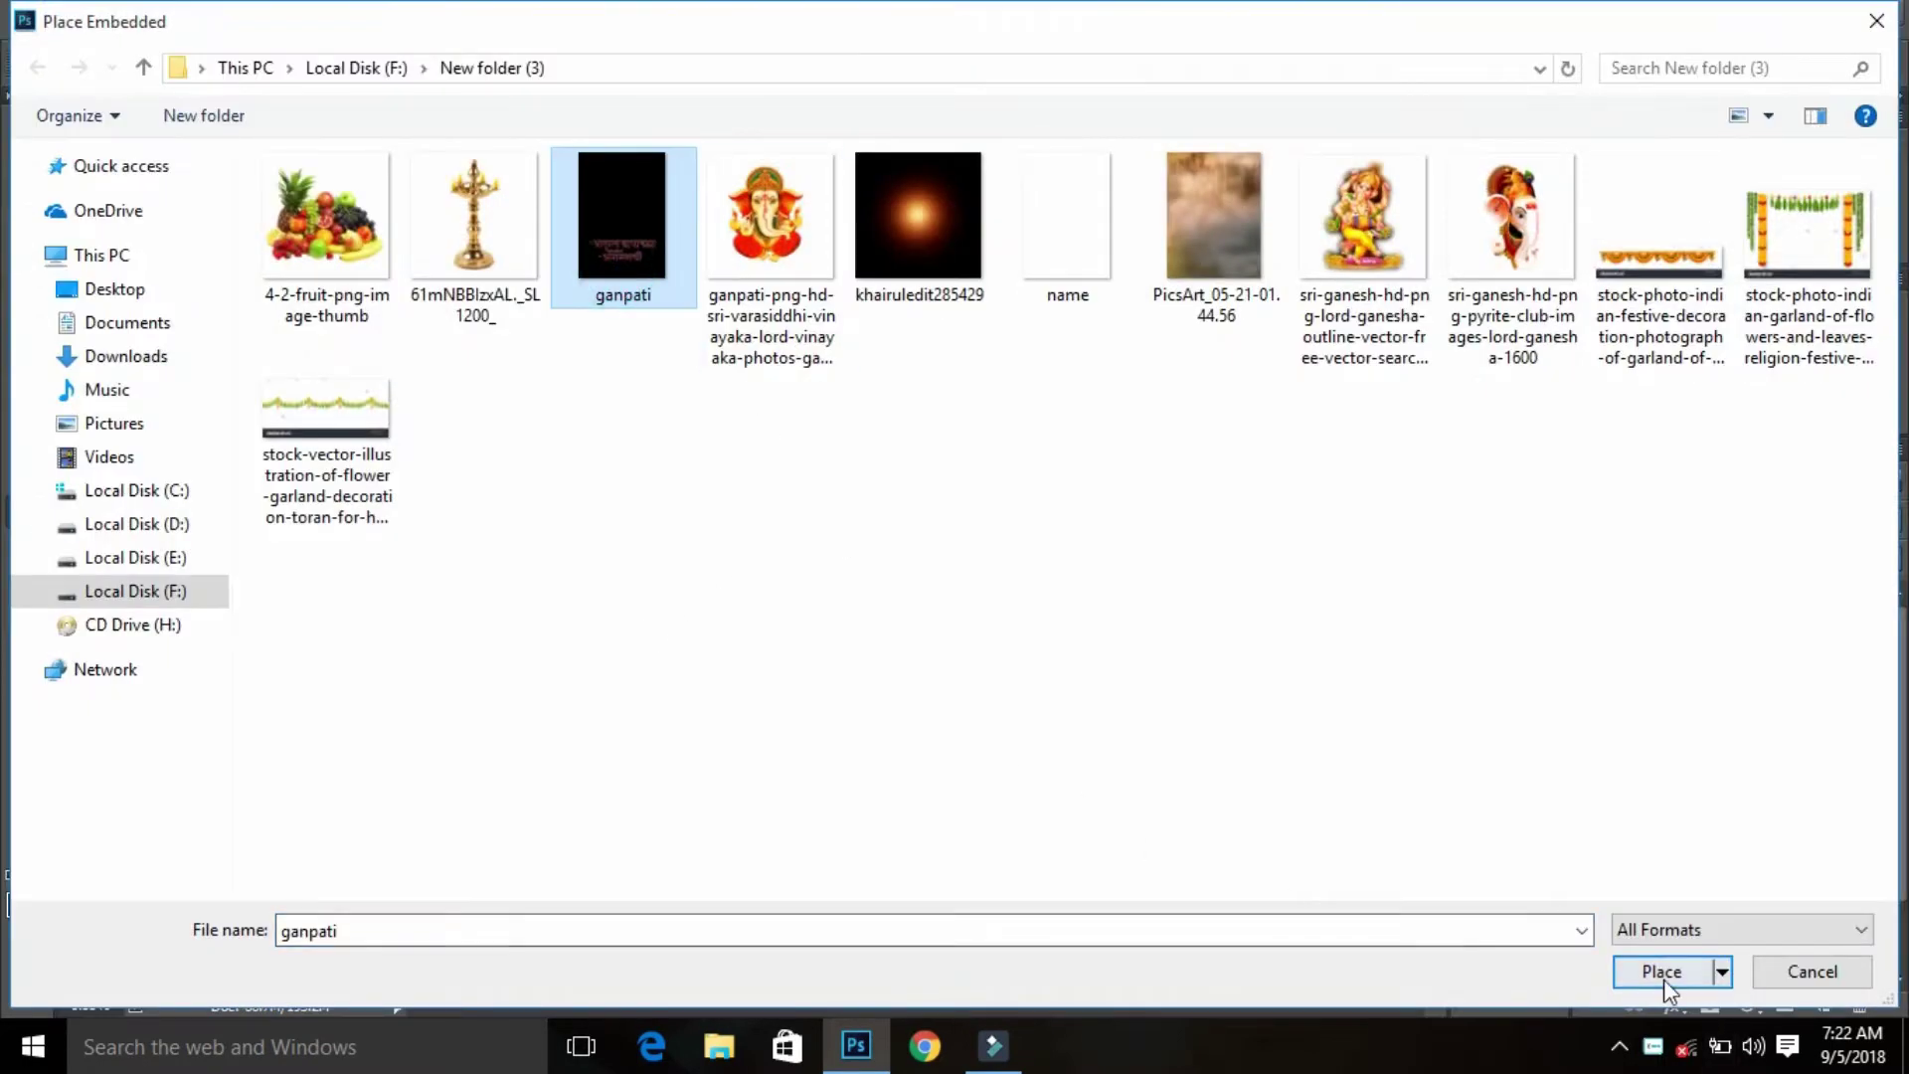
{"action": "left_click", "coordinate": [1662, 972]}
{"action": "left_click", "coordinate": [986, 64]}
{"action": "right_click", "coordinate": [1724, 623]}
{"action": "left_click", "coordinate": [1376, 617]}
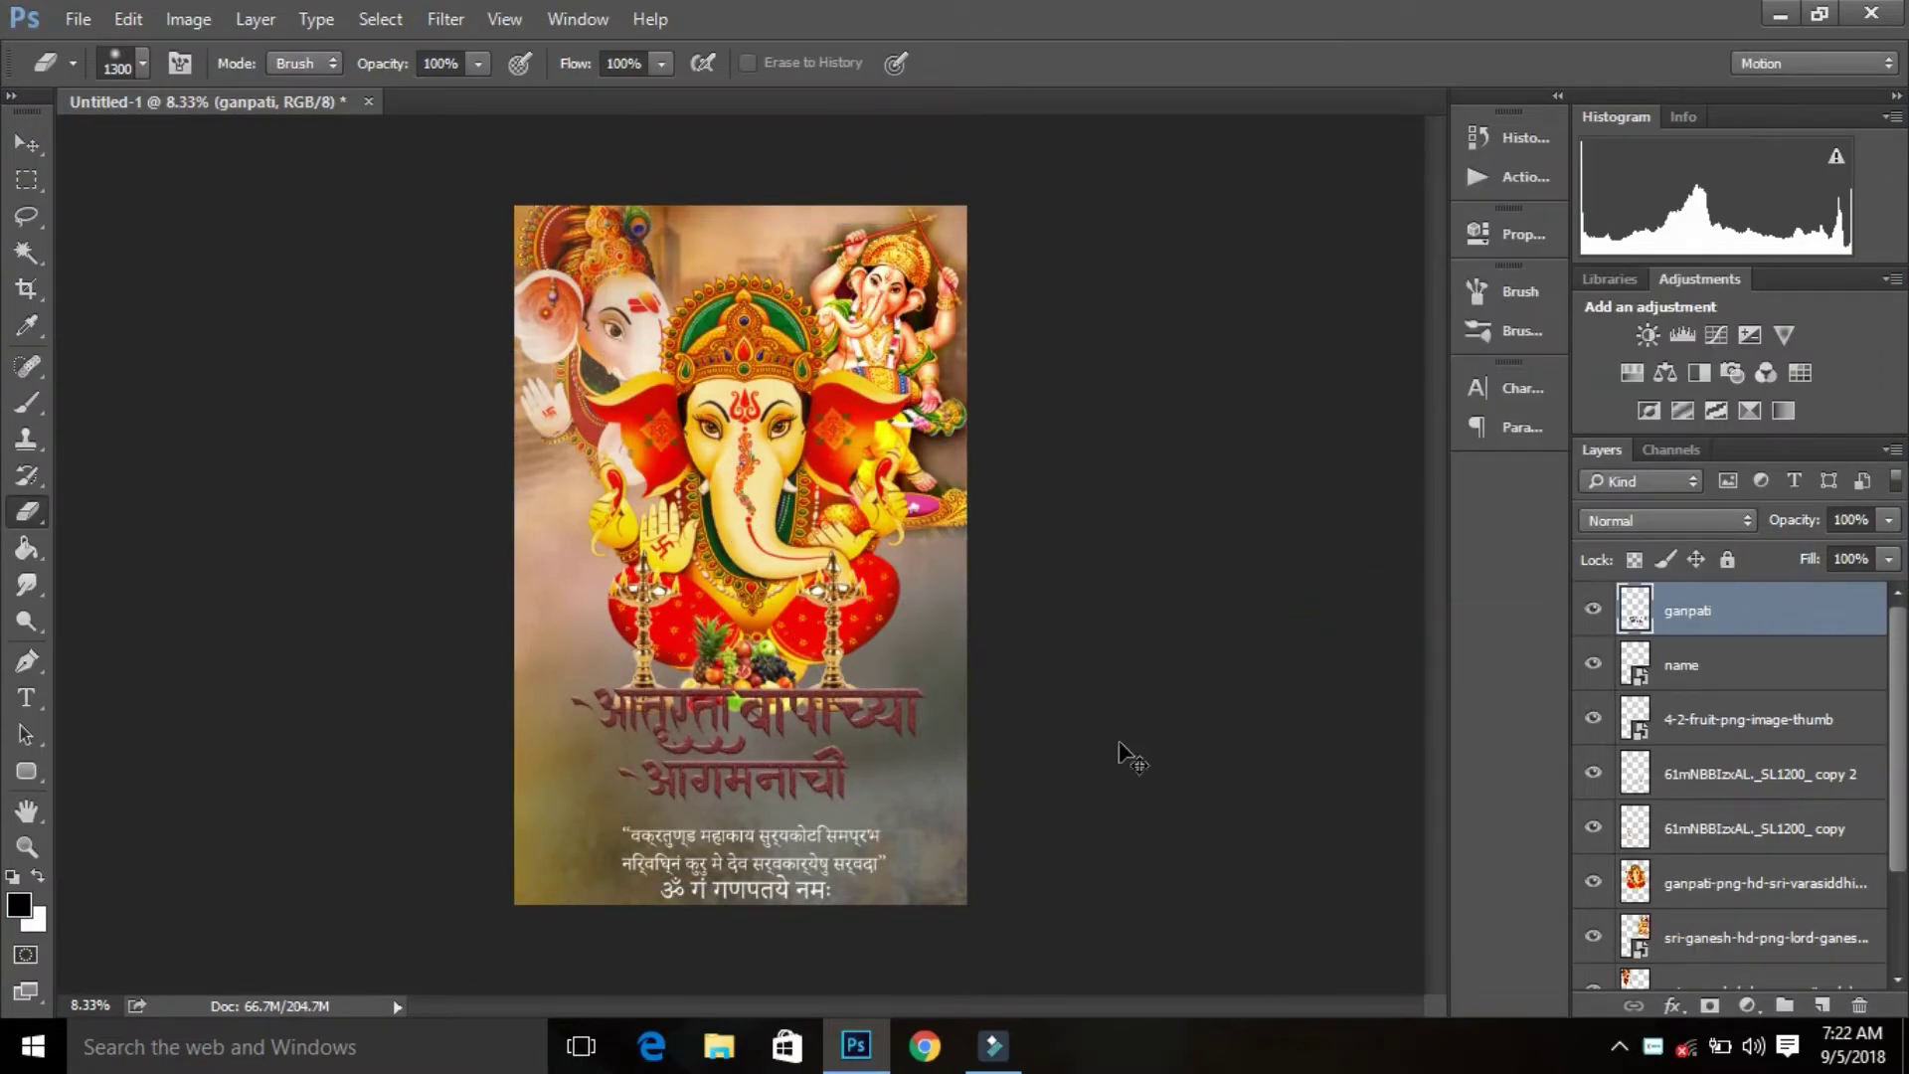
Step: Enlarge the title, stretch it to about 110.55% height, and set it above the verse
{"action": "key", "text": "ctrl+t"}
{"action": "mouse_move", "coordinate": [932, 684]}
{"action": "left_mouse_down"}
{"action": "mouse_move", "coordinate": [952, 677]}
{"action": "mouse_move", "coordinate": [887, 738]}
{"action": "mouse_move", "coordinate": [931, 710]}
{"action": "left_mouse_up"}
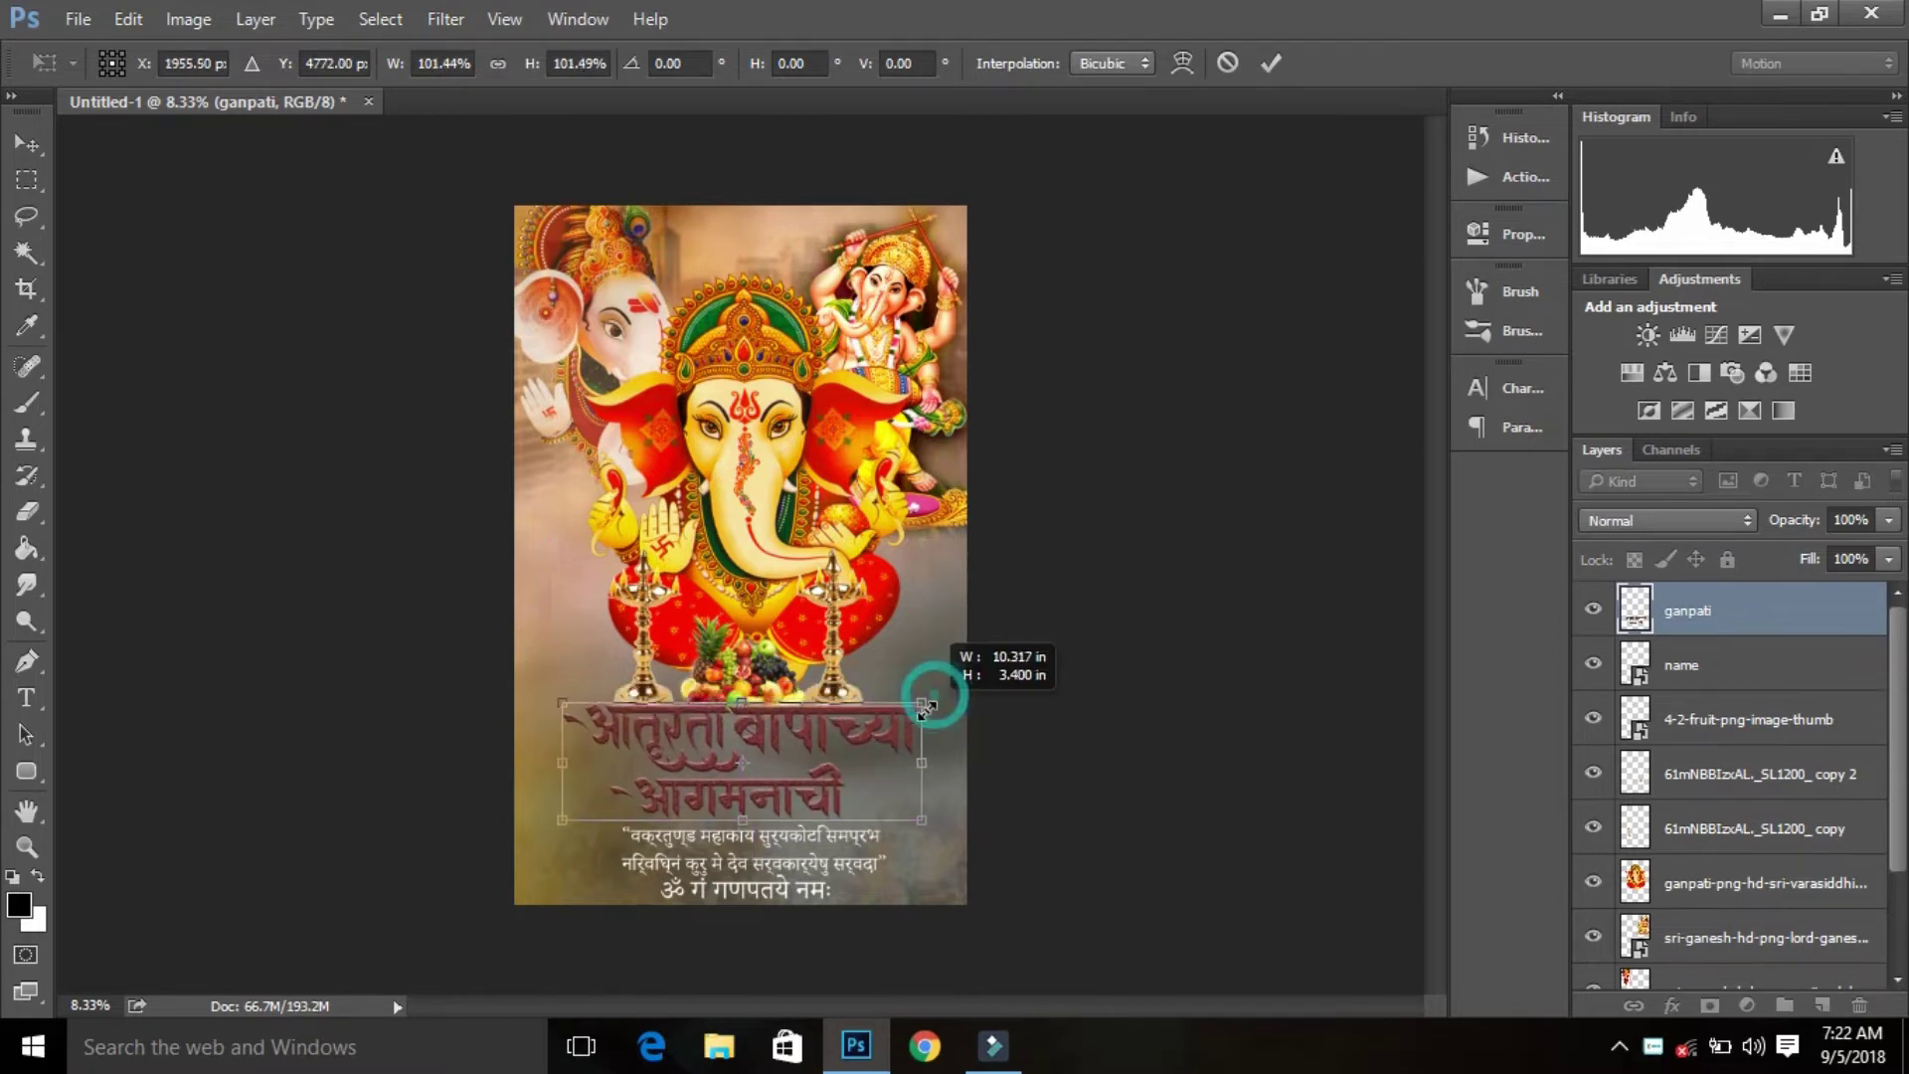
{"action": "key", "text": "Up"}
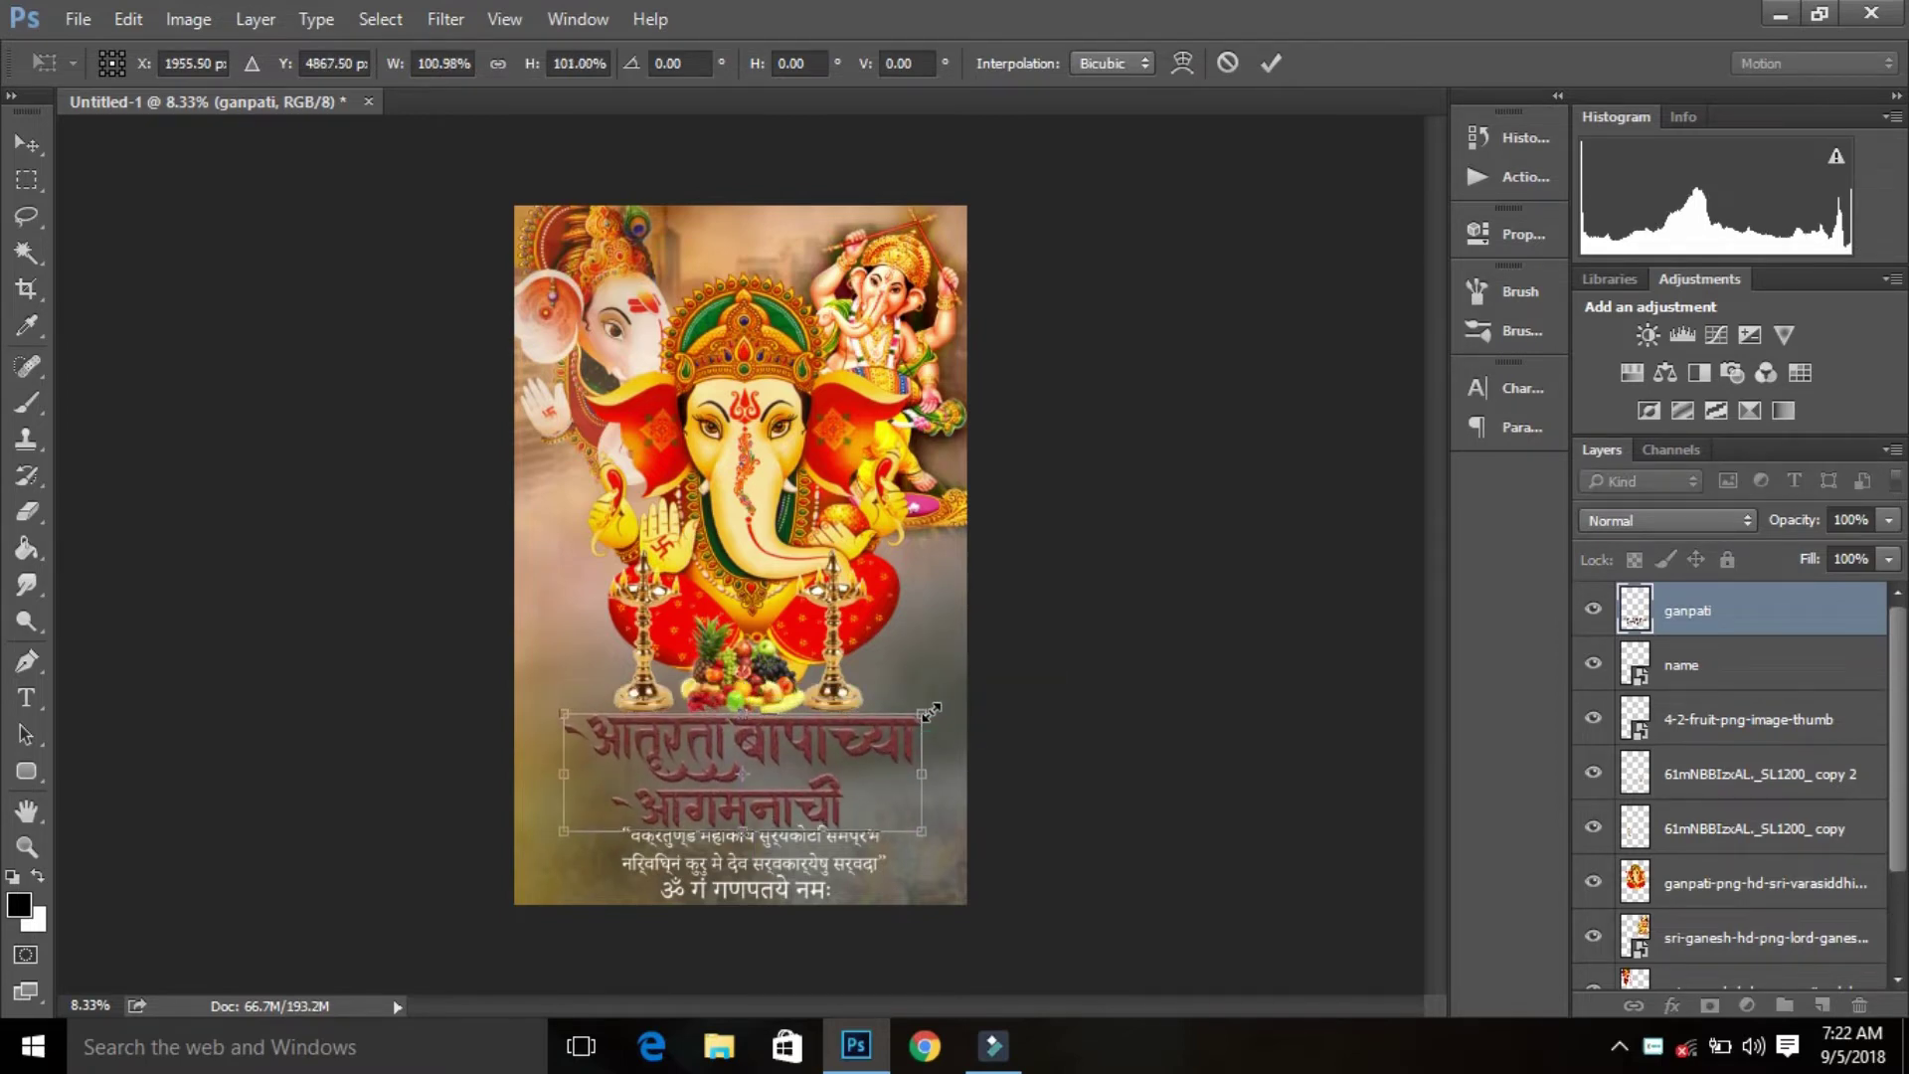
{"action": "left_click_drag", "start_coordinate": [741, 713], "coordinate": [744, 702]}
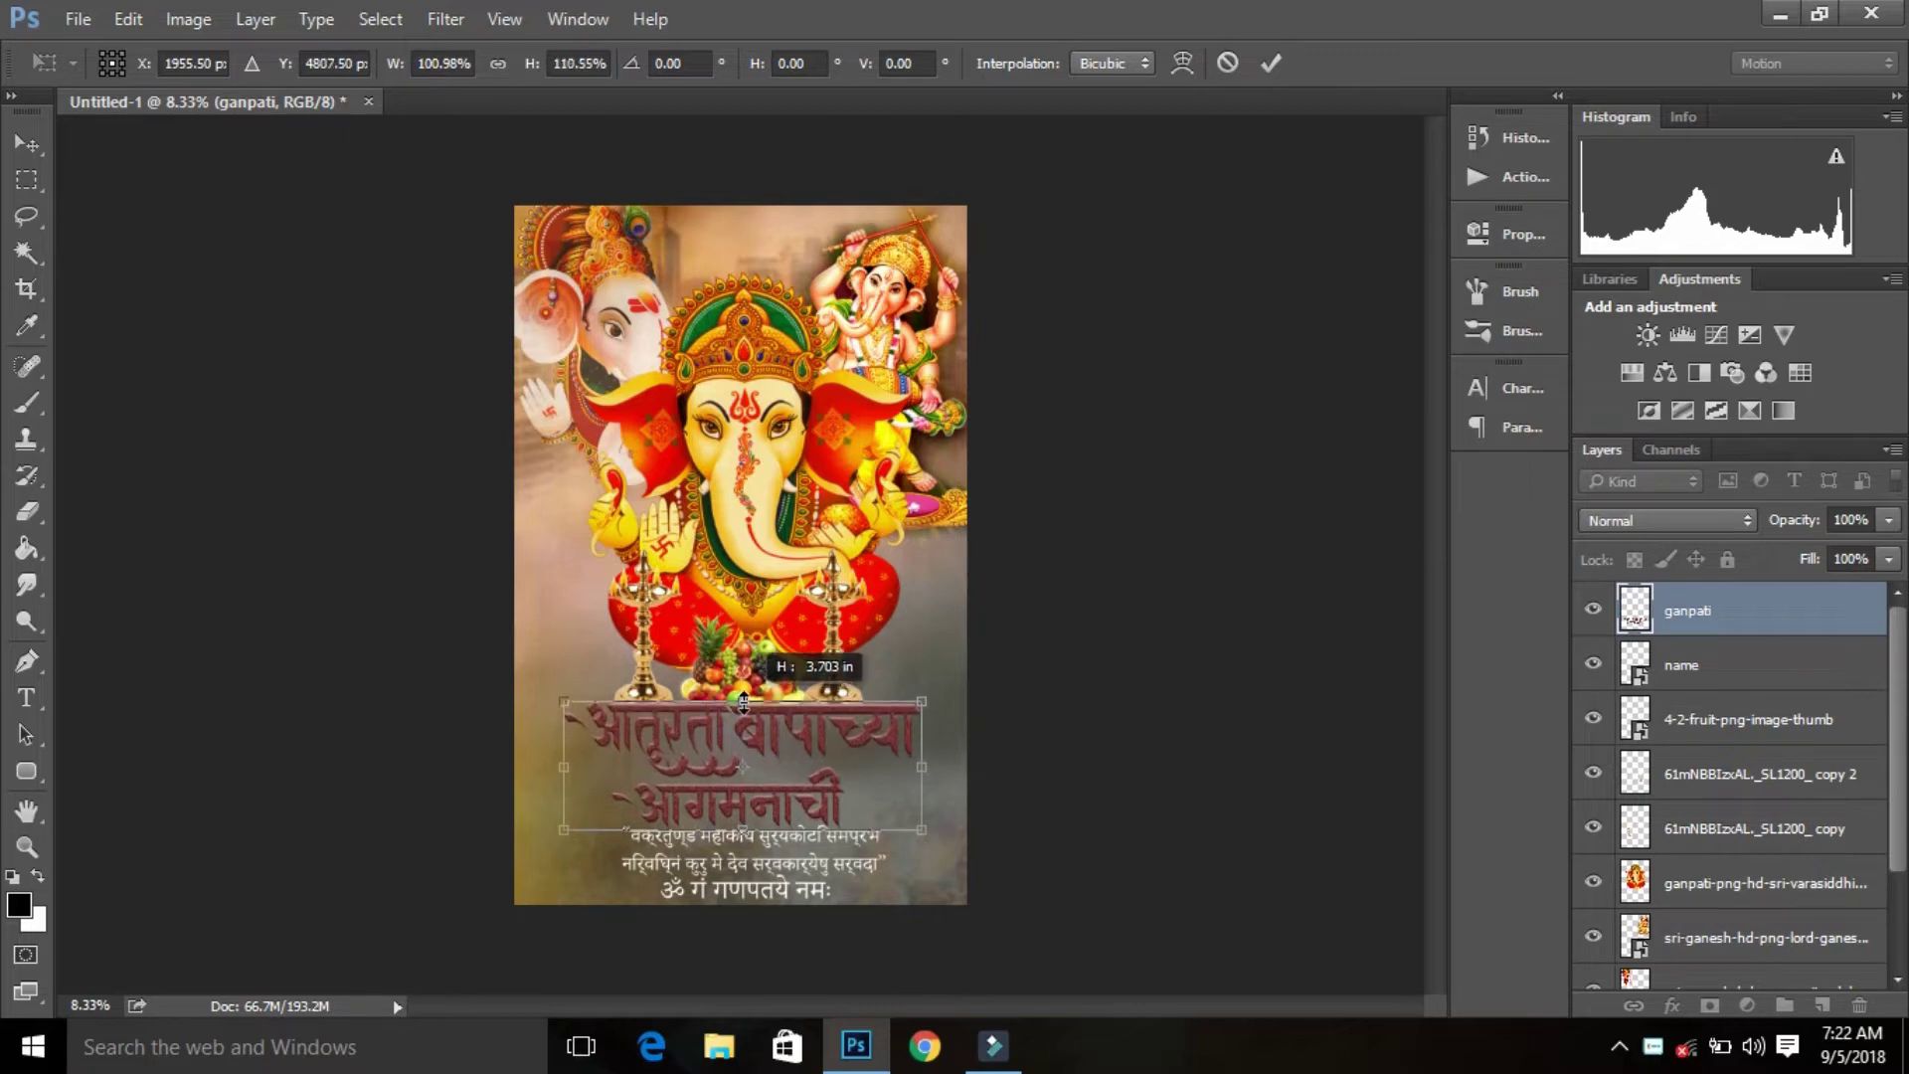
{"action": "key", "text": "Down"}
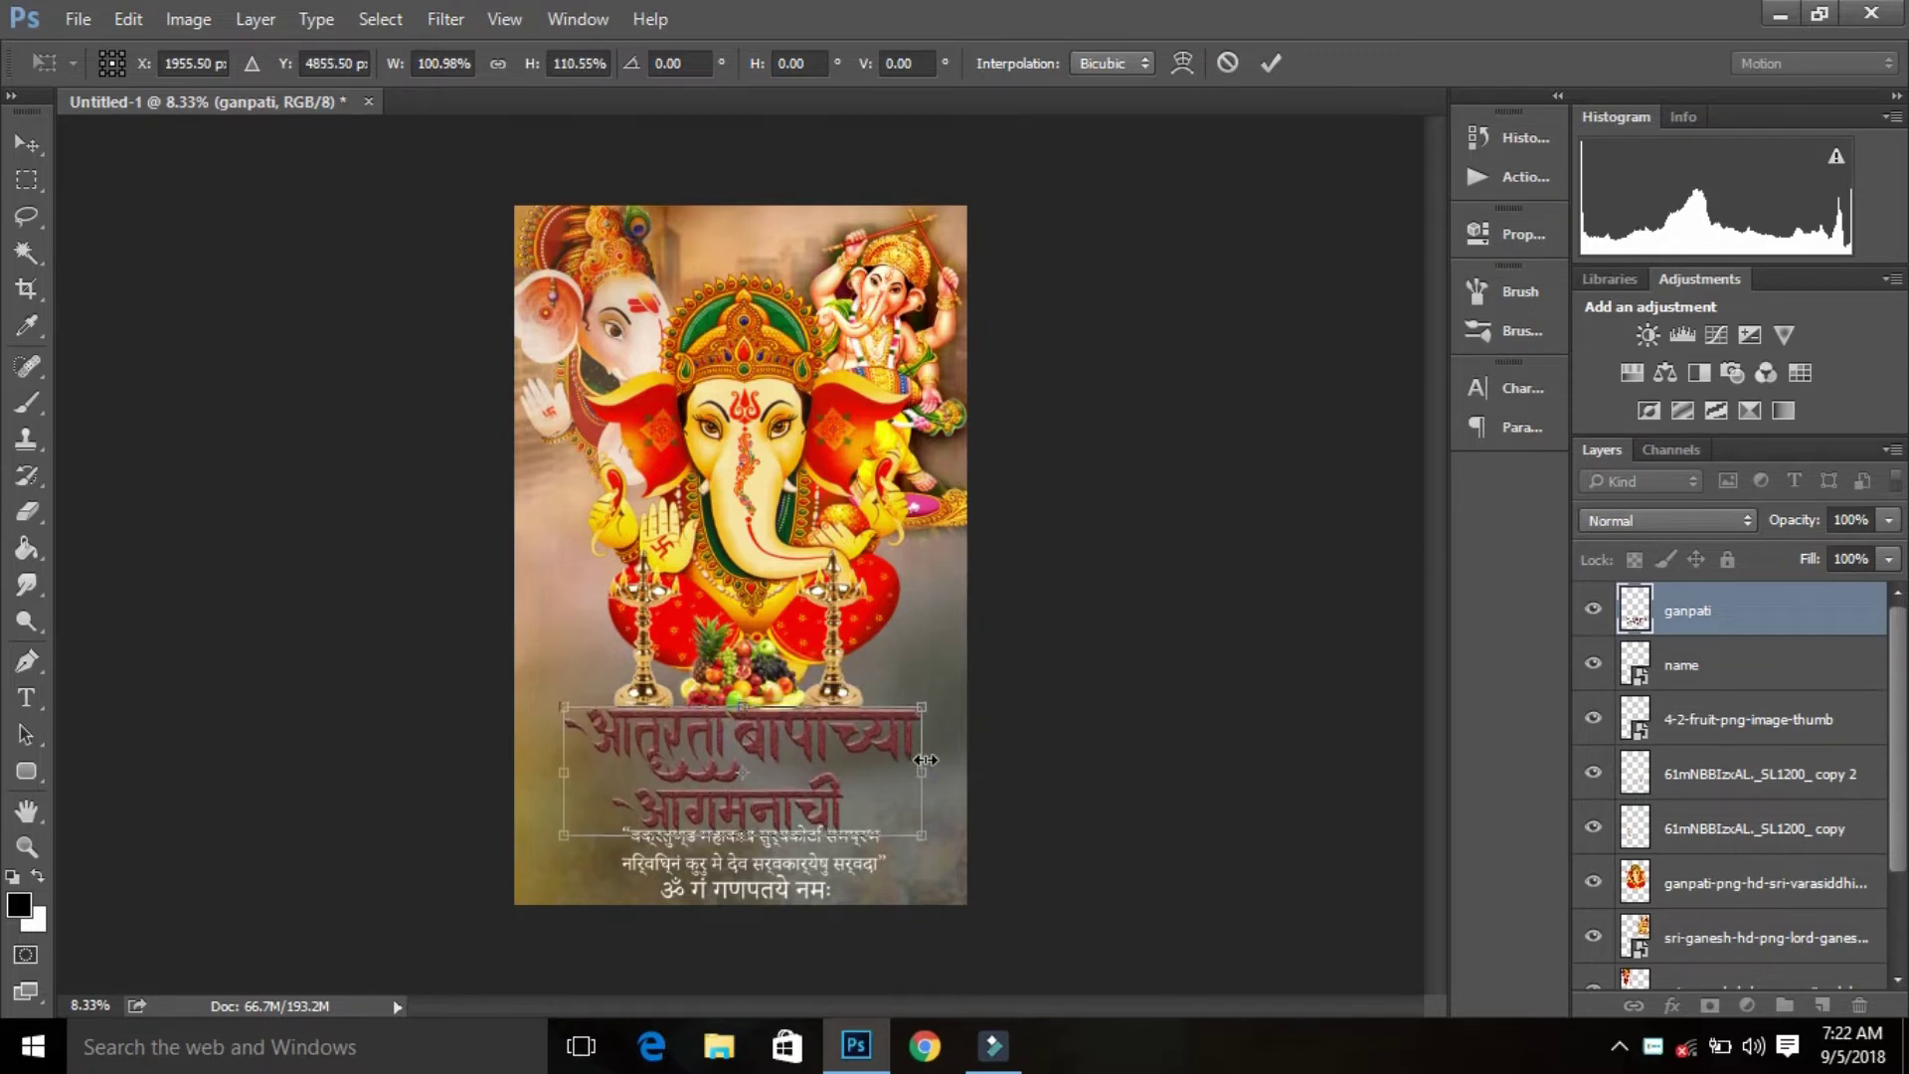
{"action": "key", "text": "Return"}
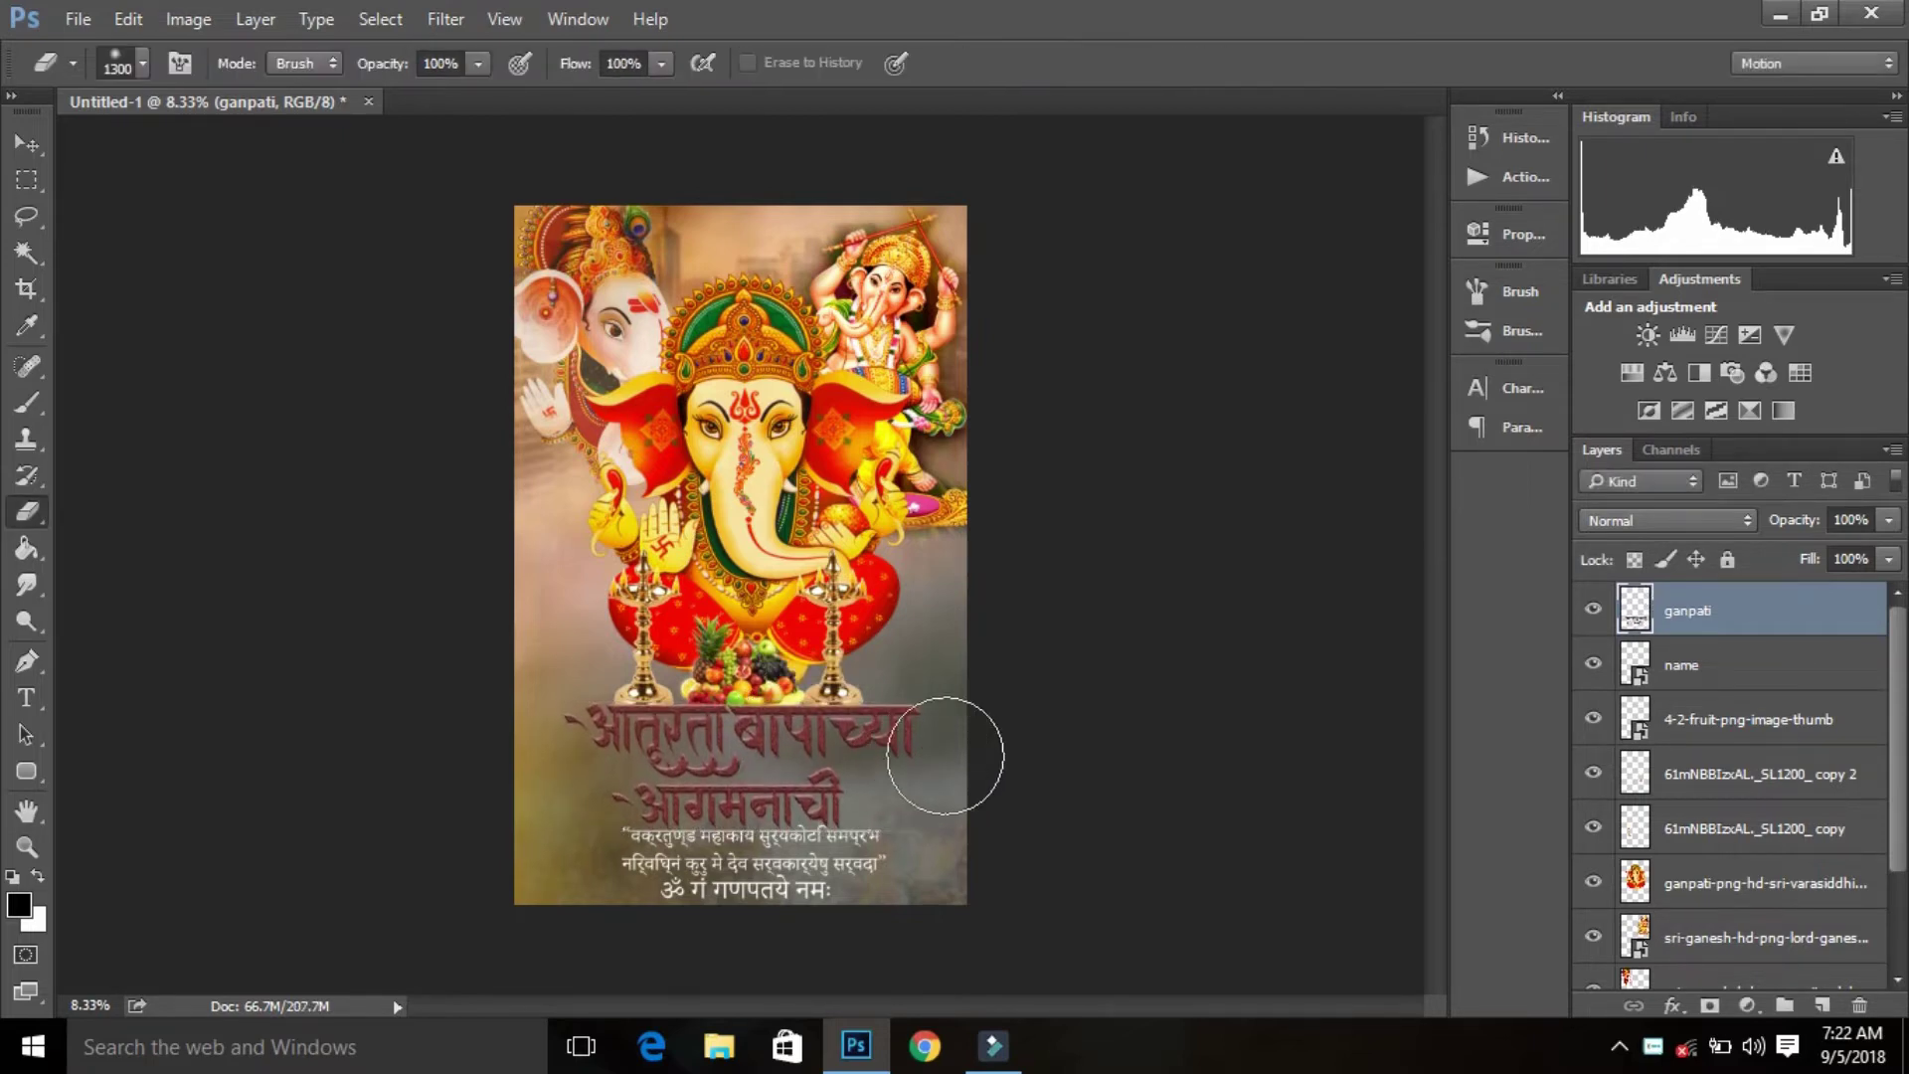
Step: Place the marigold garland image, enlarged to about 272%, along the poster's top edge
{"action": "left_click", "coordinate": [73, 22]}
{"action": "scroll", "coordinate": [1746, 930], "scroll_direction": "down", "scroll_amount": 3}
{"action": "scroll", "coordinate": [1745, 930], "scroll_direction": "down", "scroll_amount": 2}
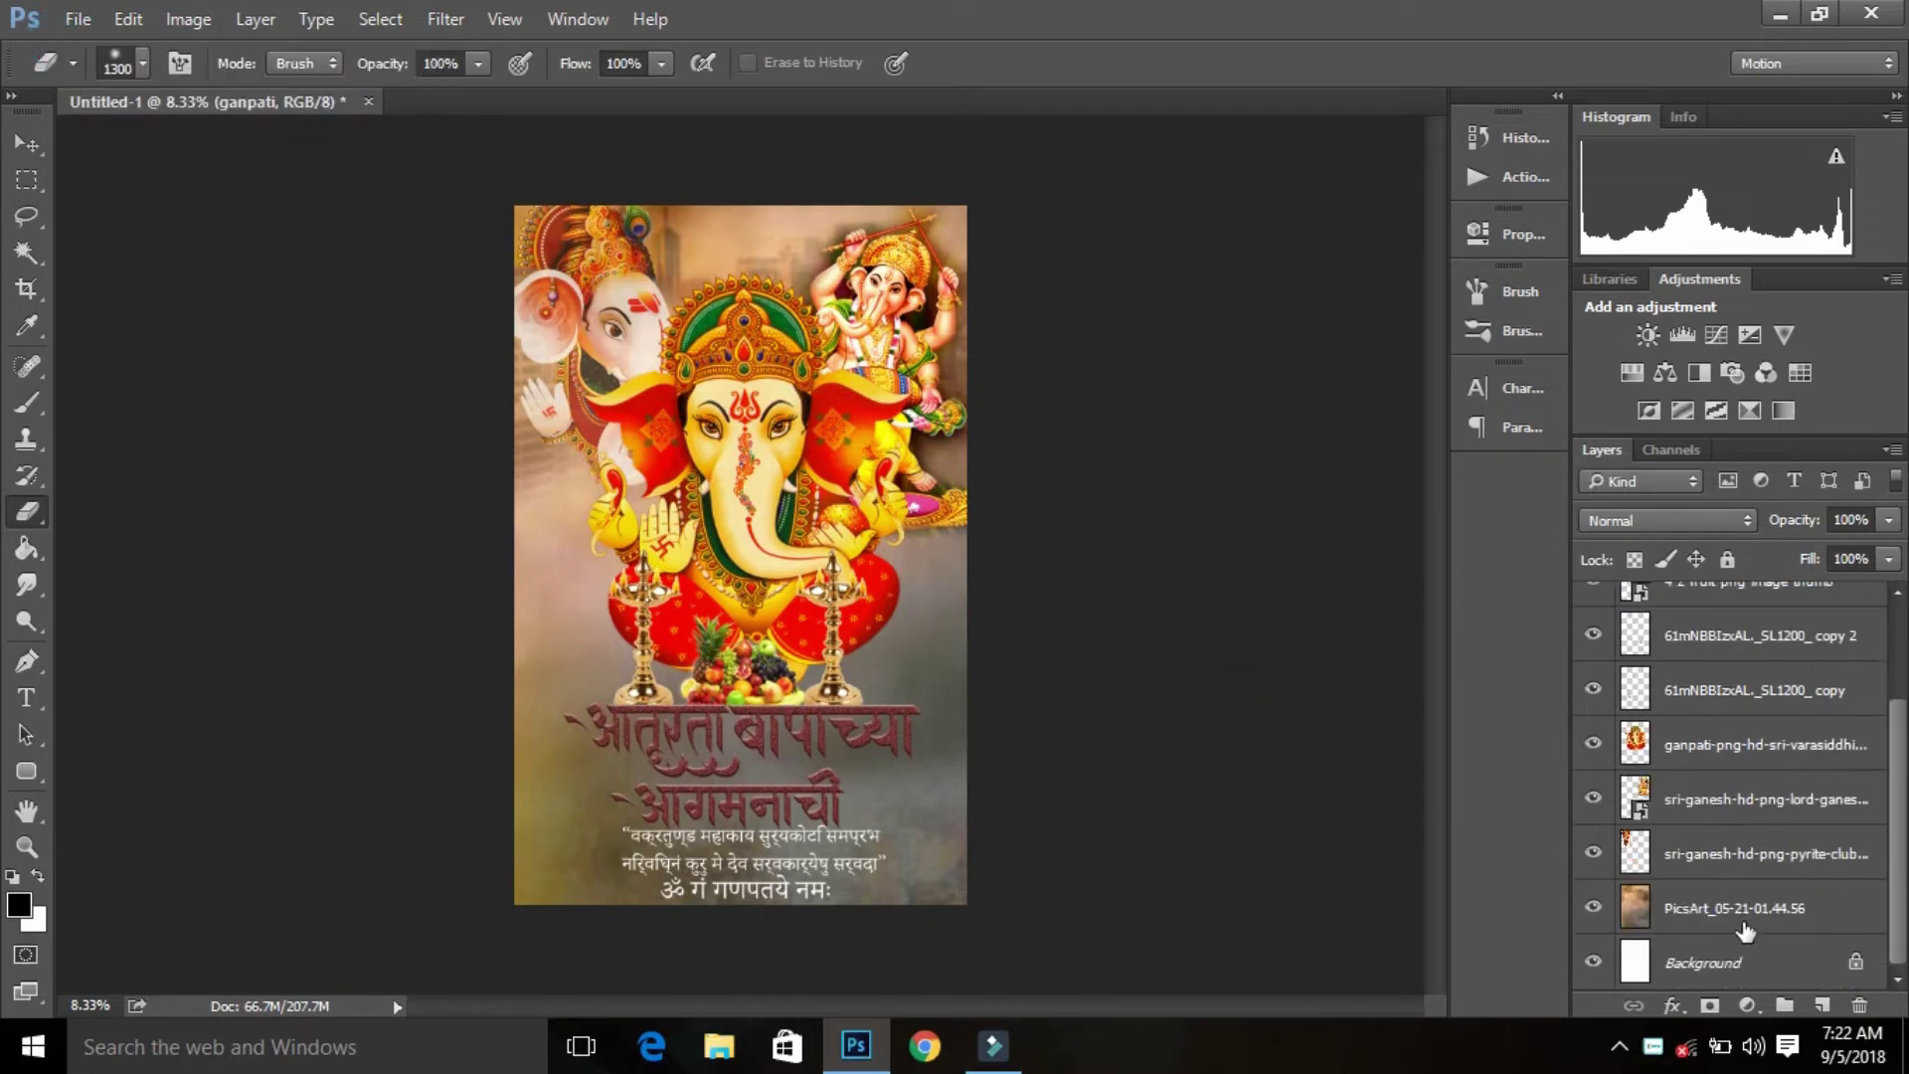
{"action": "left_click", "coordinate": [78, 19]}
{"action": "left_click", "coordinate": [193, 533]}
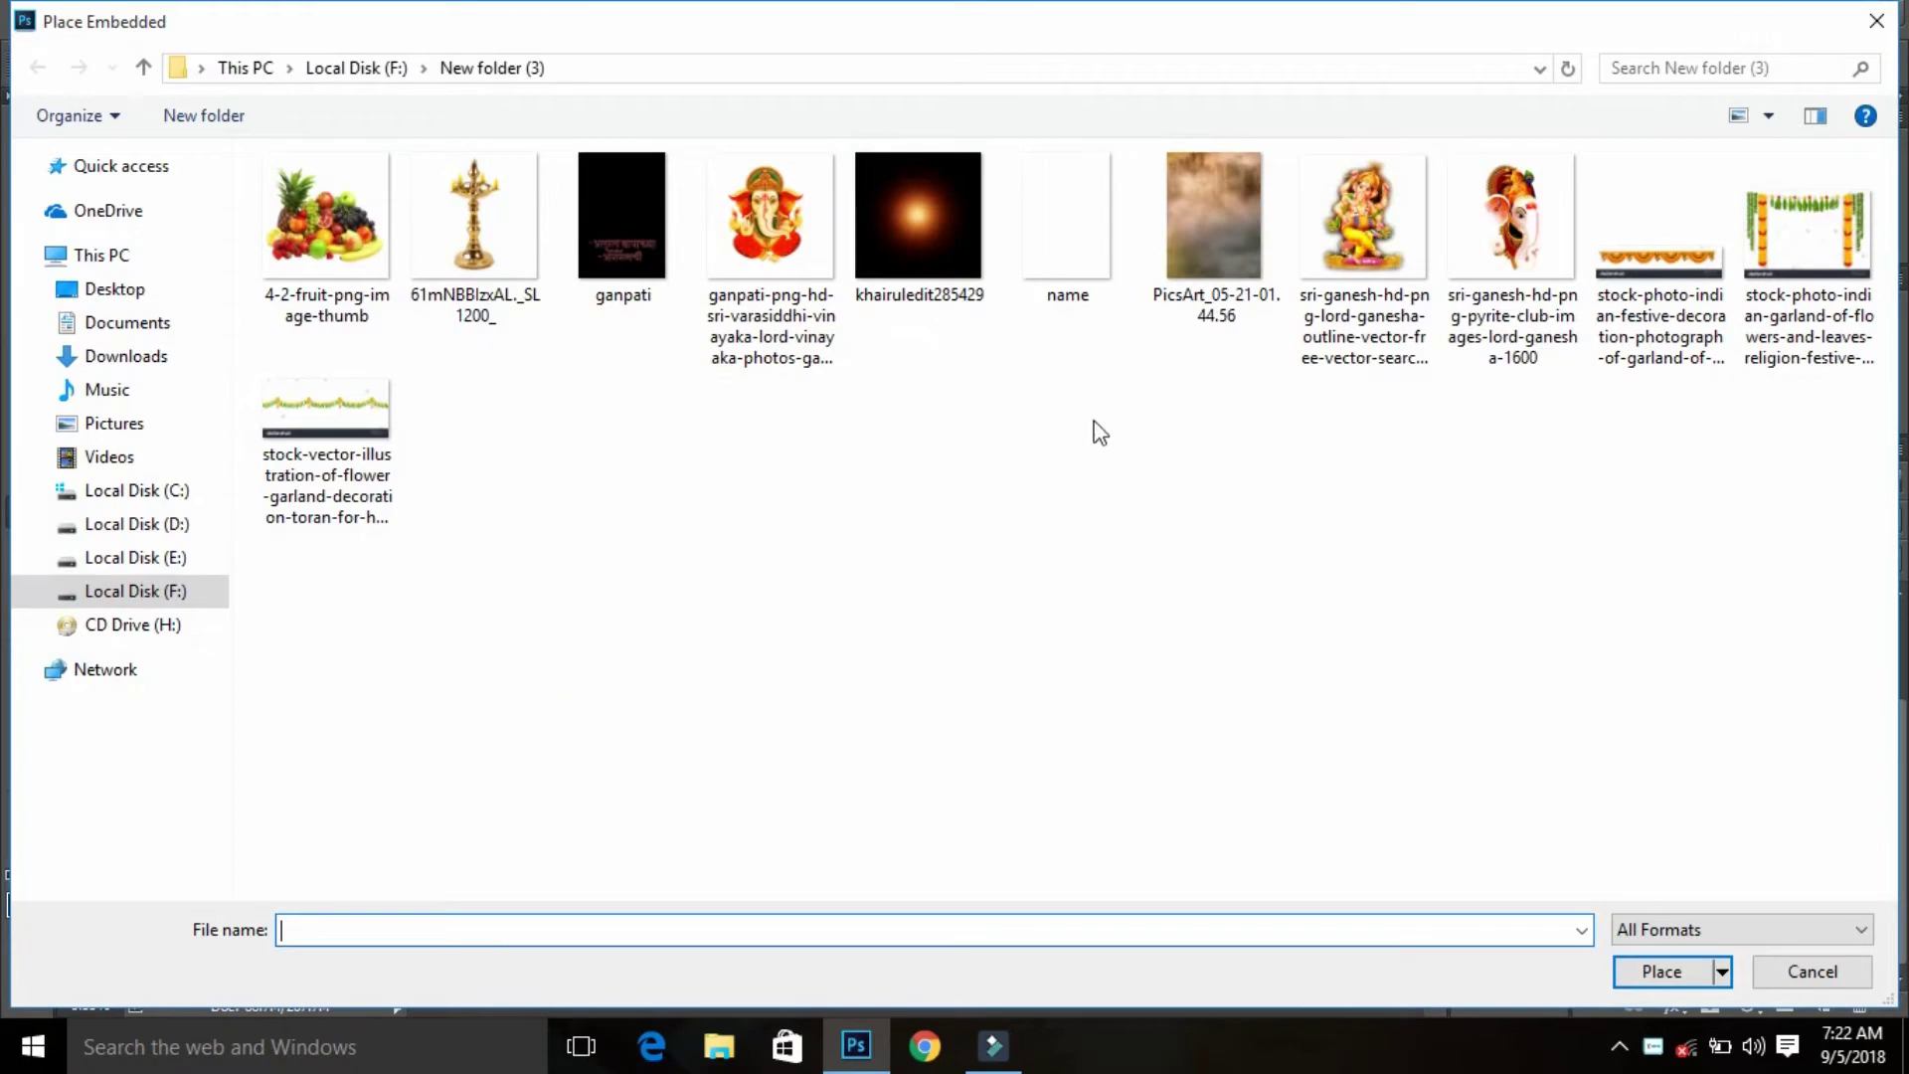
{"action": "left_click", "coordinate": [1666, 298]}
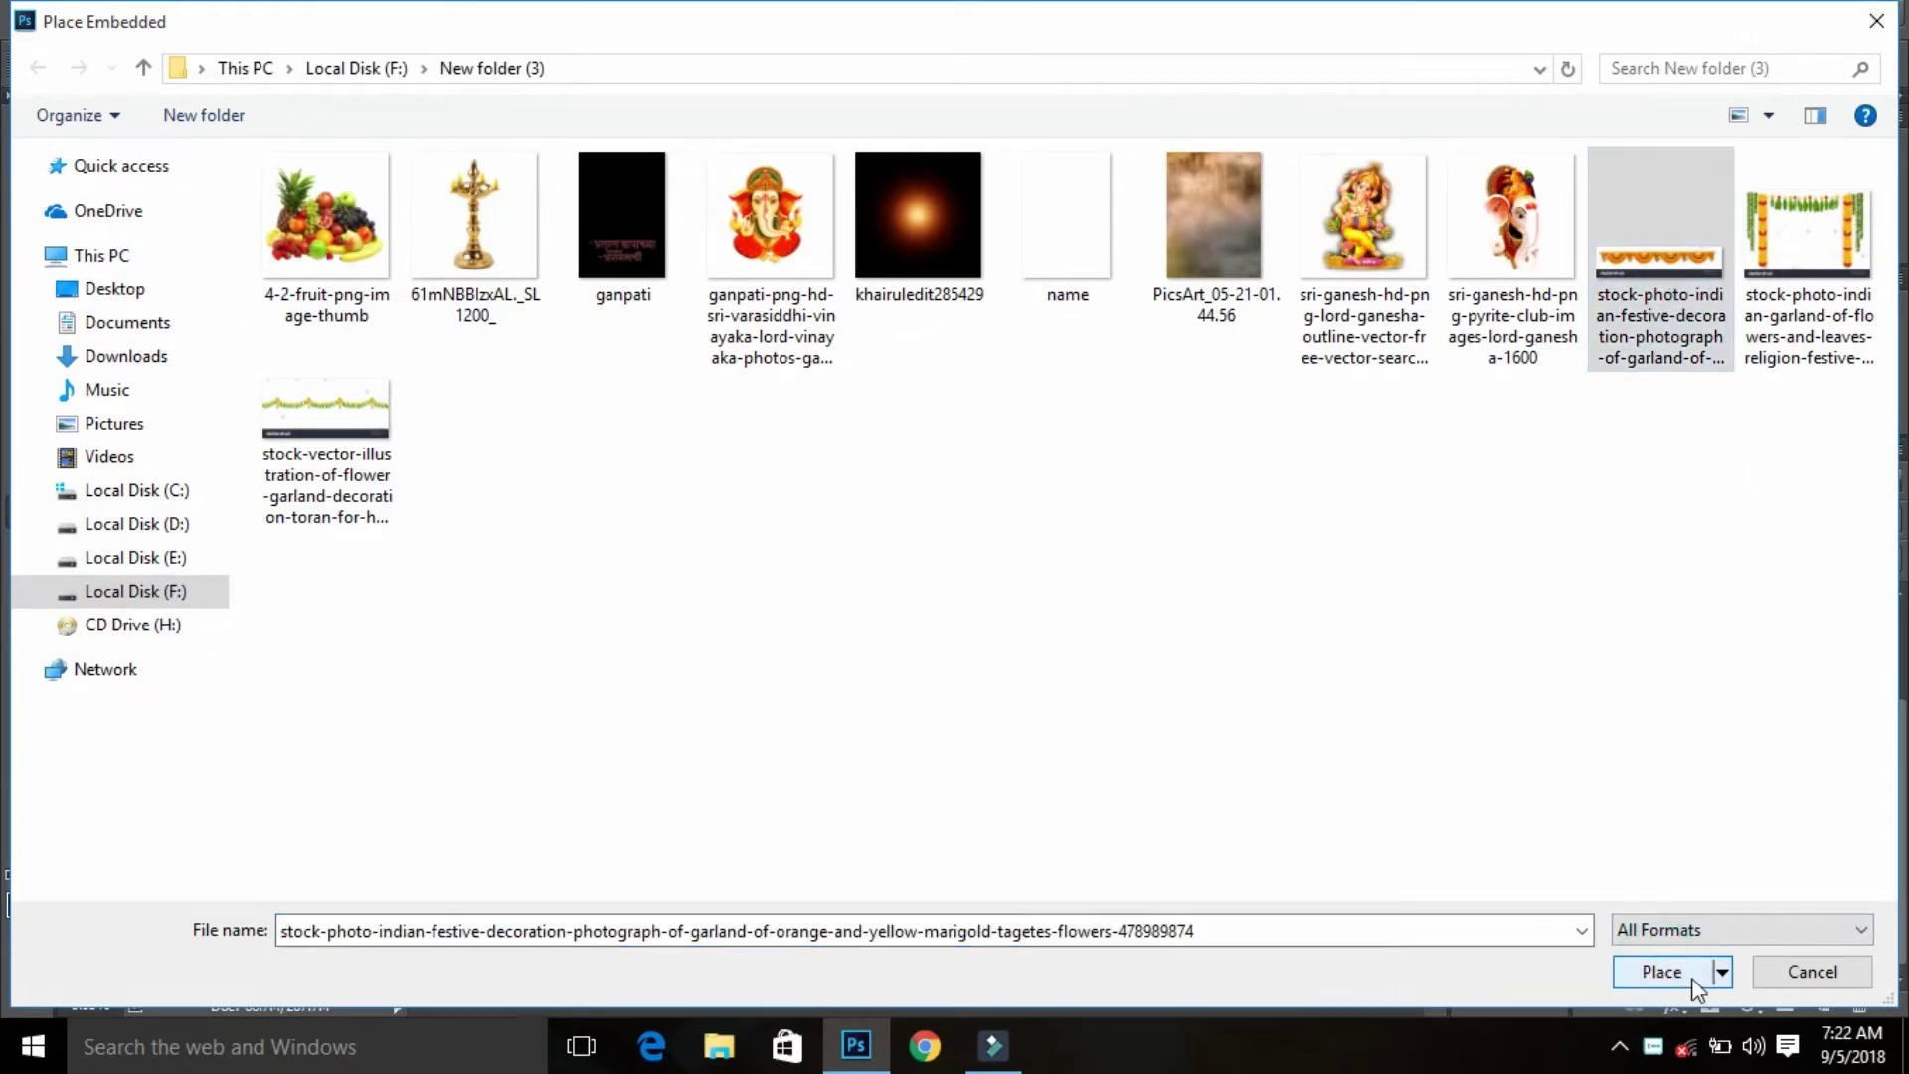
{"action": "left_click", "coordinate": [1693, 978]}
{"action": "left_click_drag", "start_coordinate": [834, 589], "coordinate": [965, 673]}
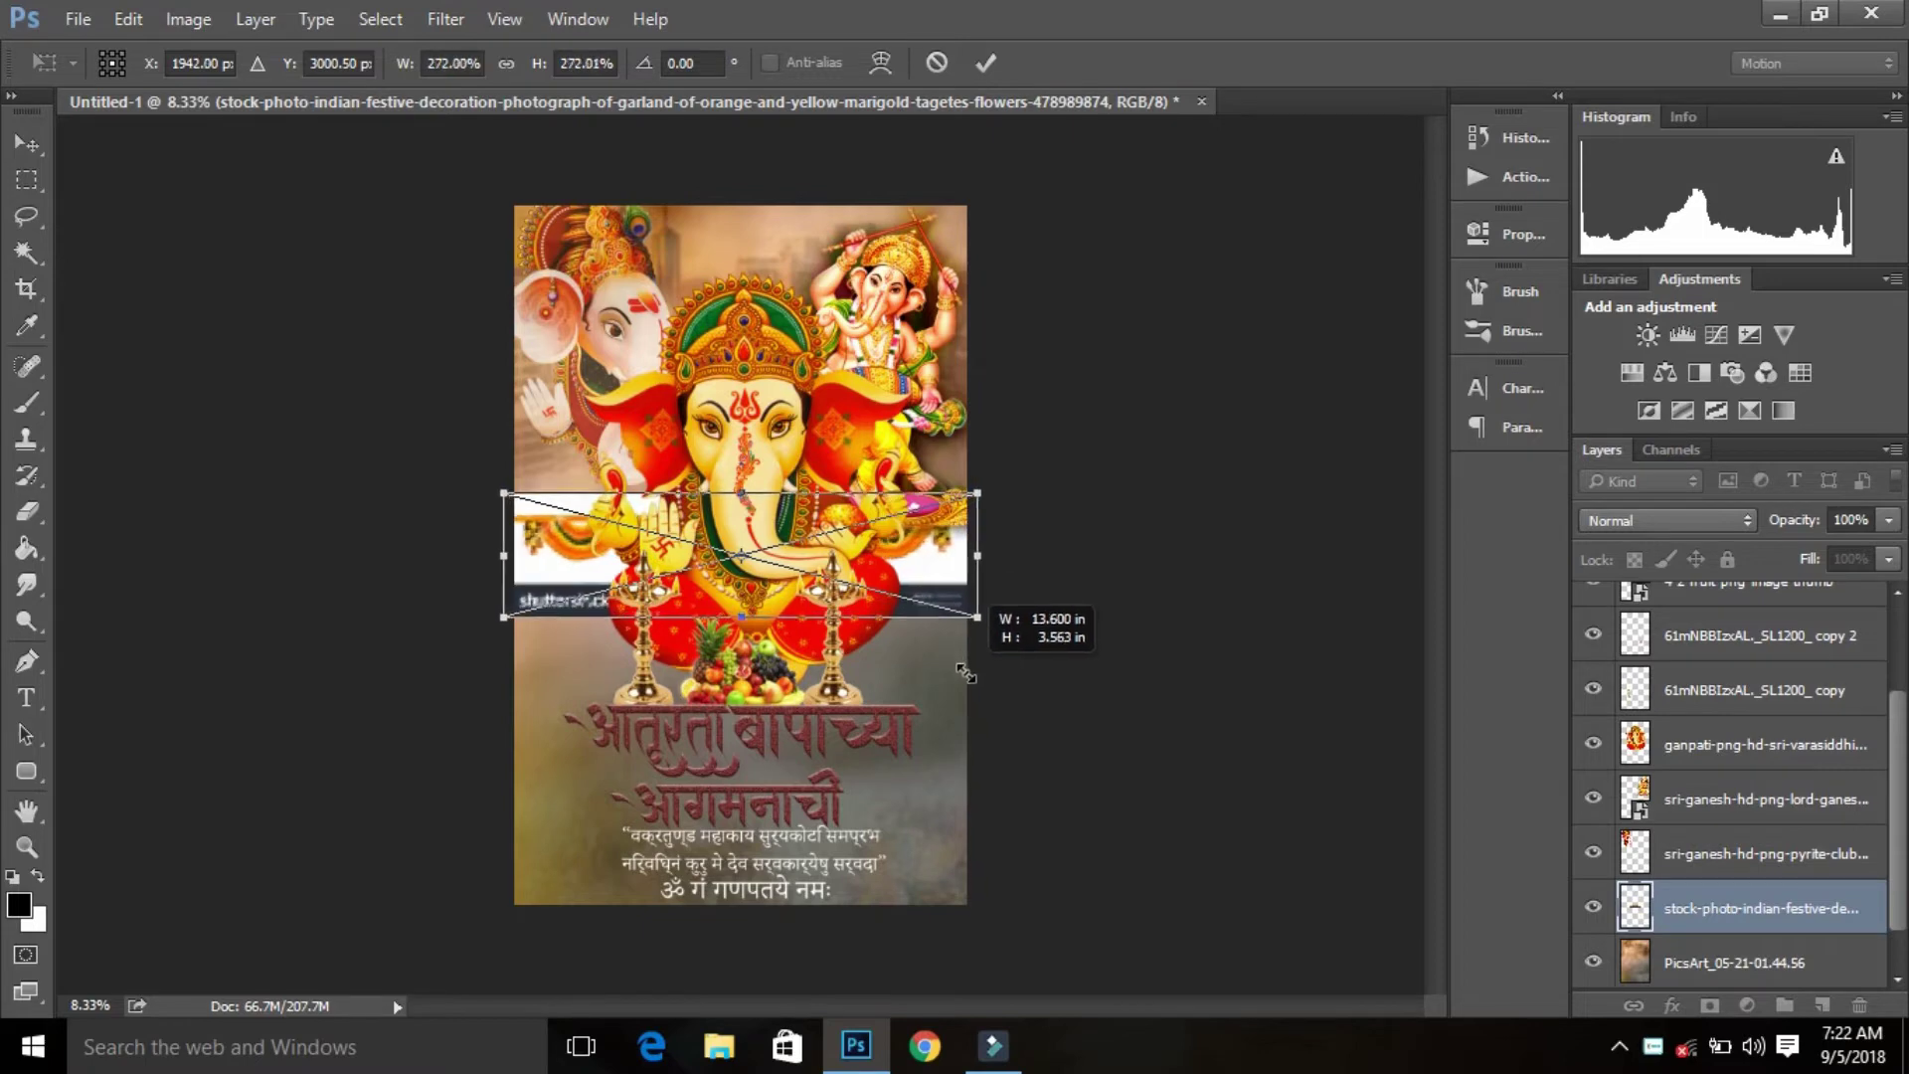
{"action": "left_click_drag", "start_coordinate": [899, 555], "coordinate": [881, 254]}
{"action": "key", "text": "Right"}
{"action": "key", "text": "Right"}
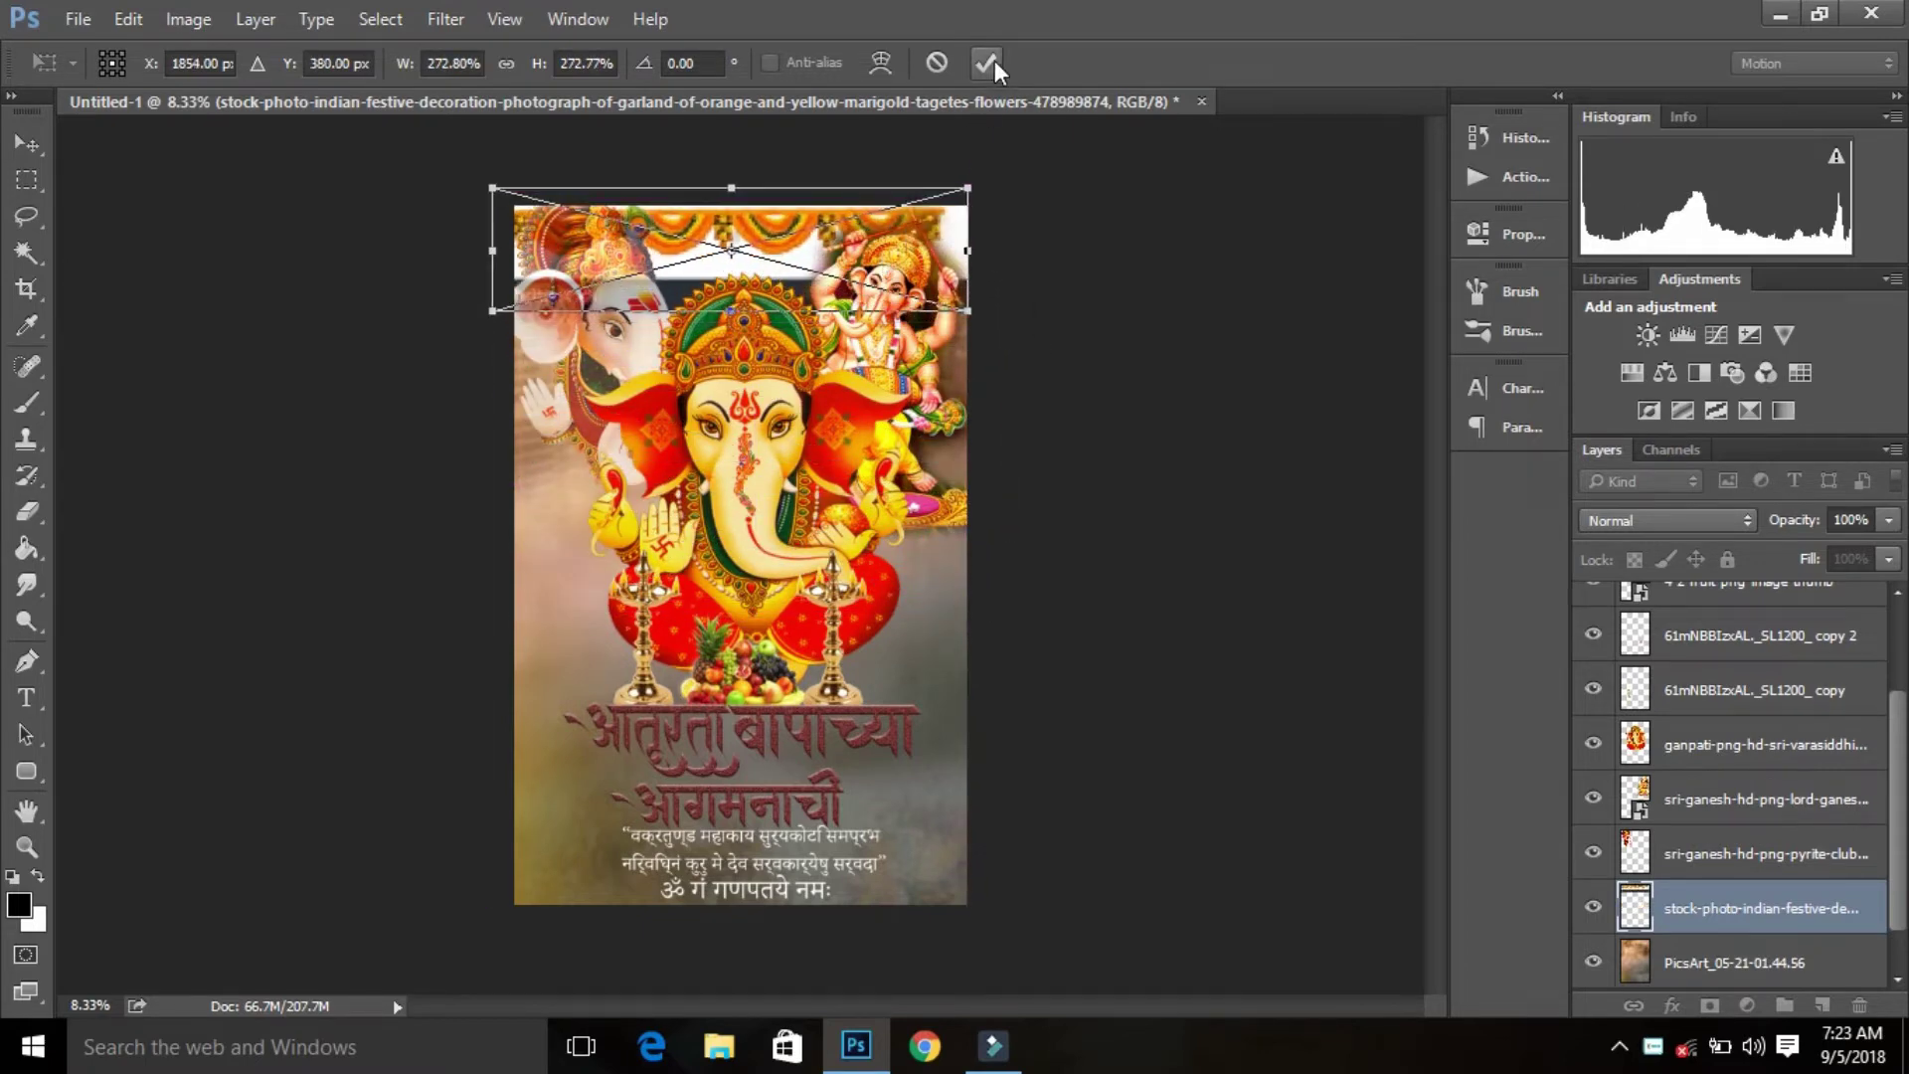
{"action": "key", "text": "Right"}
{"action": "key", "text": "Right"}
{"action": "key", "text": "Right"}
{"action": "key", "text": "Right"}
{"action": "key", "text": "Right"}
{"action": "key", "text": "Right"}
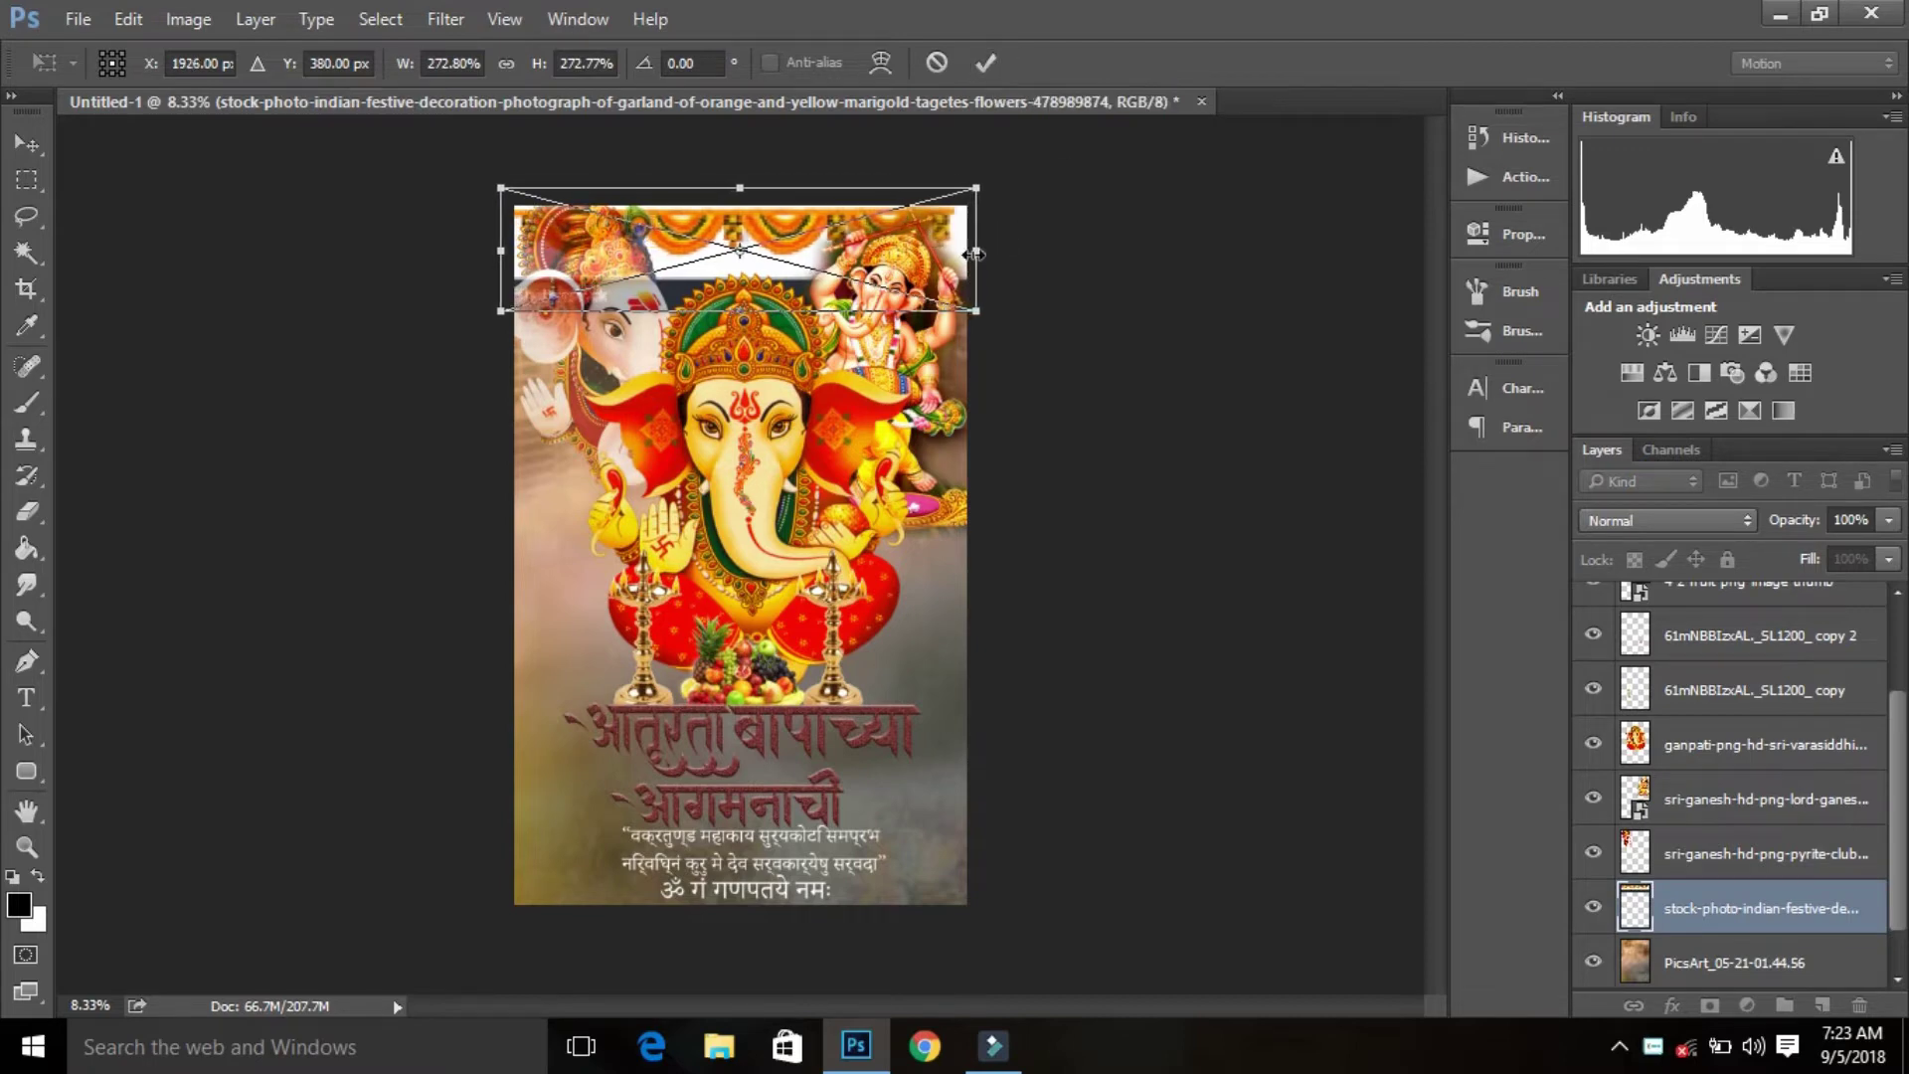
{"action": "key", "text": "e"}
Step: Set the garland to Darken blending and stretch it to about 109% height
{"action": "left_click", "coordinate": [985, 61]}
{"action": "left_click", "coordinate": [1668, 521]}
{"action": "left_click", "coordinate": [1619, 599]}
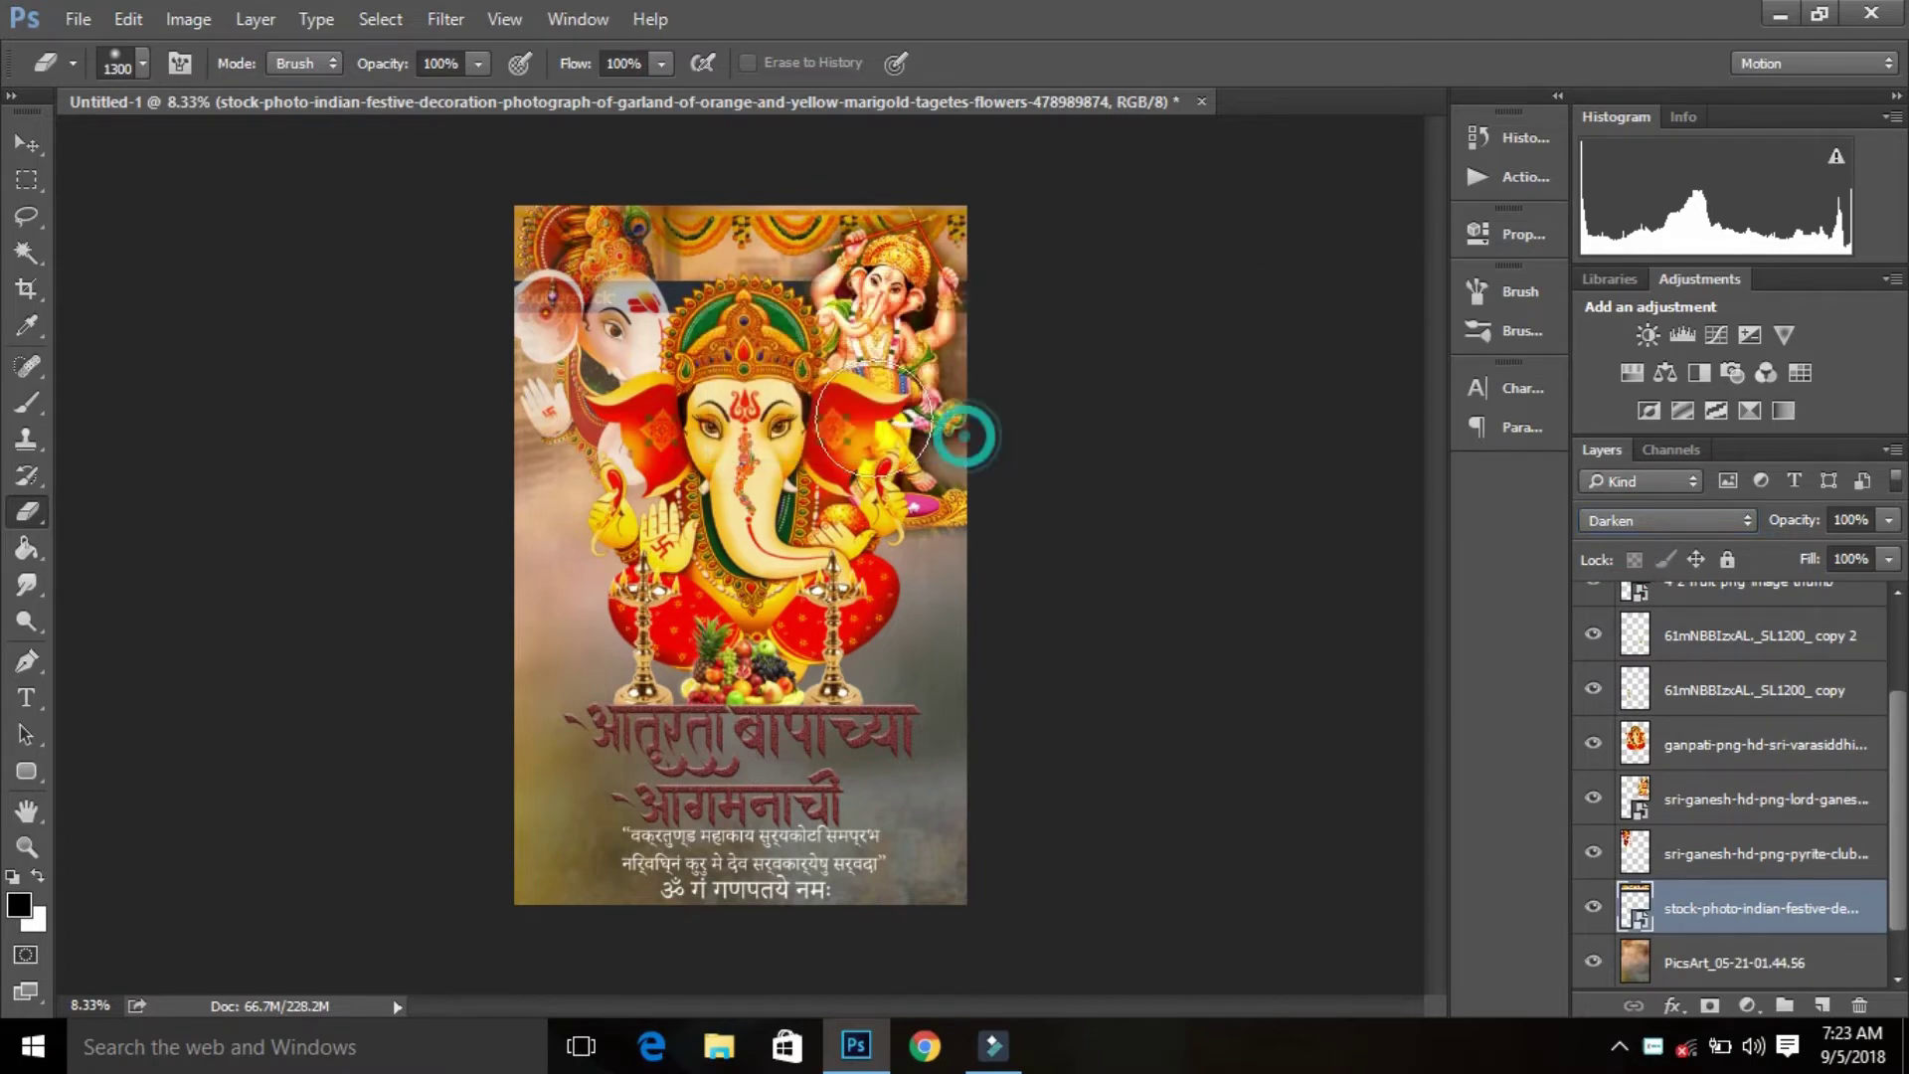
{"action": "left_click_drag", "start_coordinate": [495, 341], "coordinate": [652, 348]}
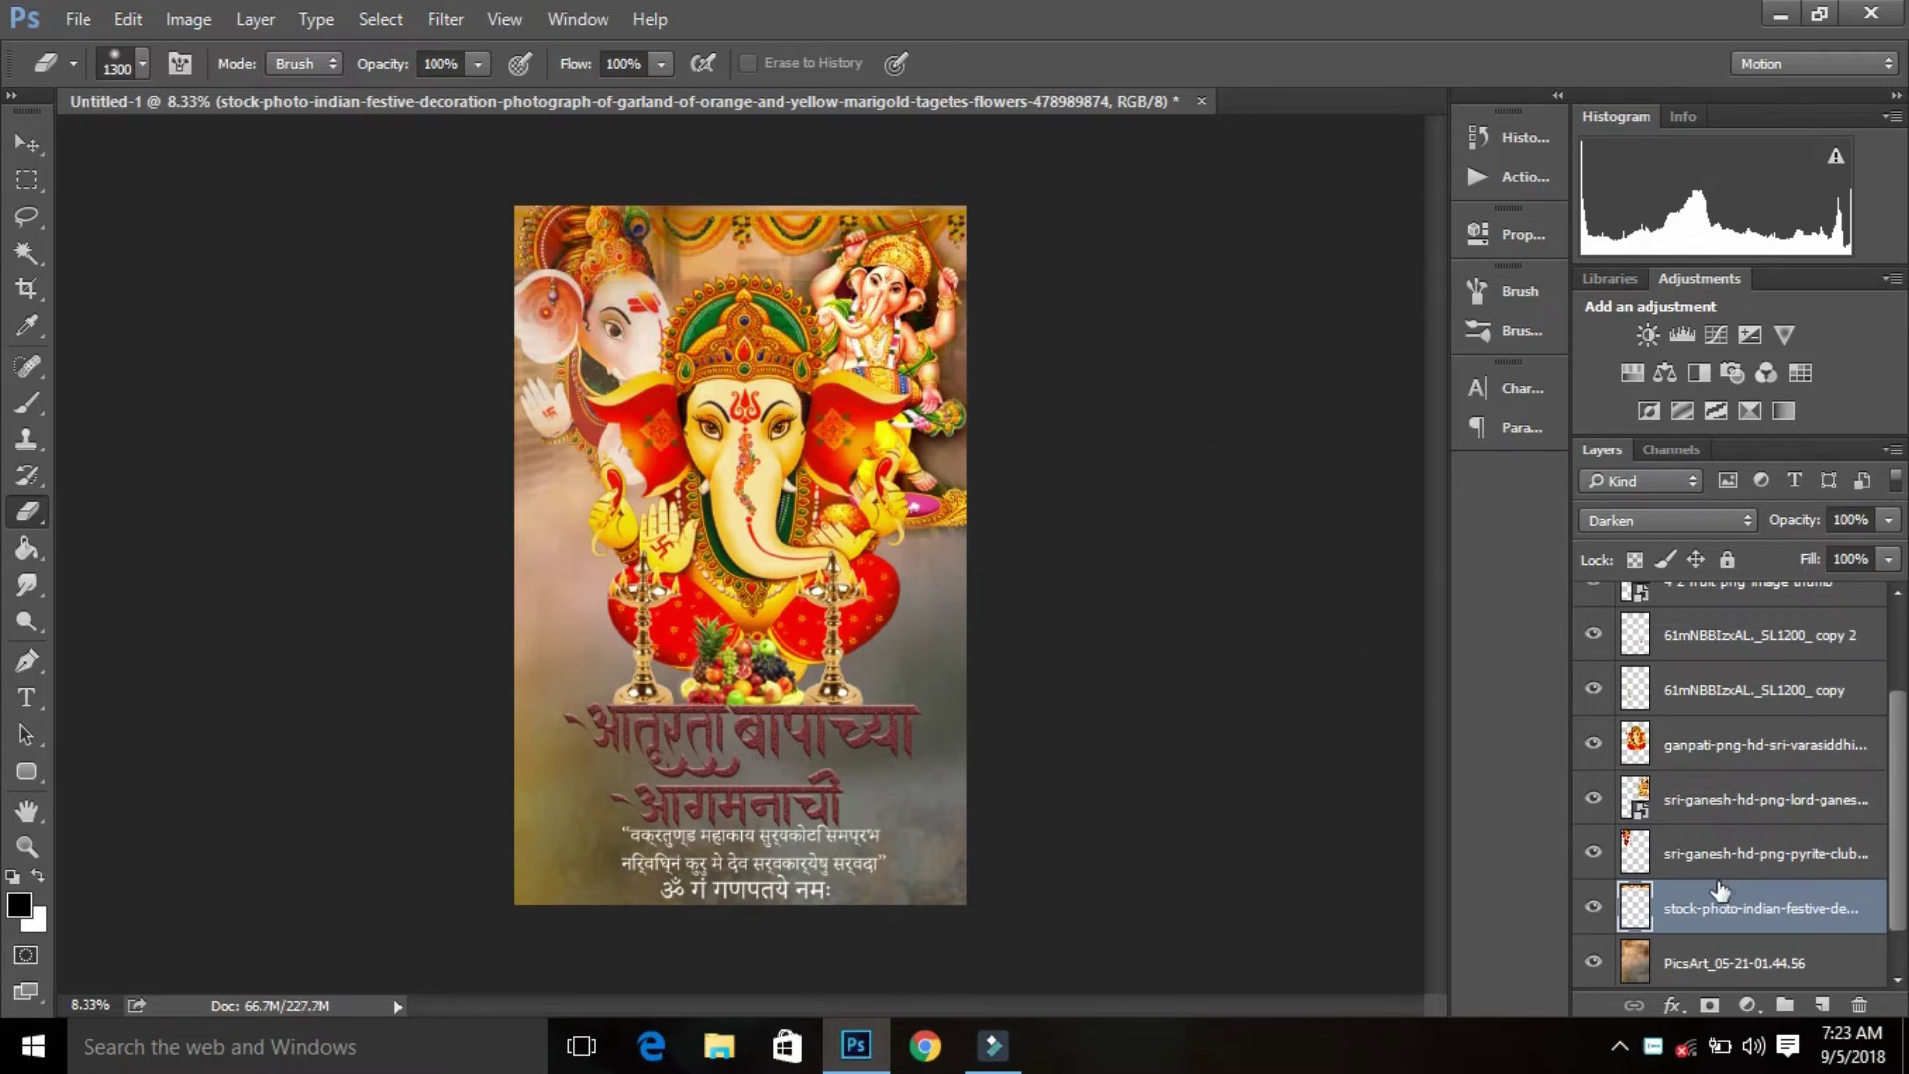
{"action": "key", "text": "ctrl+t"}
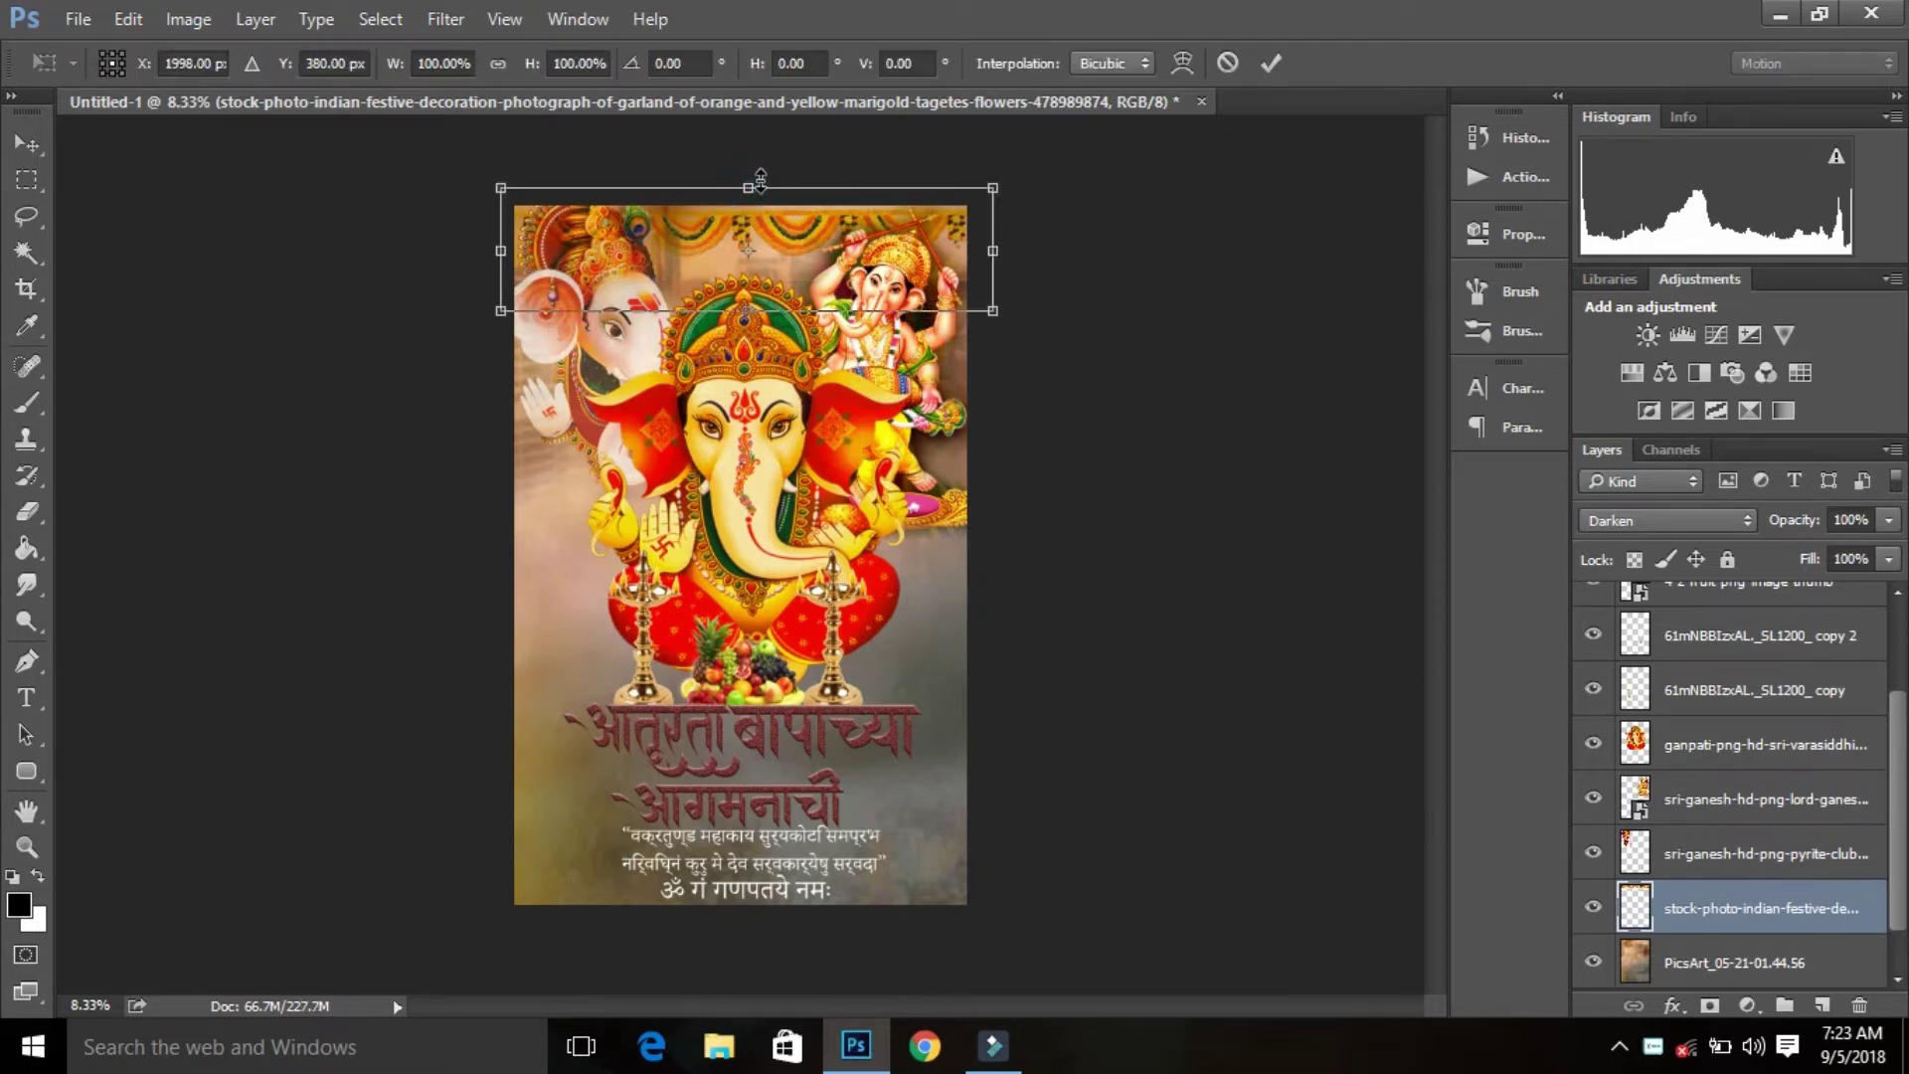
{"action": "left_click_drag", "start_coordinate": [760, 182], "coordinate": [760, 176]}
{"action": "left_click_drag", "start_coordinate": [910, 237], "coordinate": [910, 241]}
{"action": "left_click", "coordinate": [1273, 66]}
Step: Place the flower toran image, enlarged to about 270%, across the poster's top
{"action": "left_click", "coordinate": [78, 19]}
{"action": "left_click", "coordinate": [207, 534]}
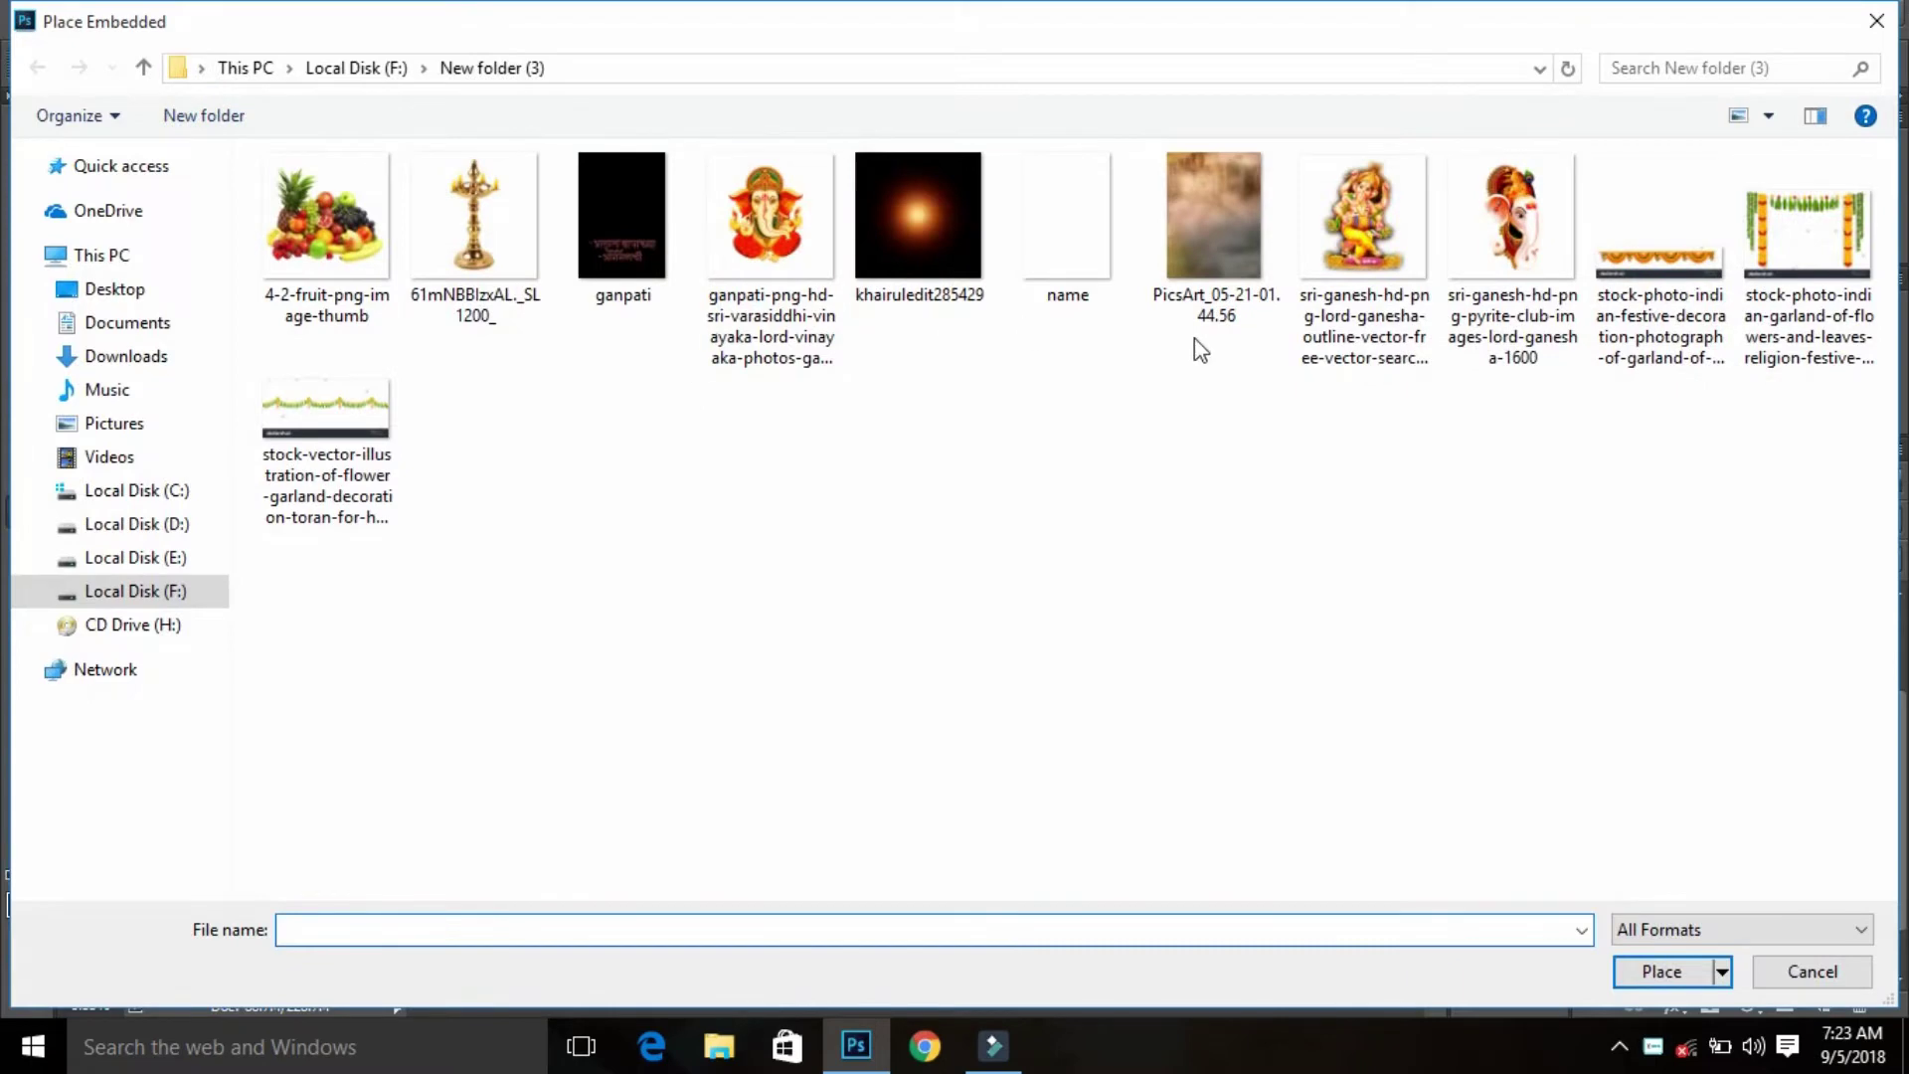
{"action": "left_click", "coordinate": [326, 418]}
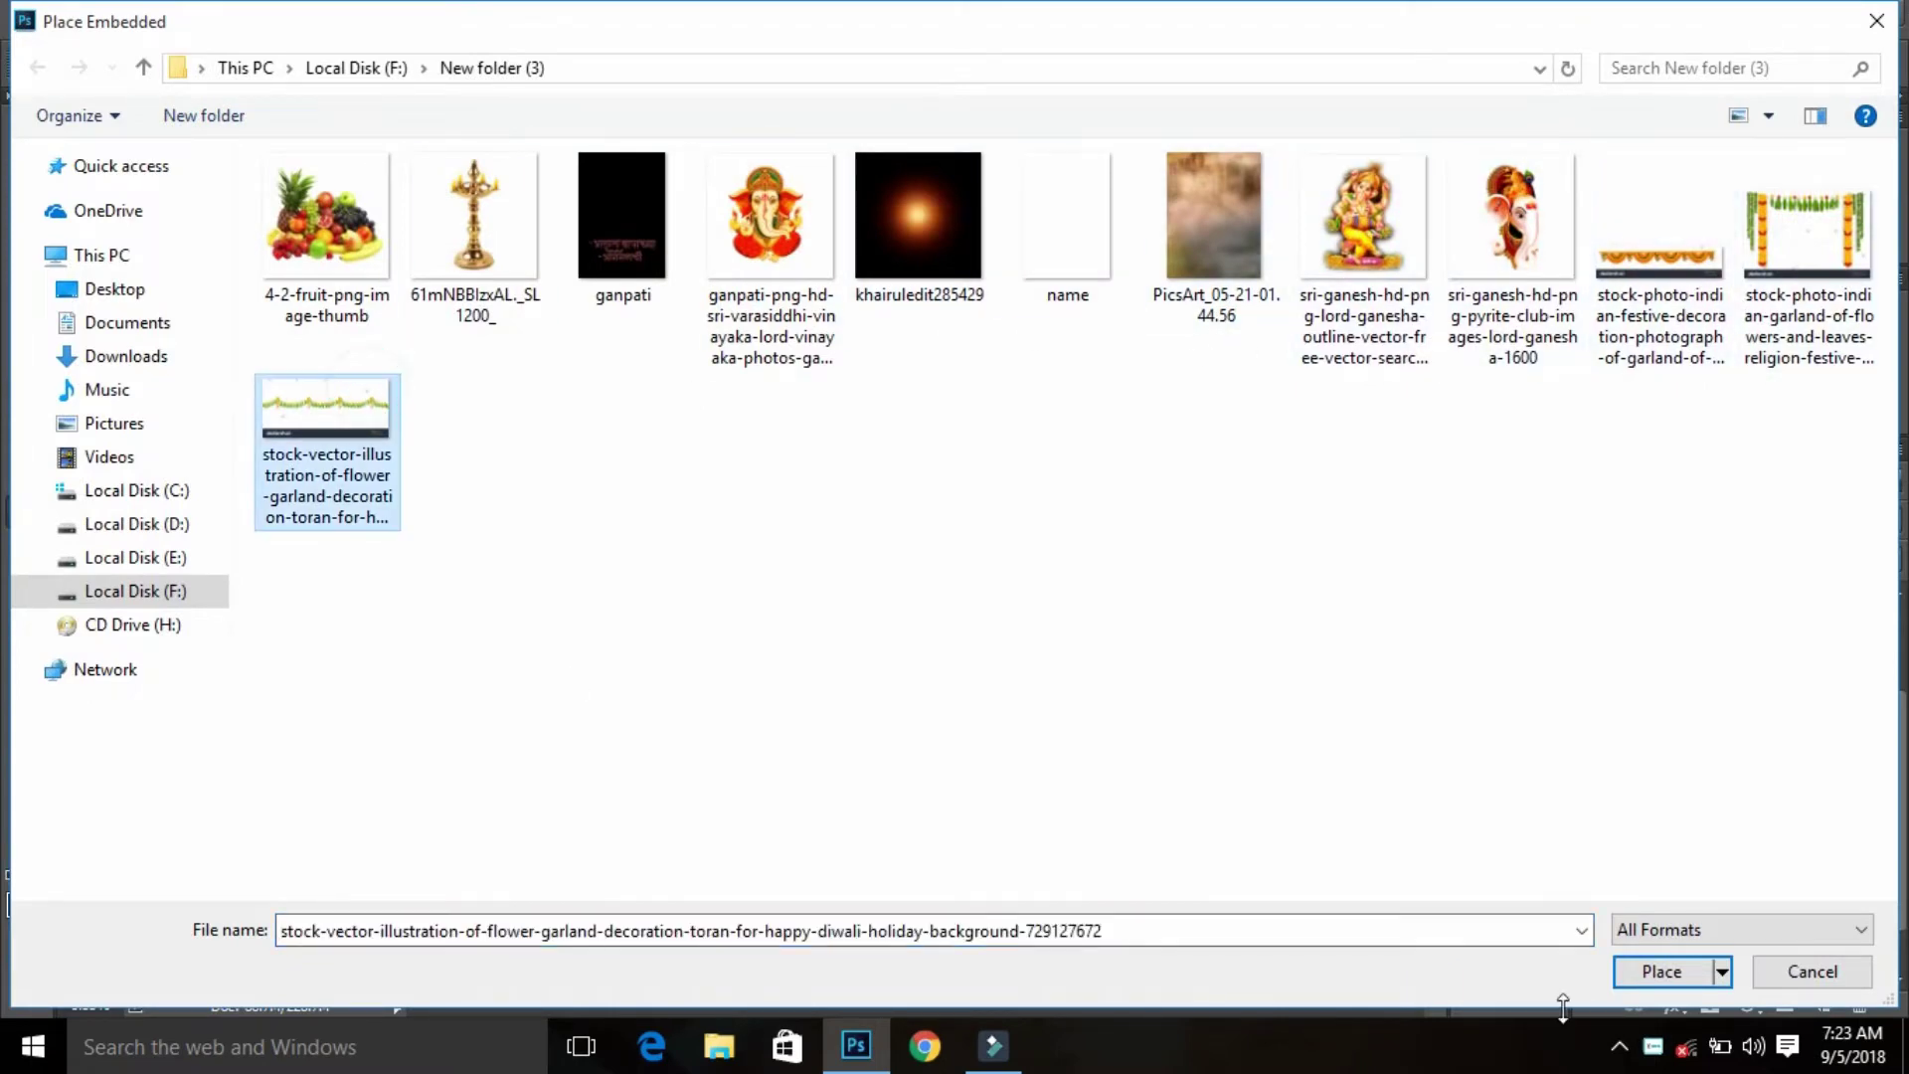
{"action": "left_click", "coordinate": [1641, 977]}
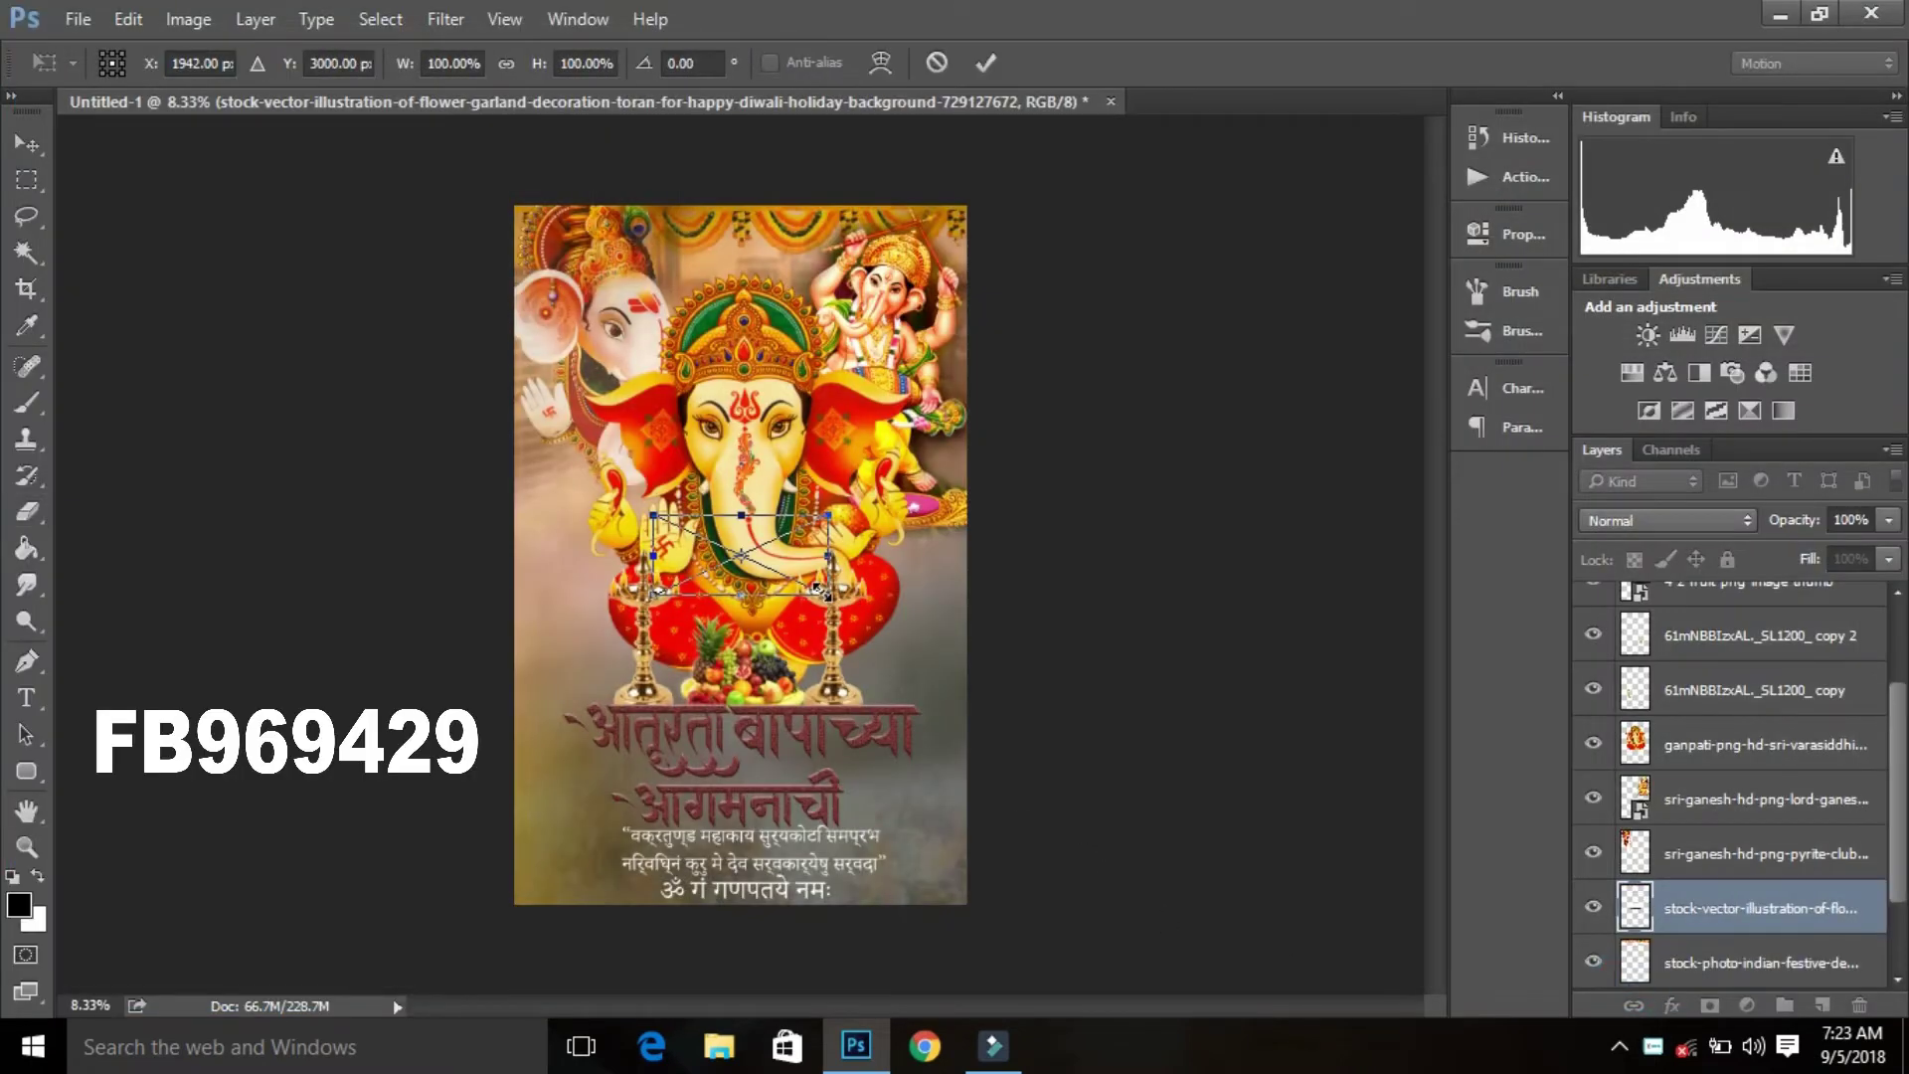
{"action": "left_click_drag", "start_coordinate": [830, 594], "coordinate": [980, 630]}
{"action": "left_click_drag", "start_coordinate": [892, 563], "coordinate": [870, 297]}
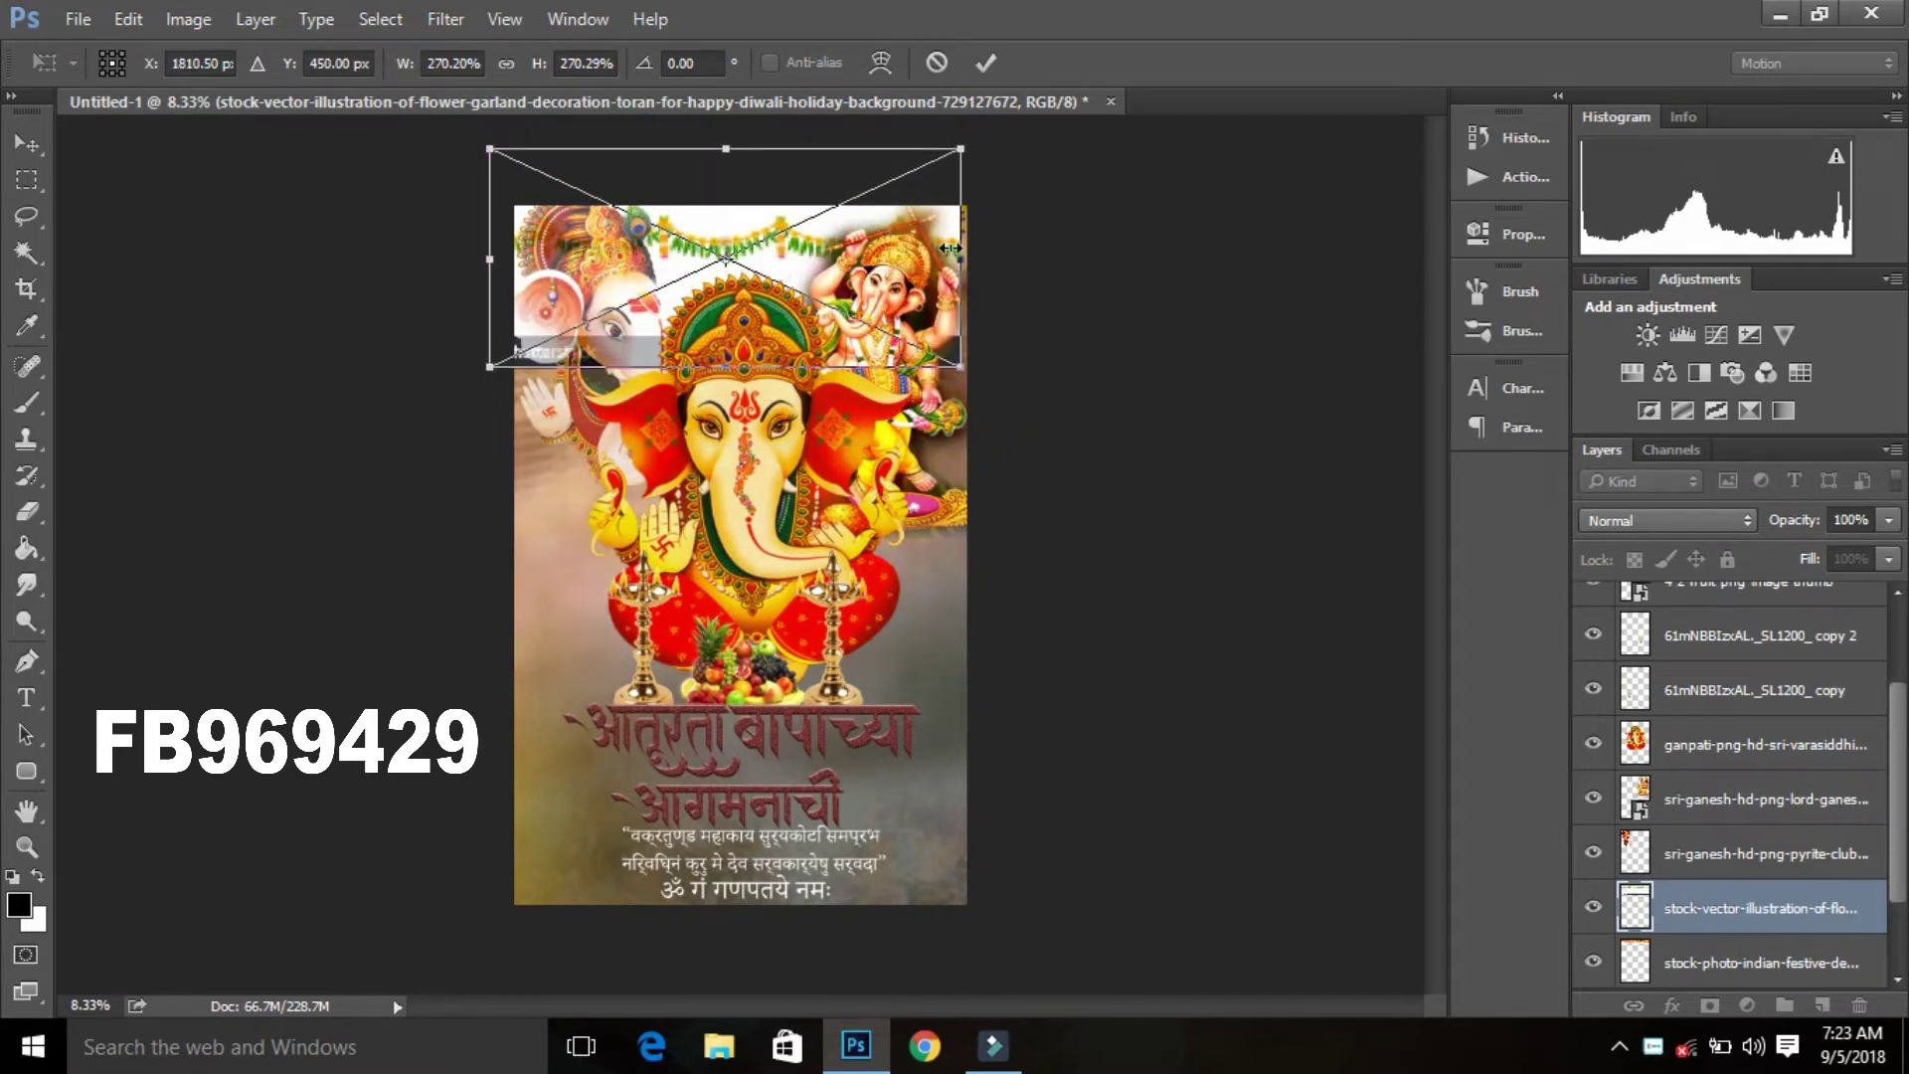
{"action": "left_click_drag", "start_coordinate": [961, 257], "coordinate": [993, 258]}
{"action": "left_click", "coordinate": [986, 62]}
{"action": "key", "text": "e"}
Step: Set the toran layer to Darken blending and rasterize it
{"action": "left_click", "coordinate": [1668, 521]}
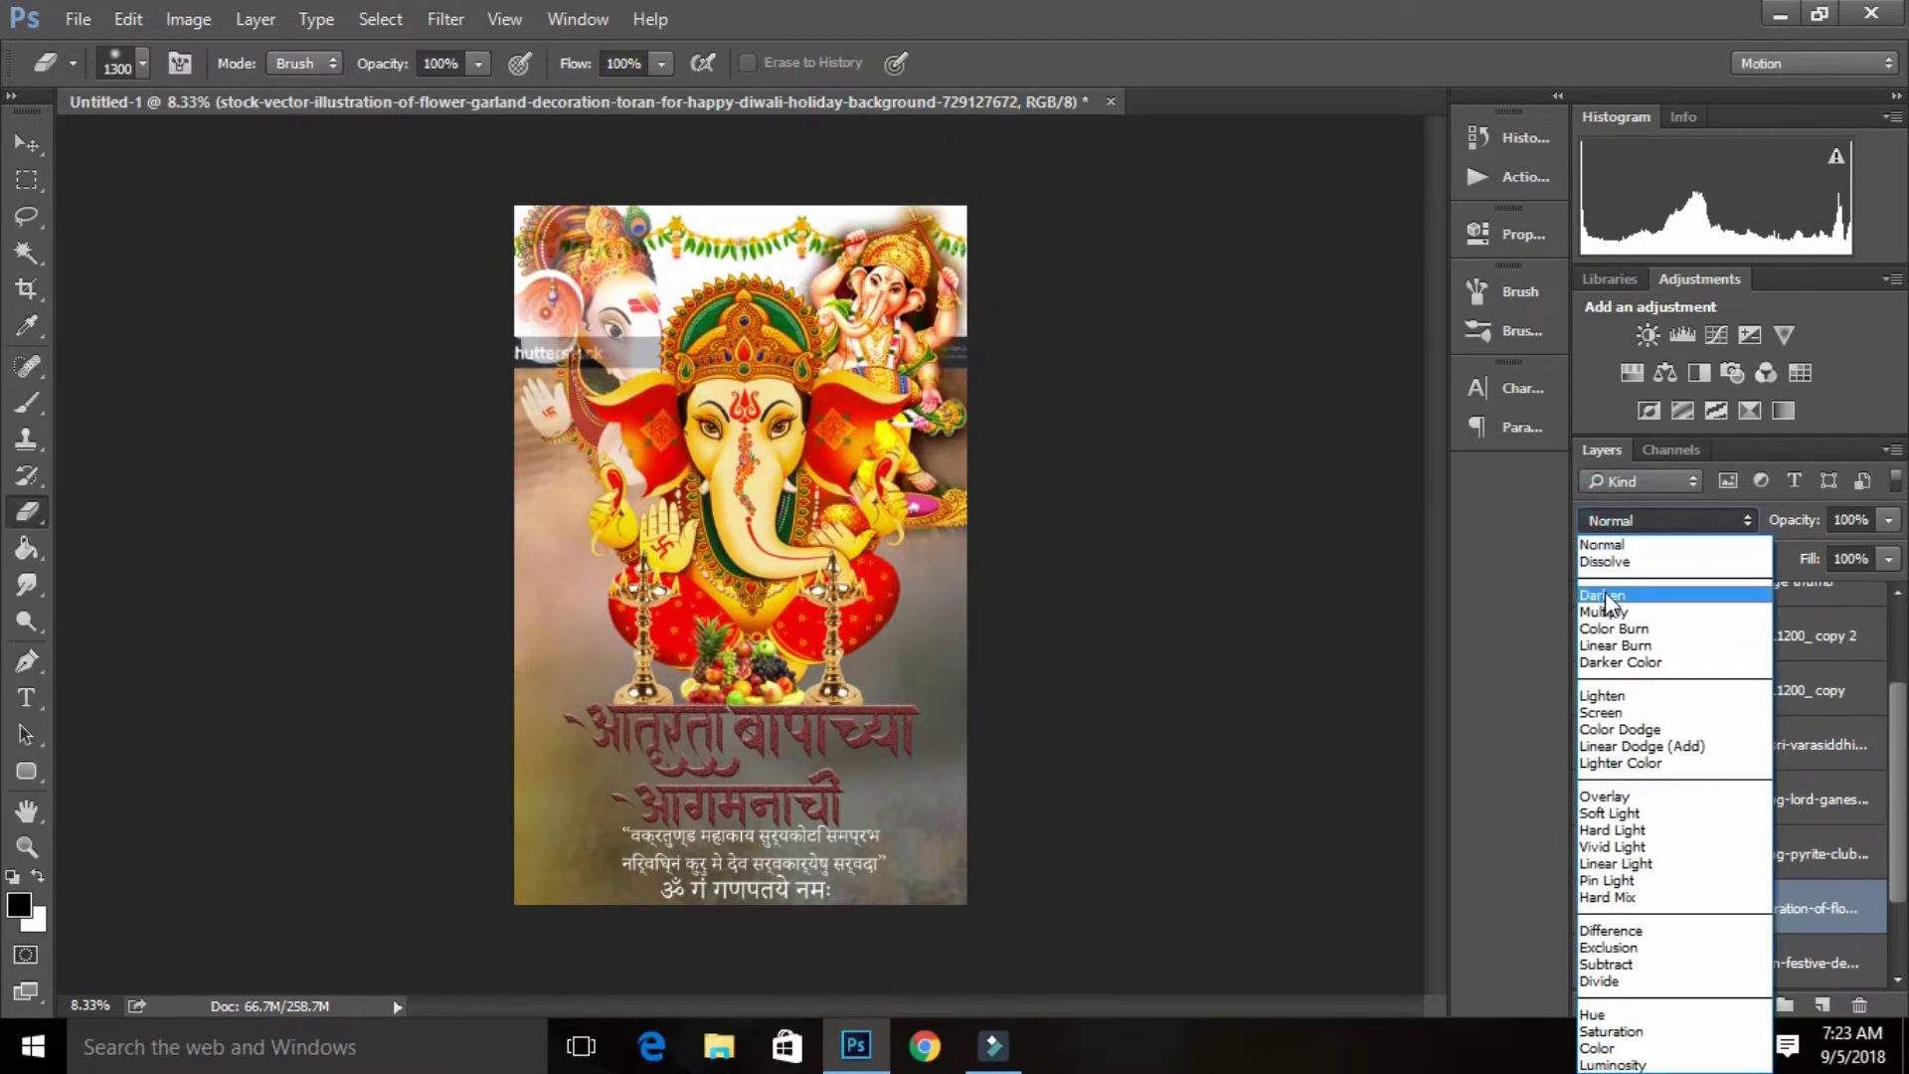
{"action": "left_click", "coordinate": [1611, 597]}
{"action": "left_click", "coordinate": [589, 366]}
{"action": "left_click", "coordinate": [945, 431]}
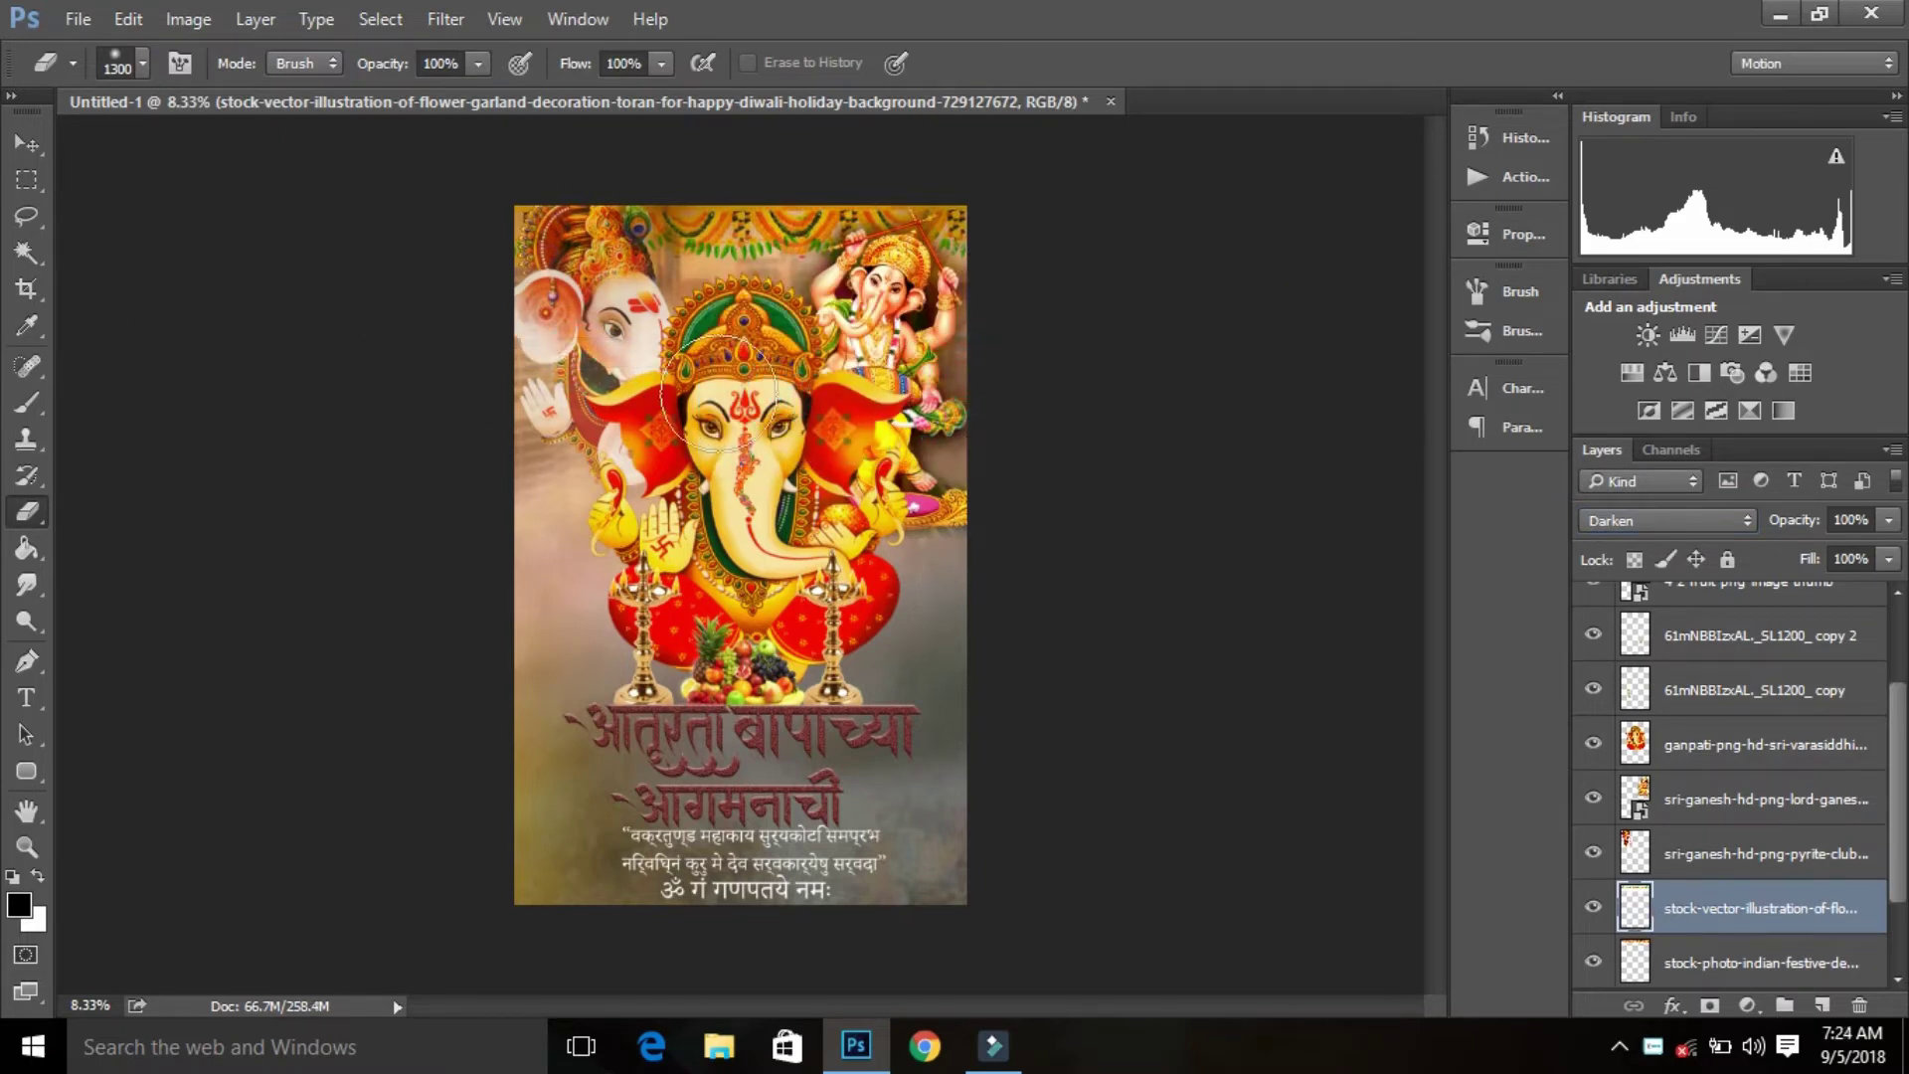
Step: Narrow the toran to about 86% width and shift it left to fit
{"action": "key", "text": "ctrl+t"}
{"action": "left_click_drag", "start_coordinate": [795, 300], "coordinate": [750, 300]}
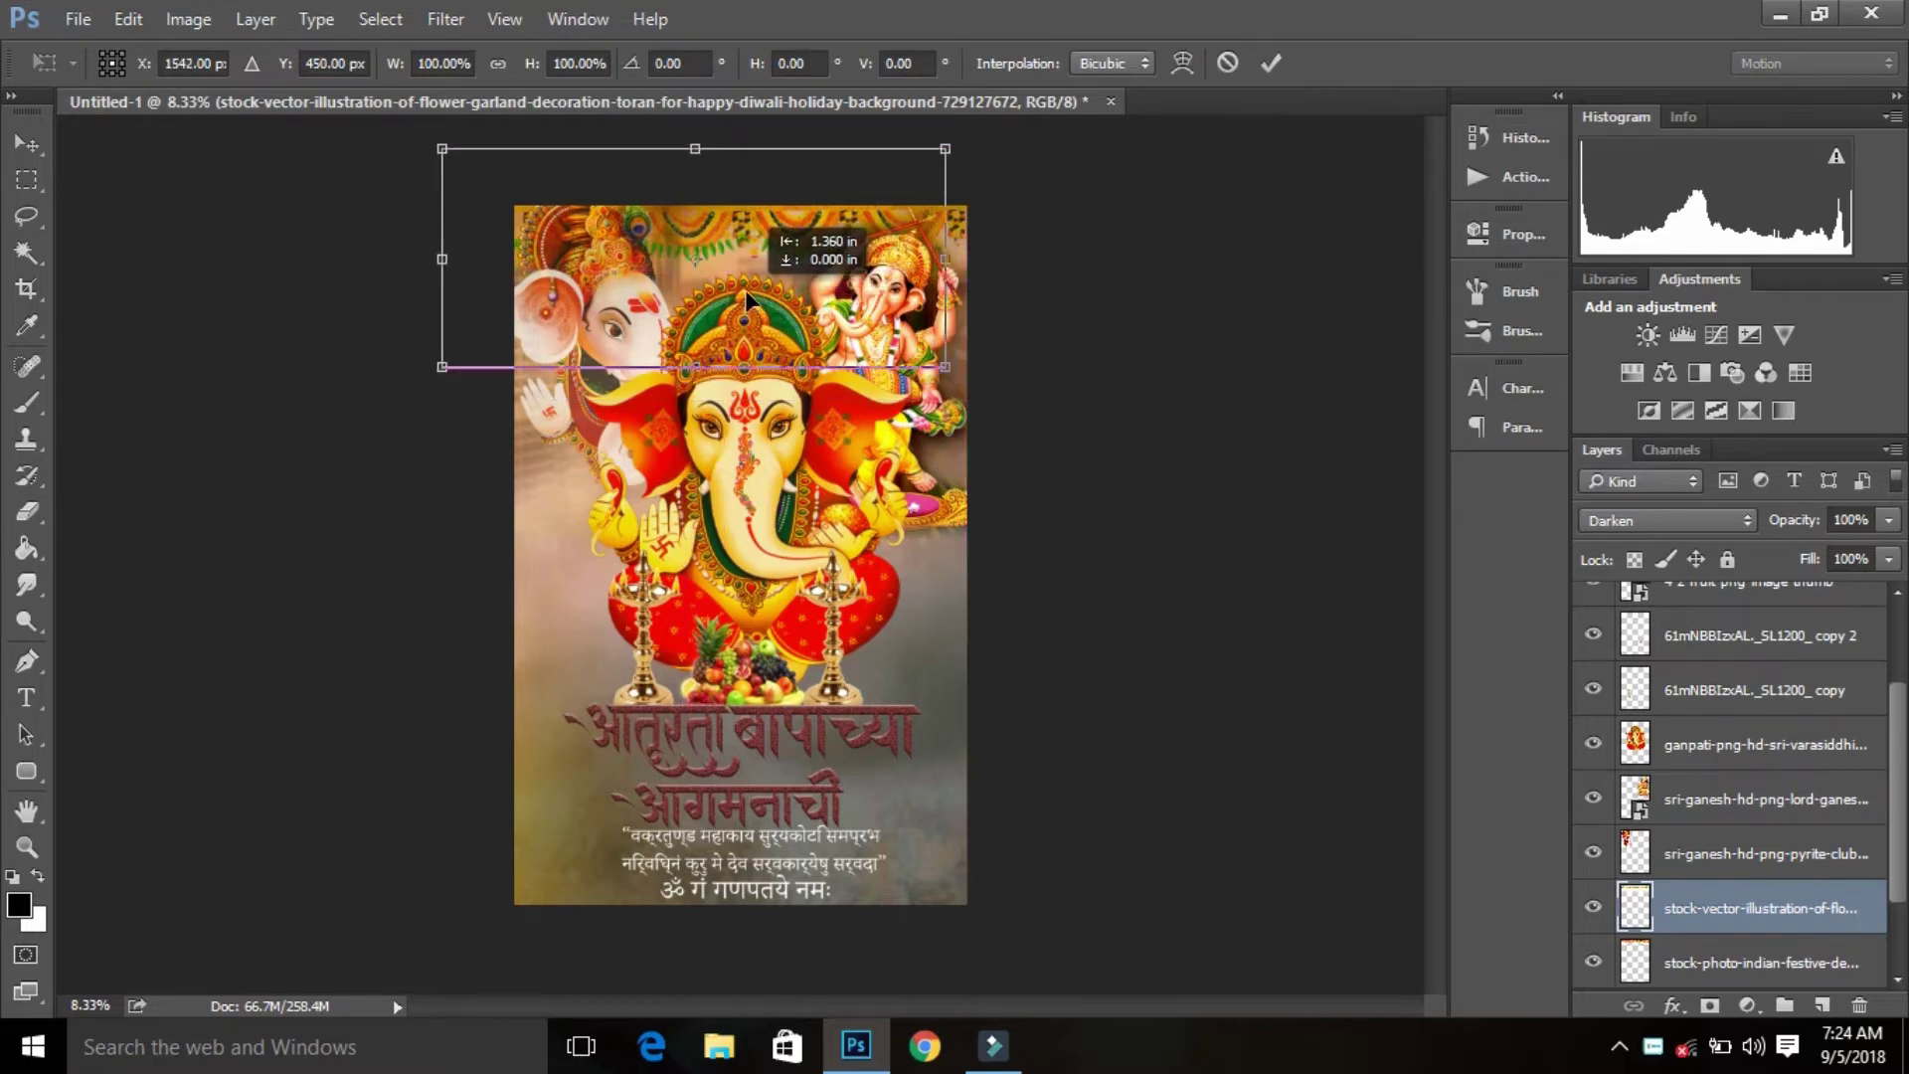
{"action": "left_click_drag", "start_coordinate": [750, 300], "coordinate": [730, 300]}
{"action": "left_click_drag", "start_coordinate": [448, 270], "coordinate": [505, 271]}
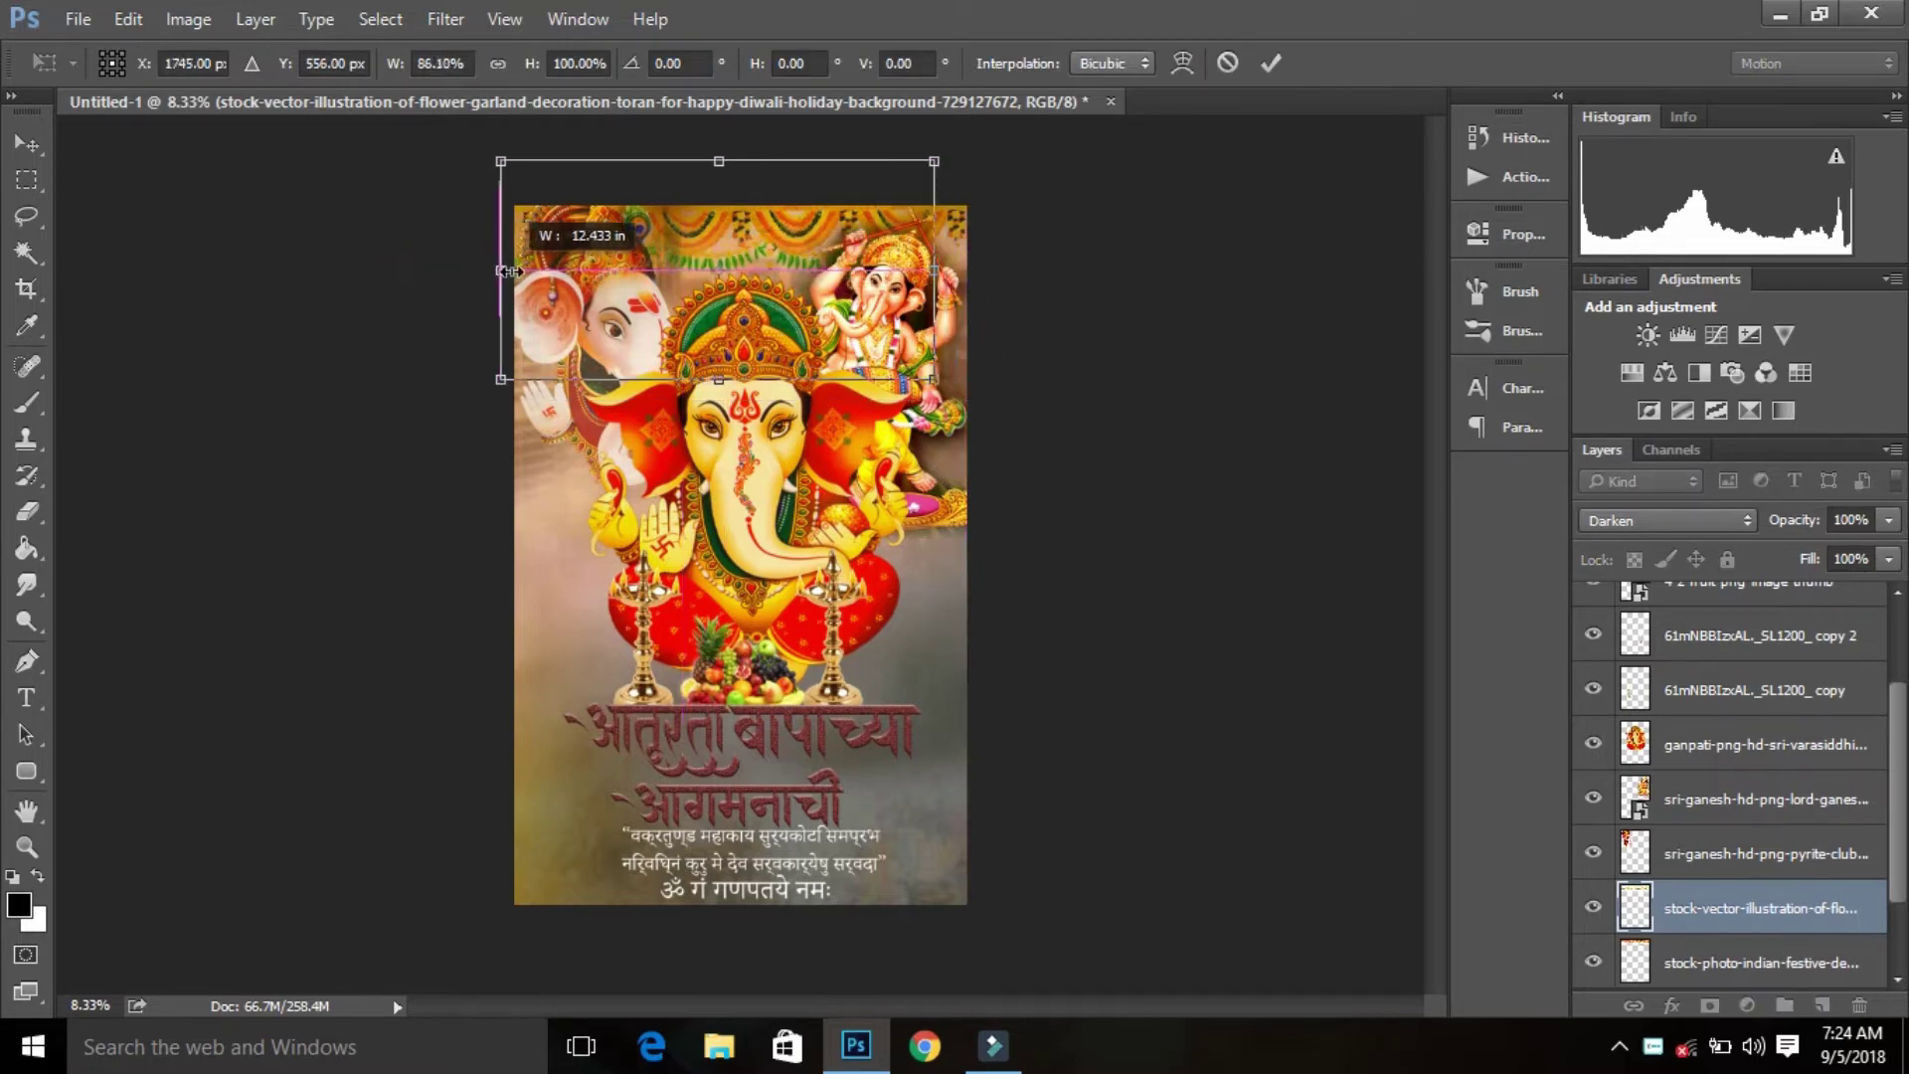
{"action": "left_click_drag", "start_coordinate": [802, 274], "coordinate": [789, 276]}
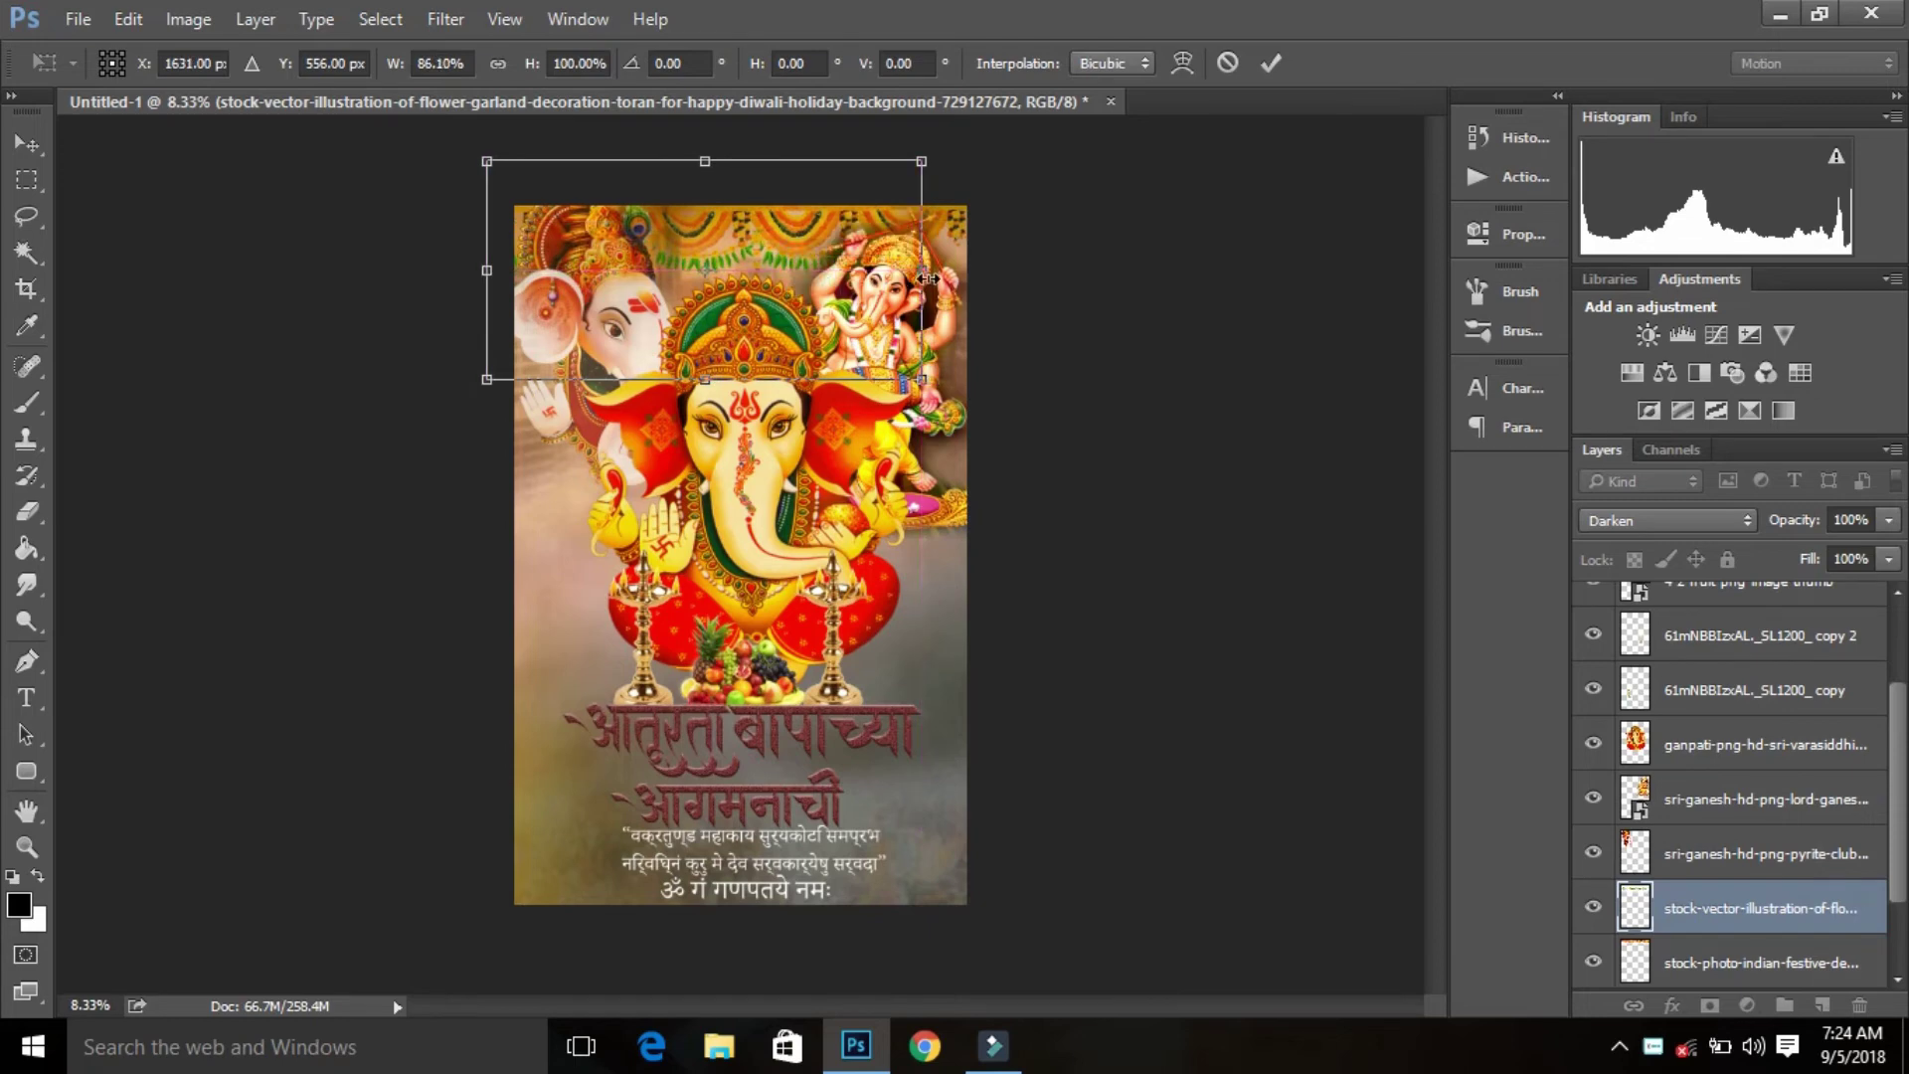
{"action": "key", "text": "e"}
Step: Duplicate the toran layer and reorder the two toran layers
{"action": "right_click", "coordinate": [1738, 921]}
{"action": "left_click", "coordinate": [1631, 168]}
{"action": "left_click", "coordinate": [1204, 316]}
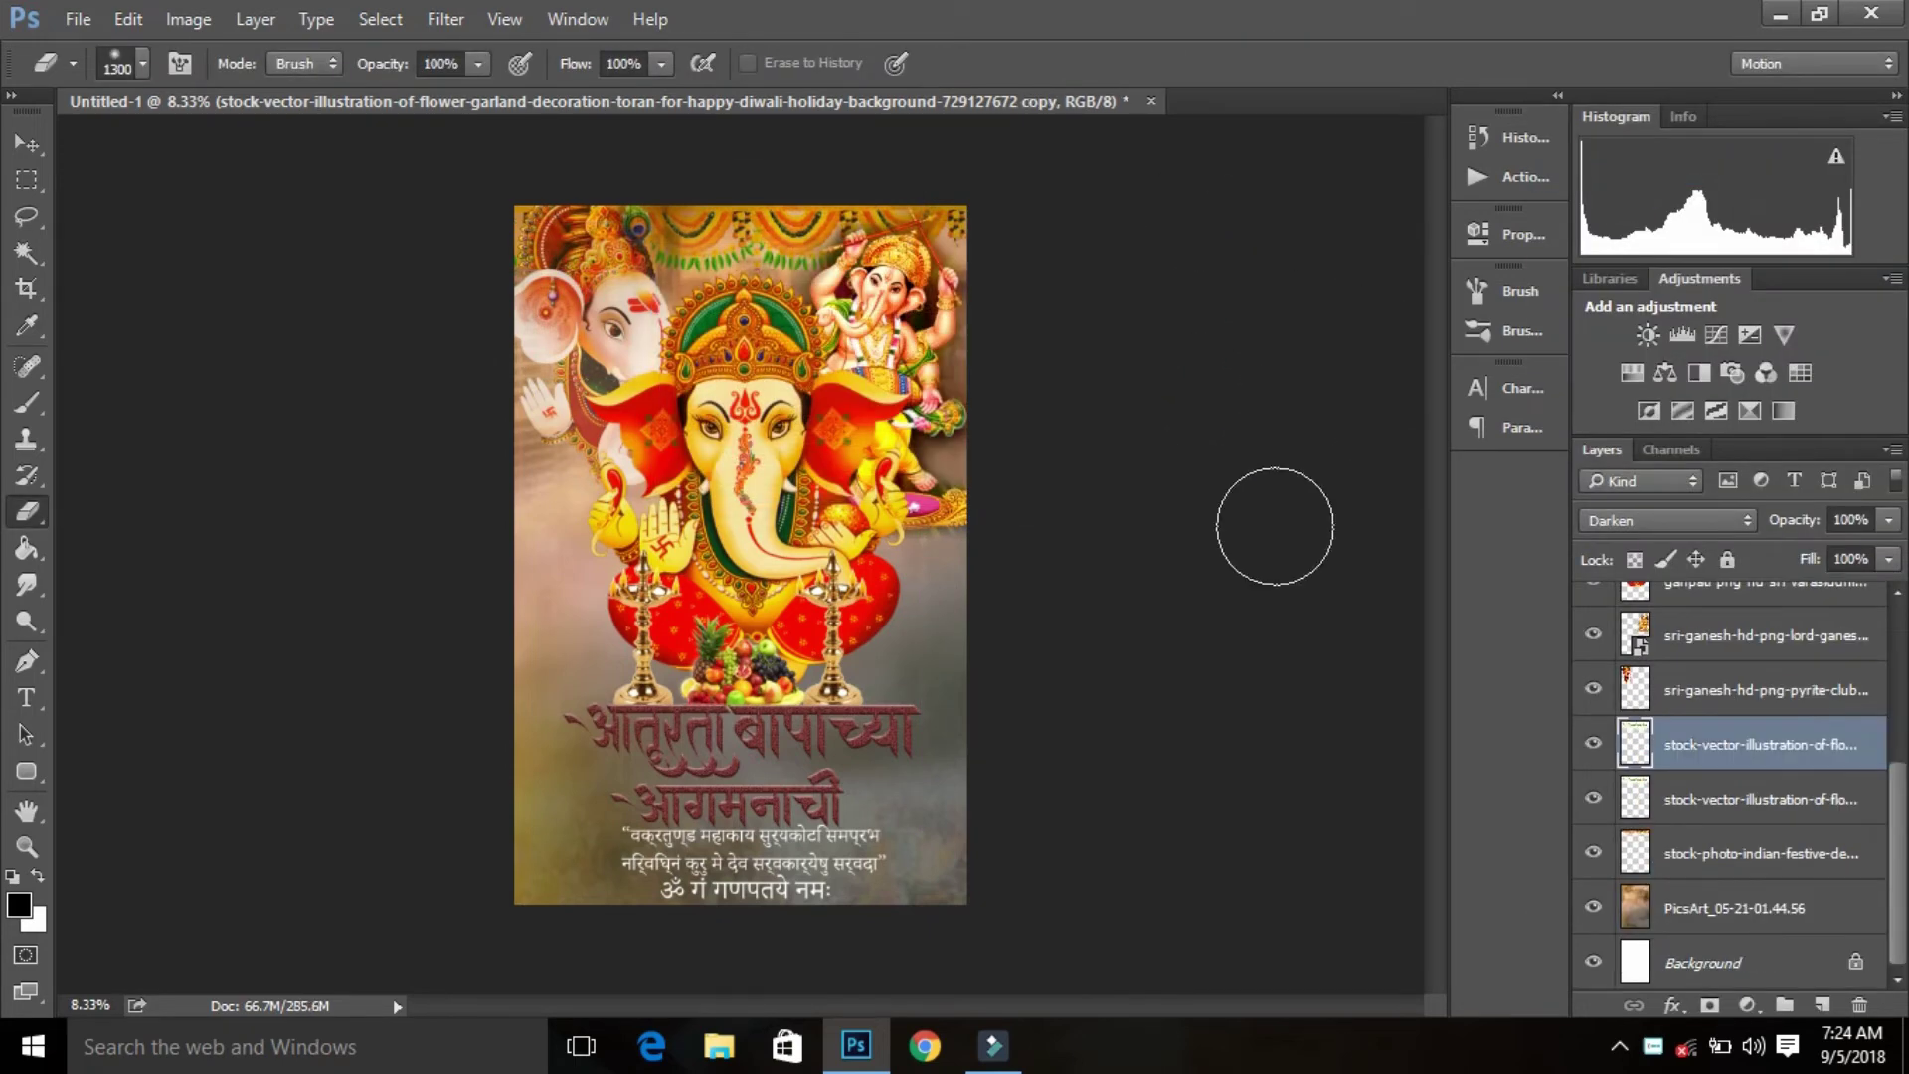
{"action": "left_click_drag", "start_coordinate": [1693, 804], "coordinate": [1693, 749]}
Step: Place the khairuledit285429 glow image and set its blend mode to Screen
{"action": "left_click", "coordinate": [74, 19]}
{"action": "left_click", "coordinate": [149, 559]}
{"action": "left_click", "coordinate": [955, 248]}
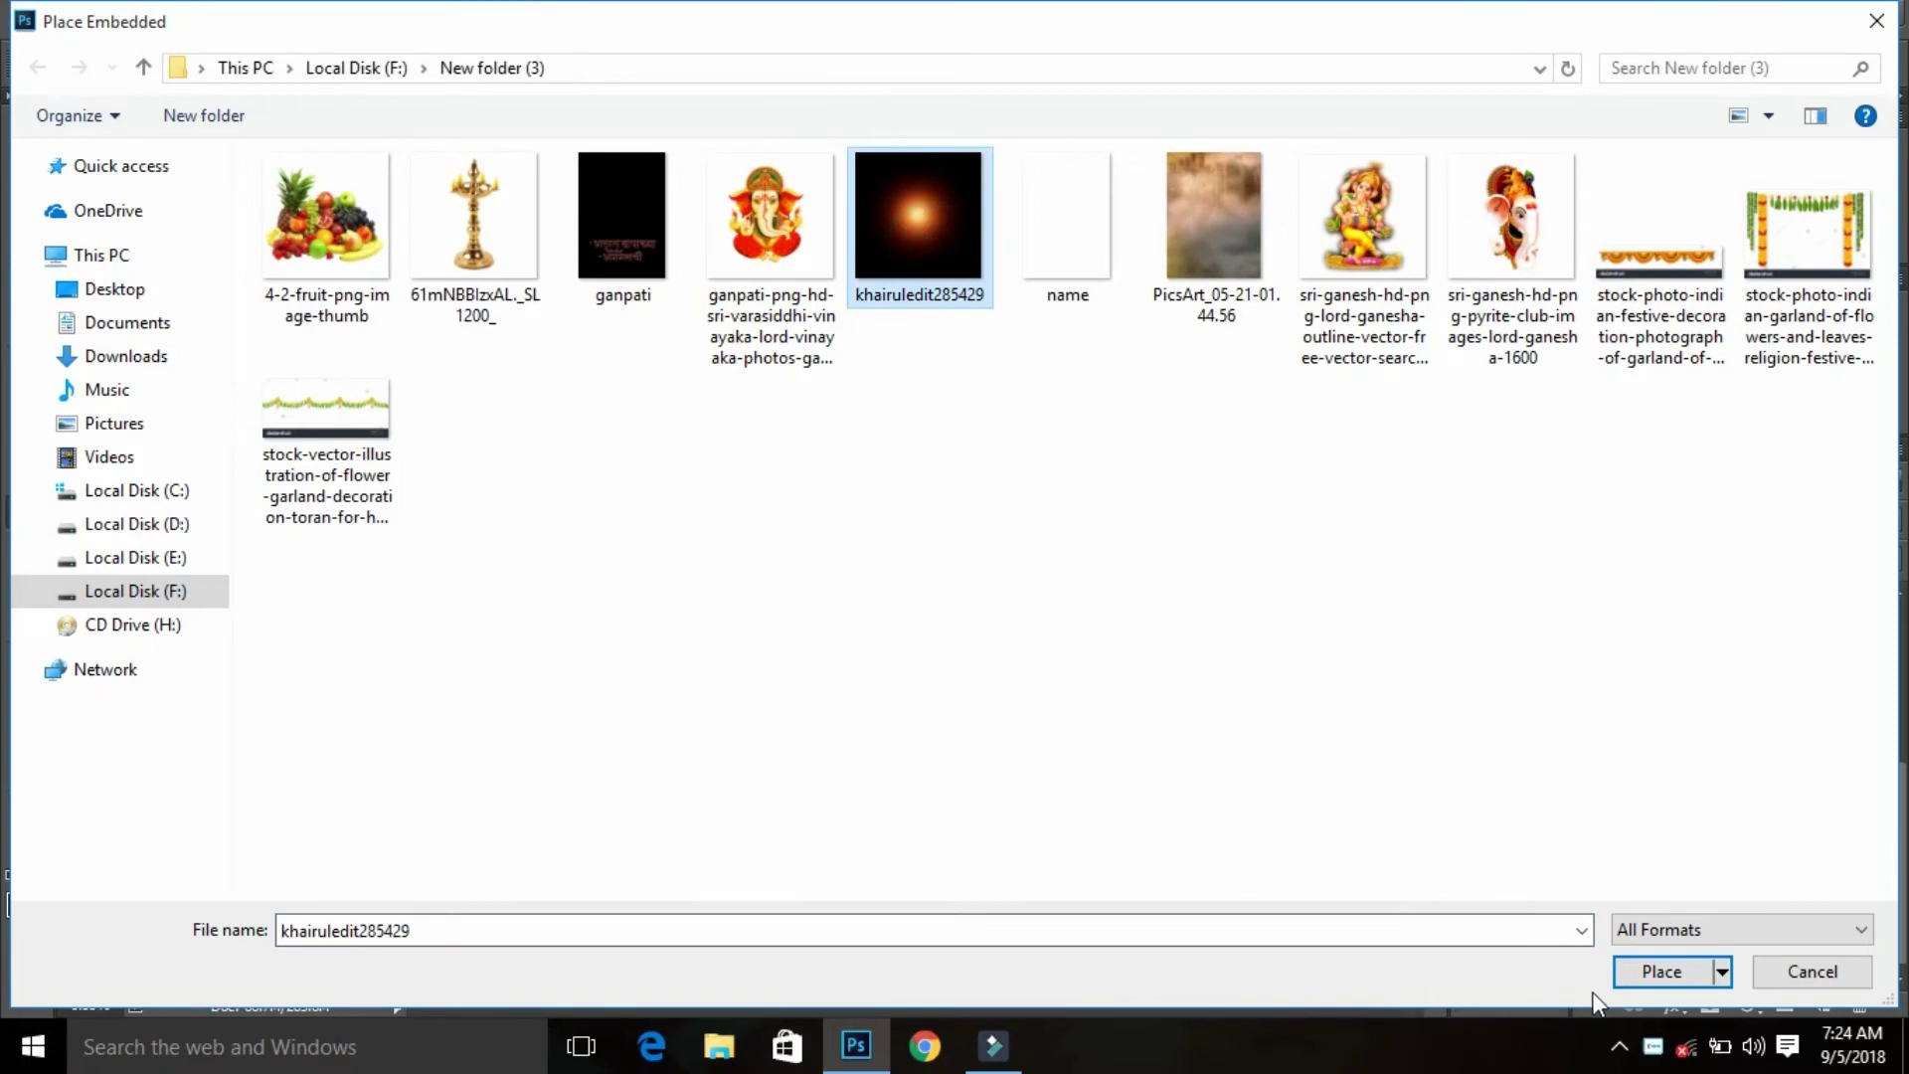
{"action": "left_click", "coordinate": [1651, 972]}
{"action": "left_click_drag", "start_coordinate": [784, 574], "coordinate": [660, 631]}
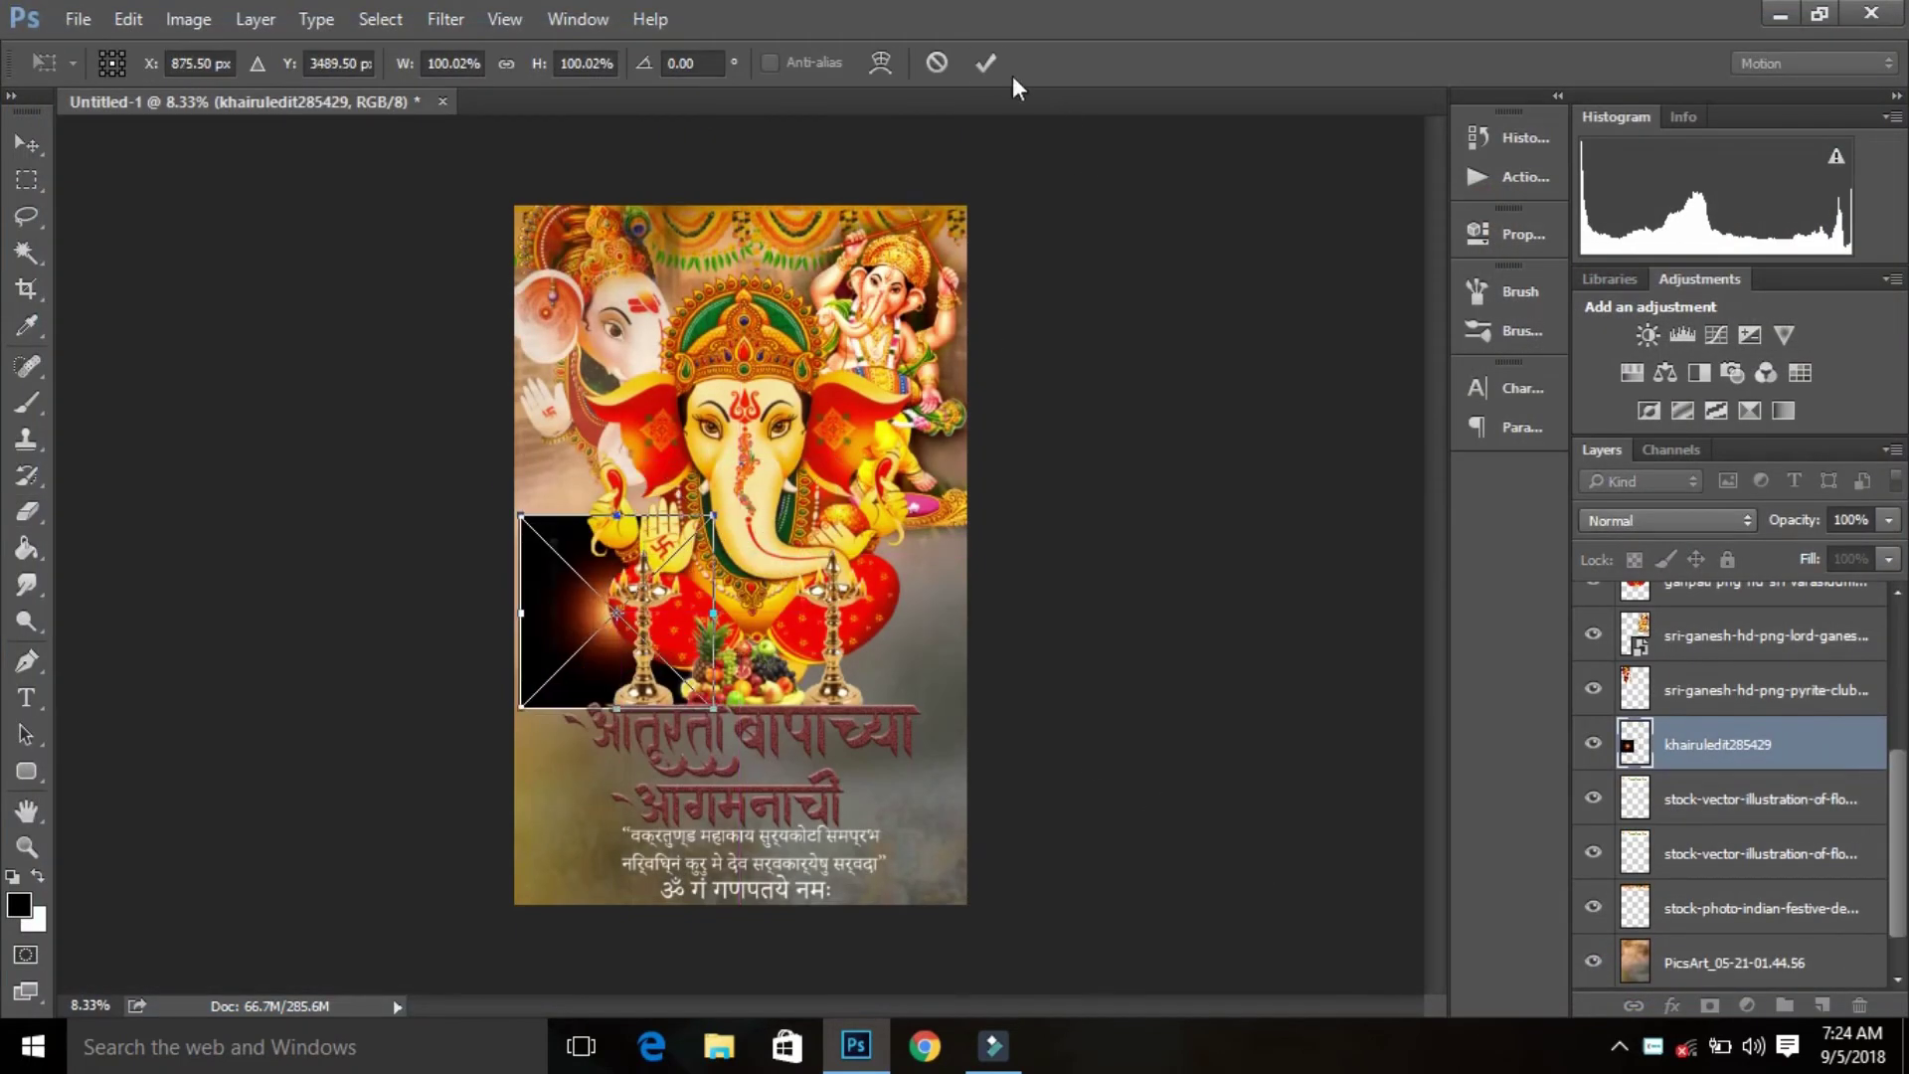
{"action": "key", "text": "Return"}
{"action": "key", "text": "e"}
{"action": "left_click_drag", "start_coordinate": [1750, 745], "coordinate": [1689, 718]}
{"action": "left_click", "coordinate": [1689, 522]}
{"action": "left_click", "coordinate": [1601, 707]}
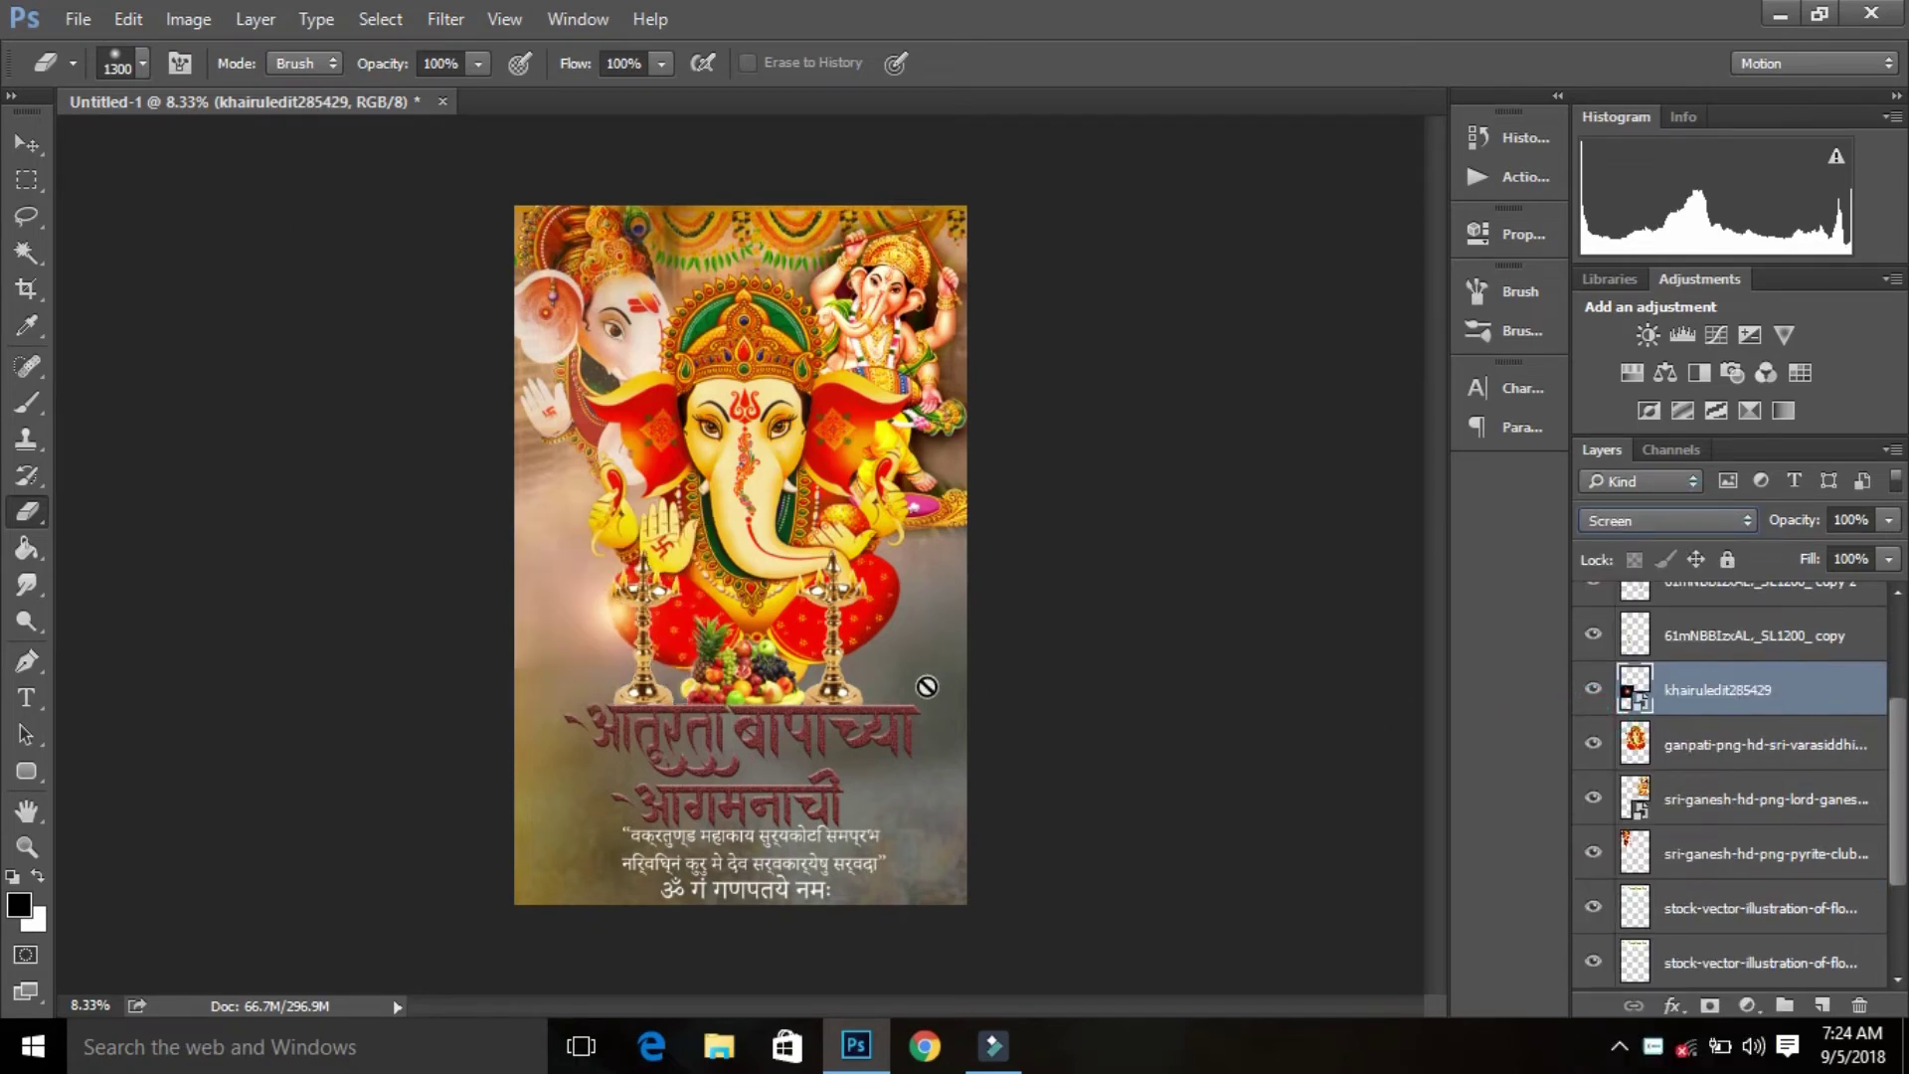
Step: Enlarge the glow to about 305% over Ganesha's crown and move it behind the main Ganesha layer
{"action": "key", "text": "ctrl+t"}
{"action": "left_click_drag", "start_coordinate": [715, 692], "coordinate": [855, 810]}
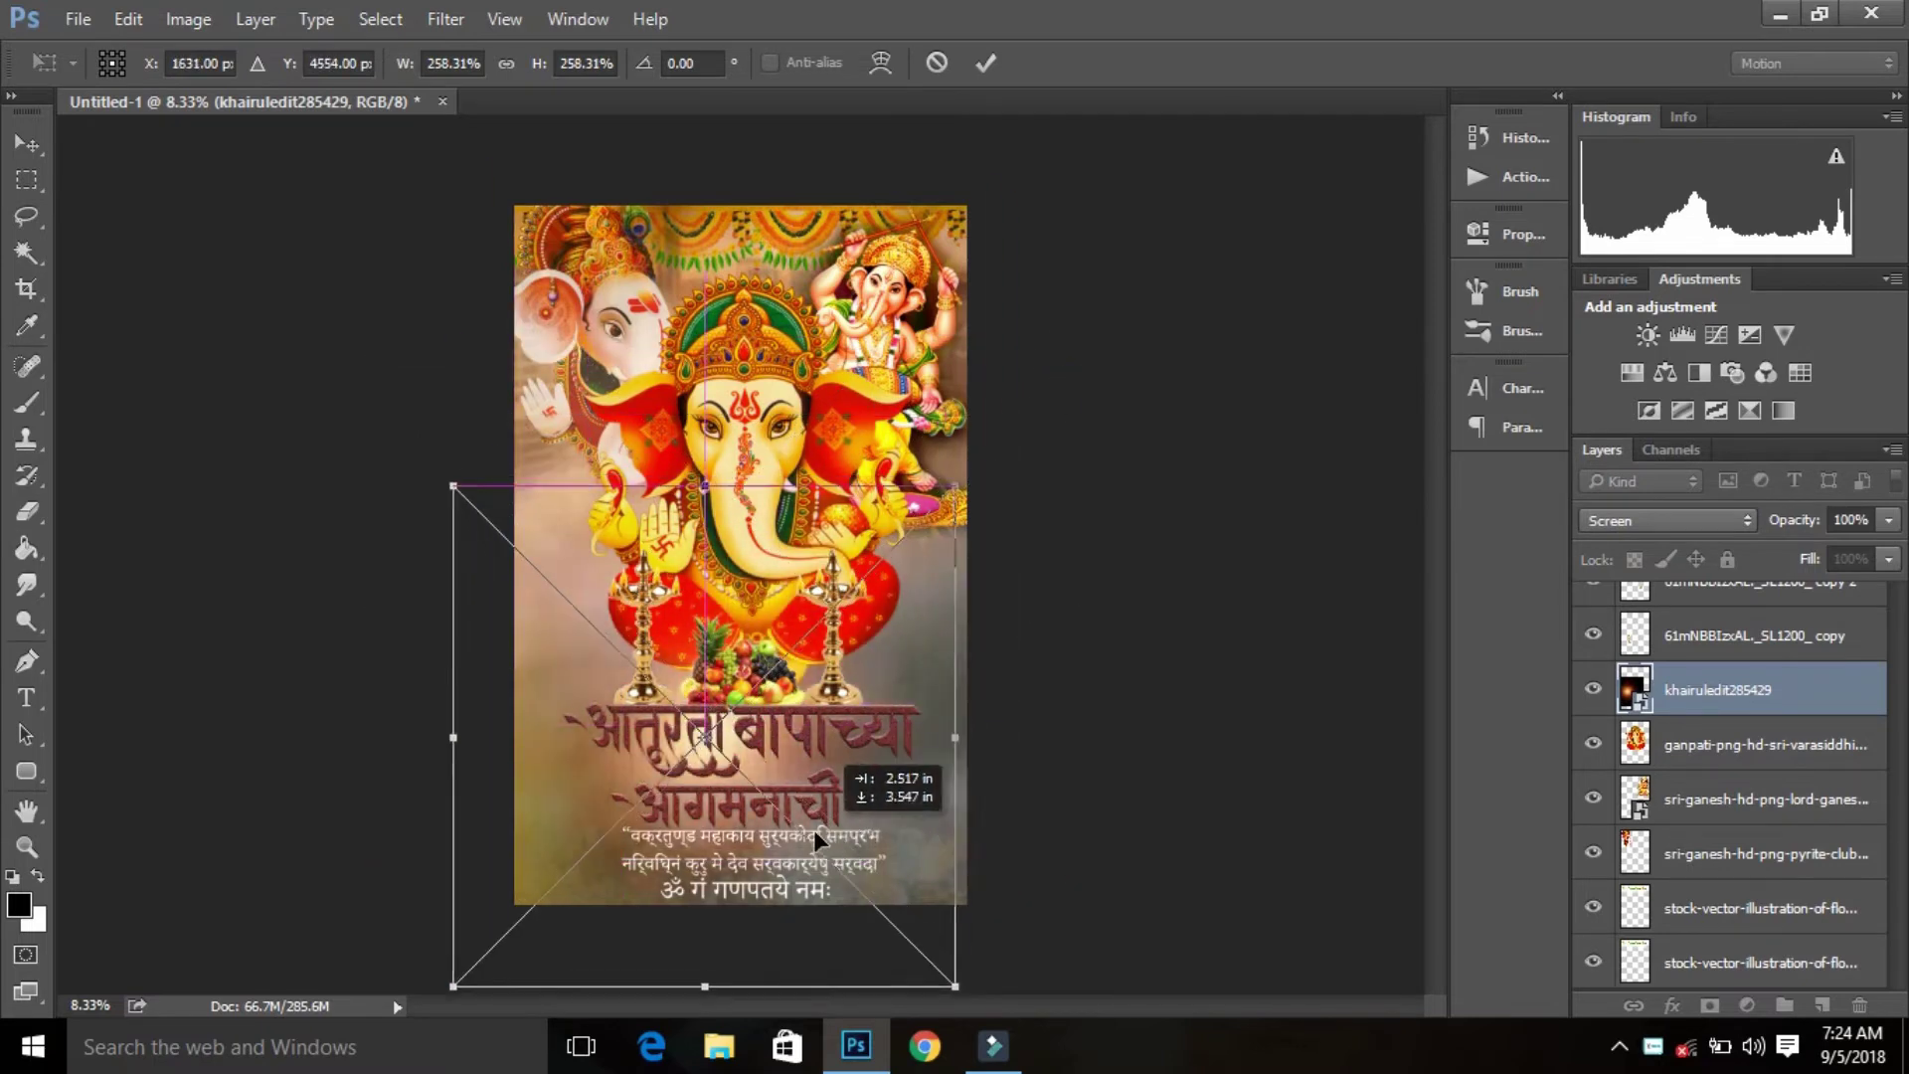
{"action": "left_click_drag", "start_coordinate": [855, 810], "coordinate": [847, 853]}
{"action": "left_click_drag", "start_coordinate": [1018, 752], "coordinate": [1069, 751]}
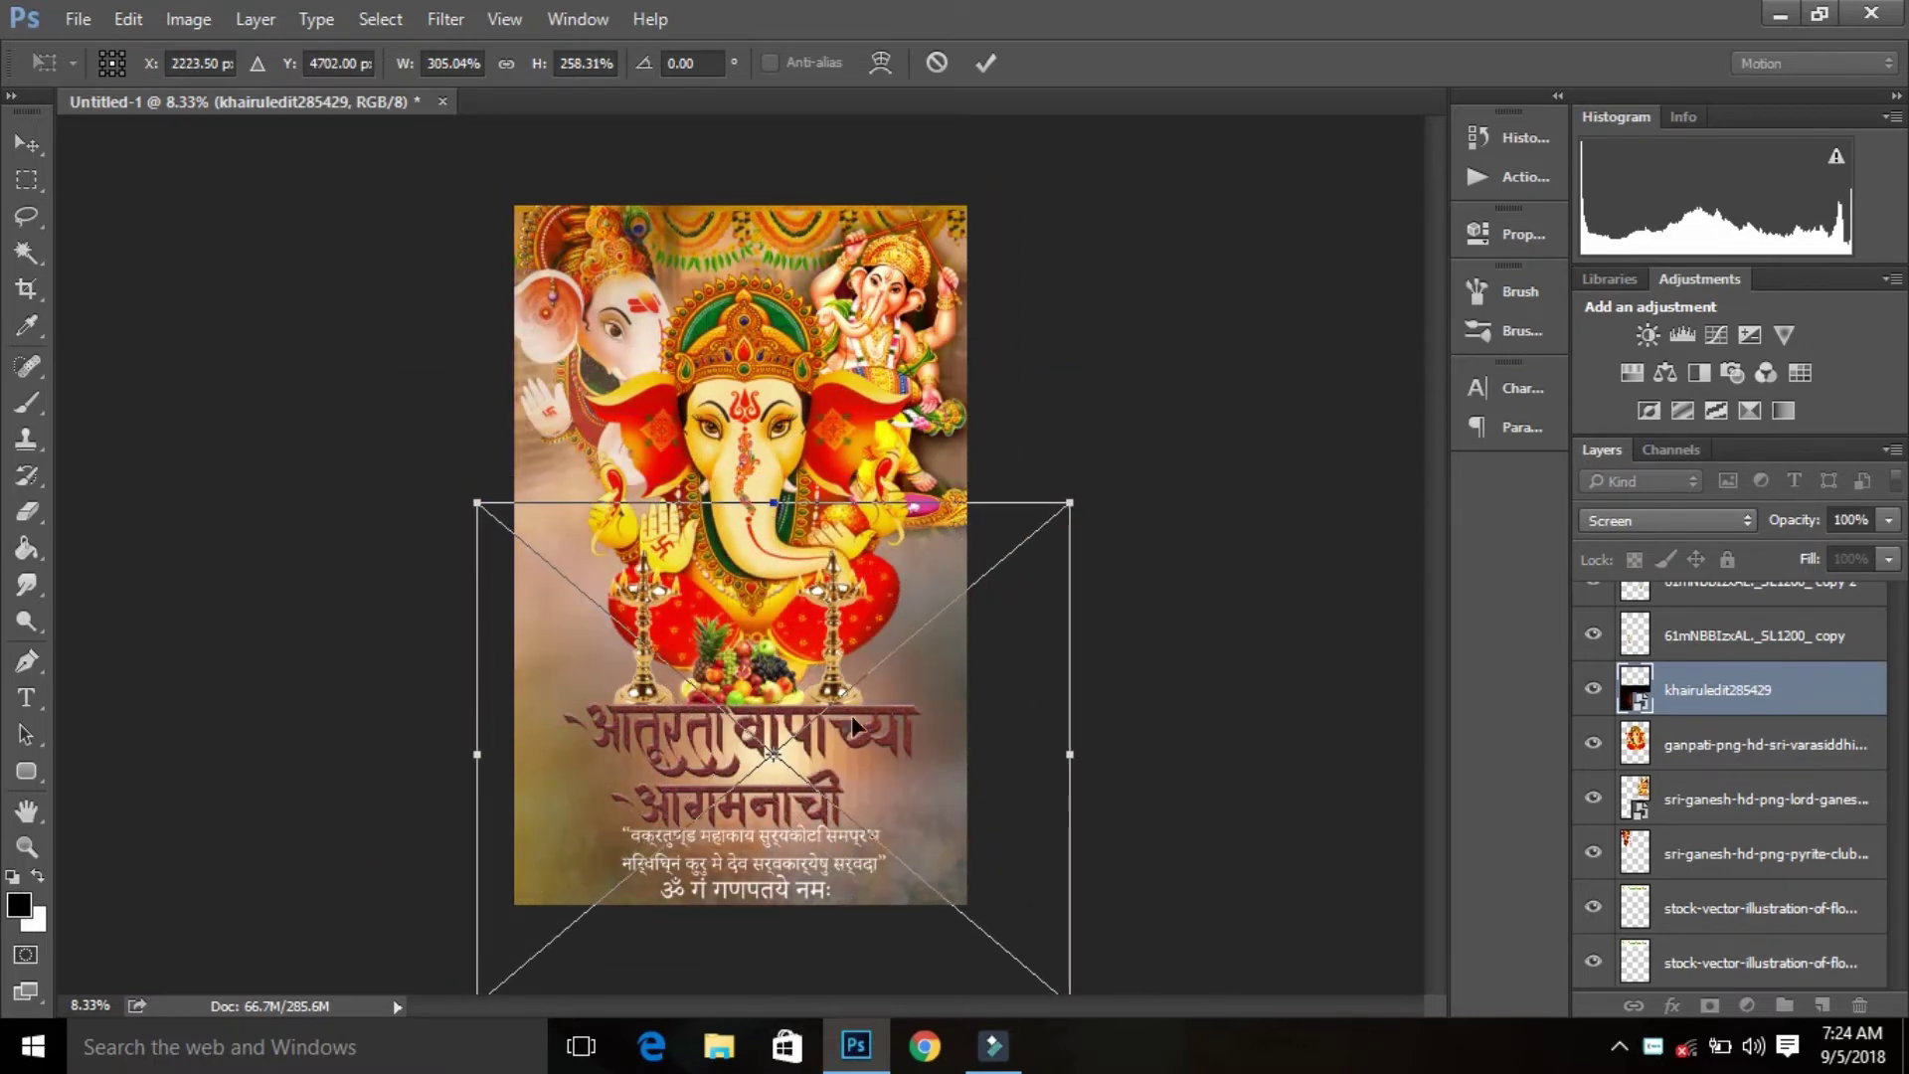
{"action": "left_click_drag", "start_coordinate": [846, 717], "coordinate": [815, 330]}
{"action": "left_click", "coordinate": [985, 63]}
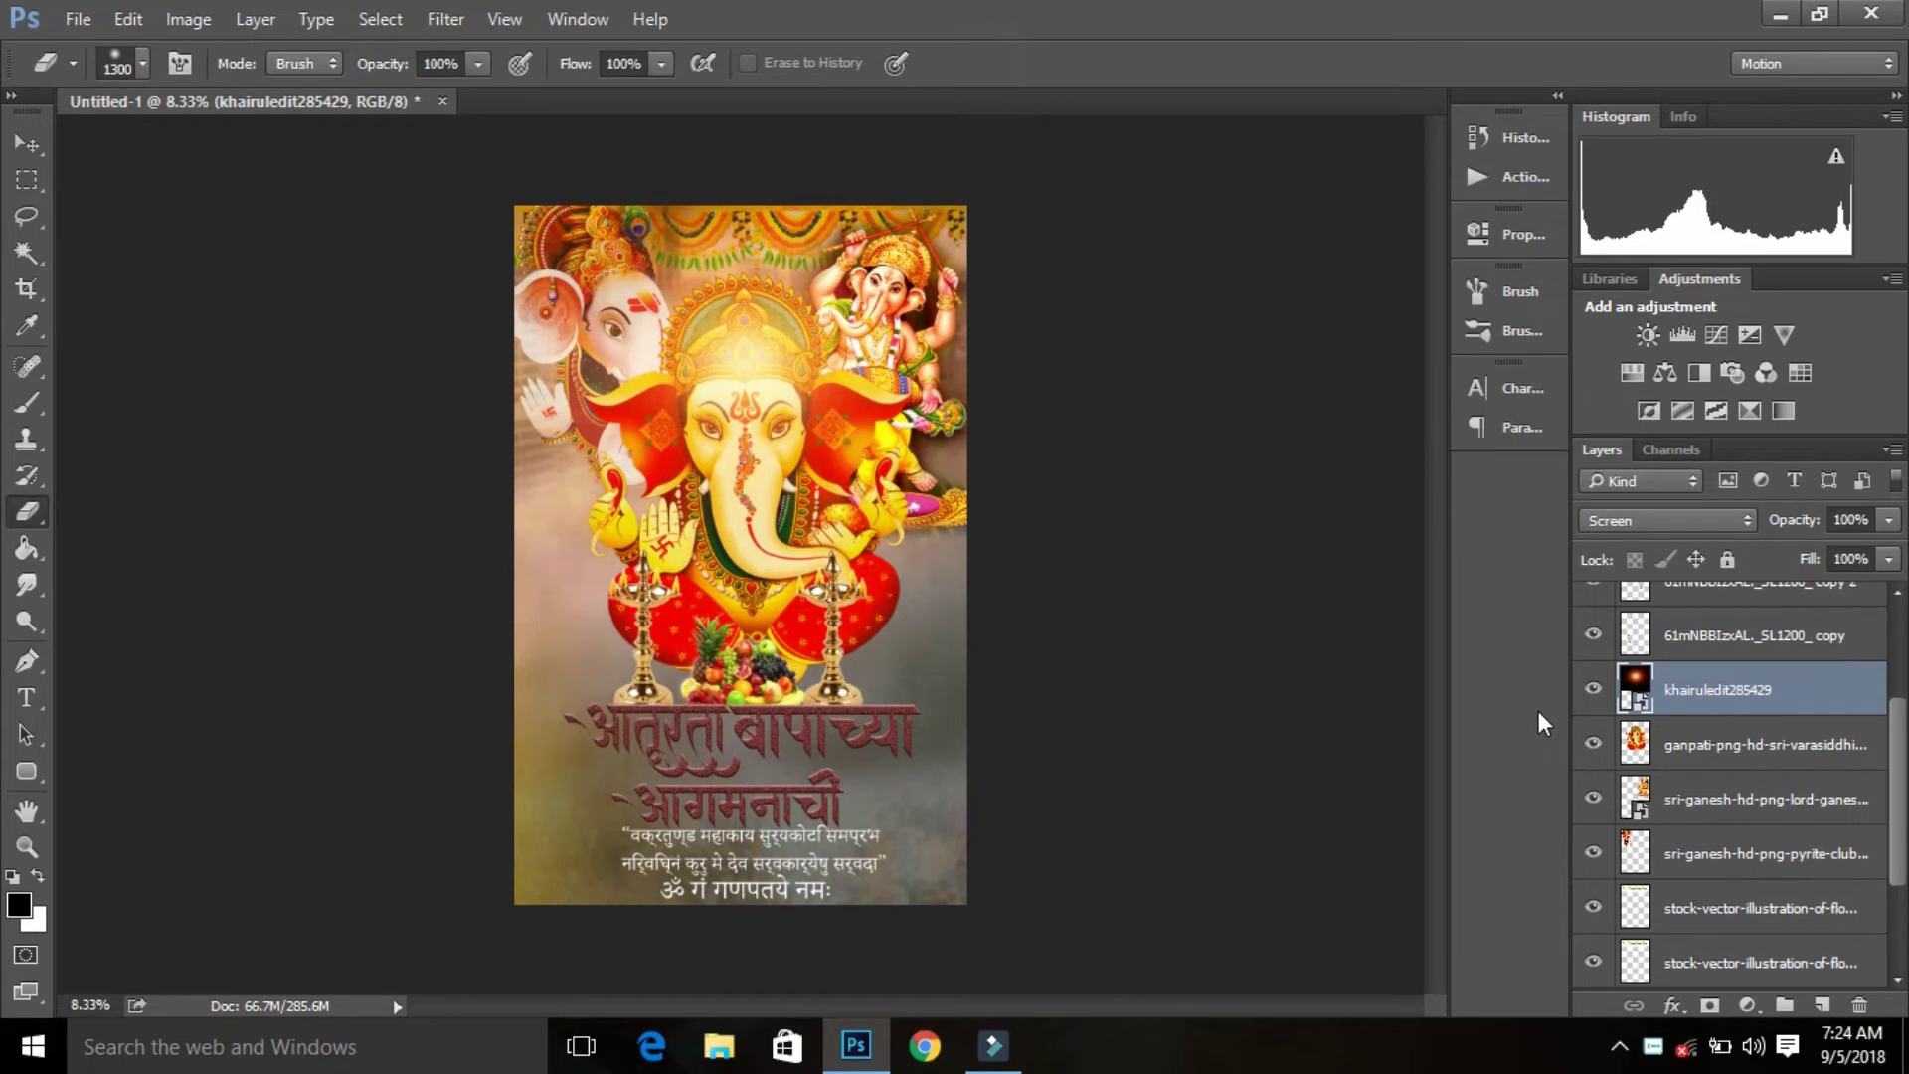
{"action": "left_click_drag", "start_coordinate": [1765, 706], "coordinate": [1736, 853]}
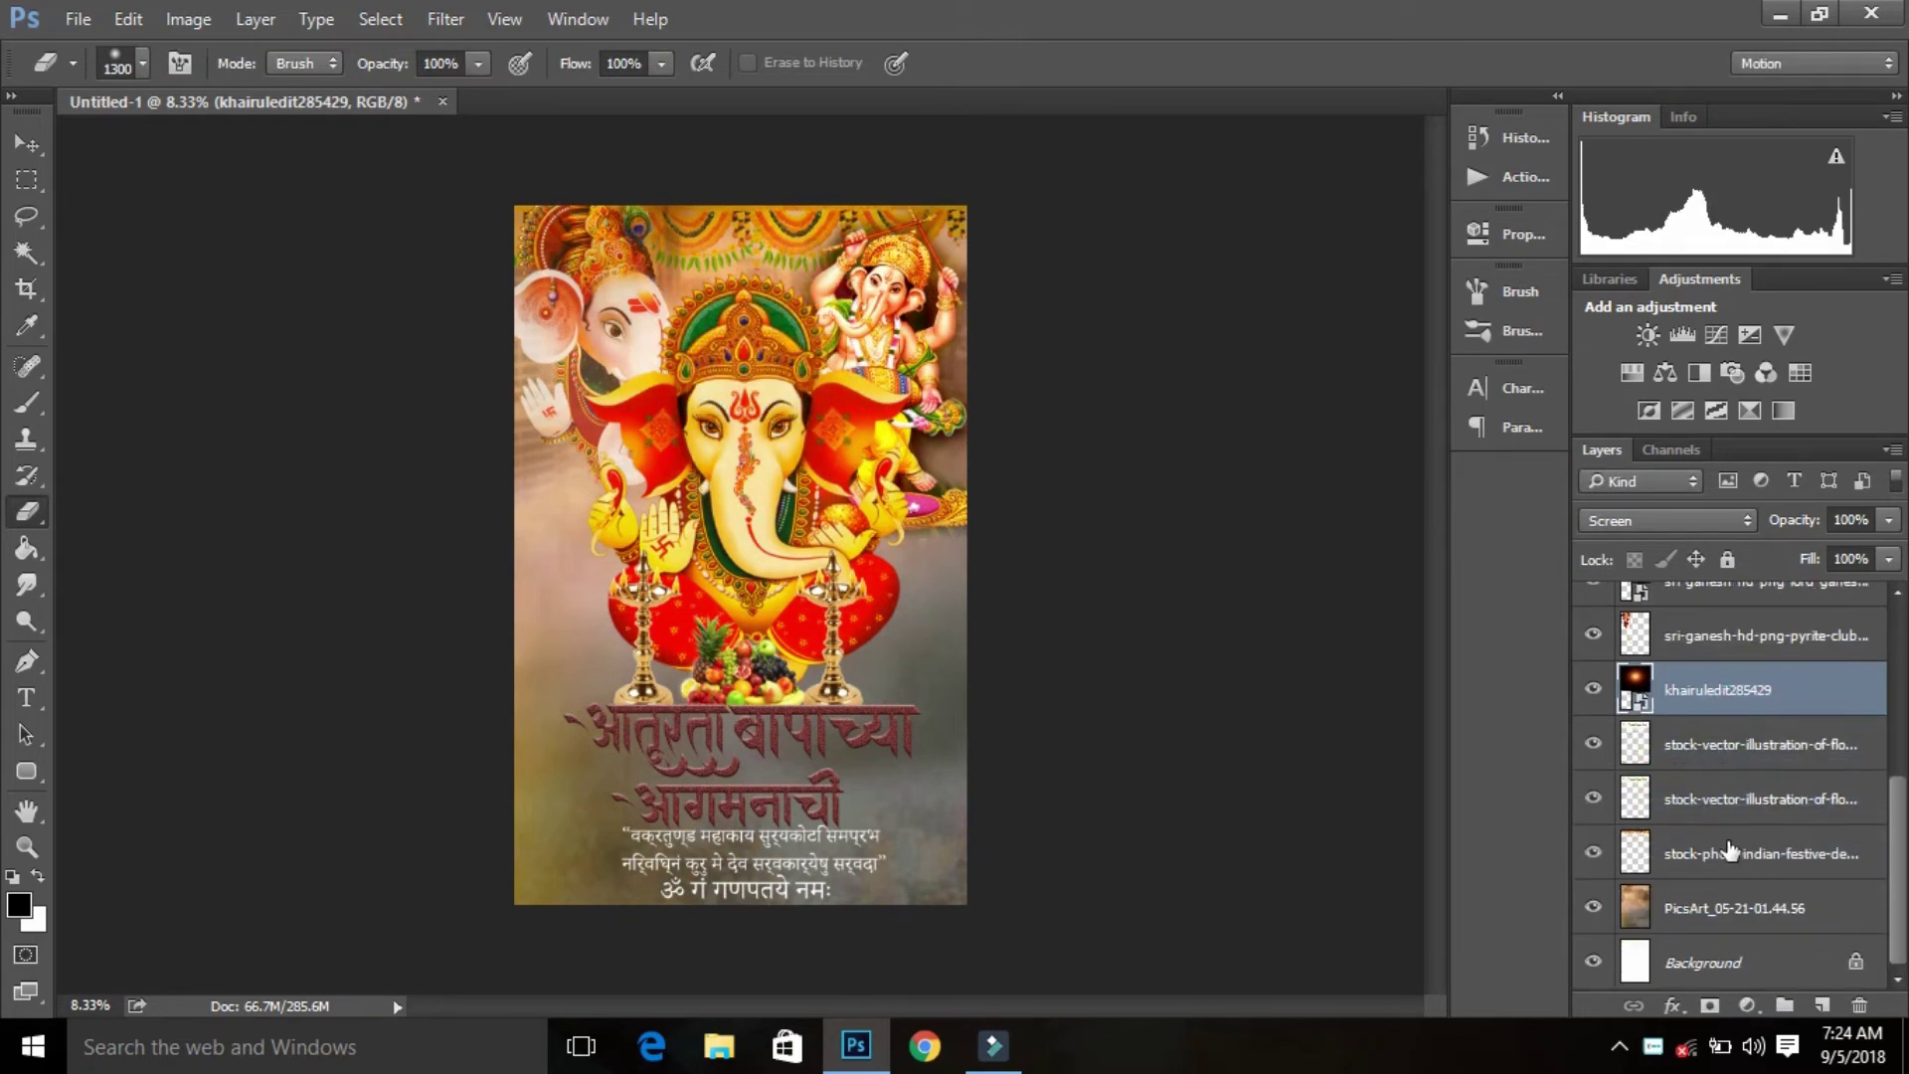
{"action": "right_click", "coordinate": [1688, 706]}
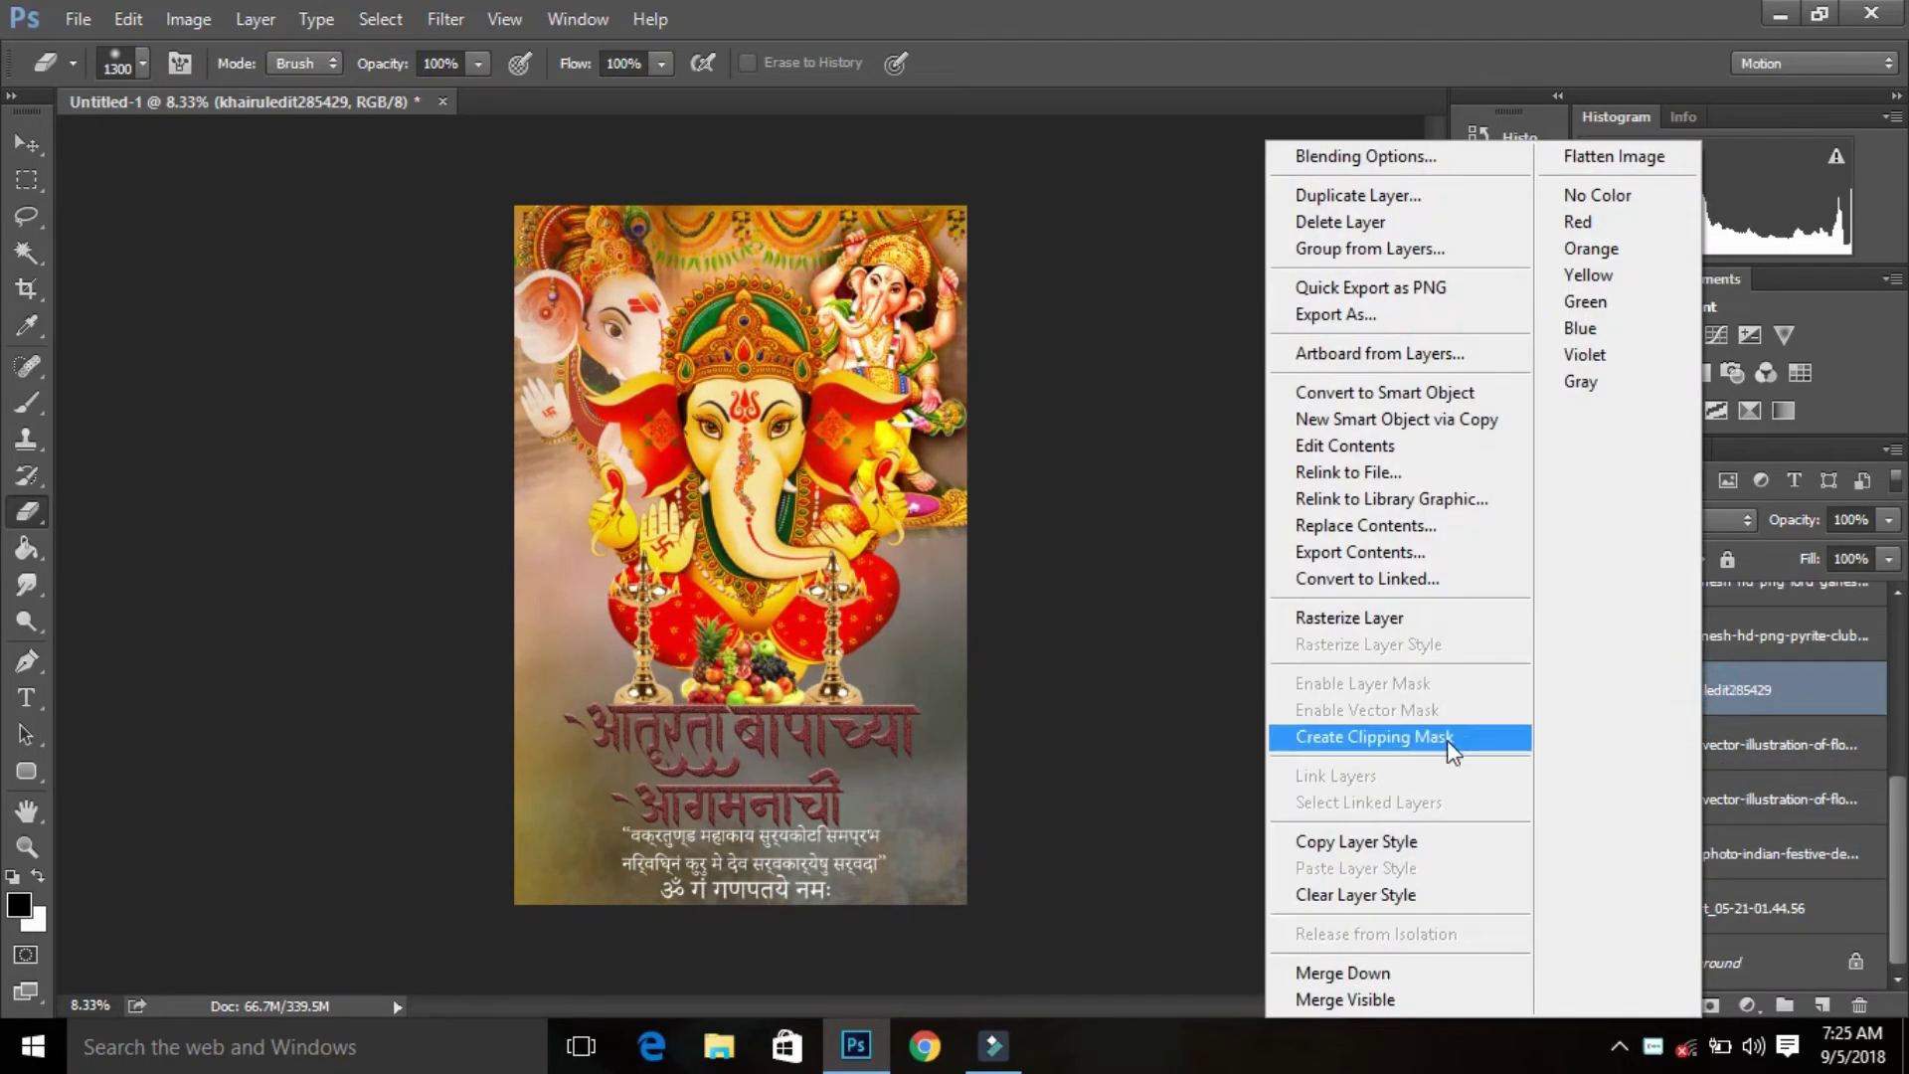
Step: Duplicate the glow layer and fit the copy, about 214% wide, along the poster bottom
{"action": "left_click", "coordinate": [1353, 196]}
{"action": "left_click", "coordinate": [1198, 312]}
{"action": "scroll", "coordinate": [1740, 795], "scroll_direction": "up", "scroll_amount": 2}
{"action": "mouse_move", "coordinate": [1740, 970]}
{"action": "left_mouse_down"}
{"action": "mouse_move", "coordinate": [1743, 818]}
{"action": "mouse_move", "coordinate": [1706, 641]}
{"action": "left_mouse_up"}
{"action": "key", "text": "ctrl+t"}
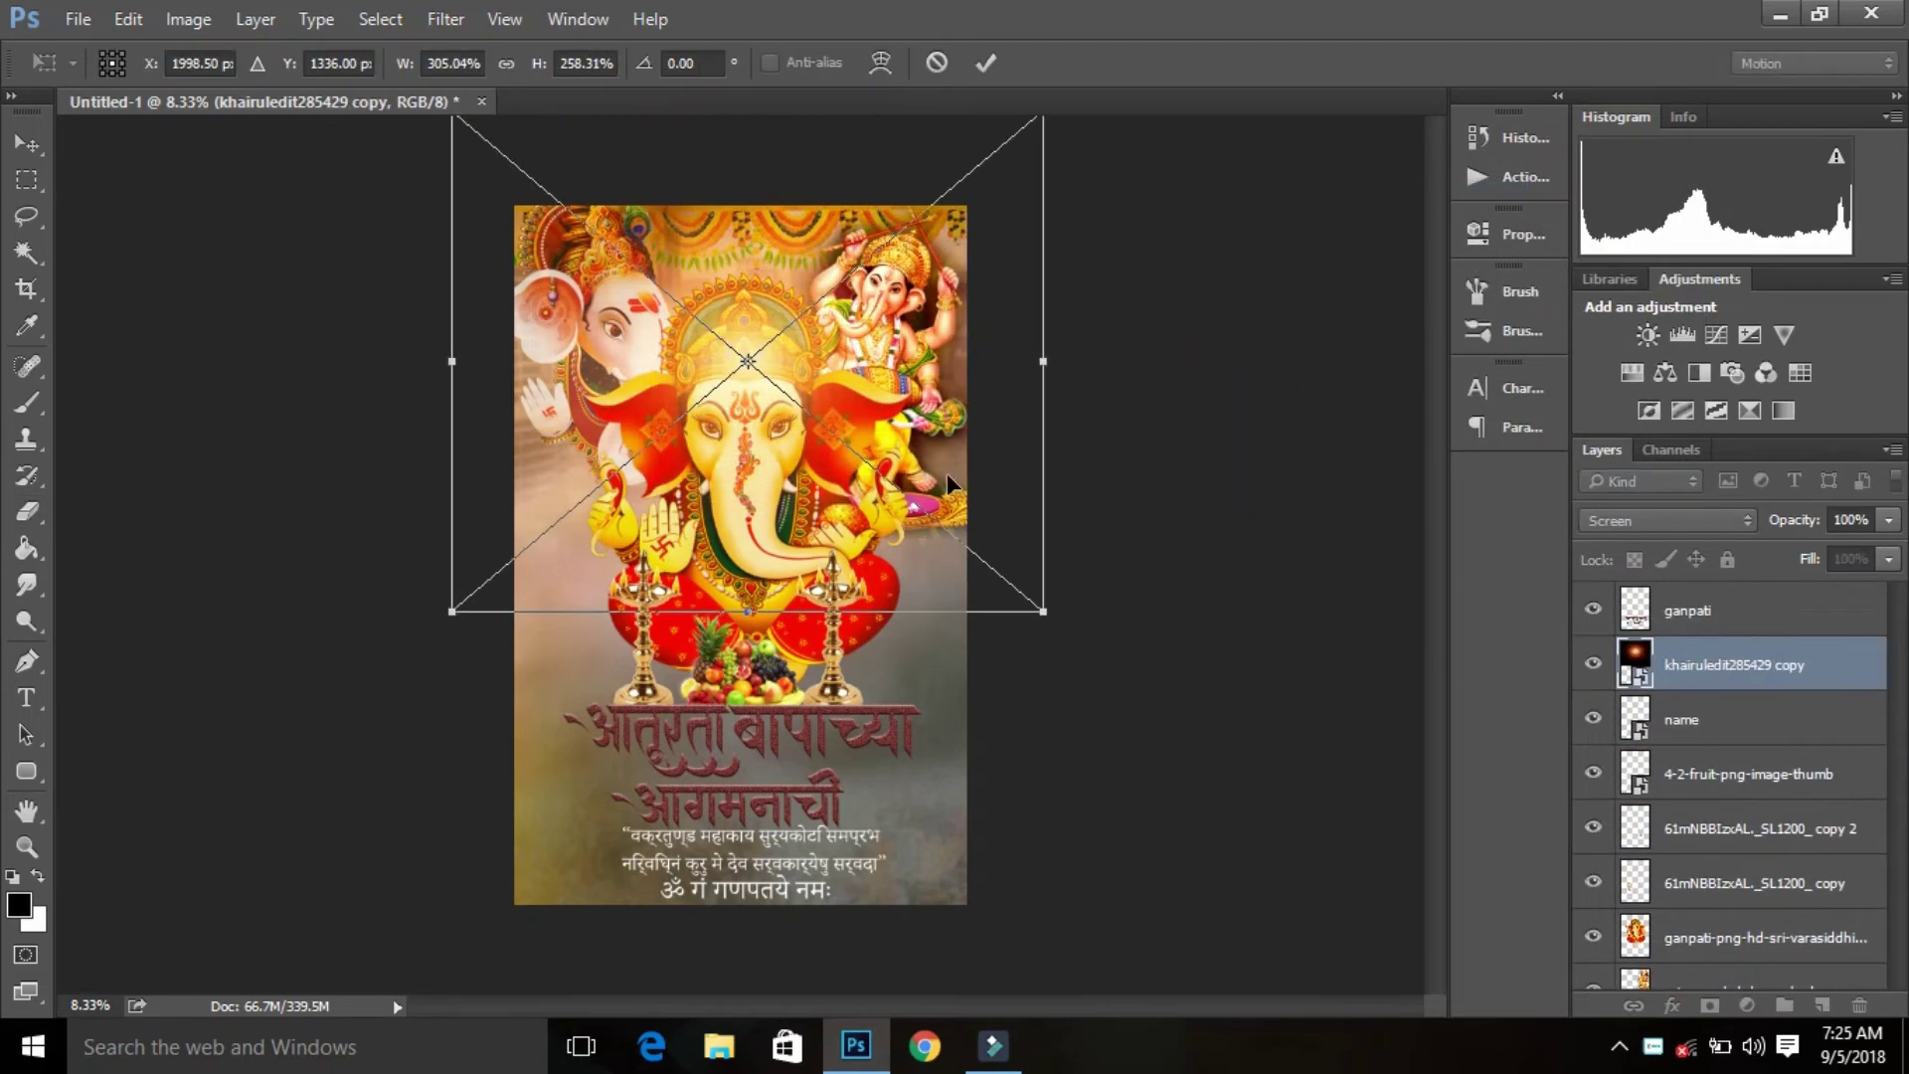
{"action": "left_click_drag", "start_coordinate": [1094, 417], "coordinate": [911, 765]}
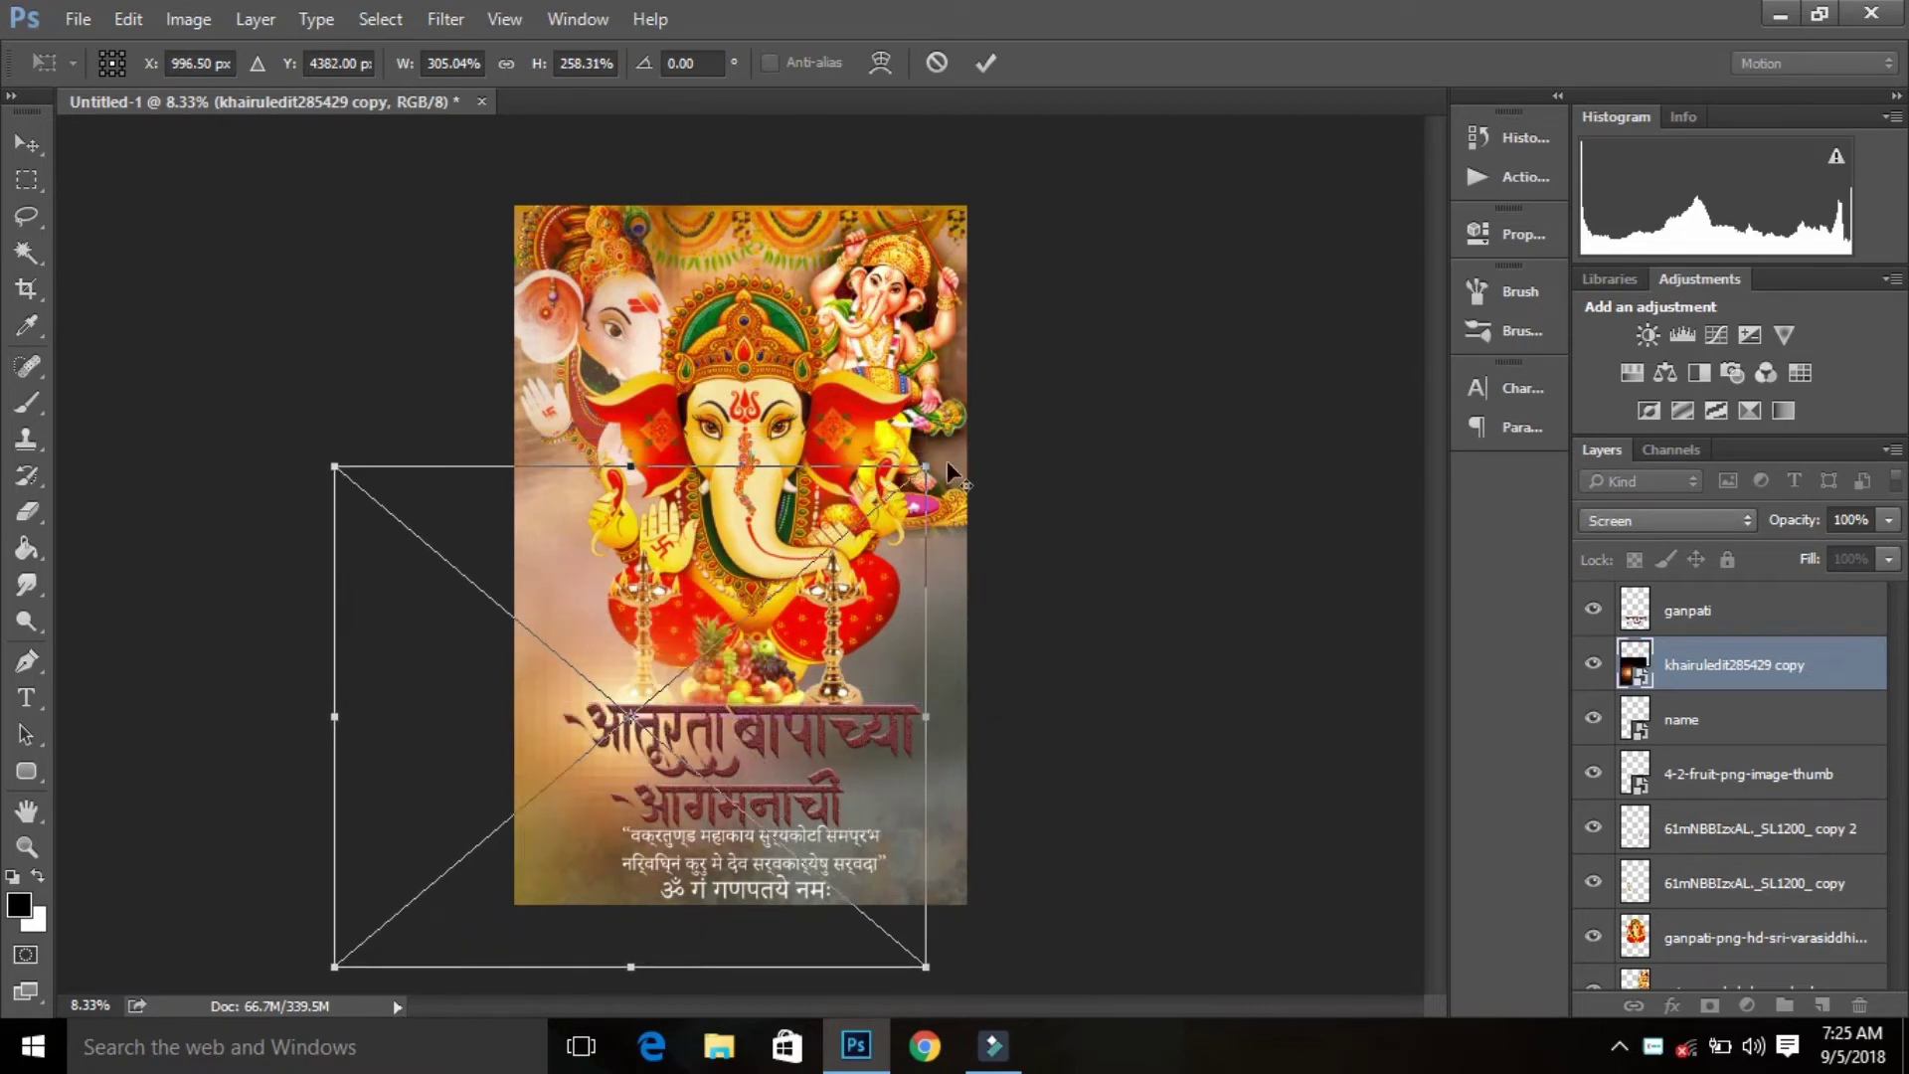
{"action": "left_click_drag", "start_coordinate": [926, 465], "coordinate": [778, 593]}
{"action": "left_click_drag", "start_coordinate": [748, 704], "coordinate": [736, 730]}
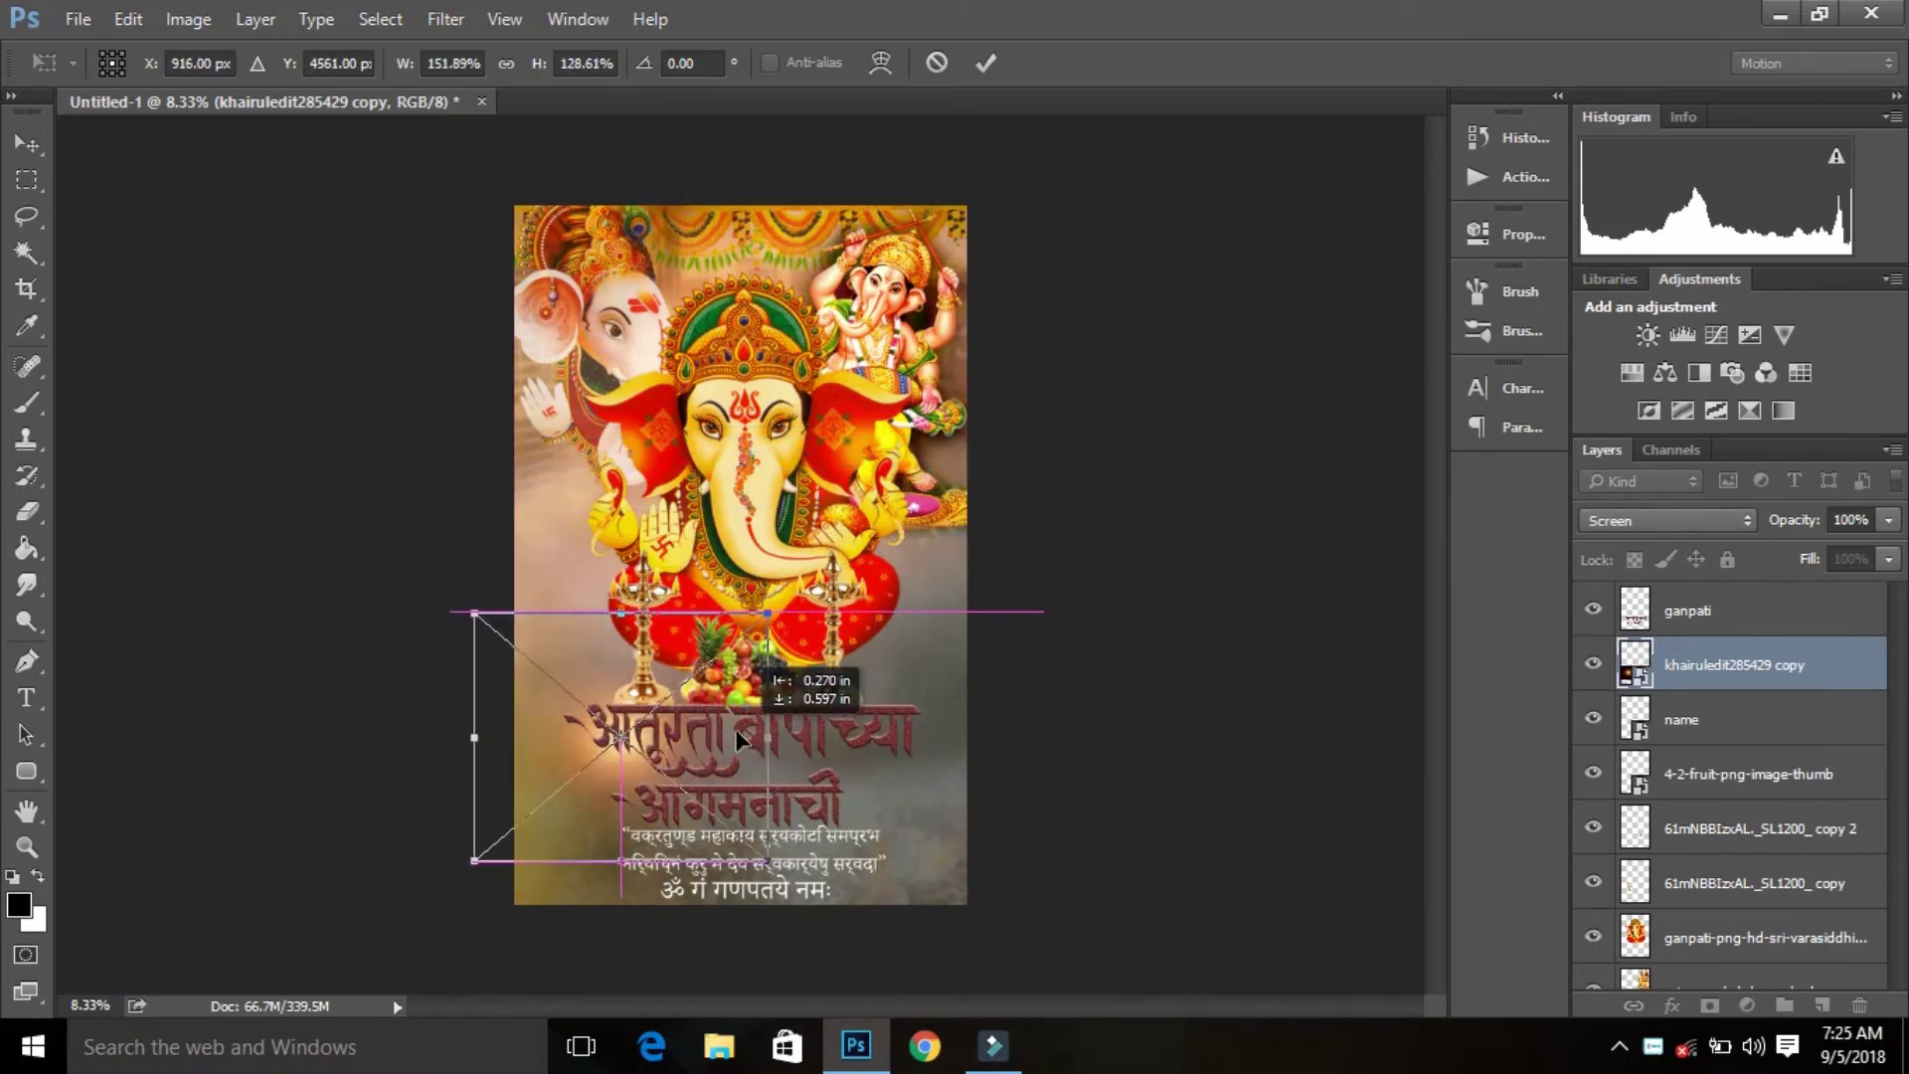
{"action": "left_click_drag", "start_coordinate": [768, 861], "coordinate": [845, 905]}
{"action": "left_click_drag", "start_coordinate": [753, 773], "coordinate": [773, 790]}
{"action": "left_click", "coordinate": [987, 63]}
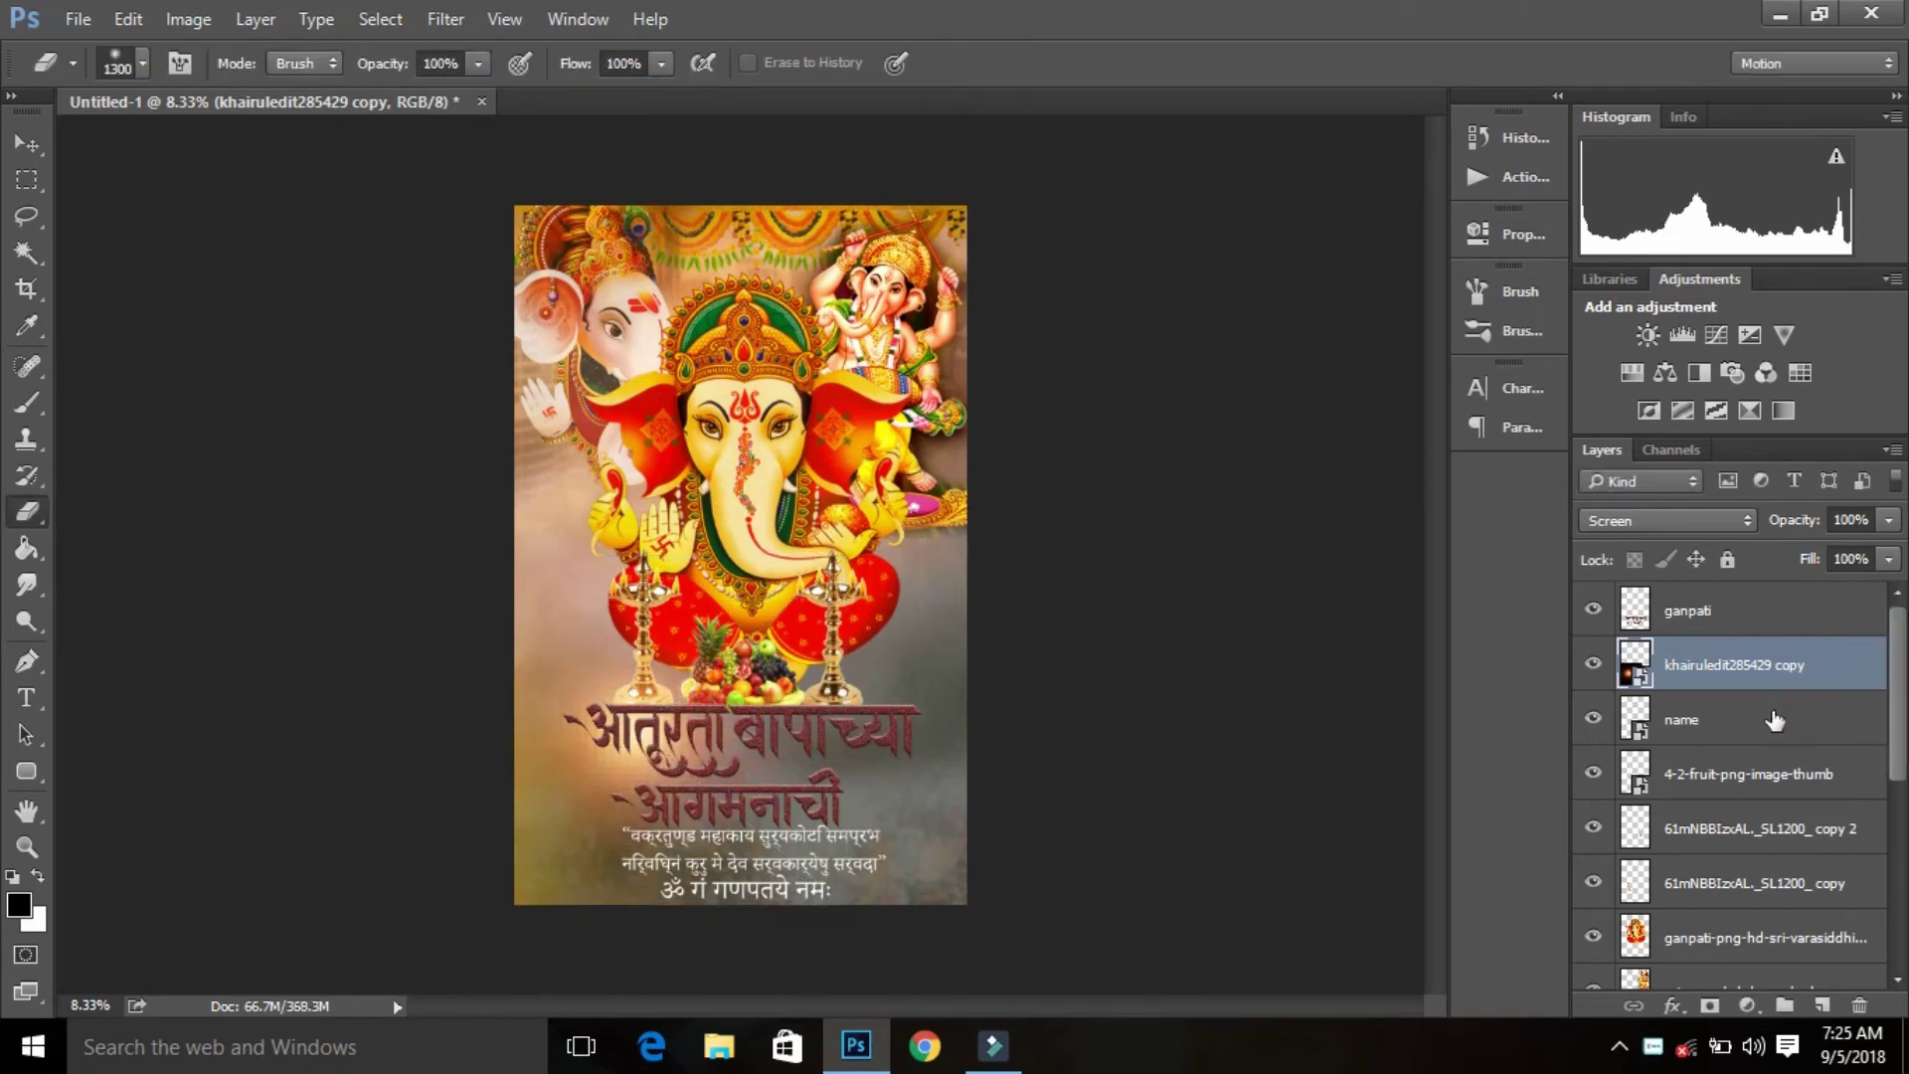
Step: Move the ganpati layer below the glow copy and set the copy's opacity to 62%
{"action": "left_click_drag", "start_coordinate": [1683, 601], "coordinate": [1676, 684]}
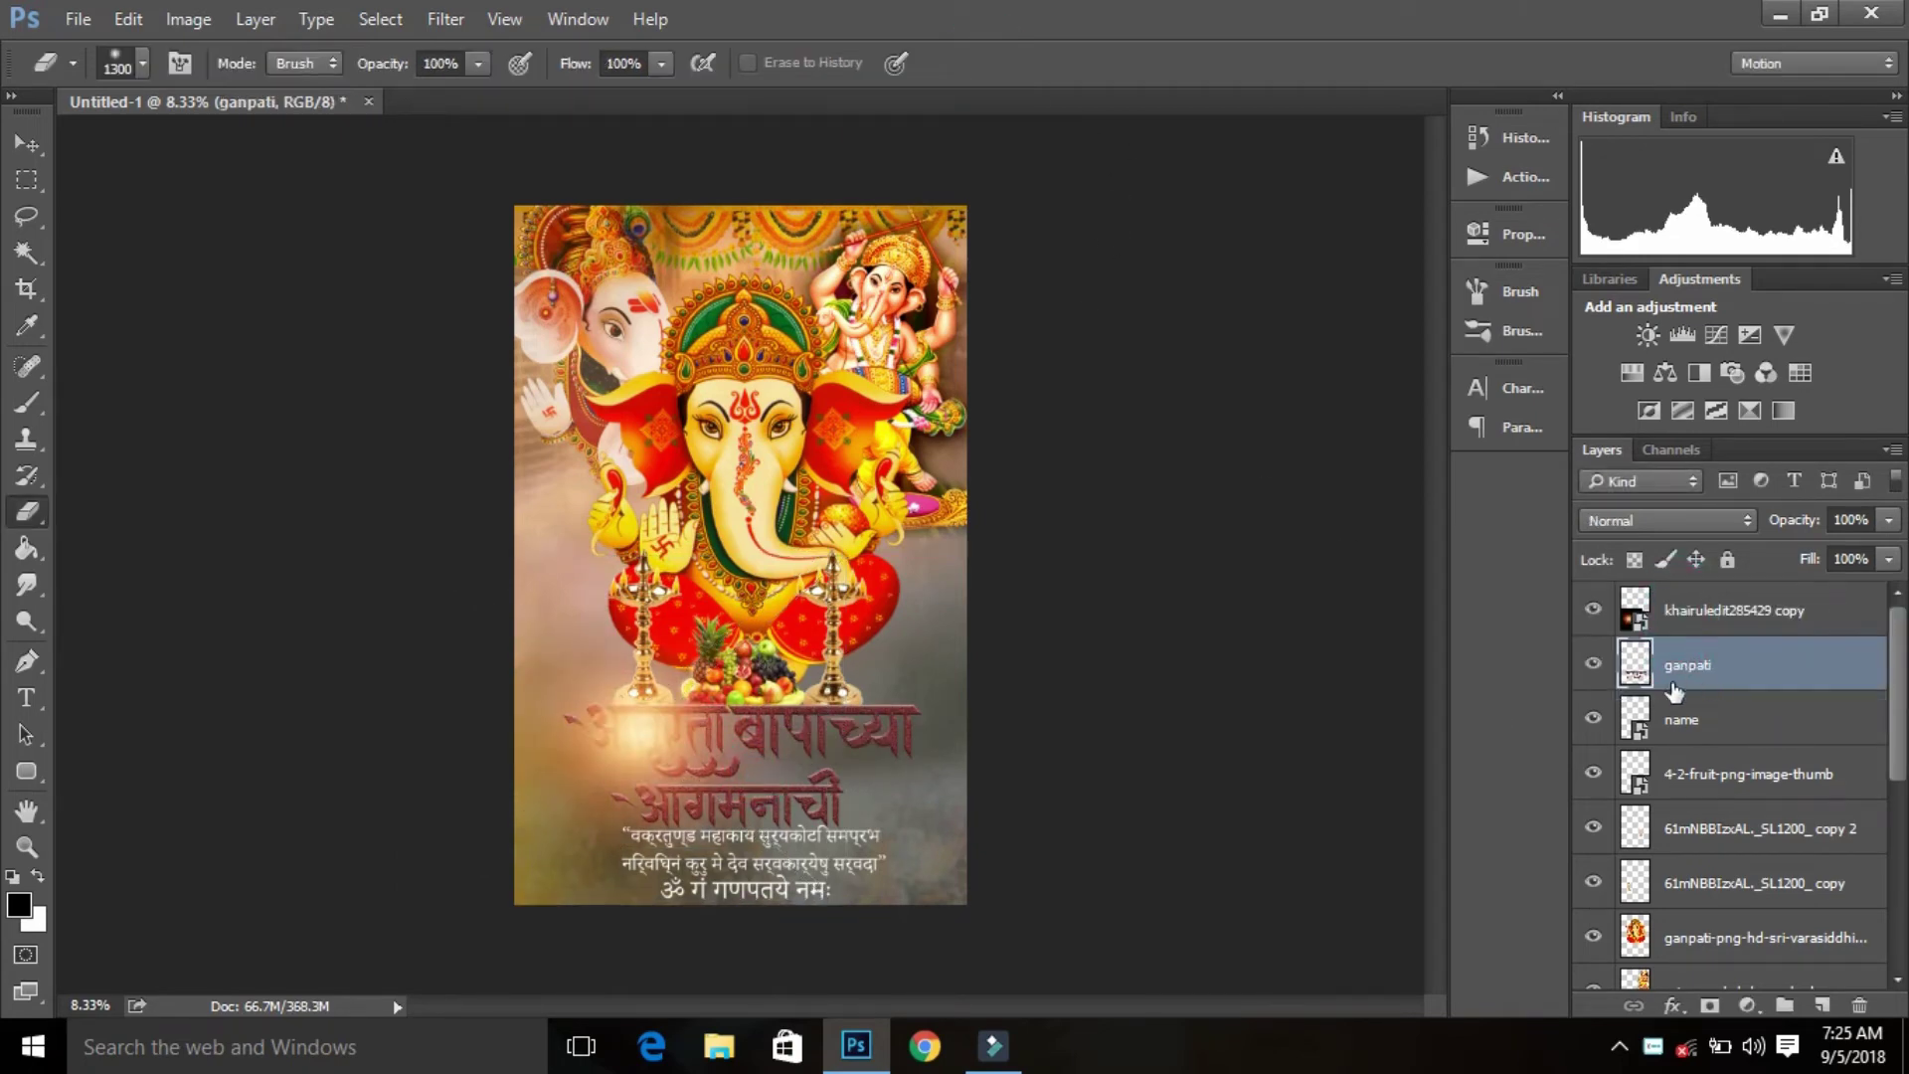
{"action": "key", "text": "ctrl+t"}
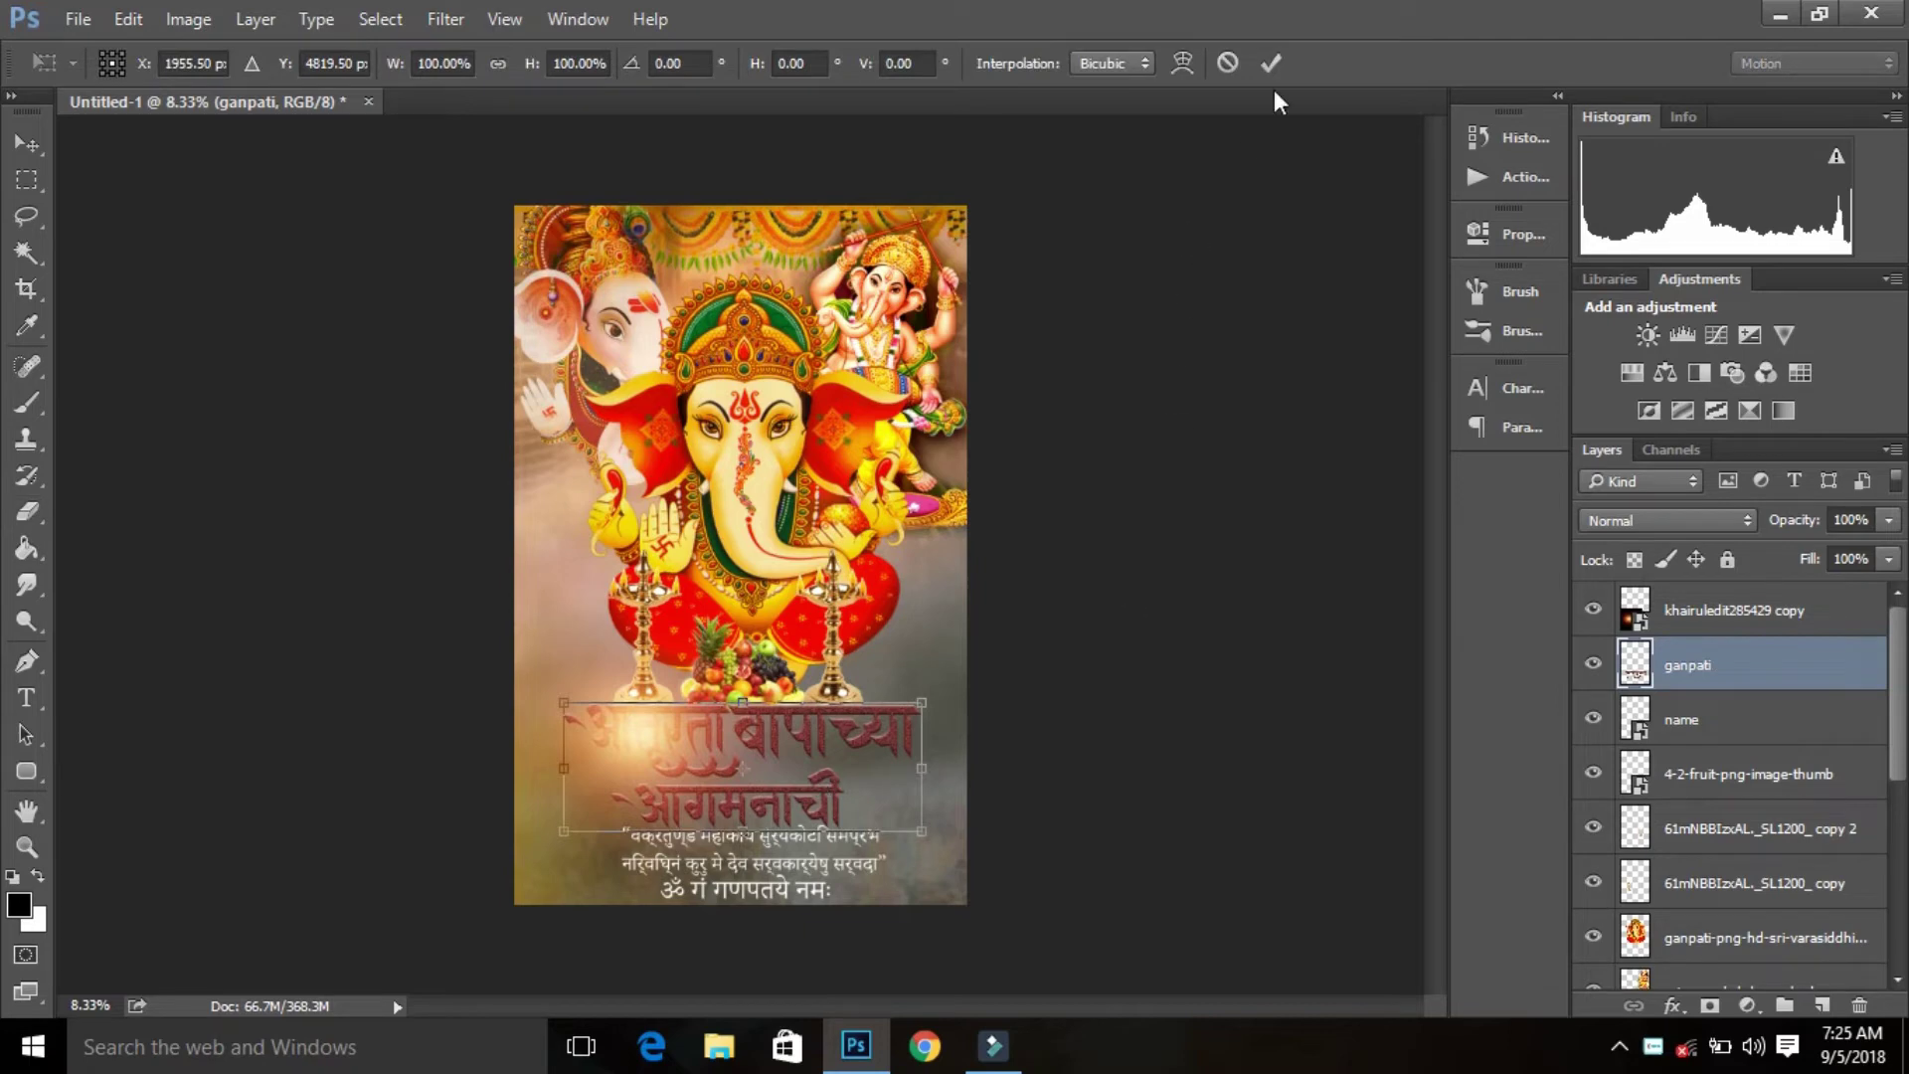
{"action": "left_click", "coordinate": [1273, 62]}
{"action": "left_click", "coordinate": [1747, 621]}
{"action": "left_click_drag", "start_coordinate": [1888, 542], "coordinate": [1833, 541]}
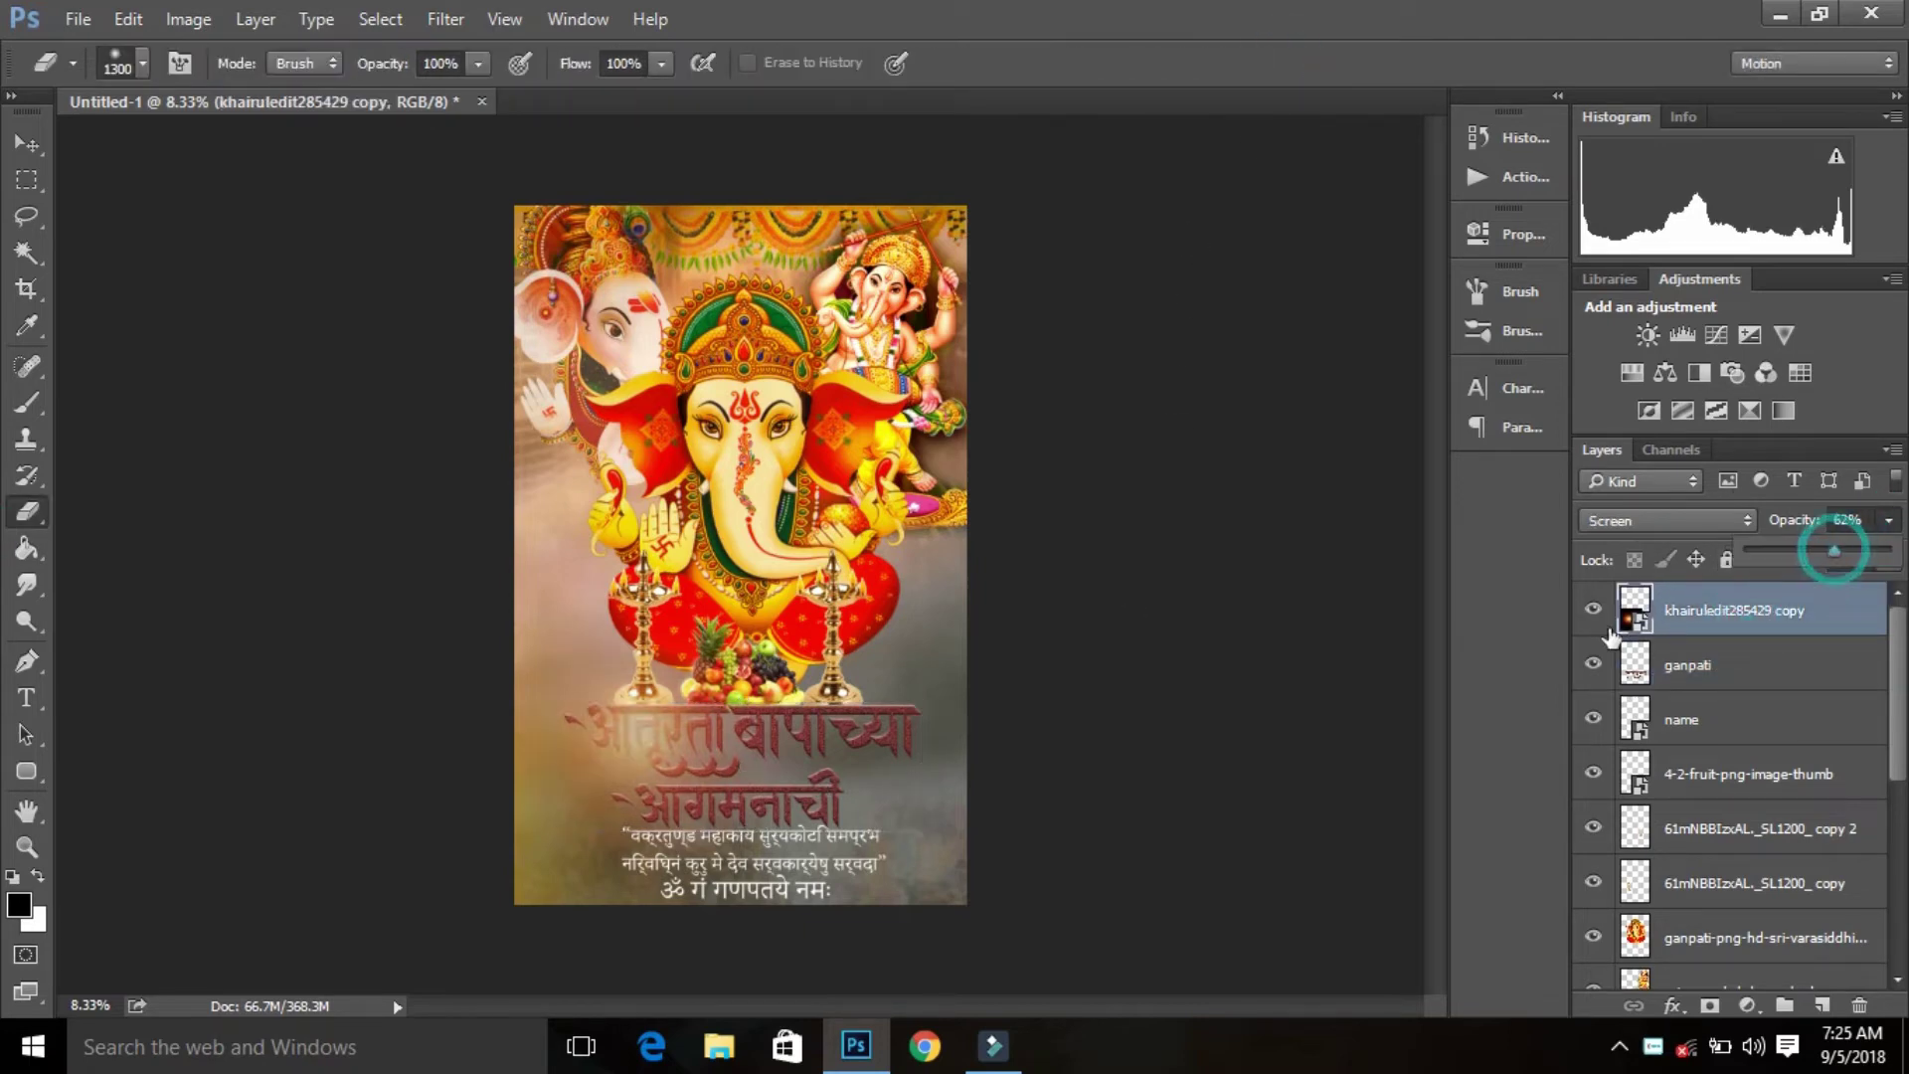
Step: Widen the glow copy to about 355% across the Marathi title
{"action": "key", "text": "ctrl+t"}
{"action": "left_click_drag", "start_coordinate": [855, 731], "coordinate": [1118, 764]}
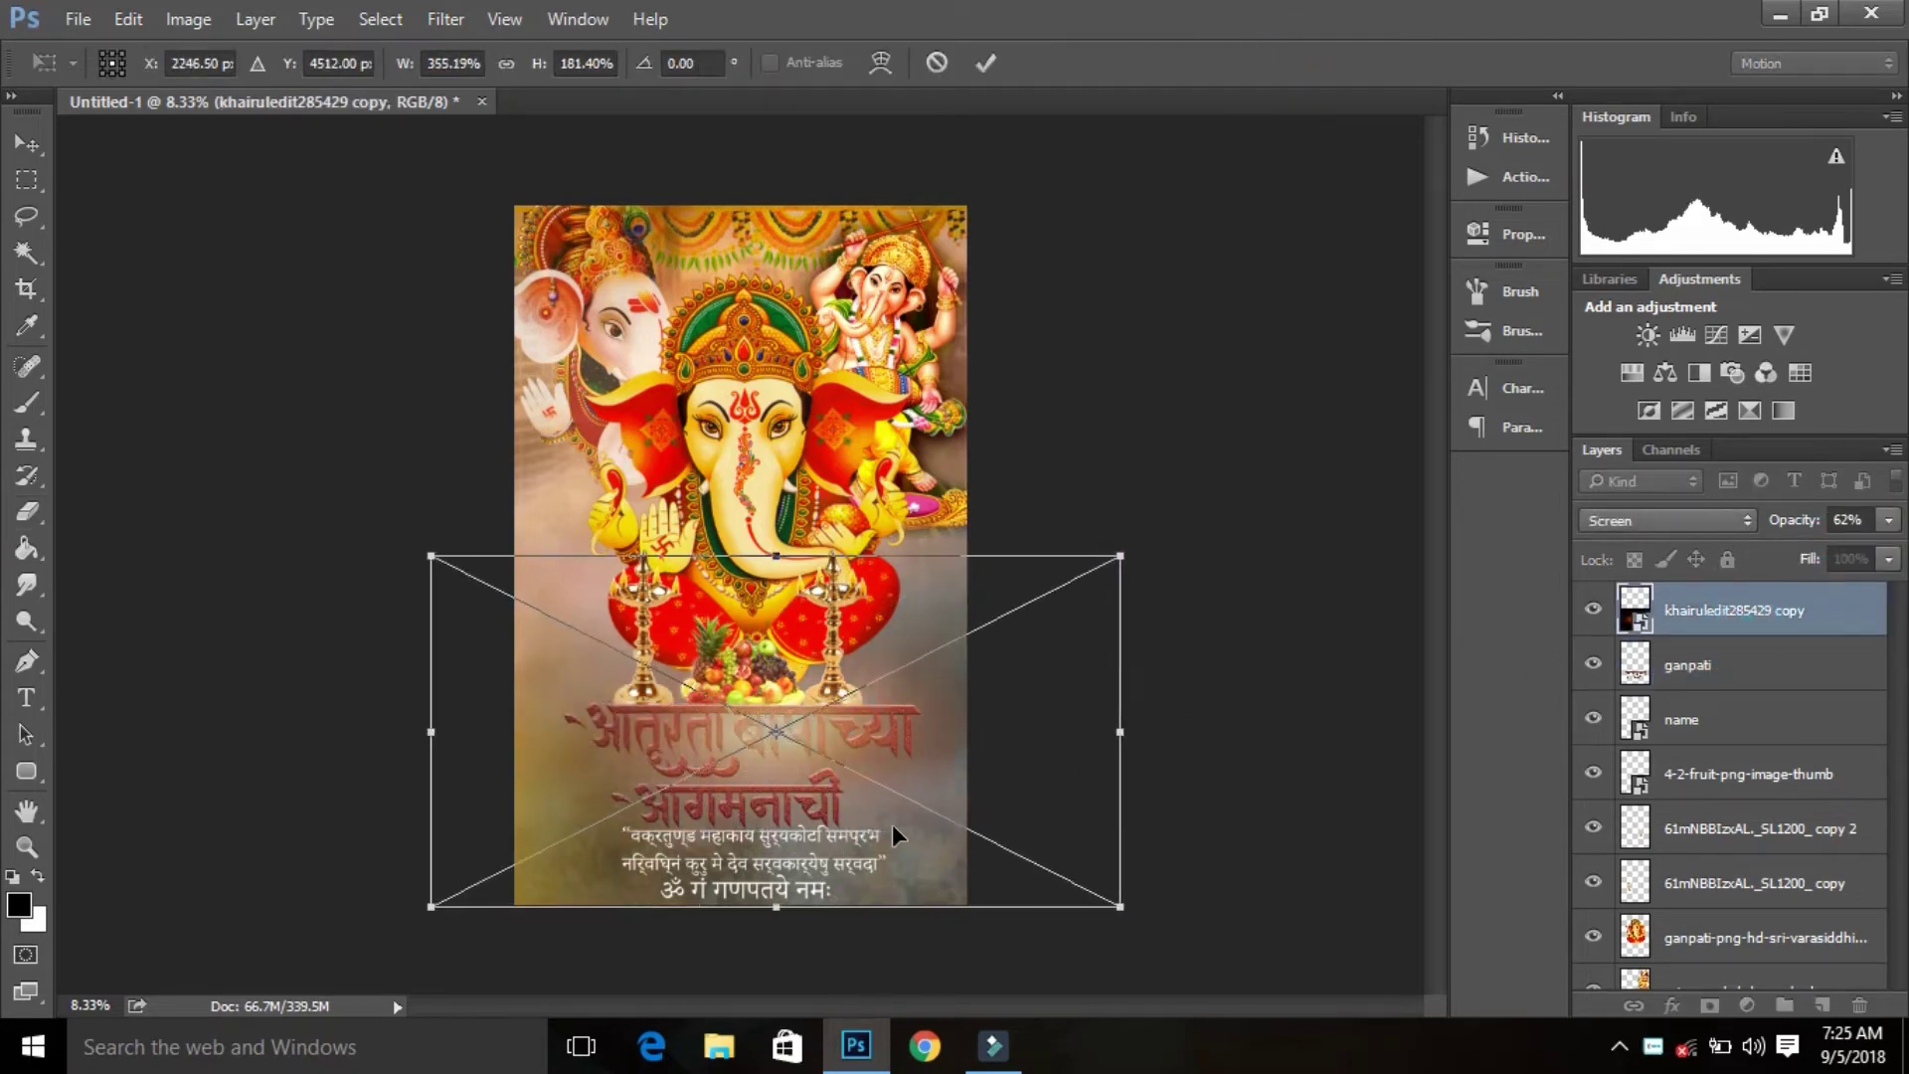
{"action": "left_click_drag", "start_coordinate": [892, 826], "coordinate": [854, 862]}
{"action": "left_click", "coordinate": [986, 63]}
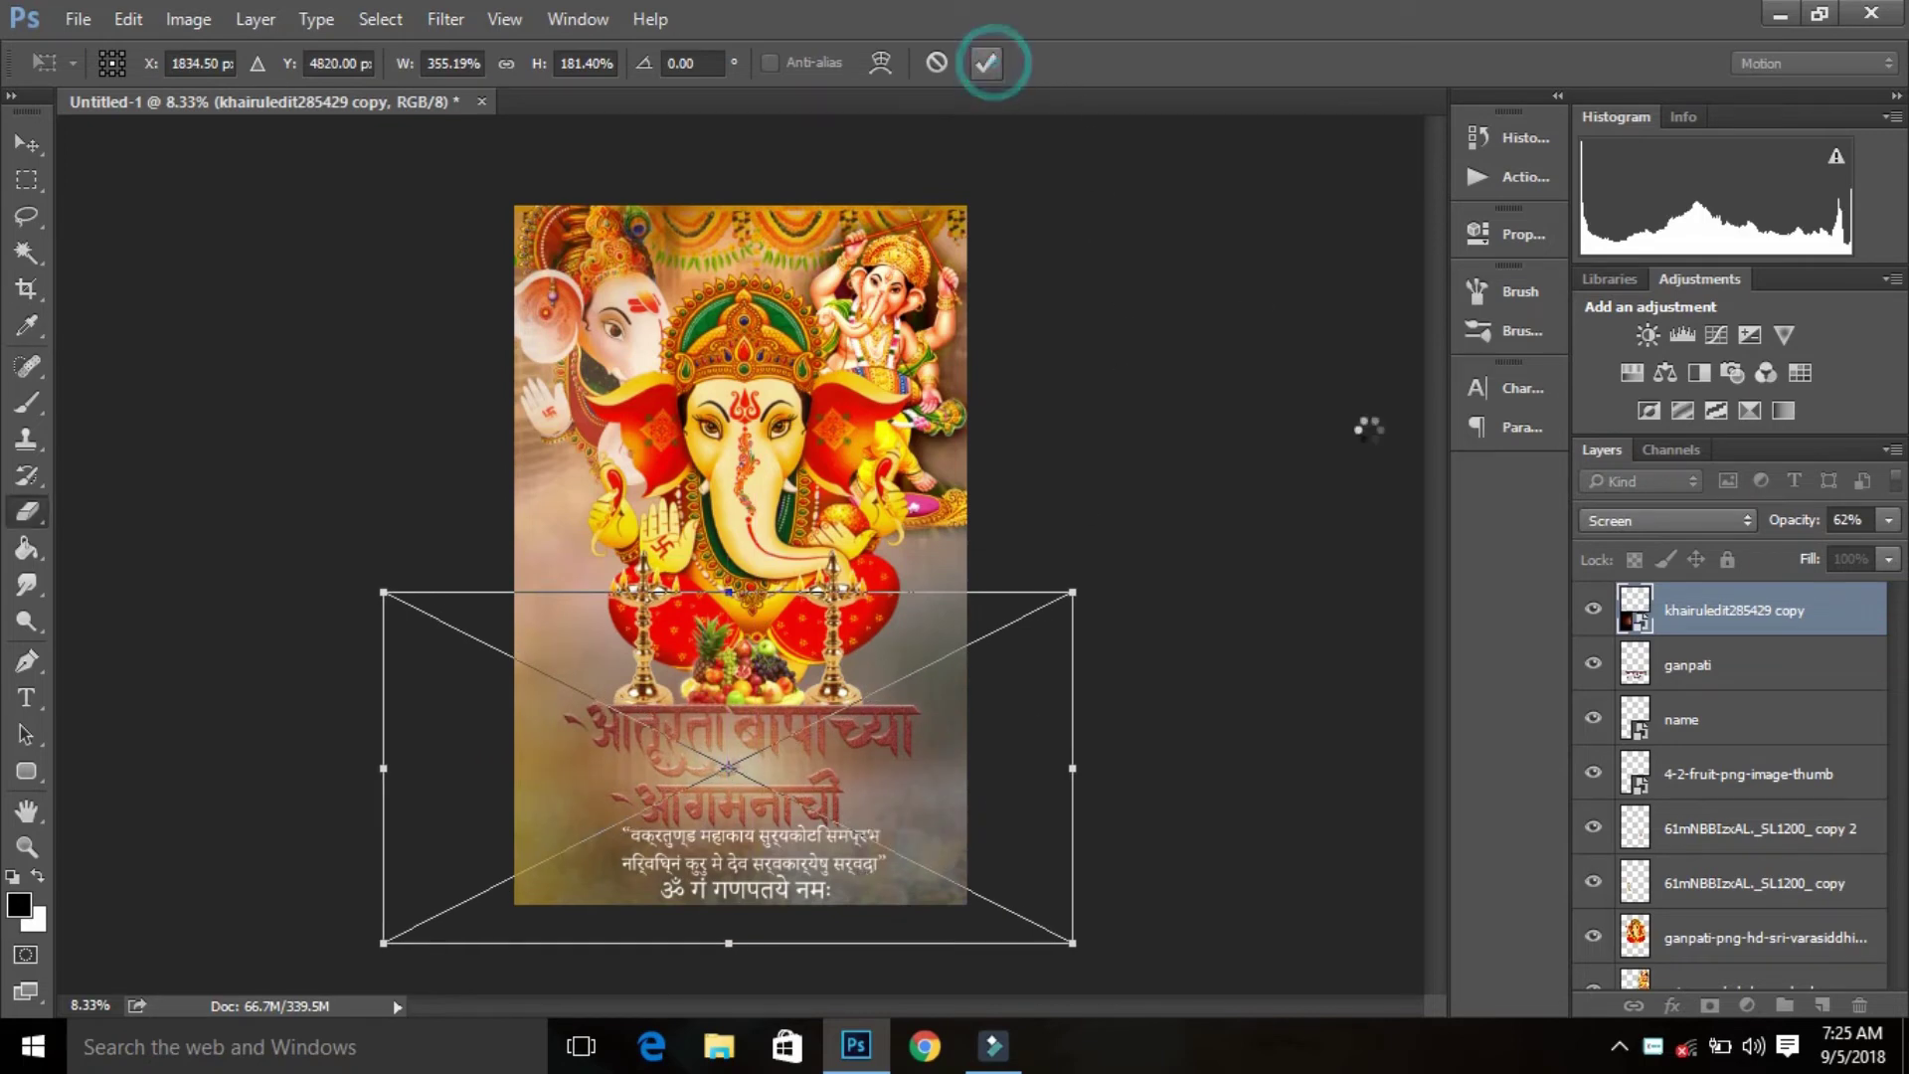
{"action": "left_click", "coordinate": [78, 19]}
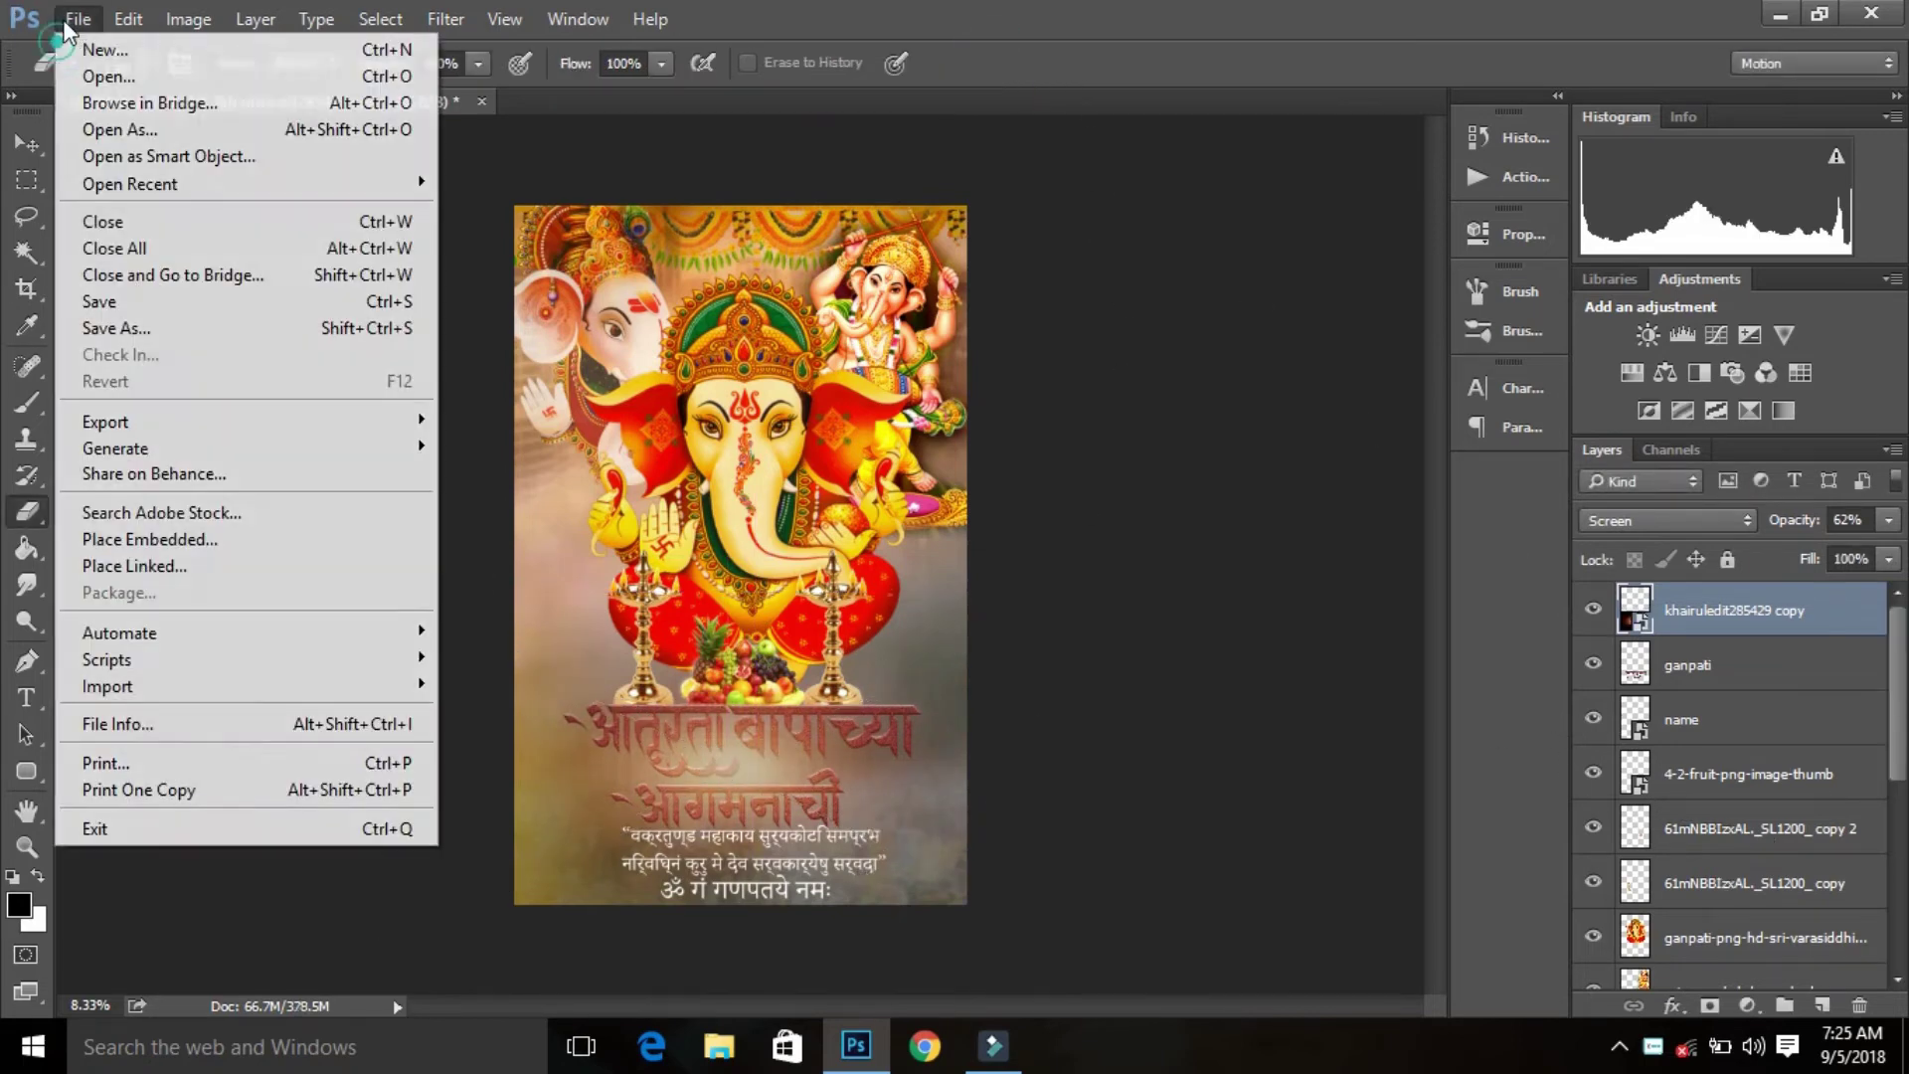
{"action": "left_click", "coordinate": [130, 540]}
{"action": "left_click", "coordinate": [1808, 224]}
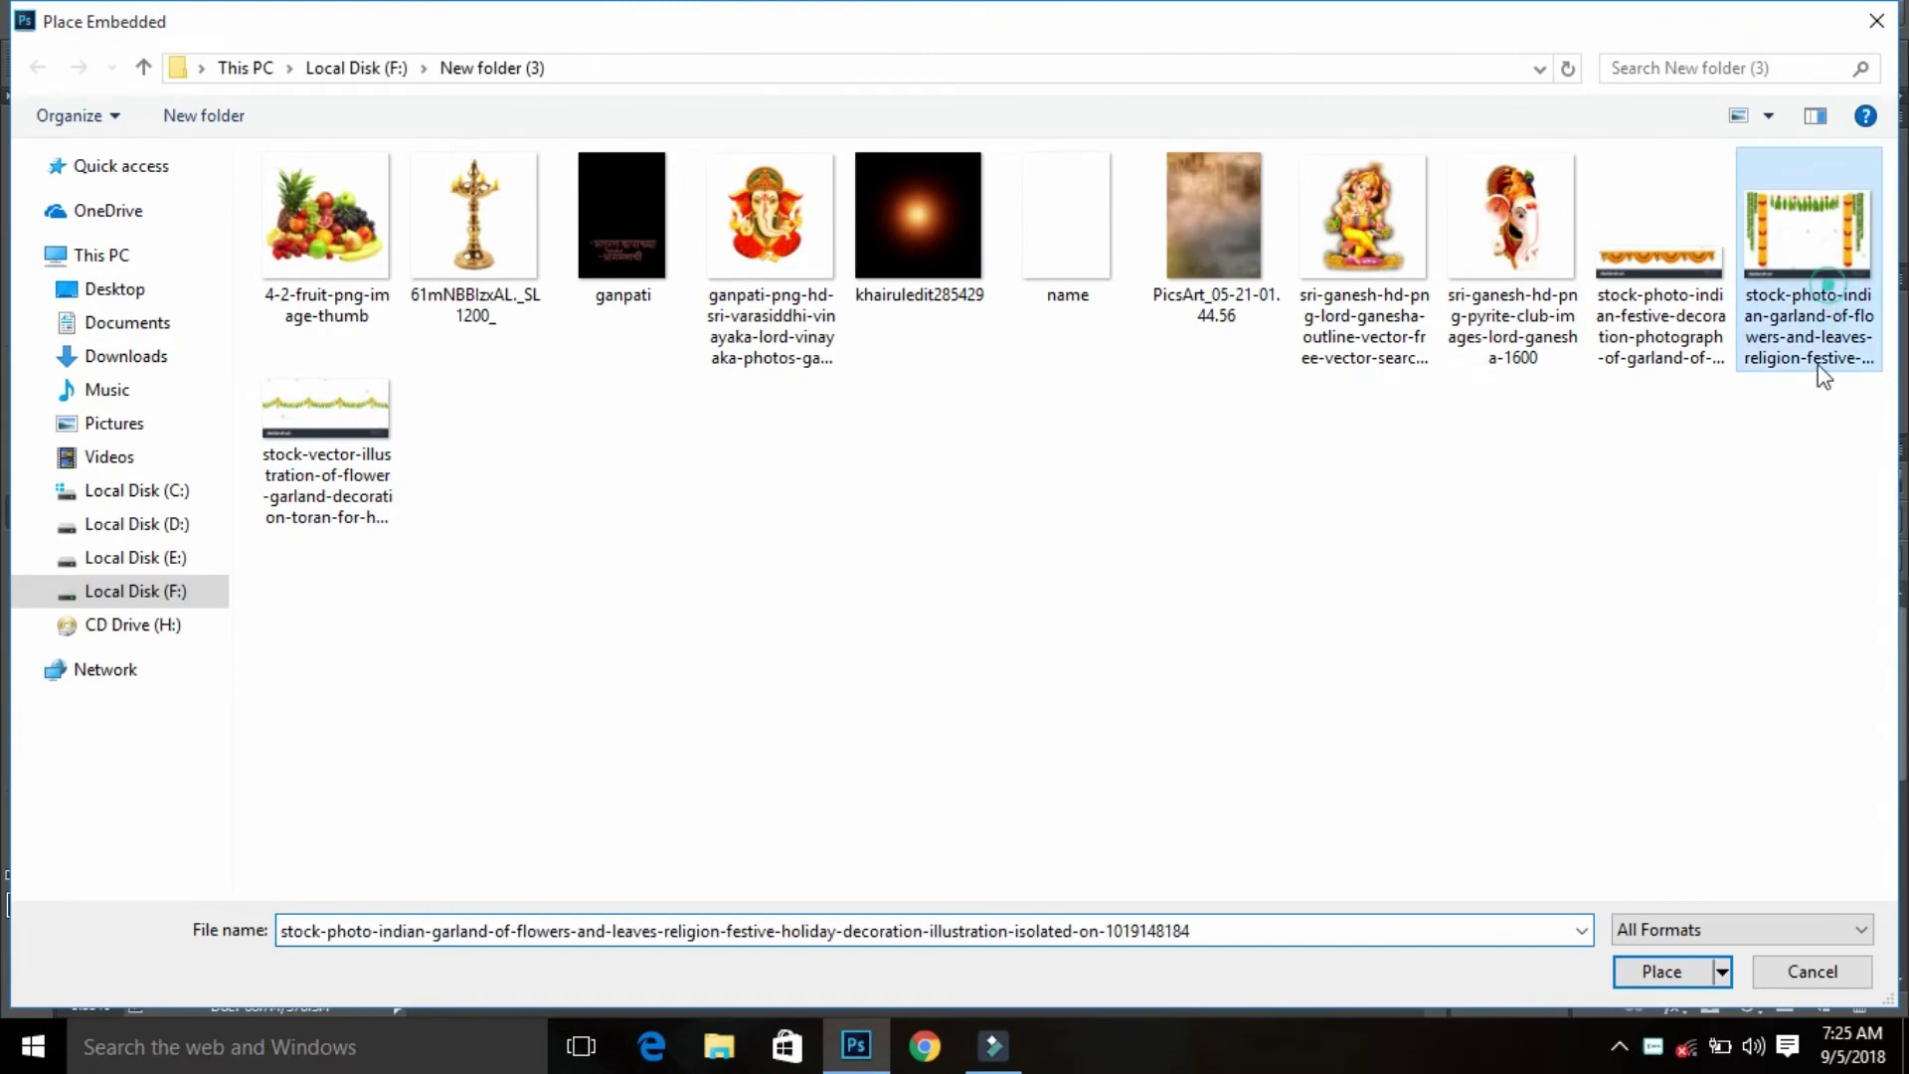
{"action": "left_click", "coordinate": [1661, 972]}
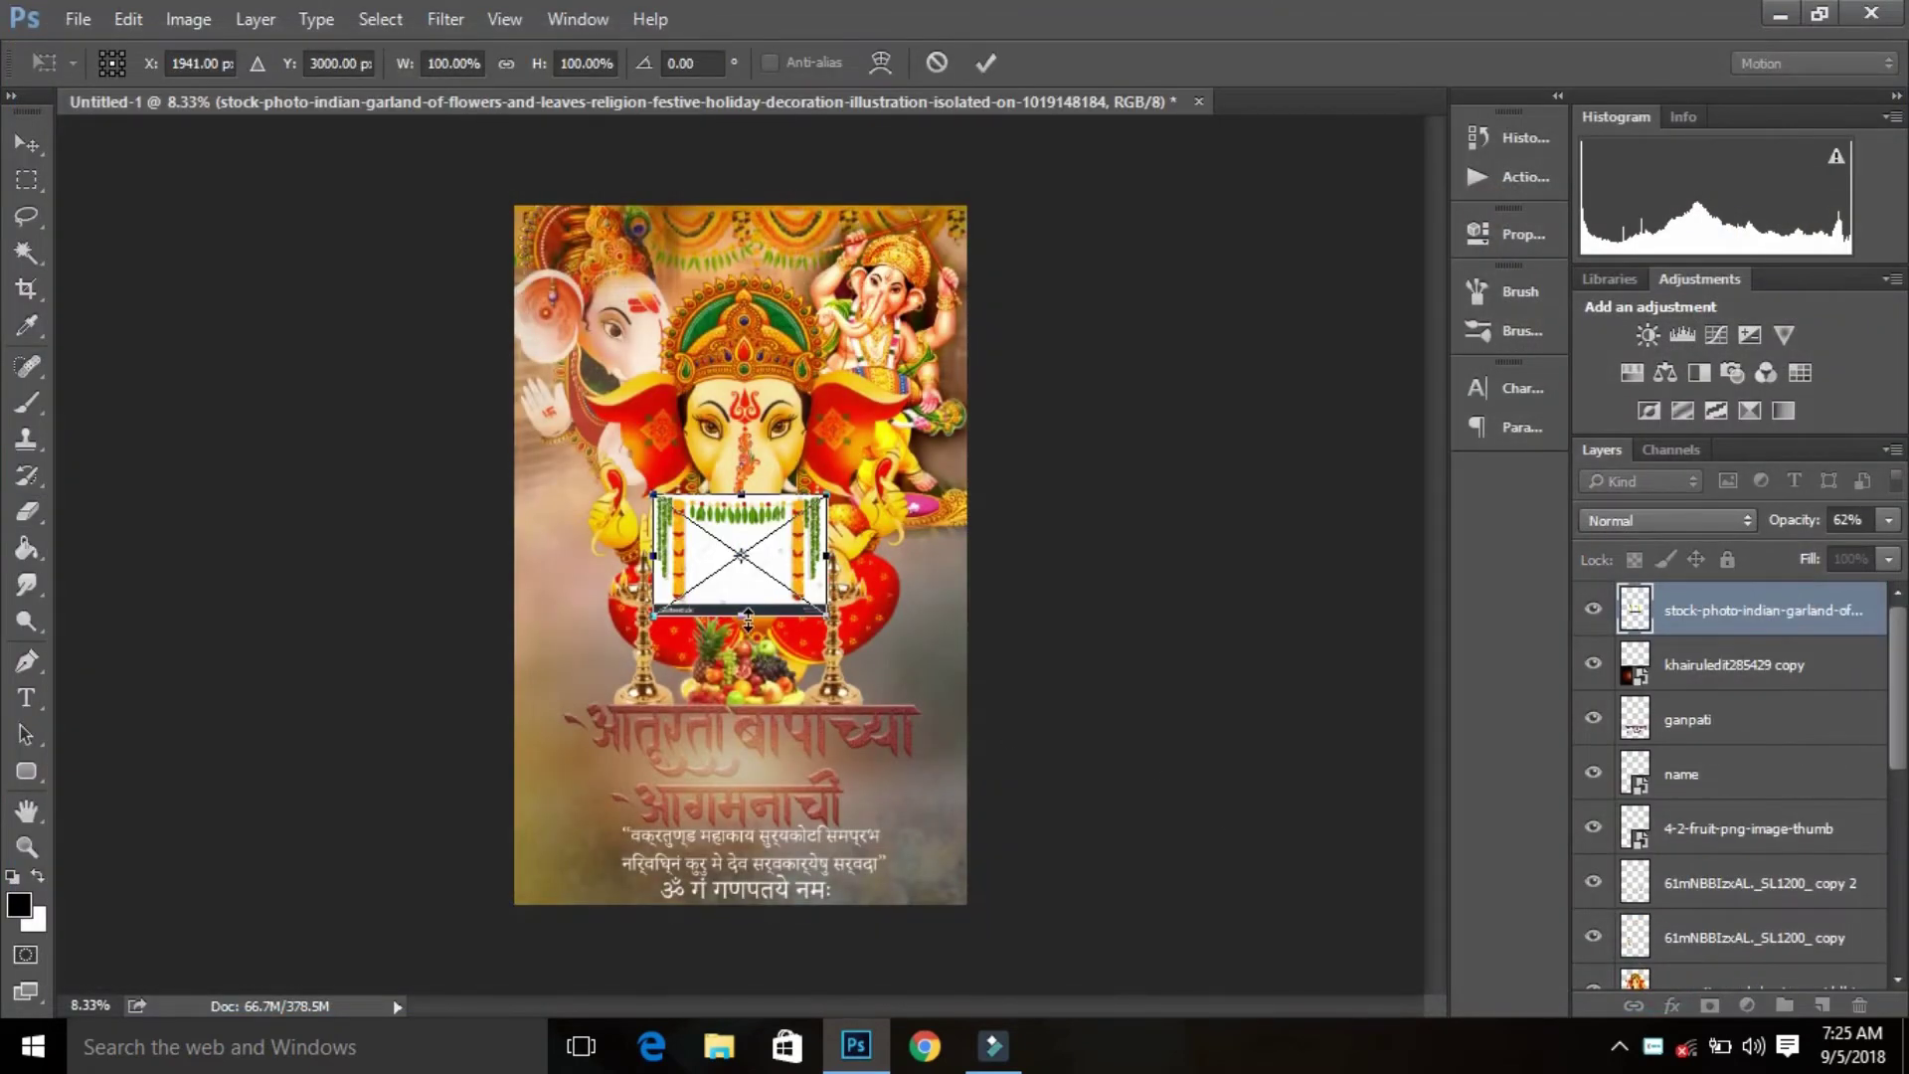
{"action": "left_click_drag", "start_coordinate": [750, 621], "coordinate": [742, 590]}
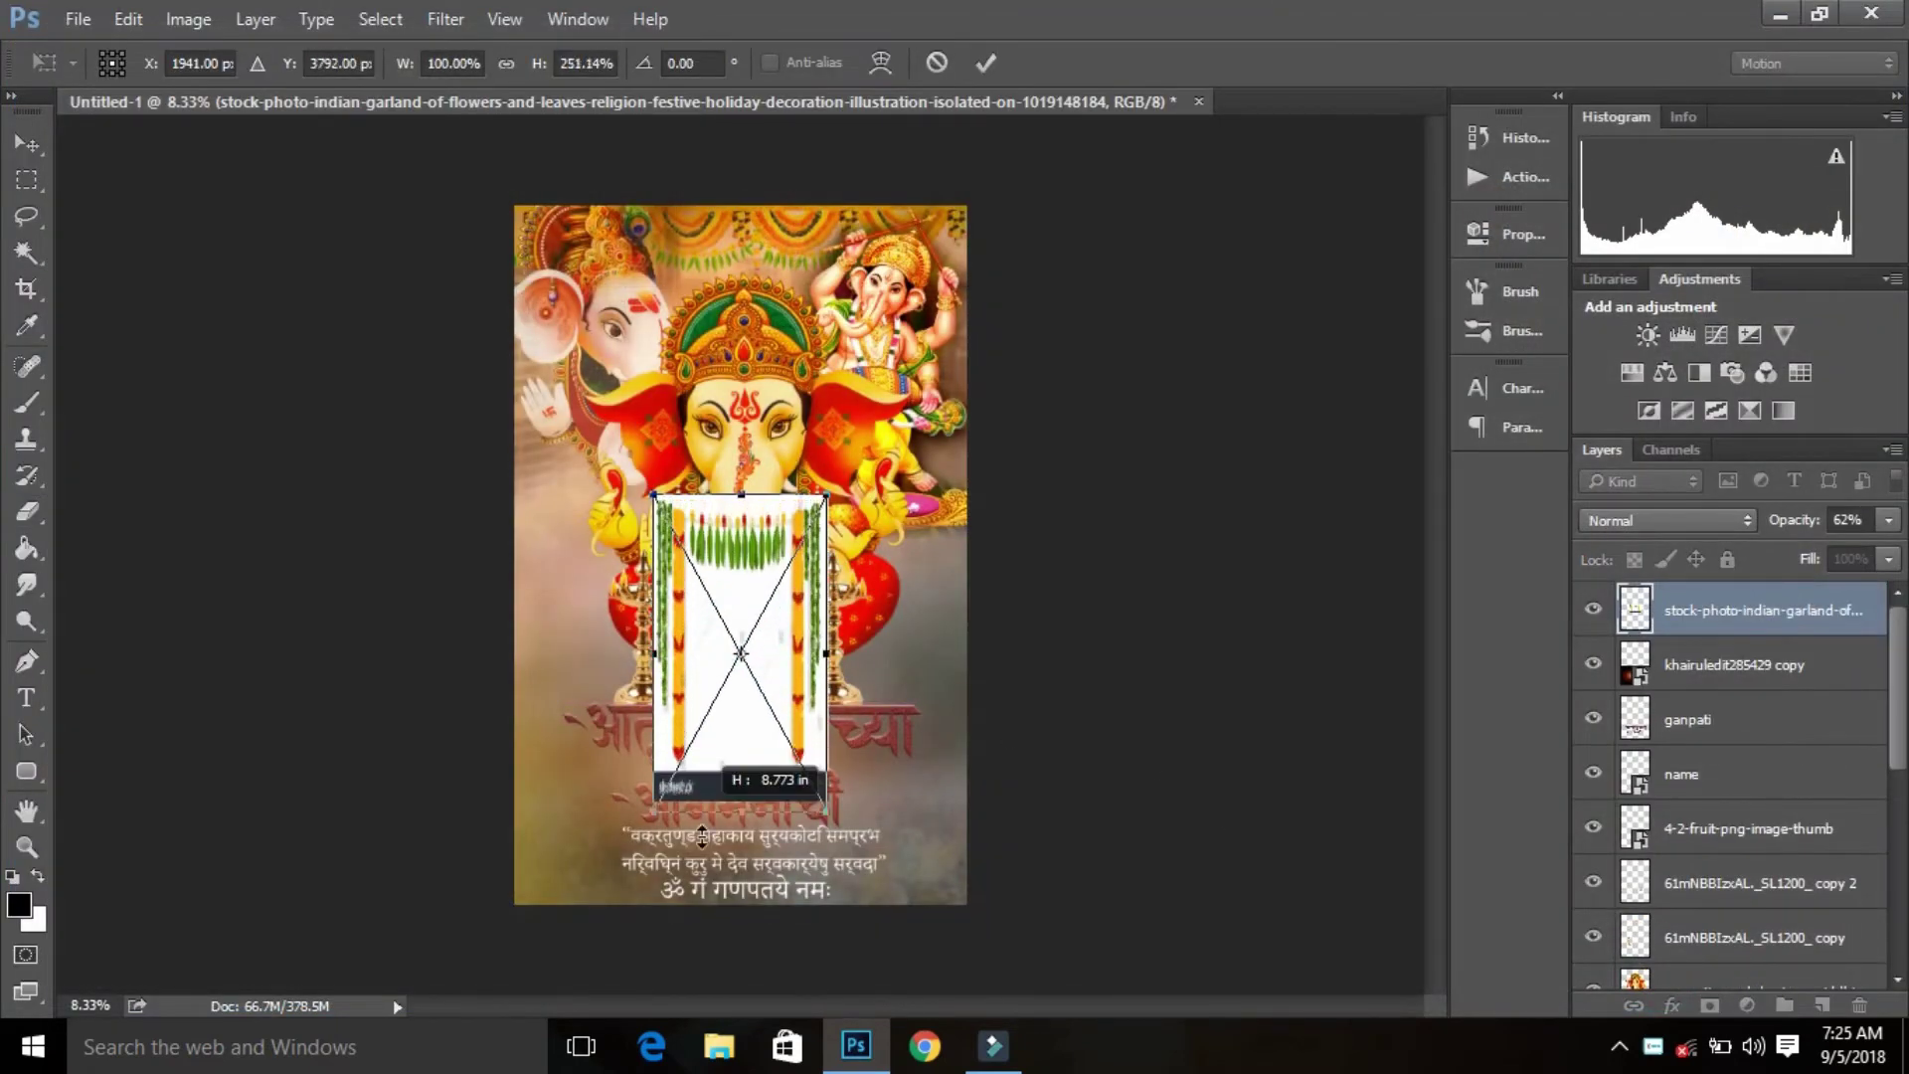
{"action": "left_click", "coordinate": [985, 61]}
{"action": "key", "text": "e"}
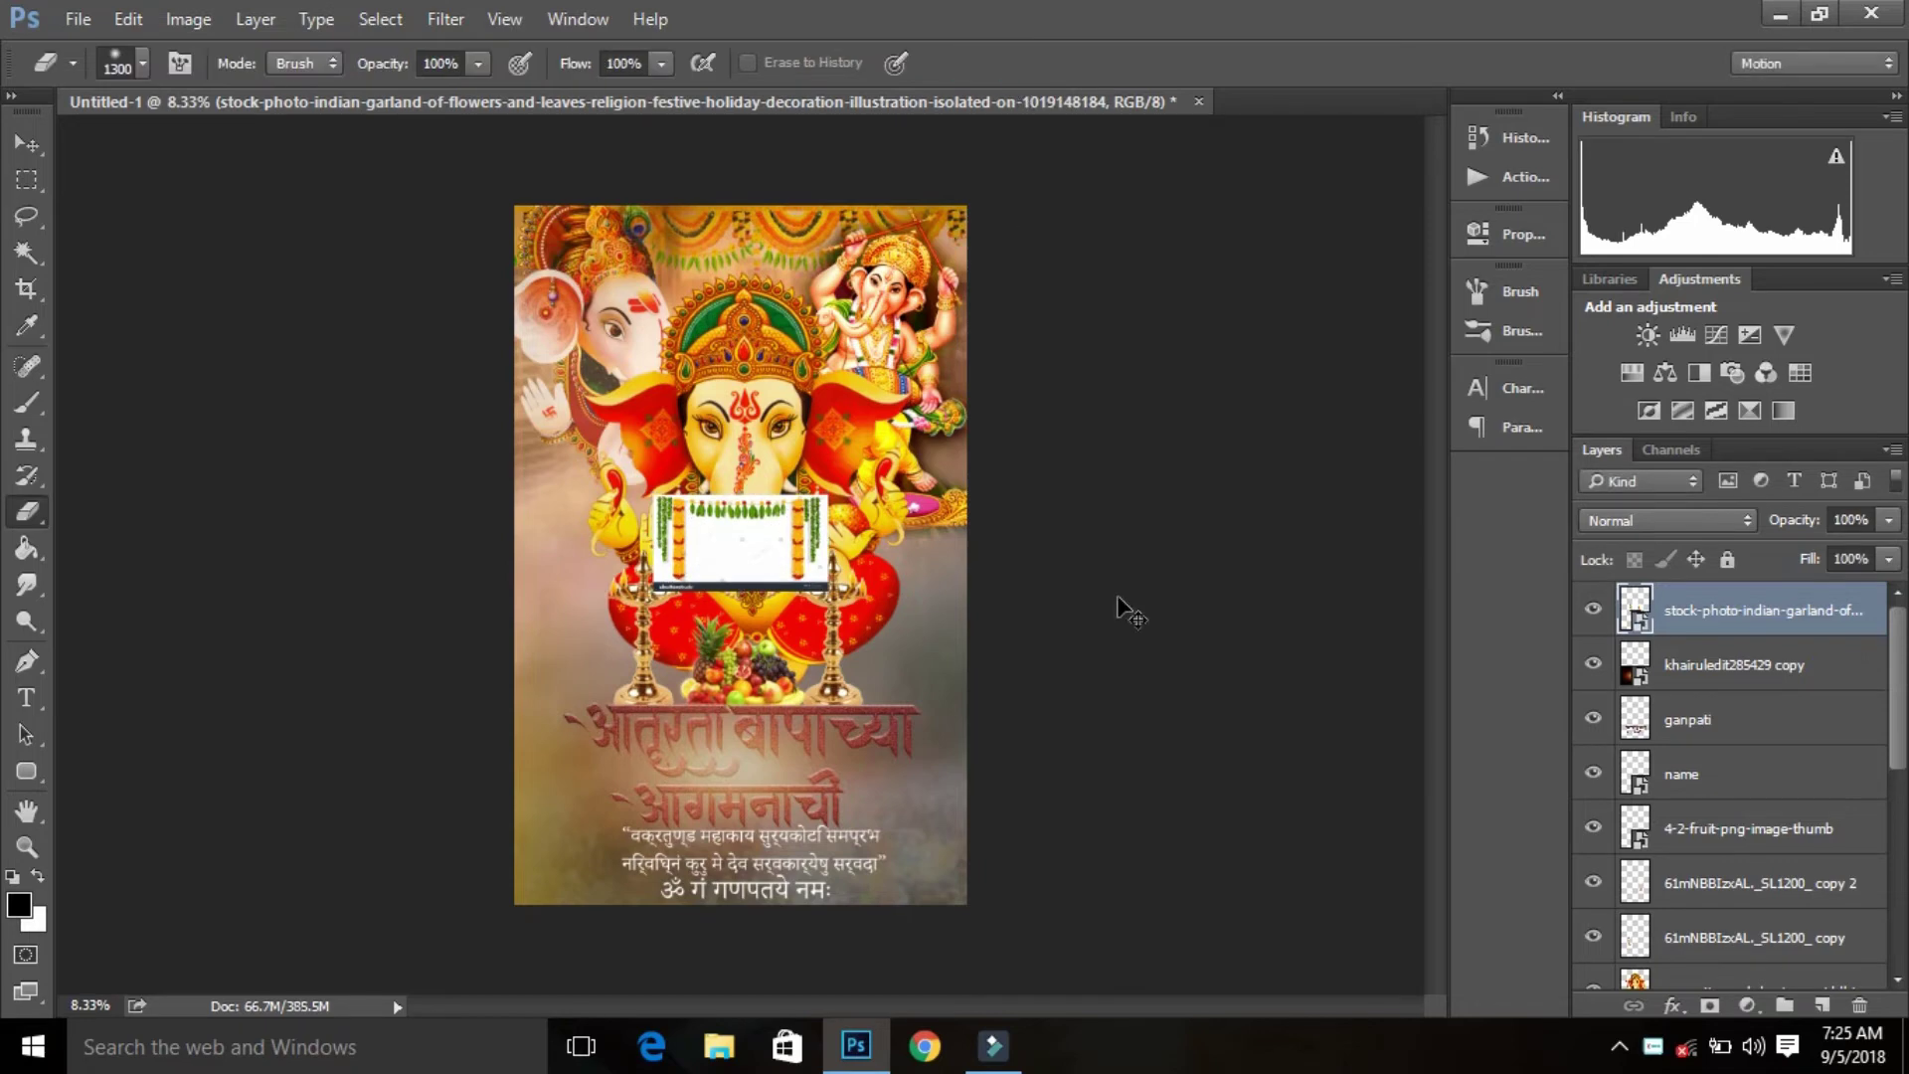
{"action": "key", "text": "ctrl+t"}
{"action": "left_click_drag", "start_coordinate": [829, 593], "coordinate": [1091, 604]}
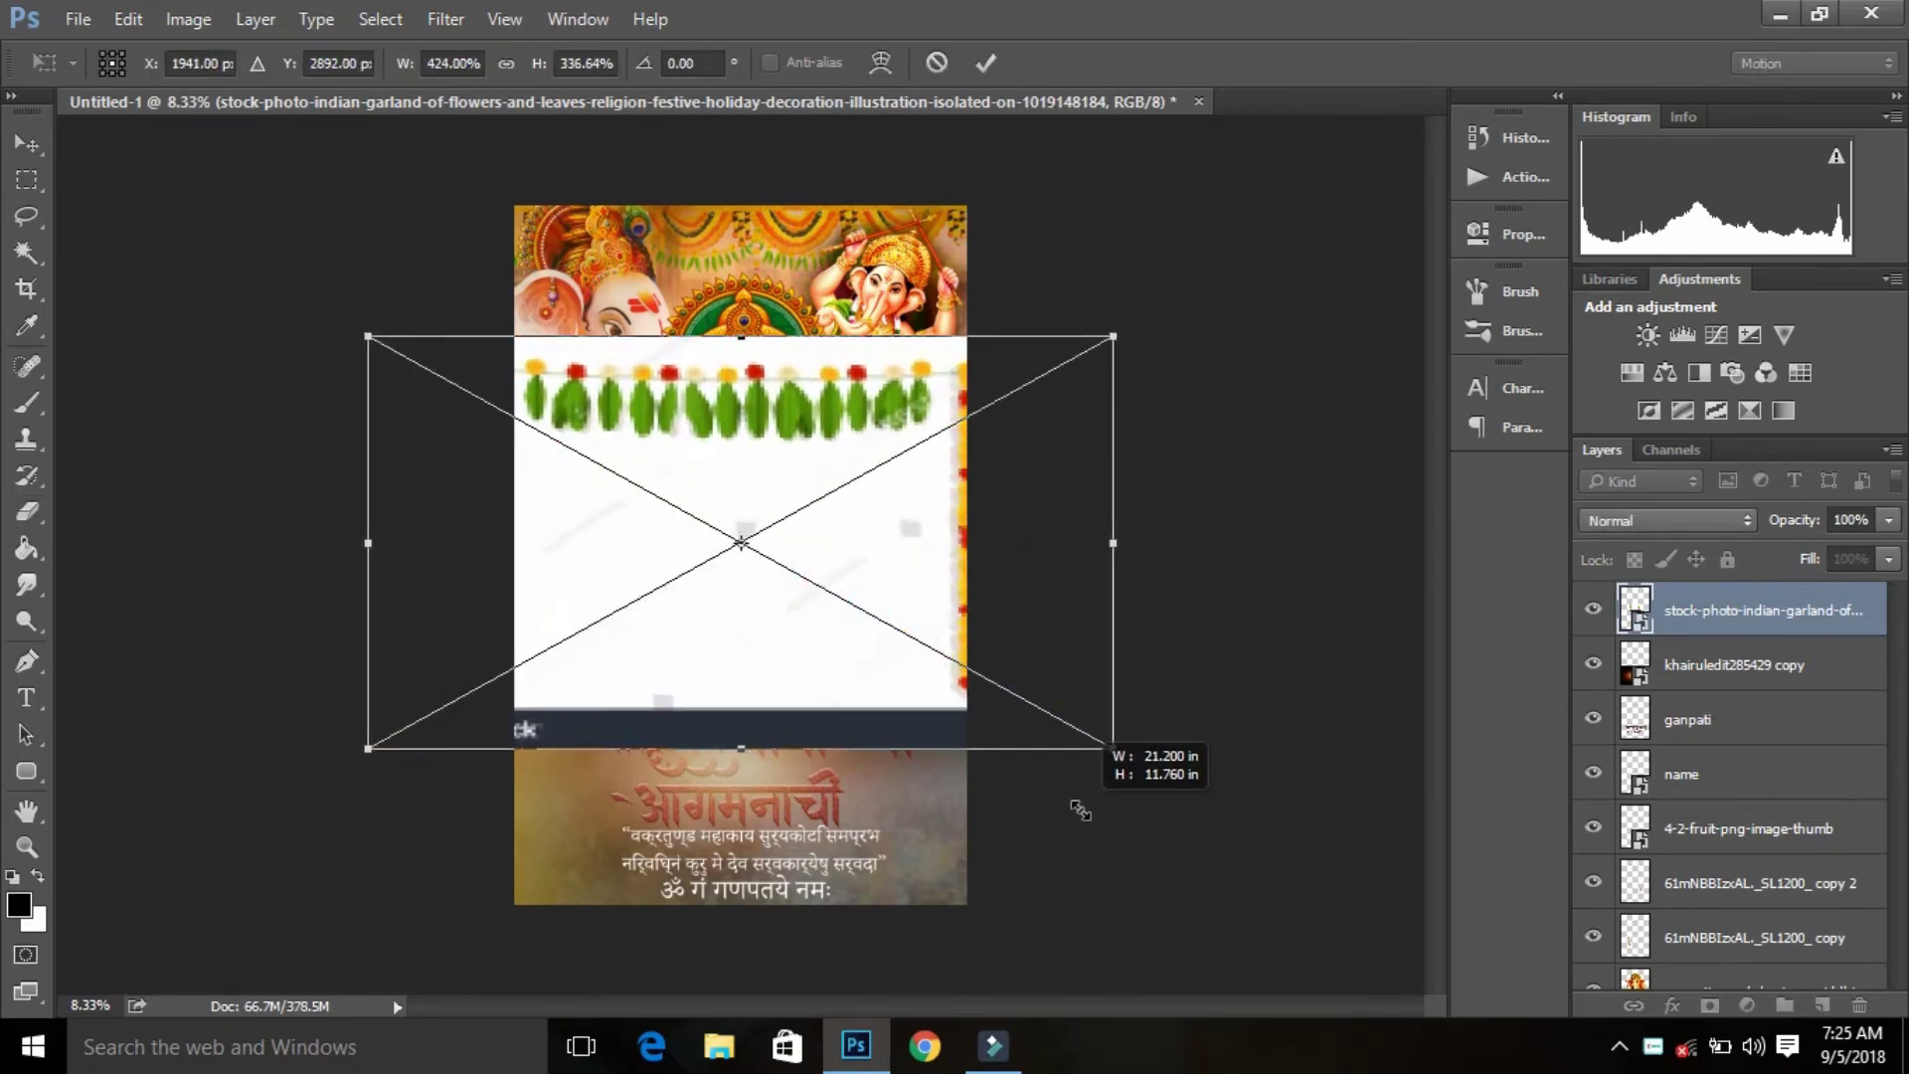
{"action": "left_click_drag", "start_coordinate": [1233, 573], "coordinate": [1211, 574]}
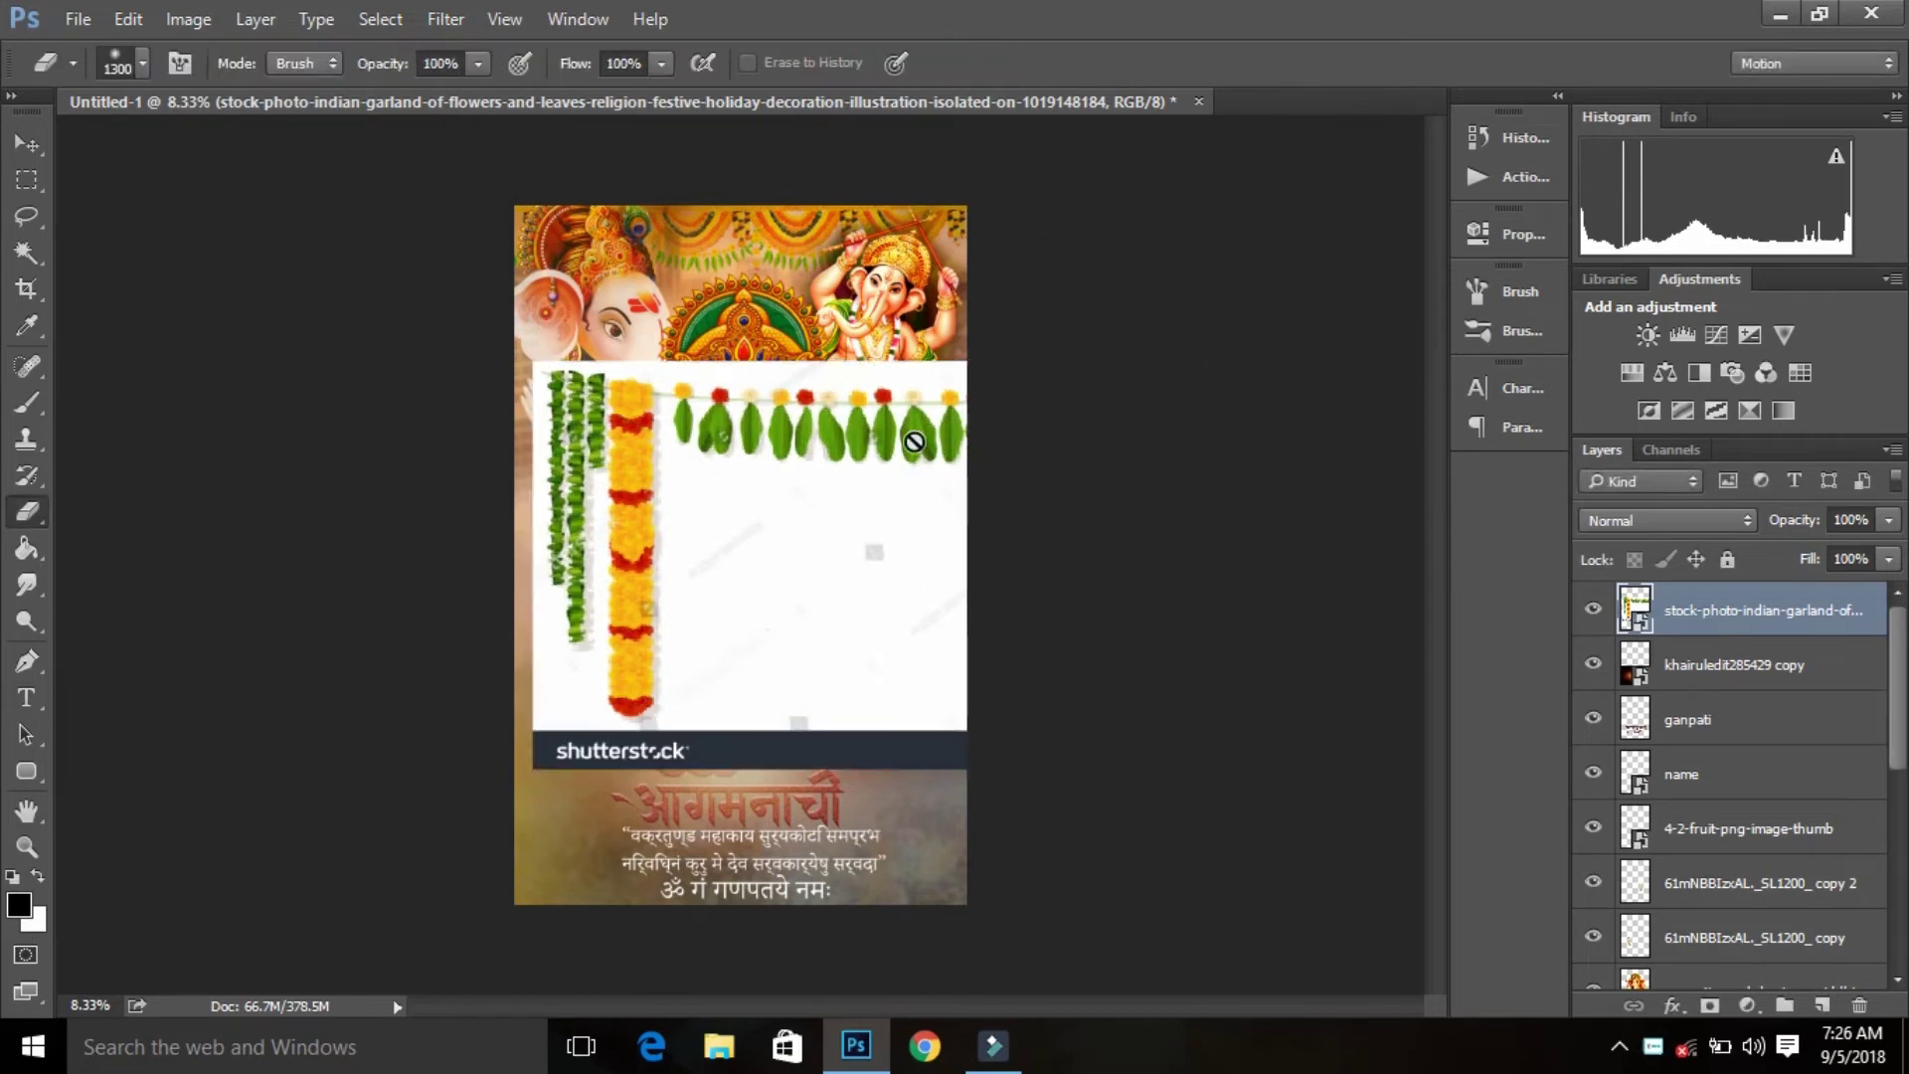
{"action": "left_click_drag", "start_coordinate": [514, 320], "coordinate": [640, 740]}
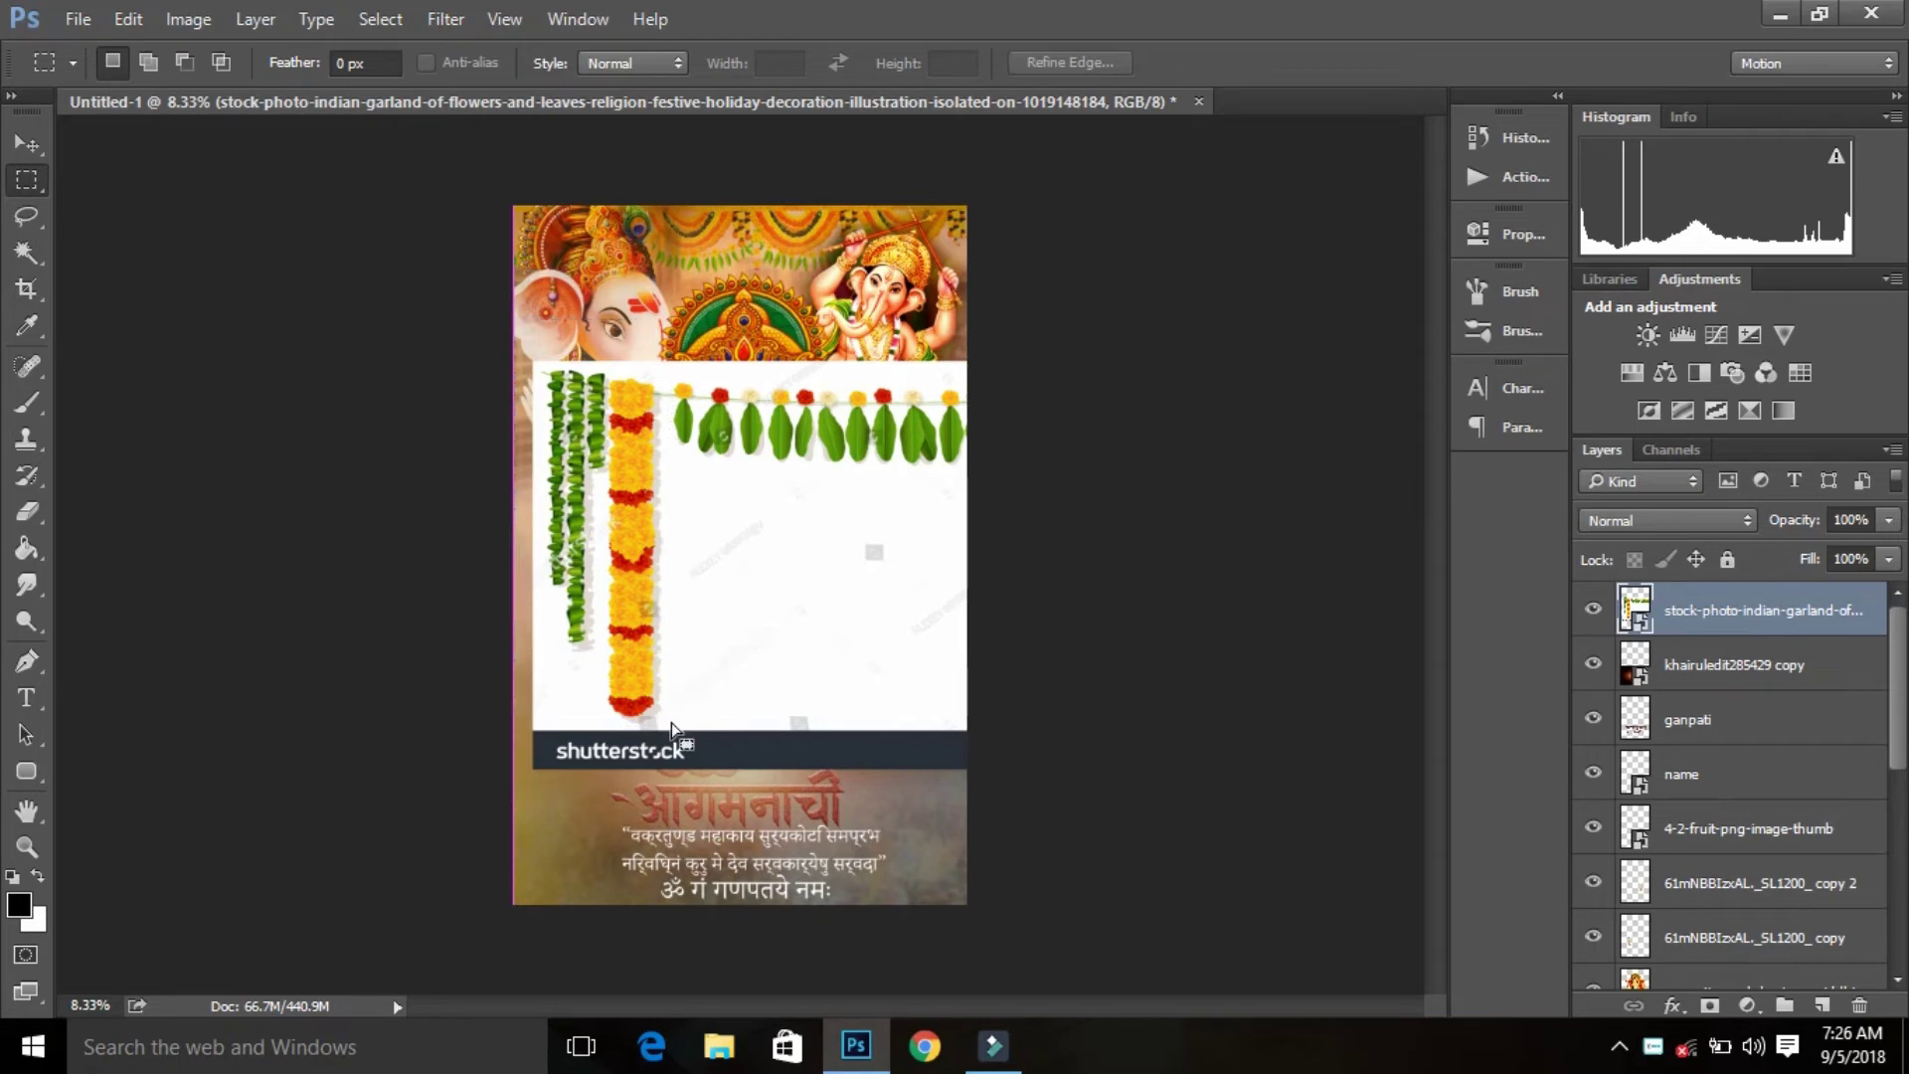
{"action": "left_click_drag", "start_coordinate": [640, 740], "coordinate": [674, 725]}
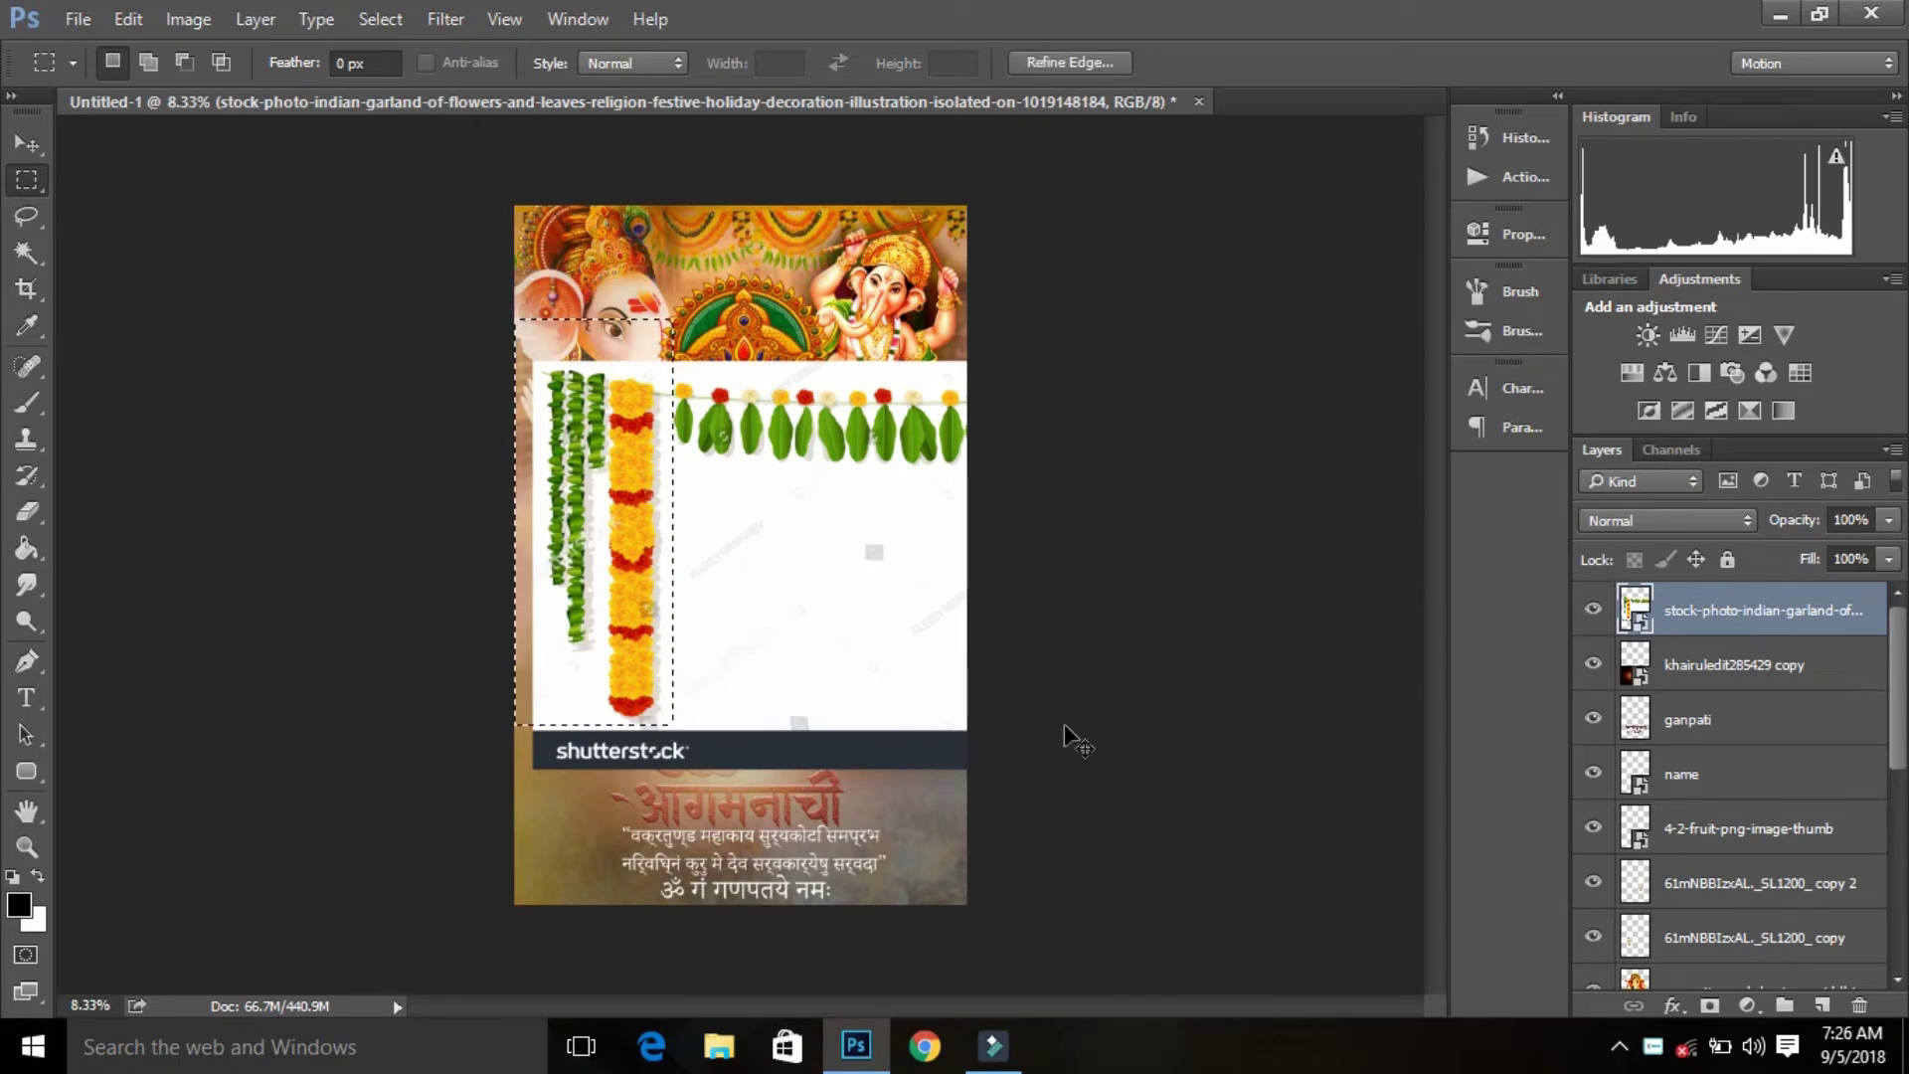
{"action": "left_click_drag", "start_coordinate": [1755, 629], "coordinate": [1173, 610]}
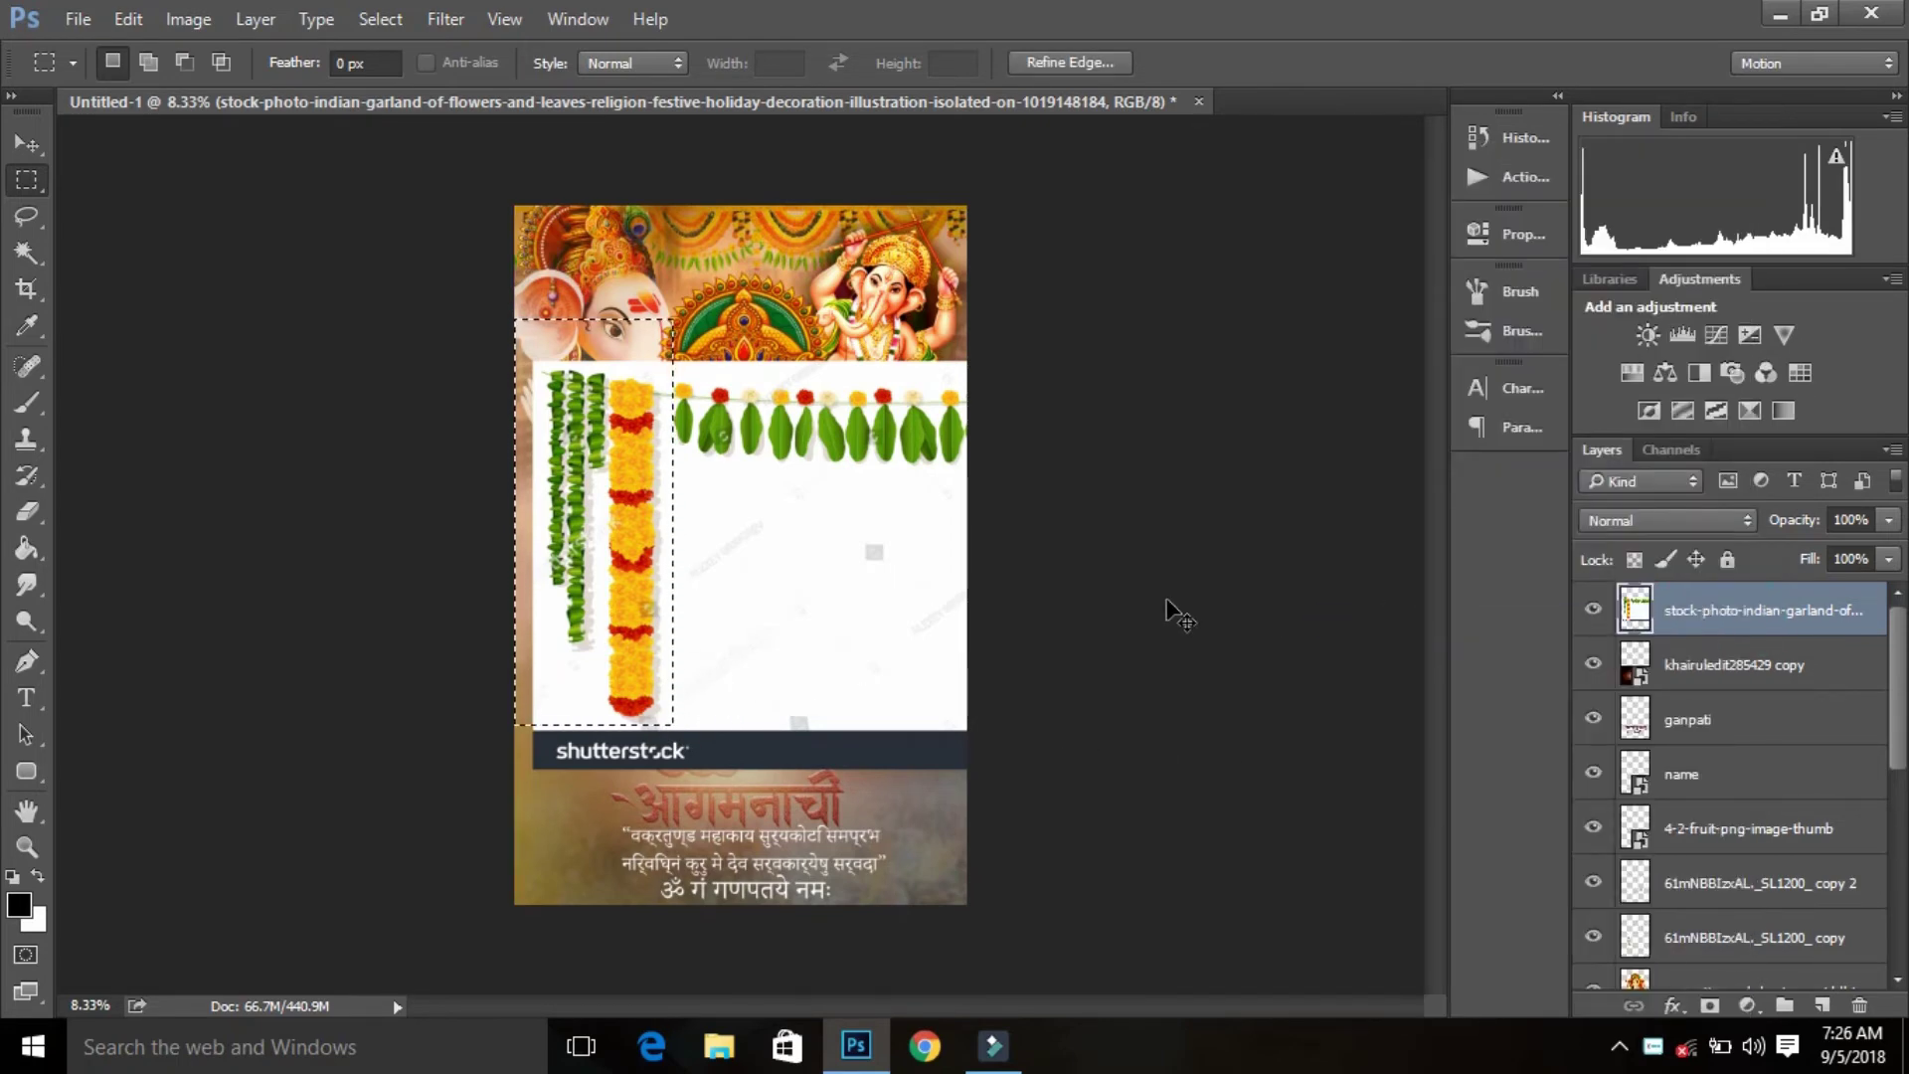
{"action": "key", "text": "Delete"}
{"action": "key", "text": "ctrl+d"}
{"action": "right_click", "coordinate": [1680, 627]}
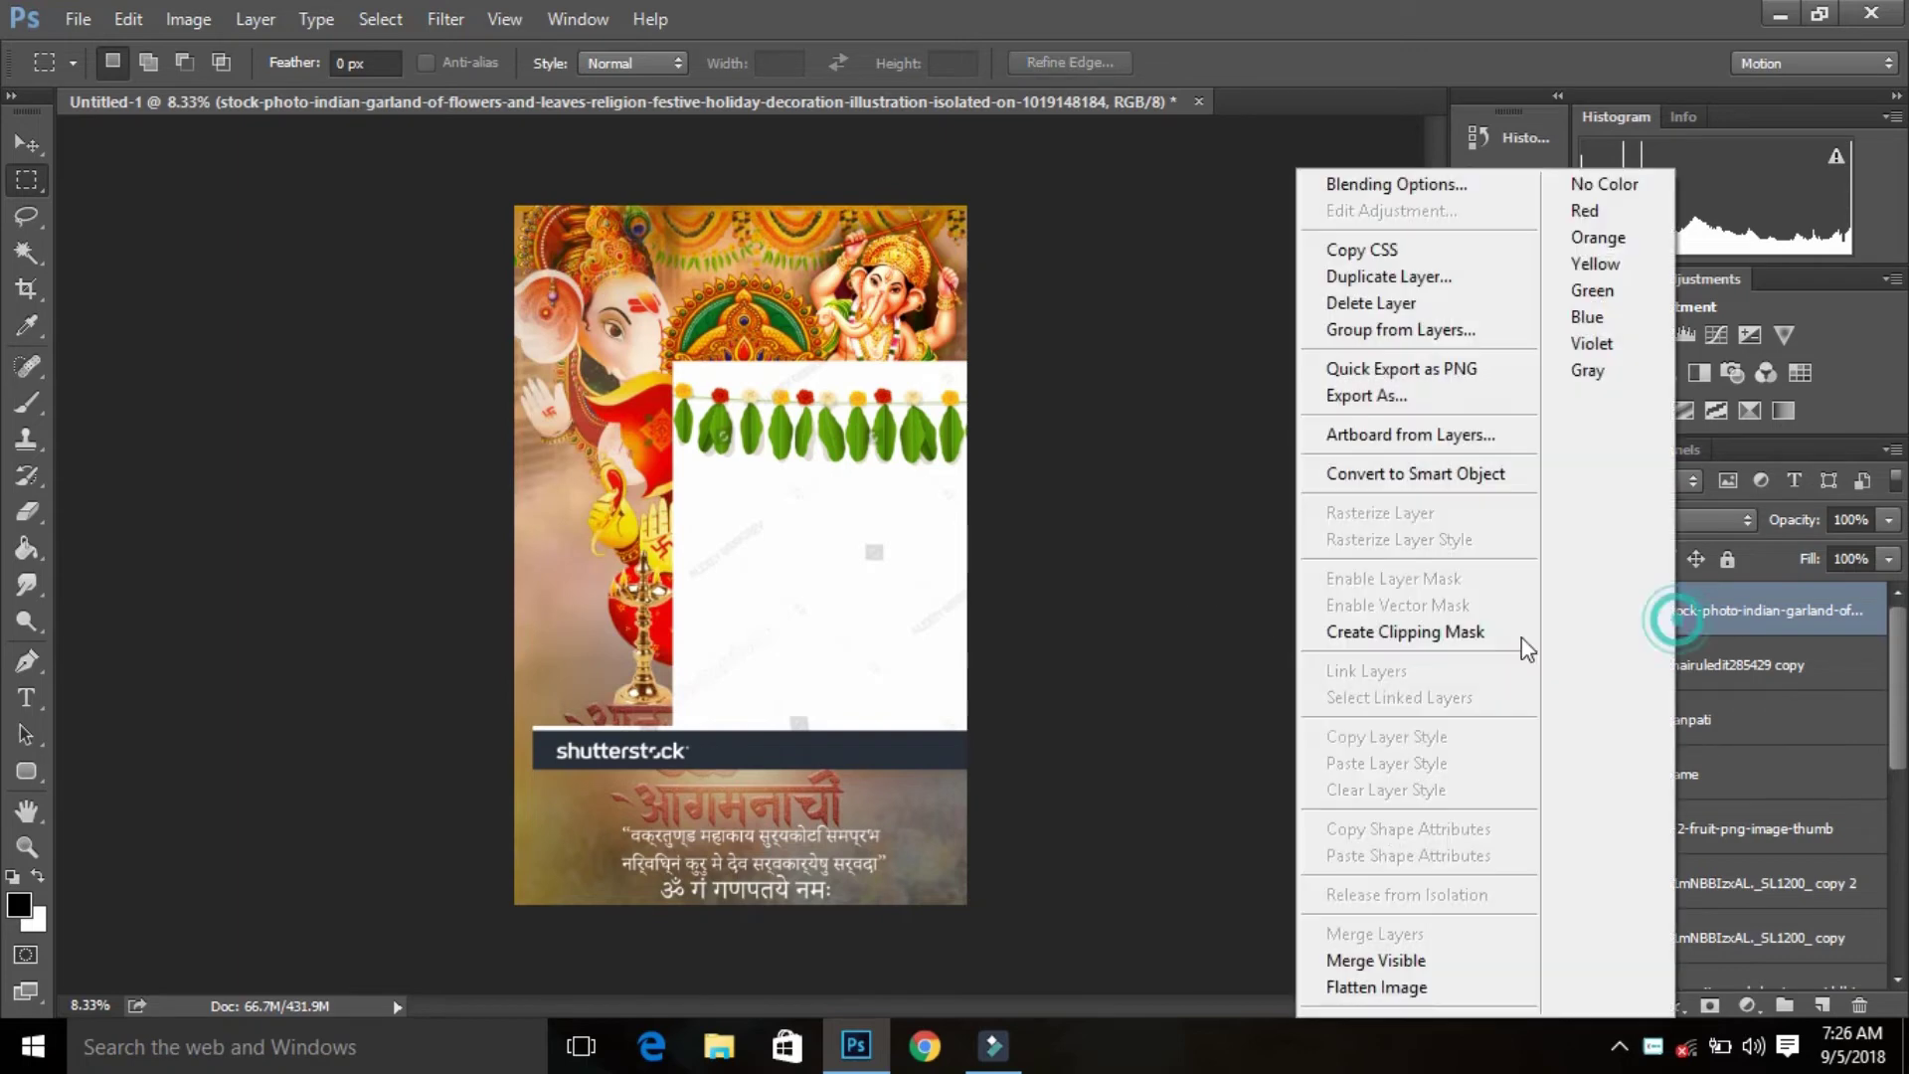
{"action": "left_click", "coordinate": [1371, 302]}
{"action": "key", "text": "Return"}
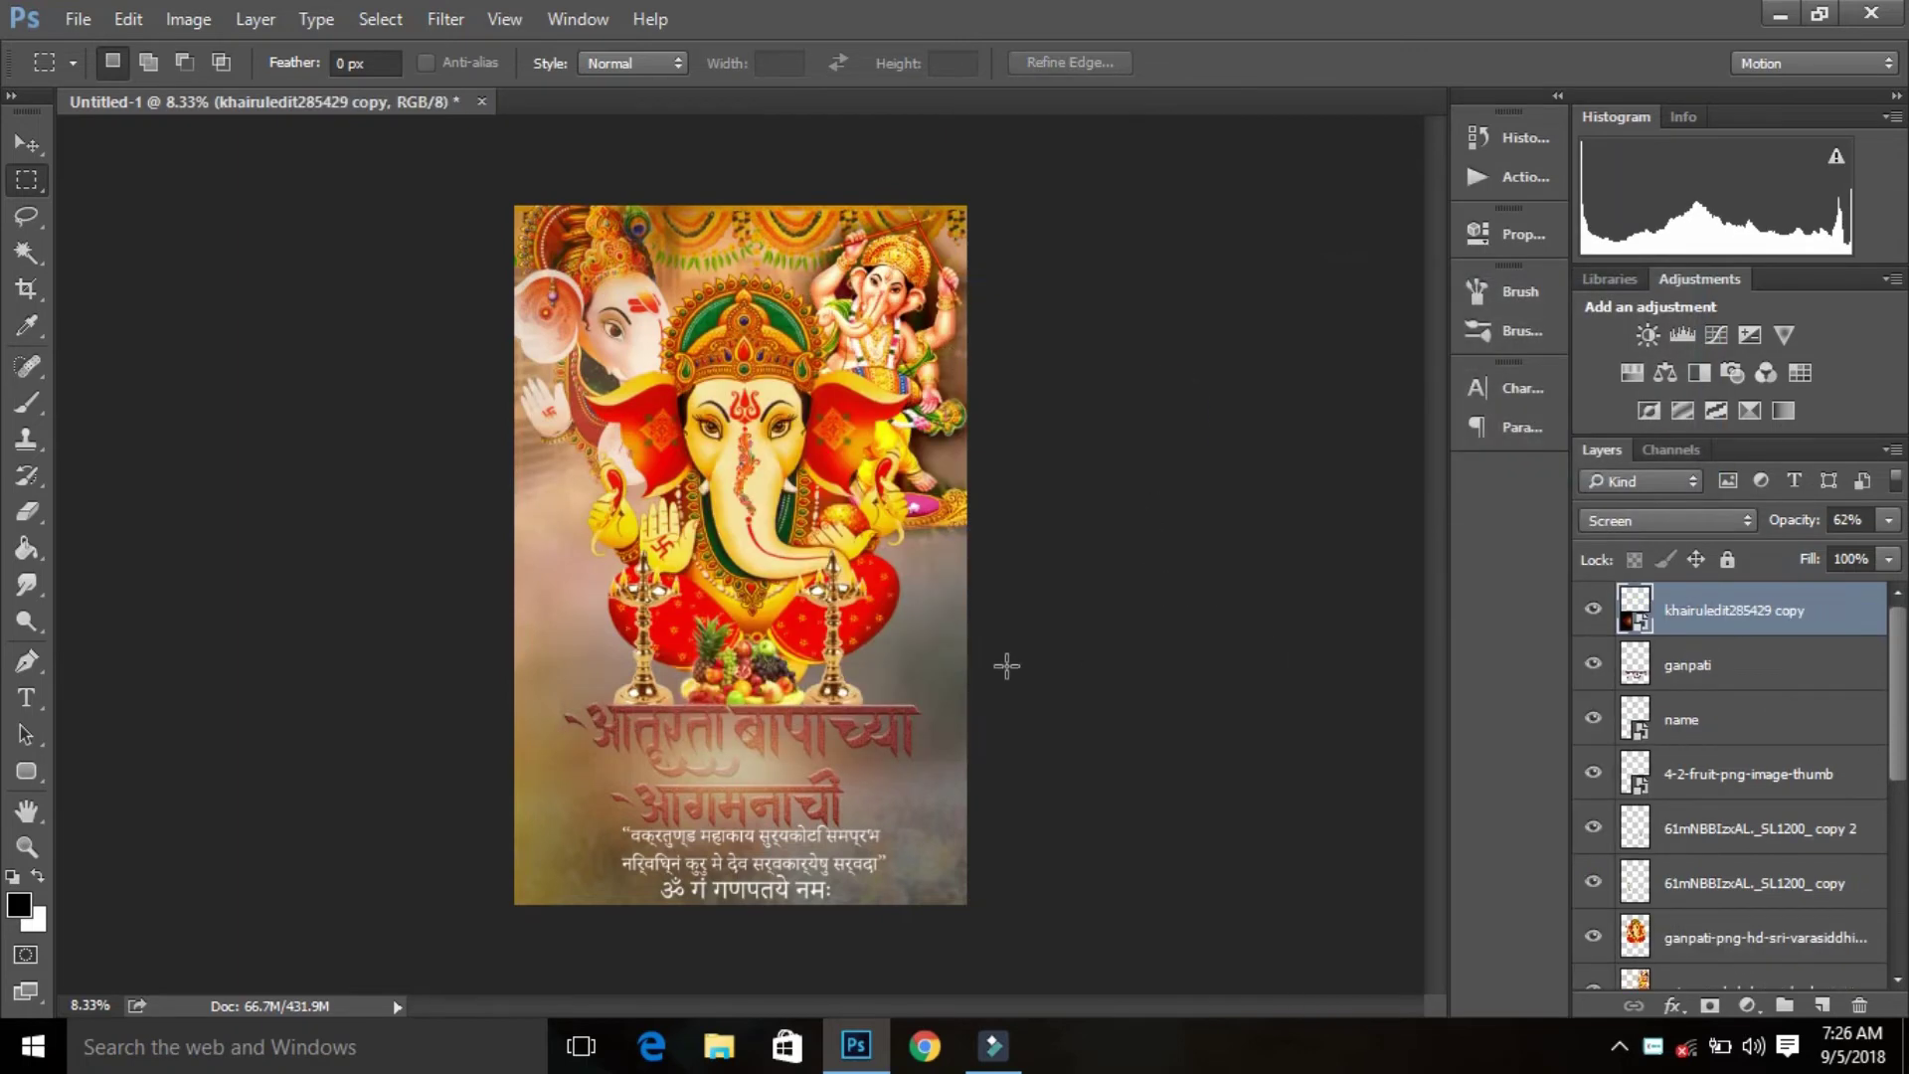
Step: Paste the vertical garland as Layer 1, narrow it along the left edge, and blend it with Darken
{"action": "key", "text": "ctrl+v"}
{"action": "key", "text": "ctrl+t"}
{"action": "mouse_move", "coordinate": [740, 571]}
{"action": "left_mouse_down"}
{"action": "mouse_move", "coordinate": [583, 564]}
{"action": "mouse_move", "coordinate": [621, 555]}
{"action": "mouse_move", "coordinate": [602, 555]}
{"action": "mouse_move", "coordinate": [578, 577]}
{"action": "left_mouse_up"}
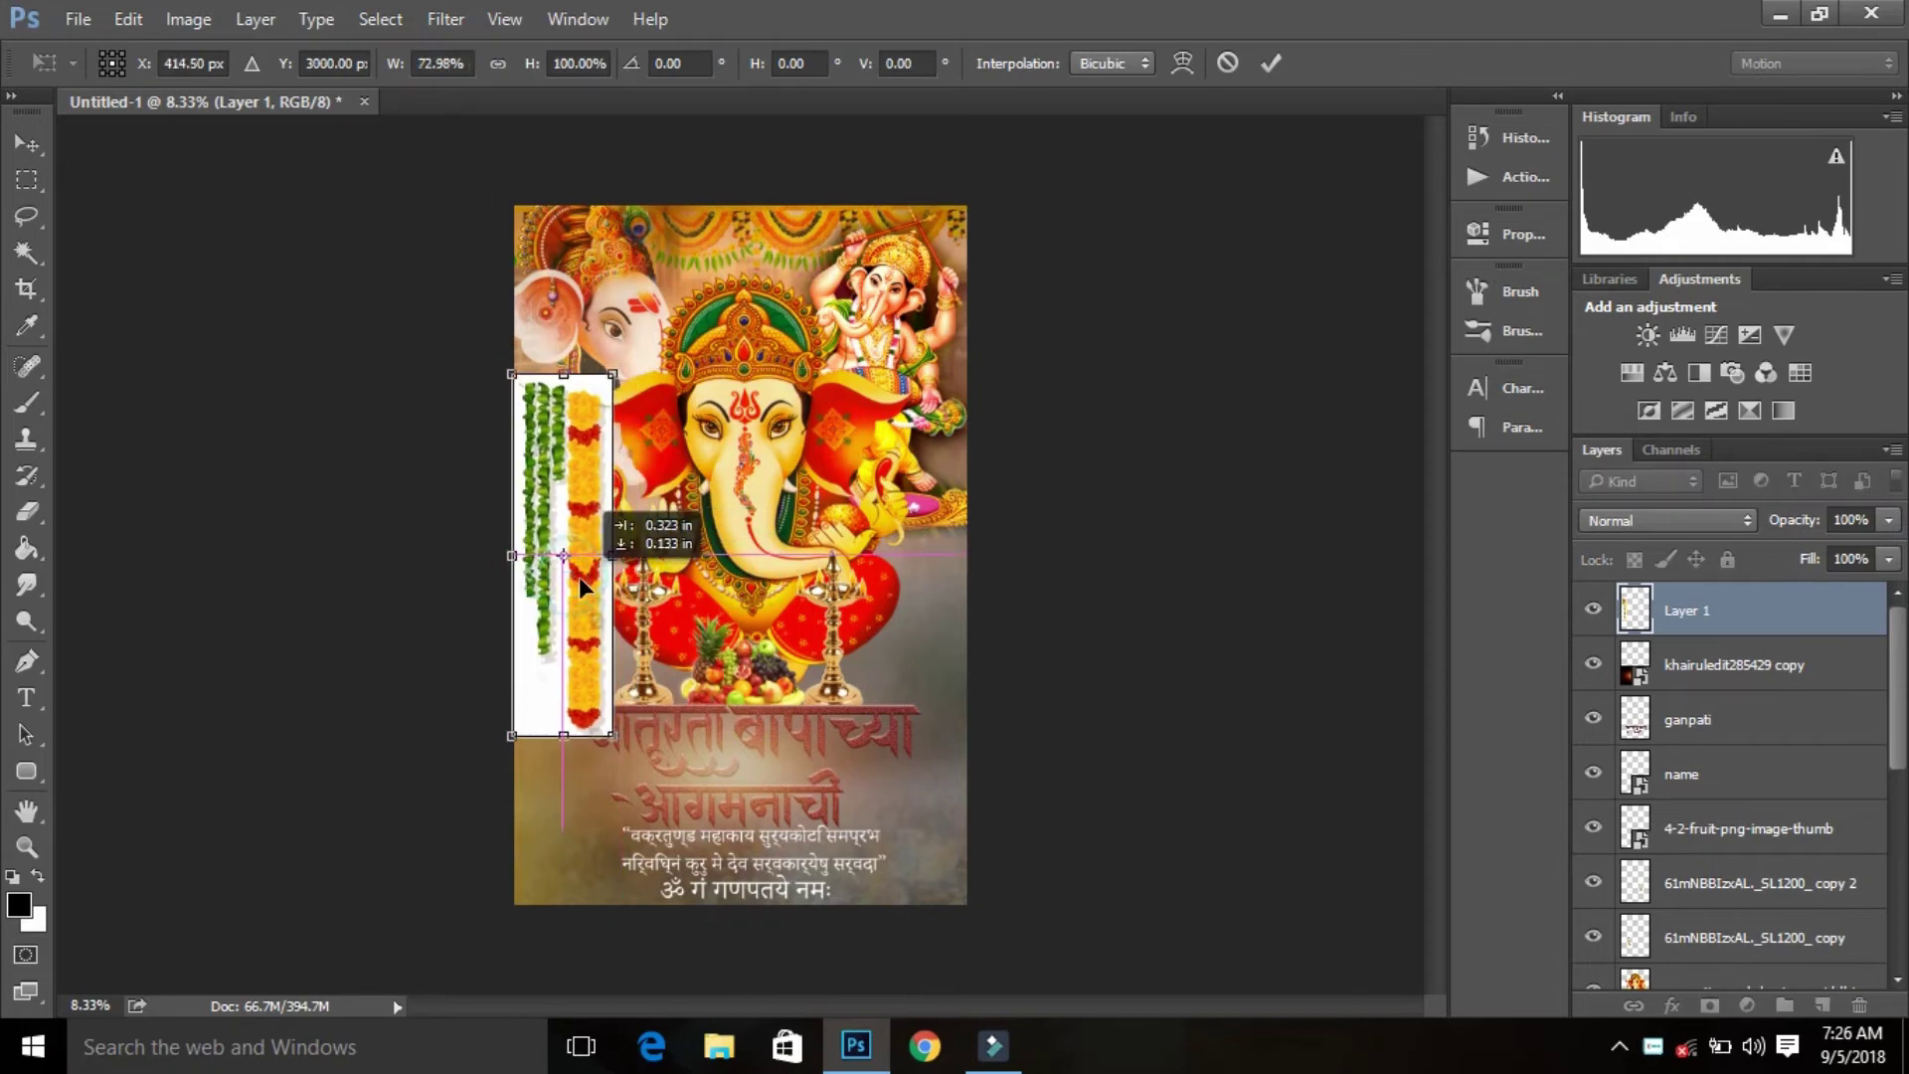
{"action": "left_click", "coordinate": [1274, 63]}
{"action": "left_click", "coordinate": [557, 459]}
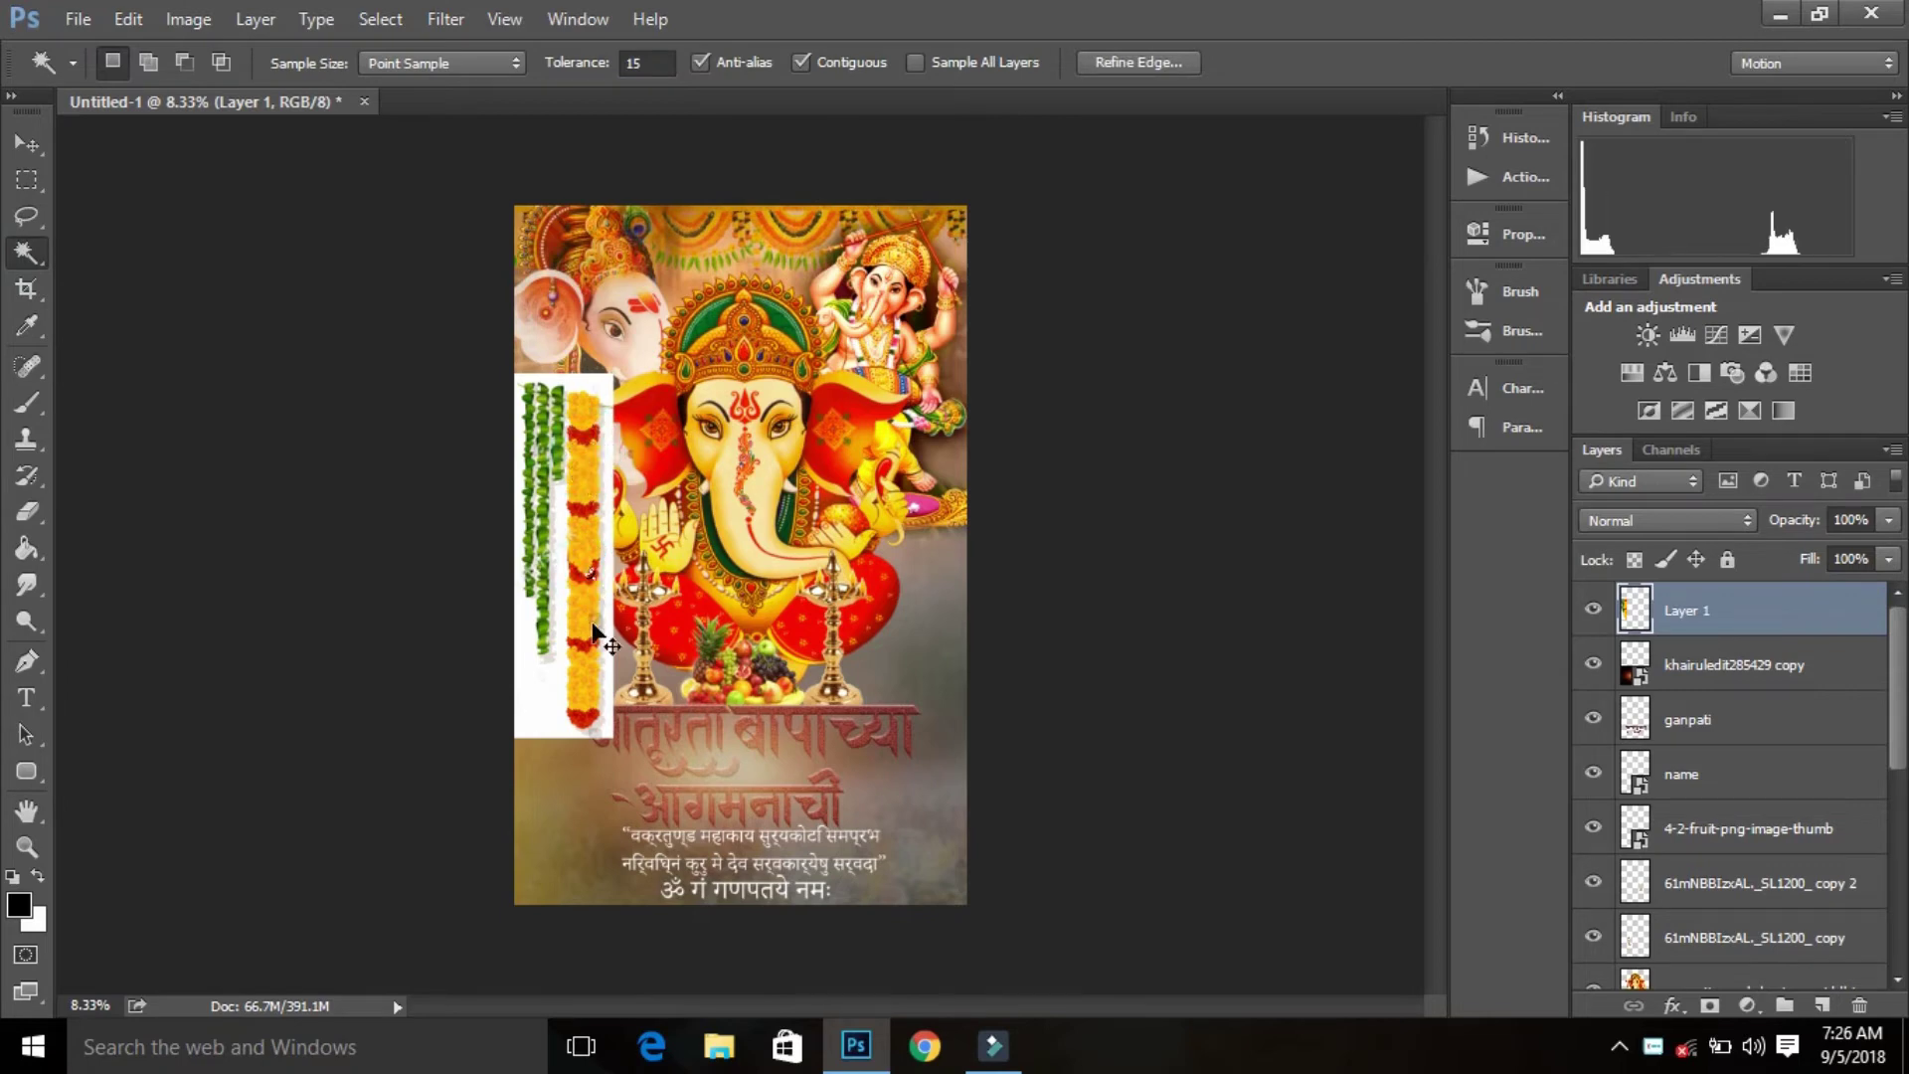
{"action": "key", "text": "ctrl+d"}
{"action": "left_click", "coordinate": [1651, 520]}
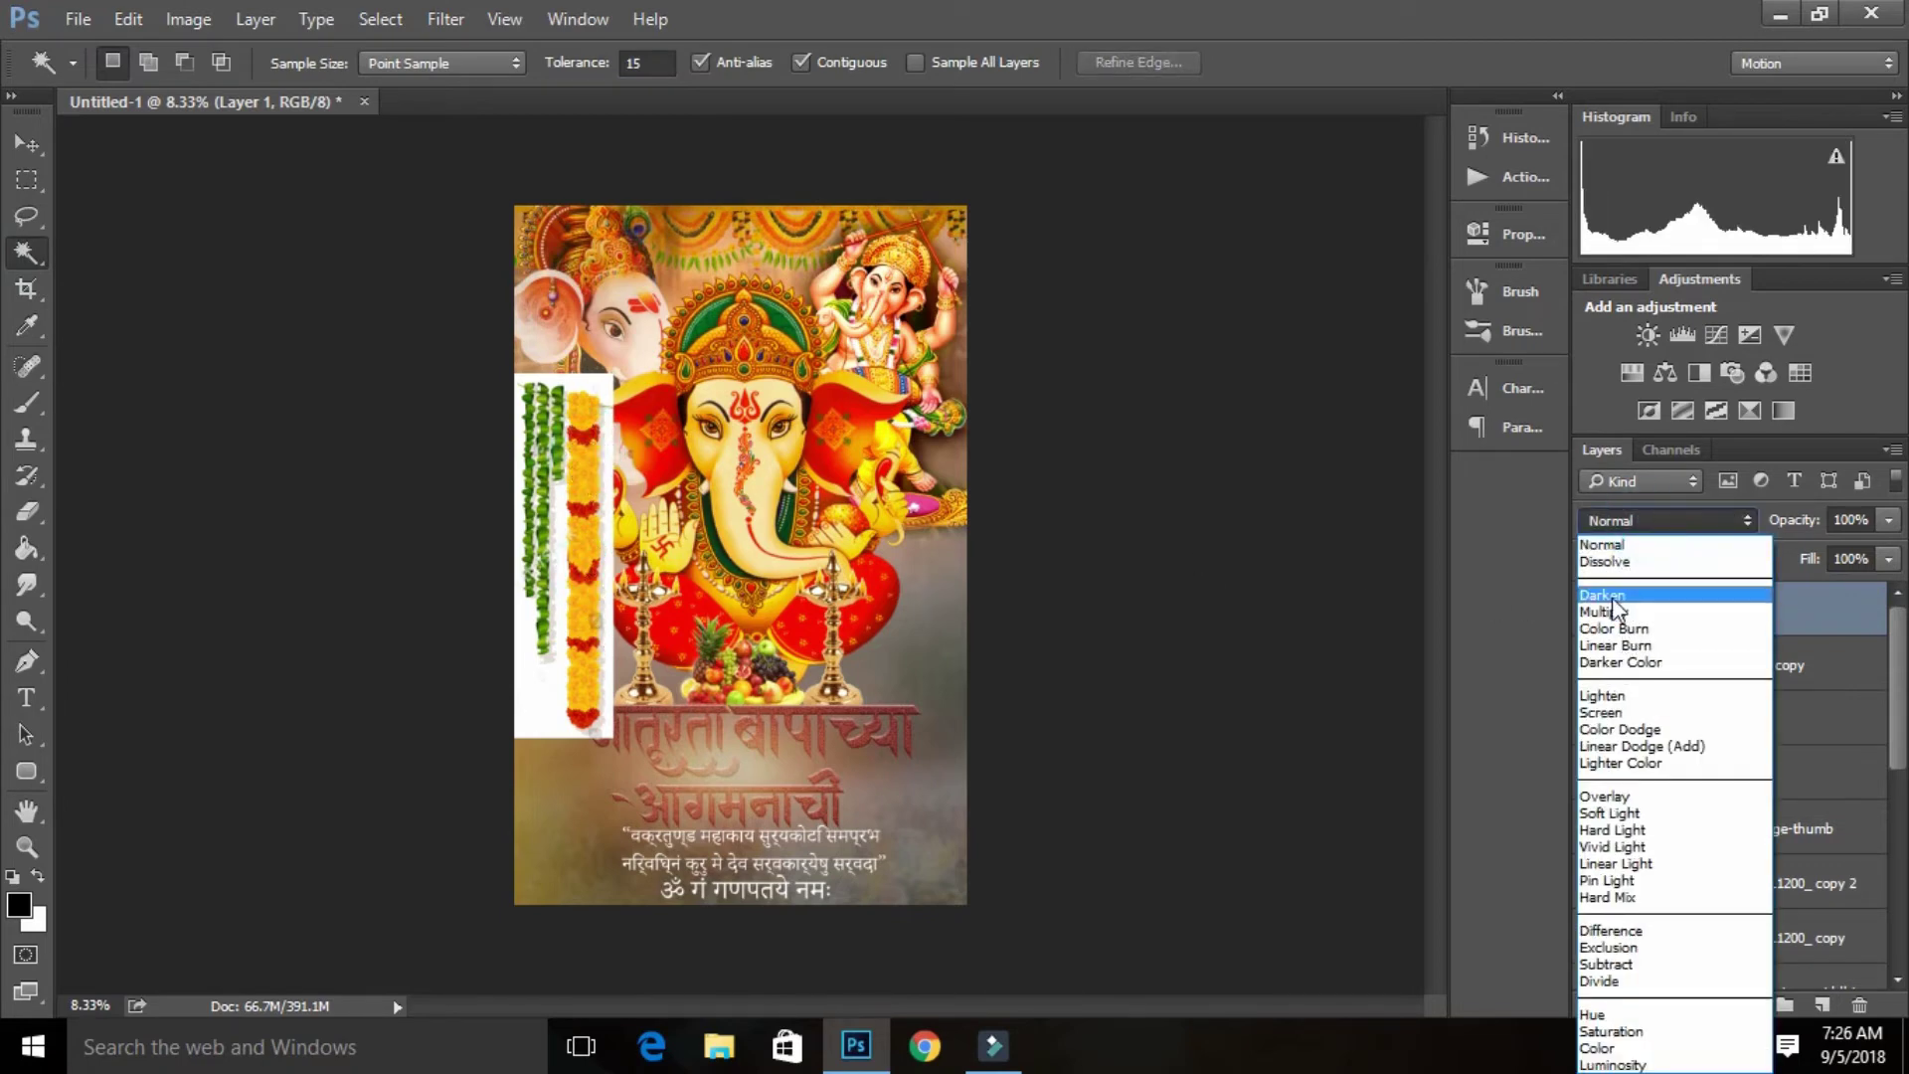
{"action": "left_click", "coordinate": [1619, 597]}
{"action": "right_click", "coordinate": [1701, 602]}
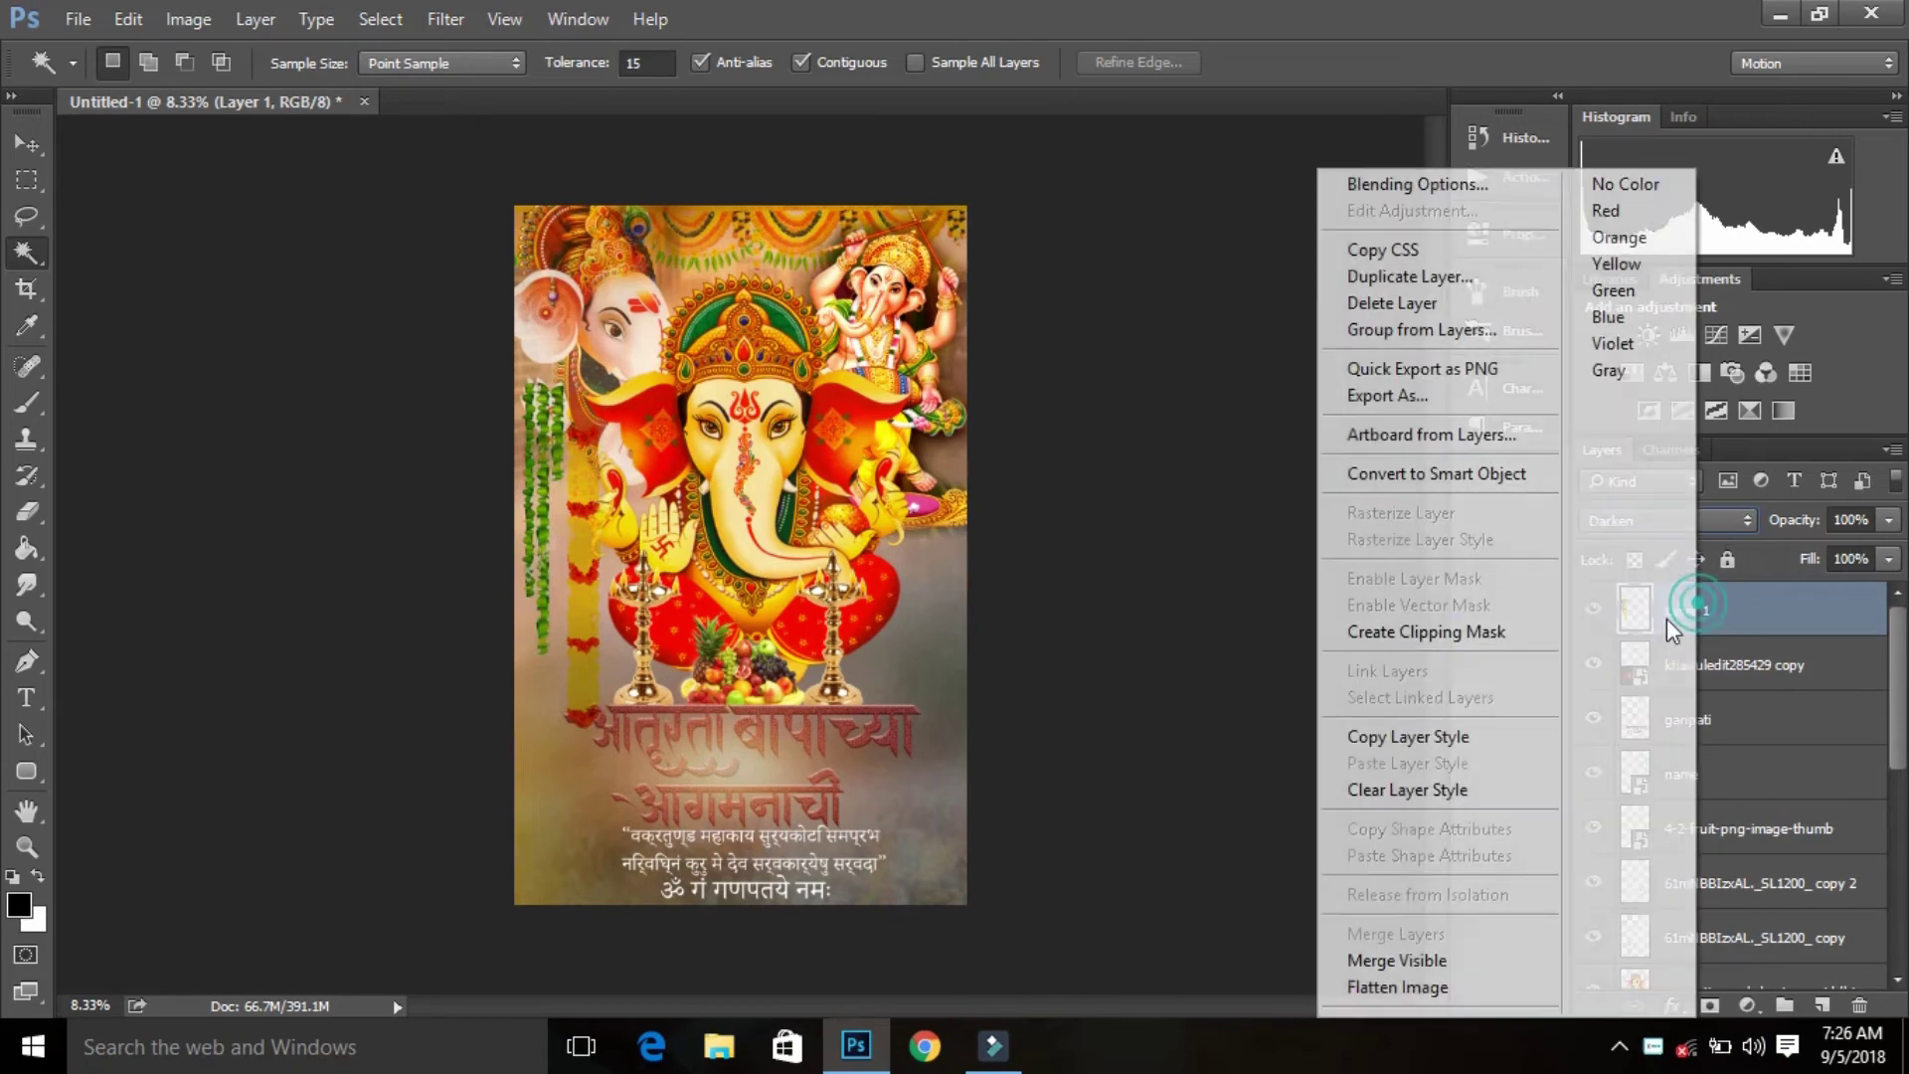
Step: Duplicate the garland layer, nudge the copy, and merge both garland layers into one
{"action": "left_click", "coordinate": [1402, 288]}
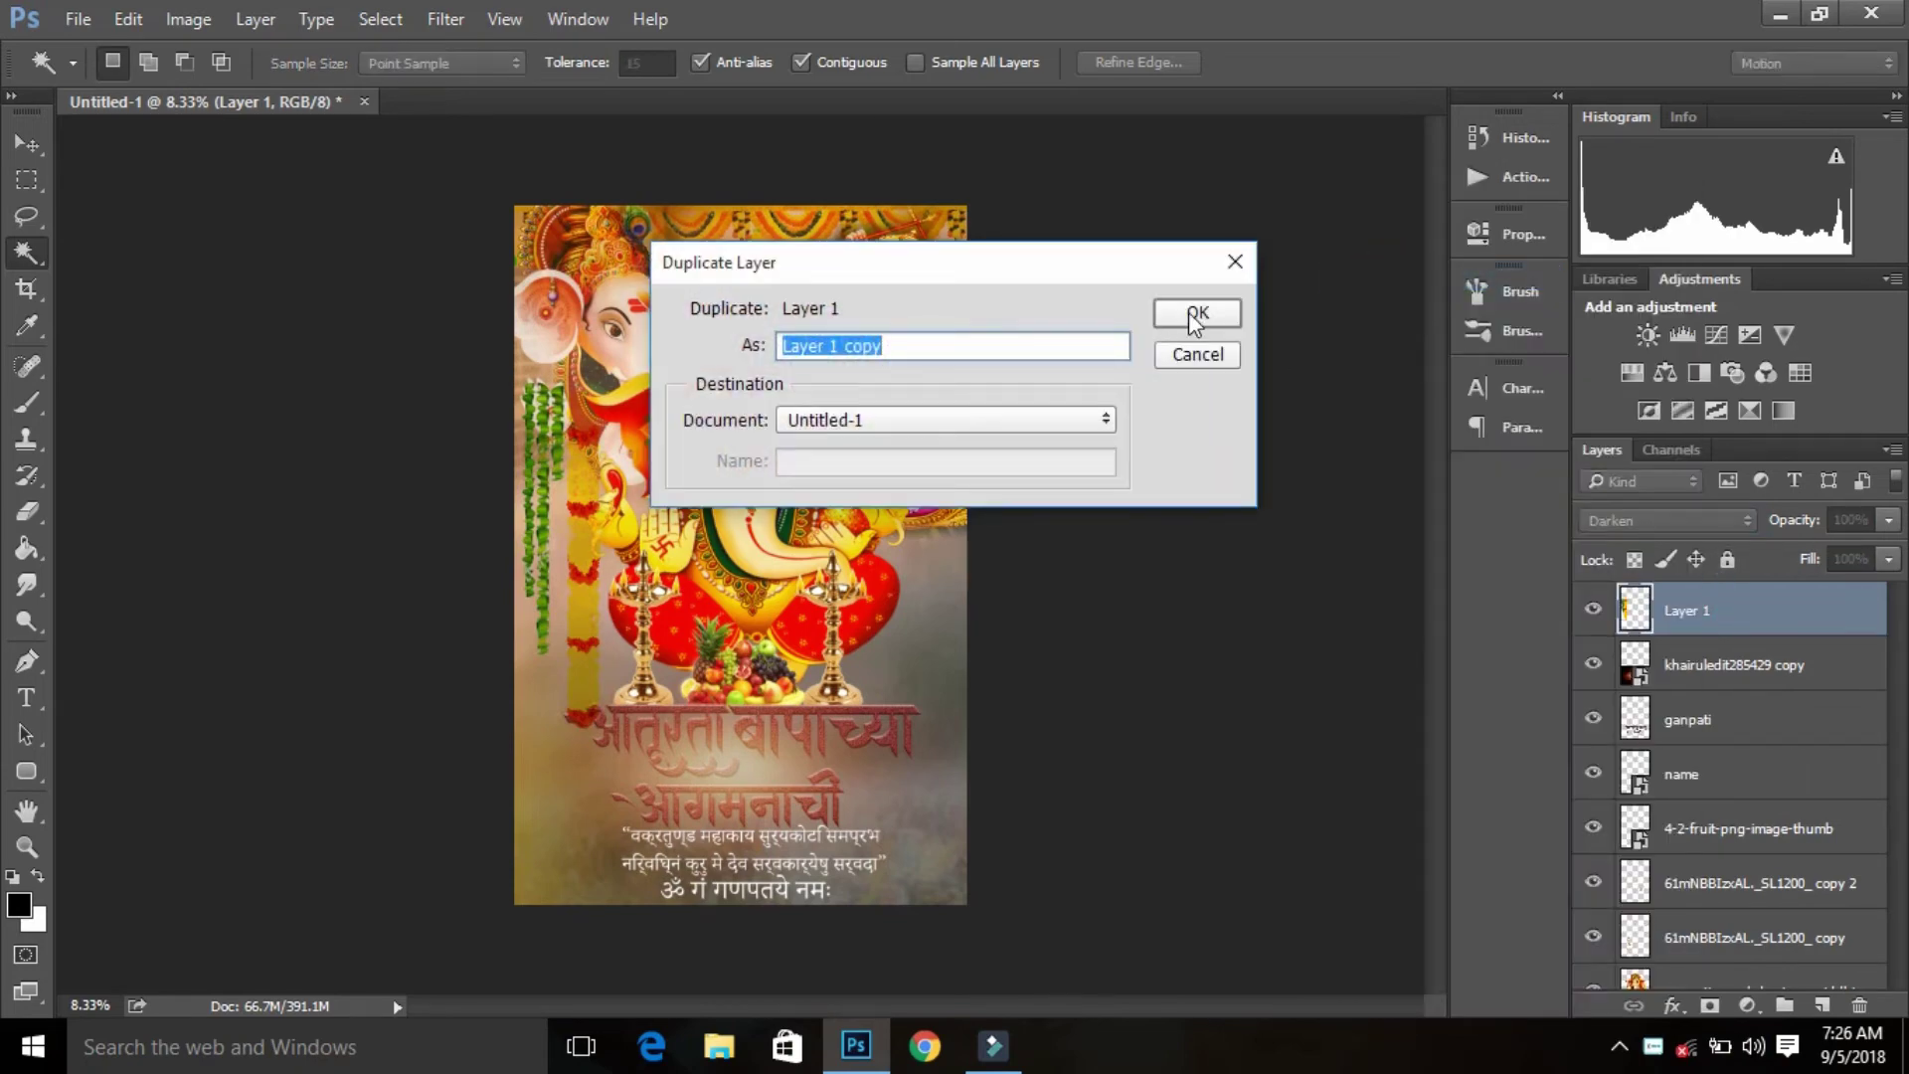
{"action": "left_click", "coordinate": [1188, 310]}
{"action": "key", "text": "ctrl+t"}
{"action": "left_click_drag", "start_coordinate": [551, 575], "coordinate": [564, 568]}
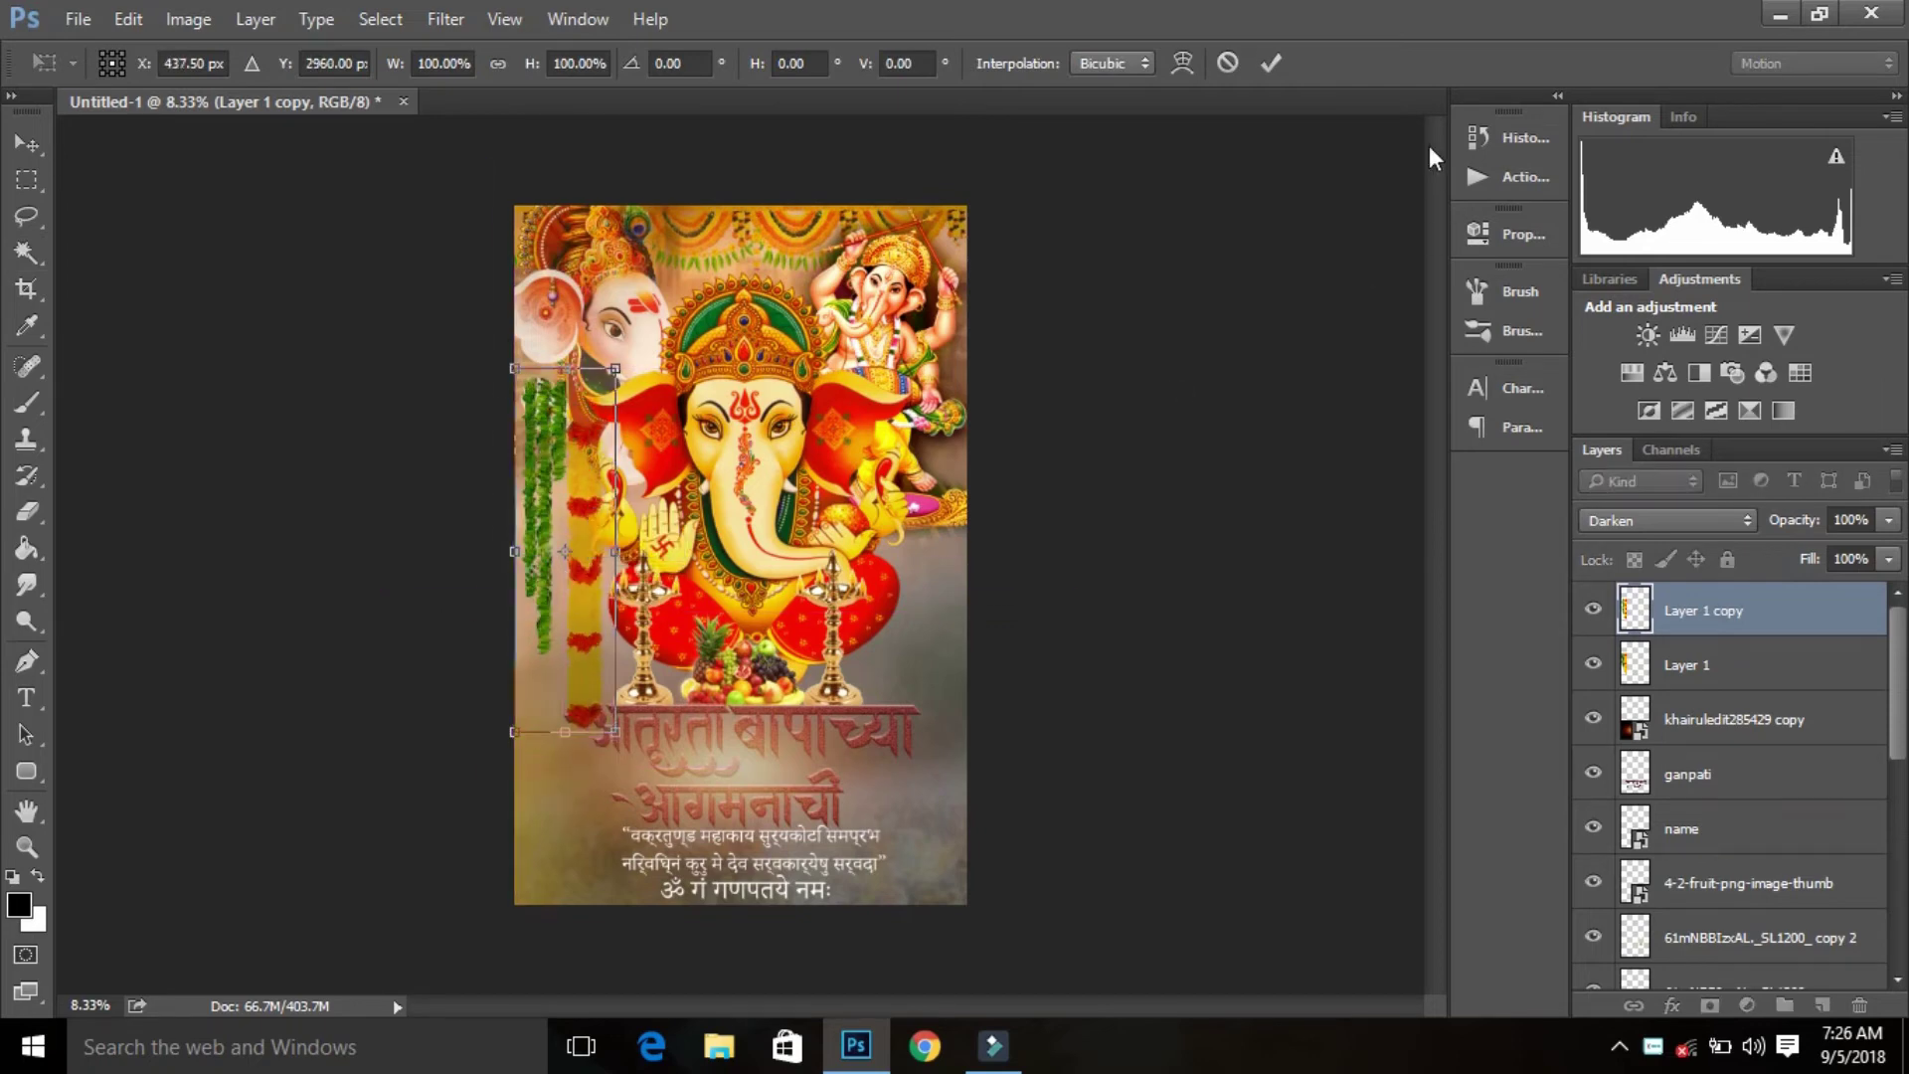
{"action": "left_click", "coordinate": [1700, 680], "text": "ctrl"}
{"action": "right_click", "coordinate": [1734, 608]}
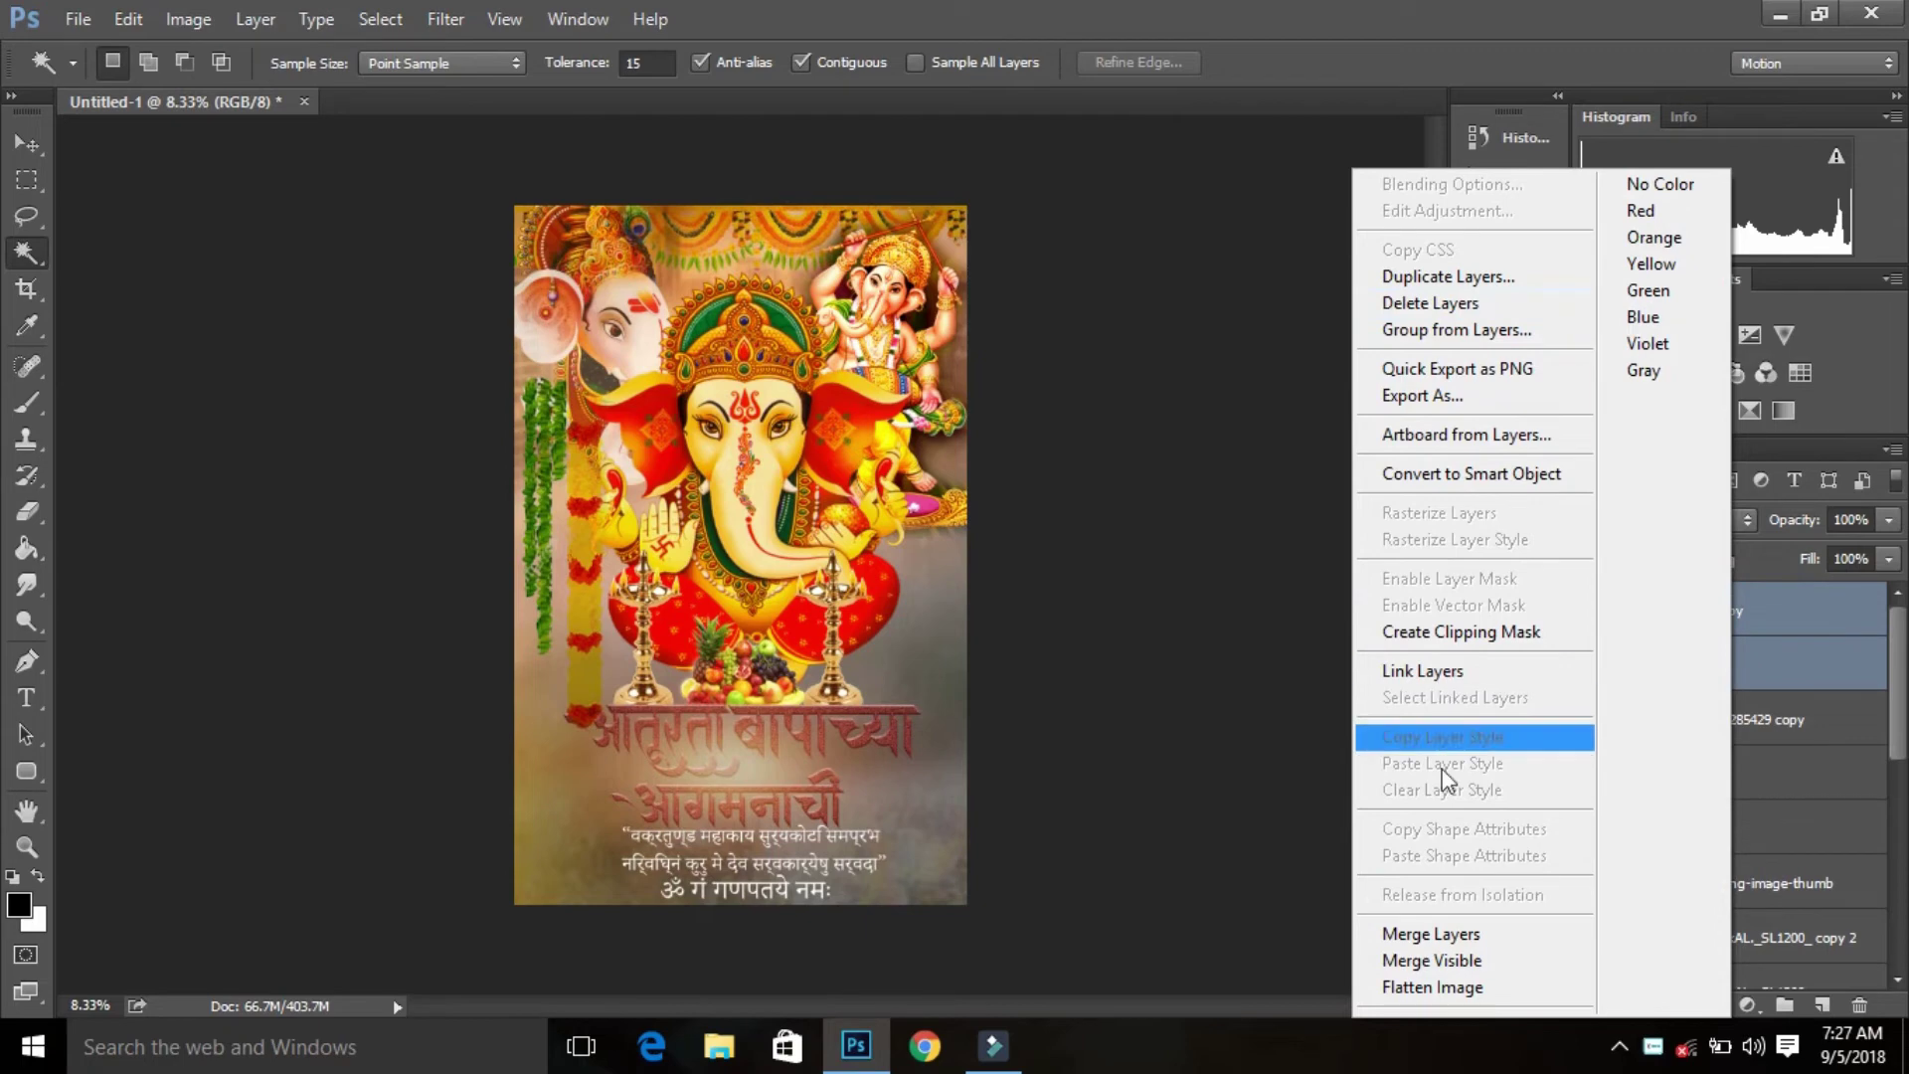
{"action": "left_click", "coordinate": [1442, 934]}
Step: Set the merged garland to Multiply, narrow it to about half width, and shift it left and down
{"action": "left_click", "coordinate": [1667, 522]}
{"action": "left_click", "coordinate": [1629, 618]}
{"action": "key", "text": "ctrl+t"}
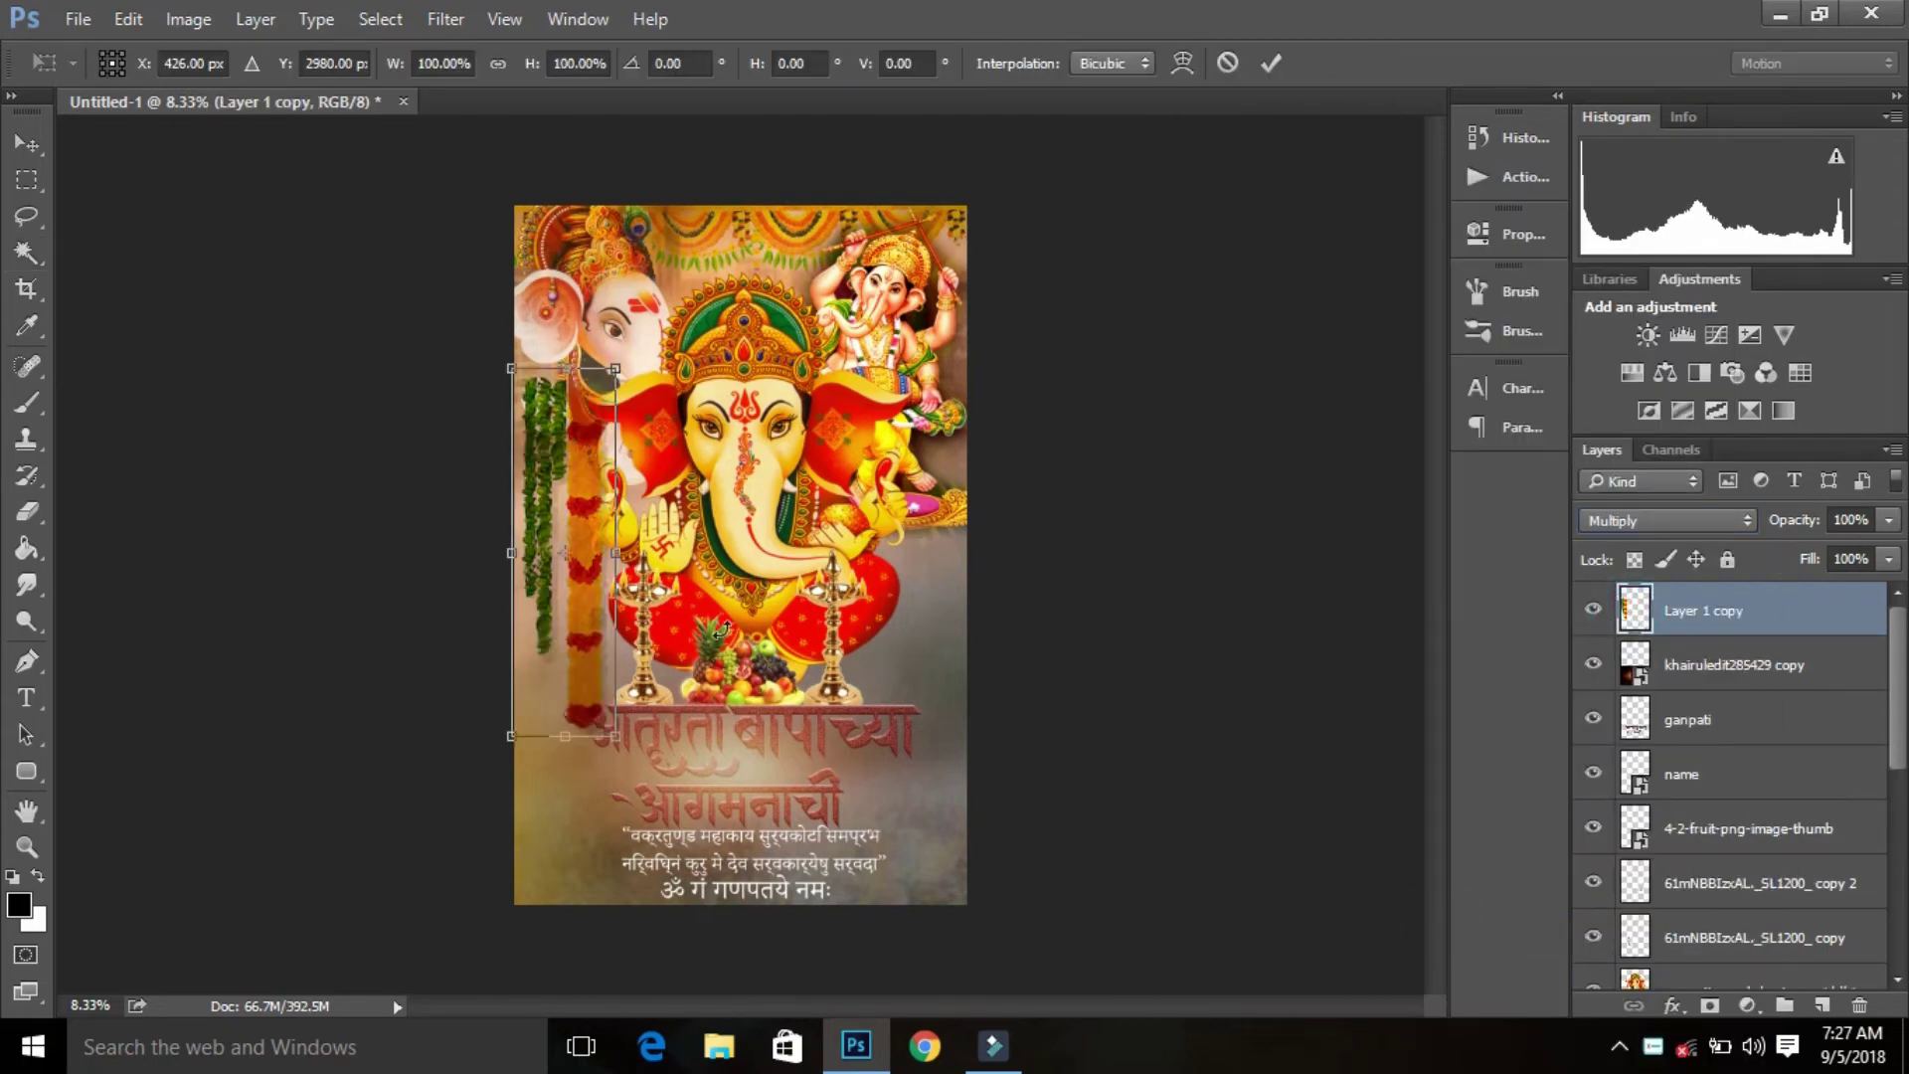
{"action": "left_click_drag", "start_coordinate": [593, 647], "coordinate": [568, 706]}
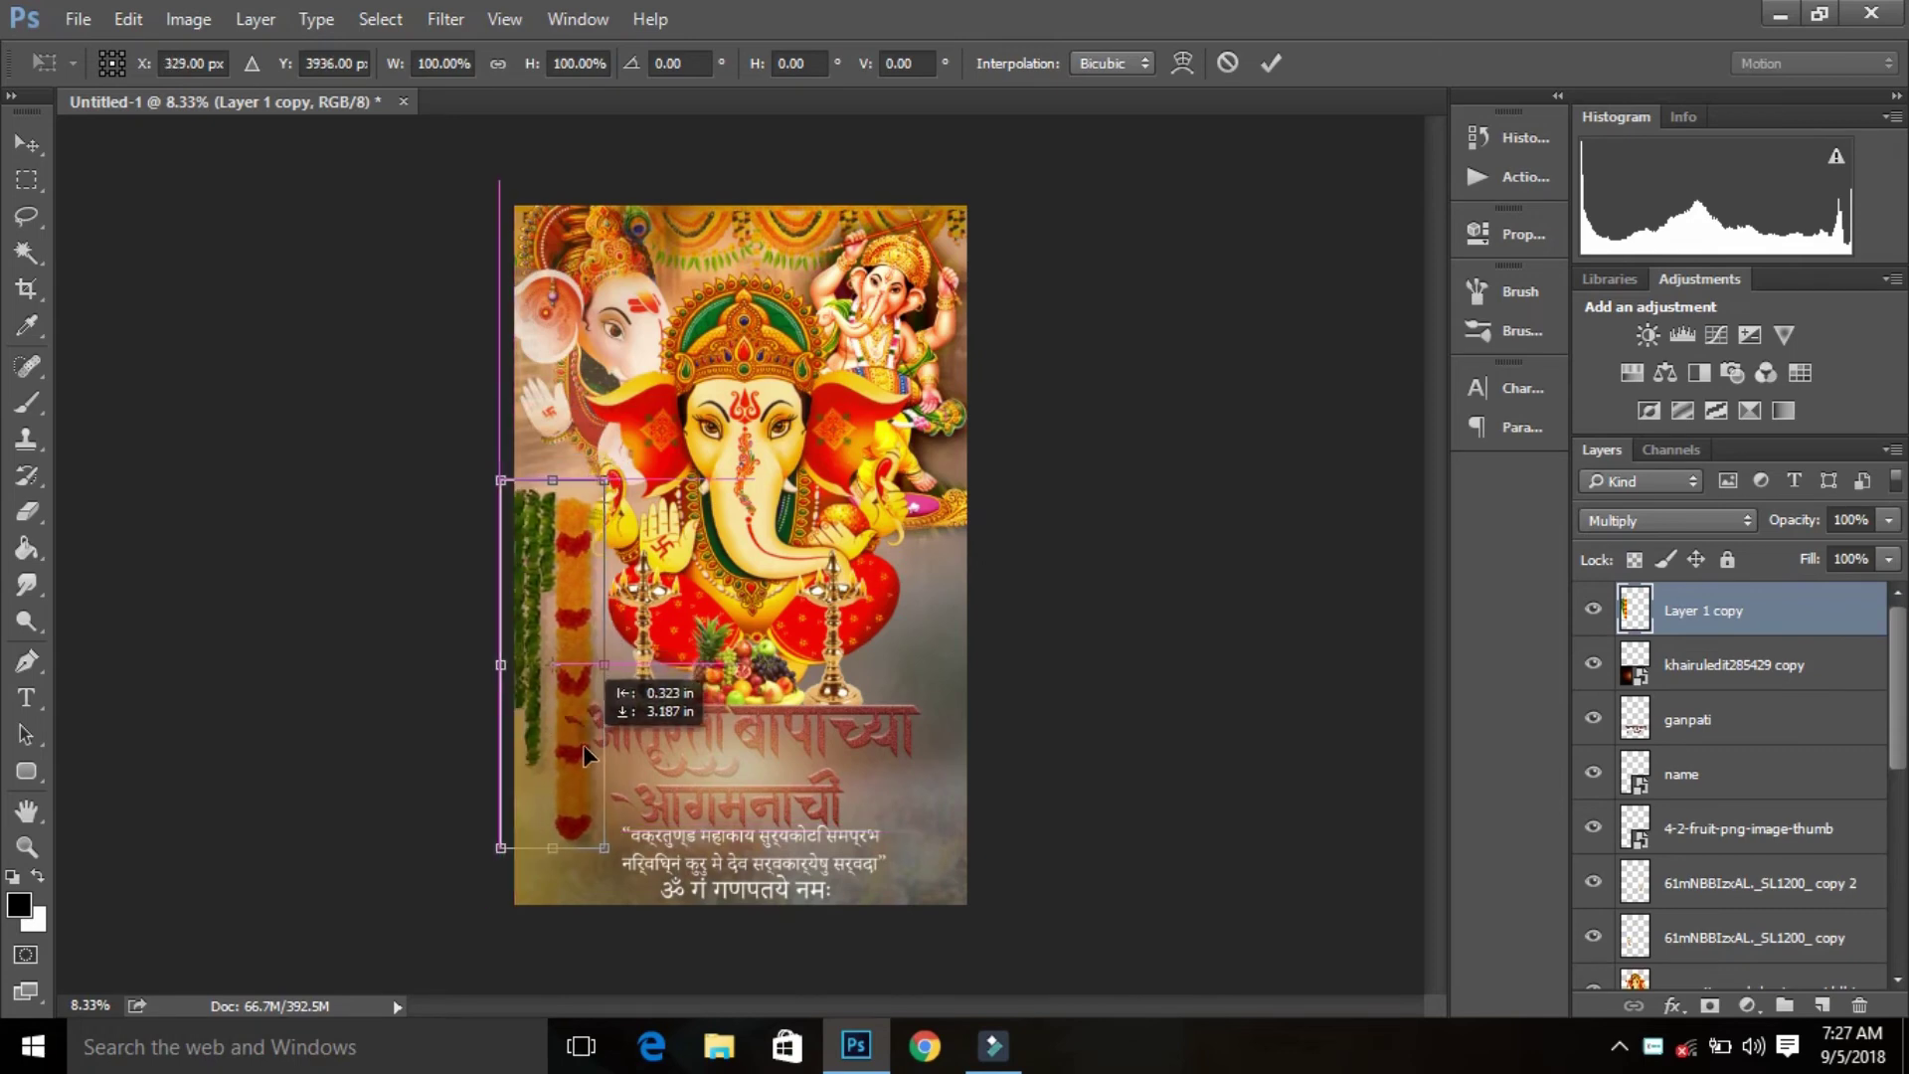
{"action": "left_click_drag", "start_coordinate": [597, 632], "coordinate": [565, 636]}
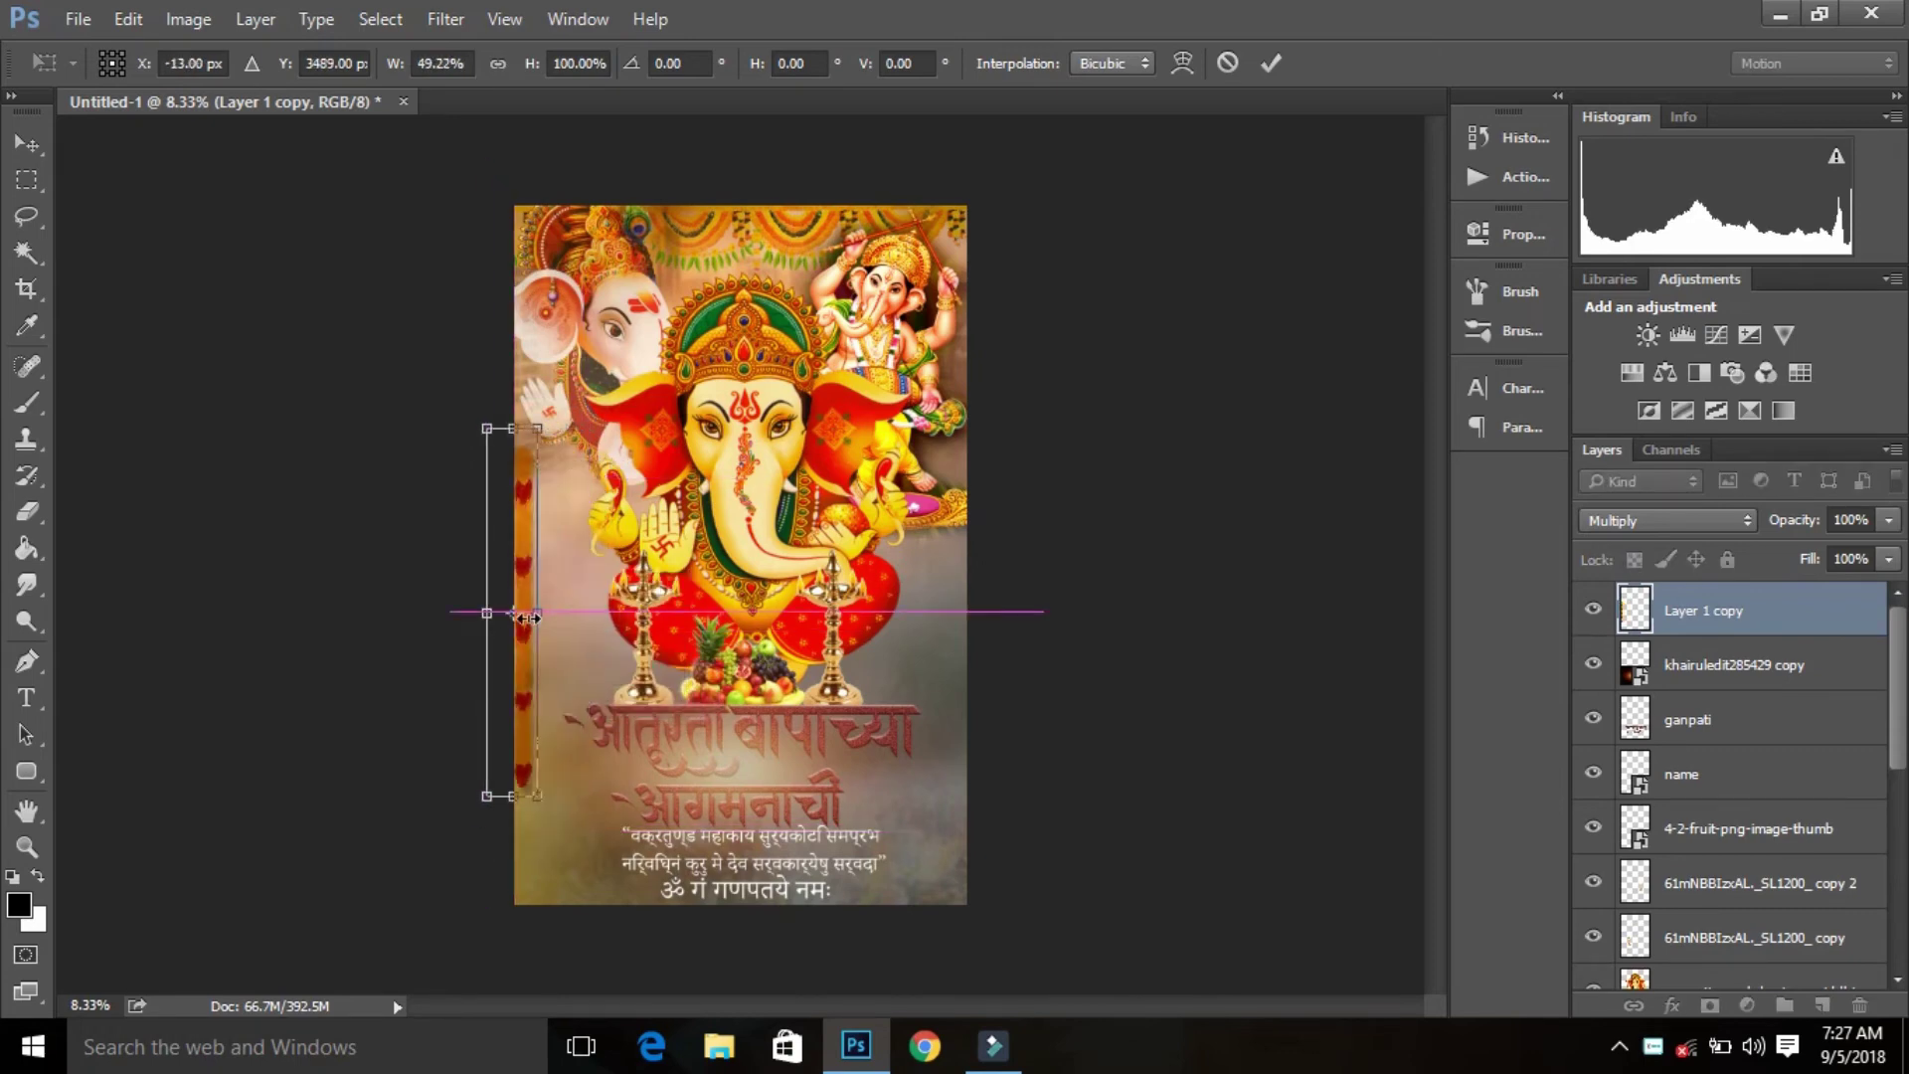
{"action": "left_click", "coordinate": [509, 617]}
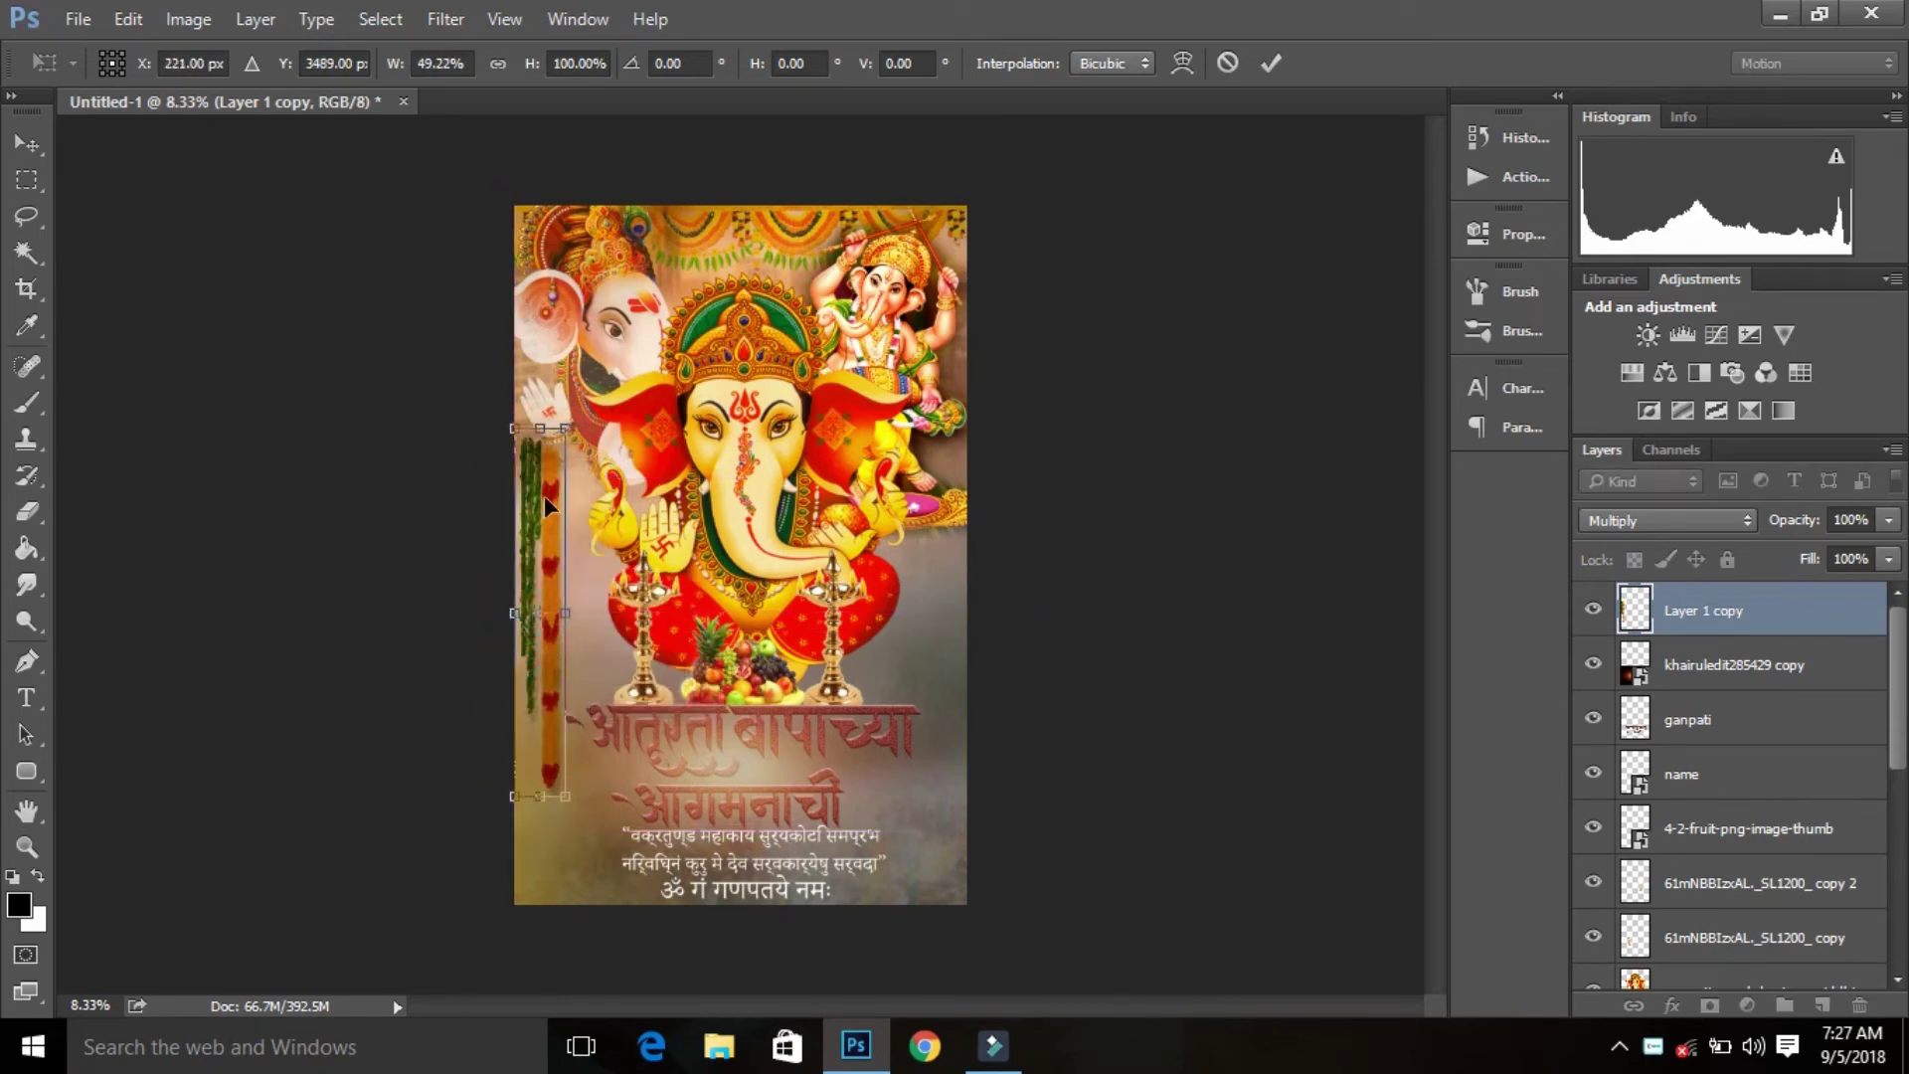
{"action": "left_click", "coordinate": [1271, 63]}
Step: Duplicate the slim garland and move the copy up the poster's left edge
{"action": "key", "text": "w"}
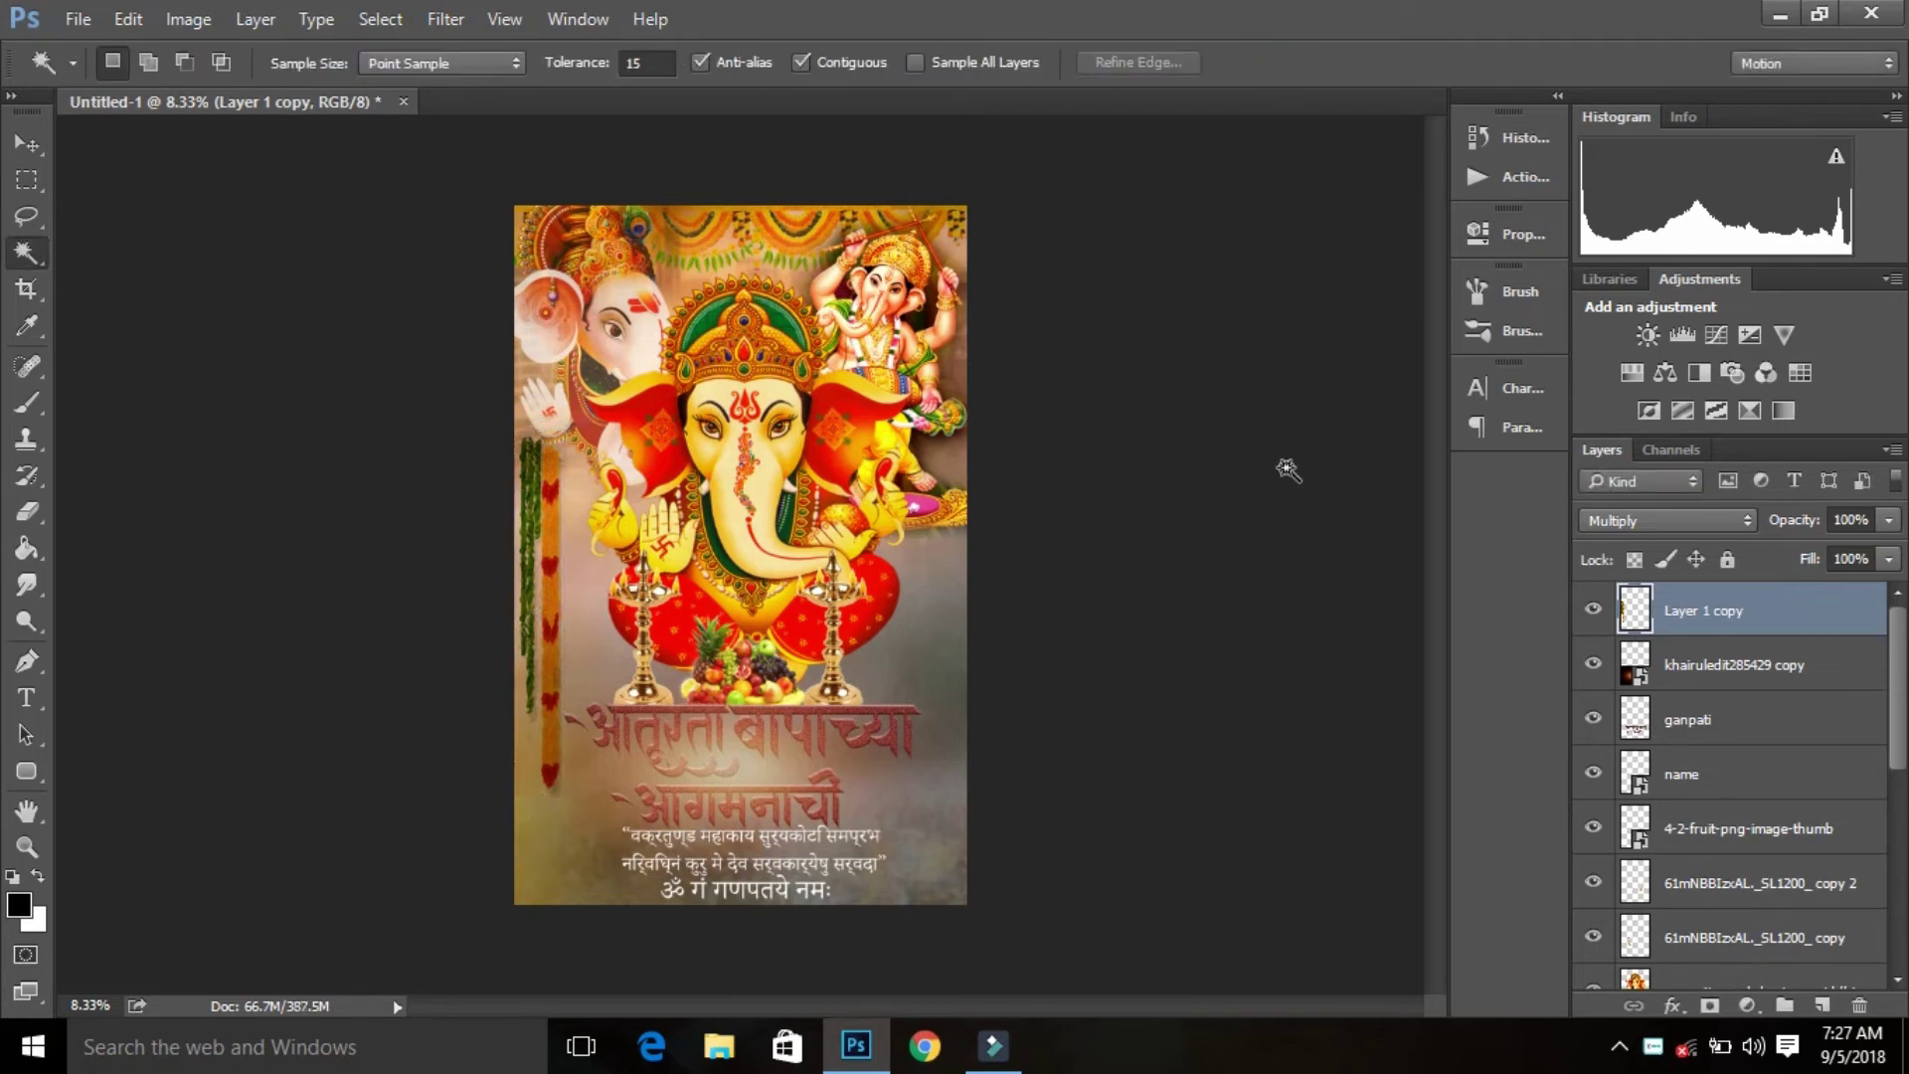
{"action": "right_click", "coordinate": [1818, 631]}
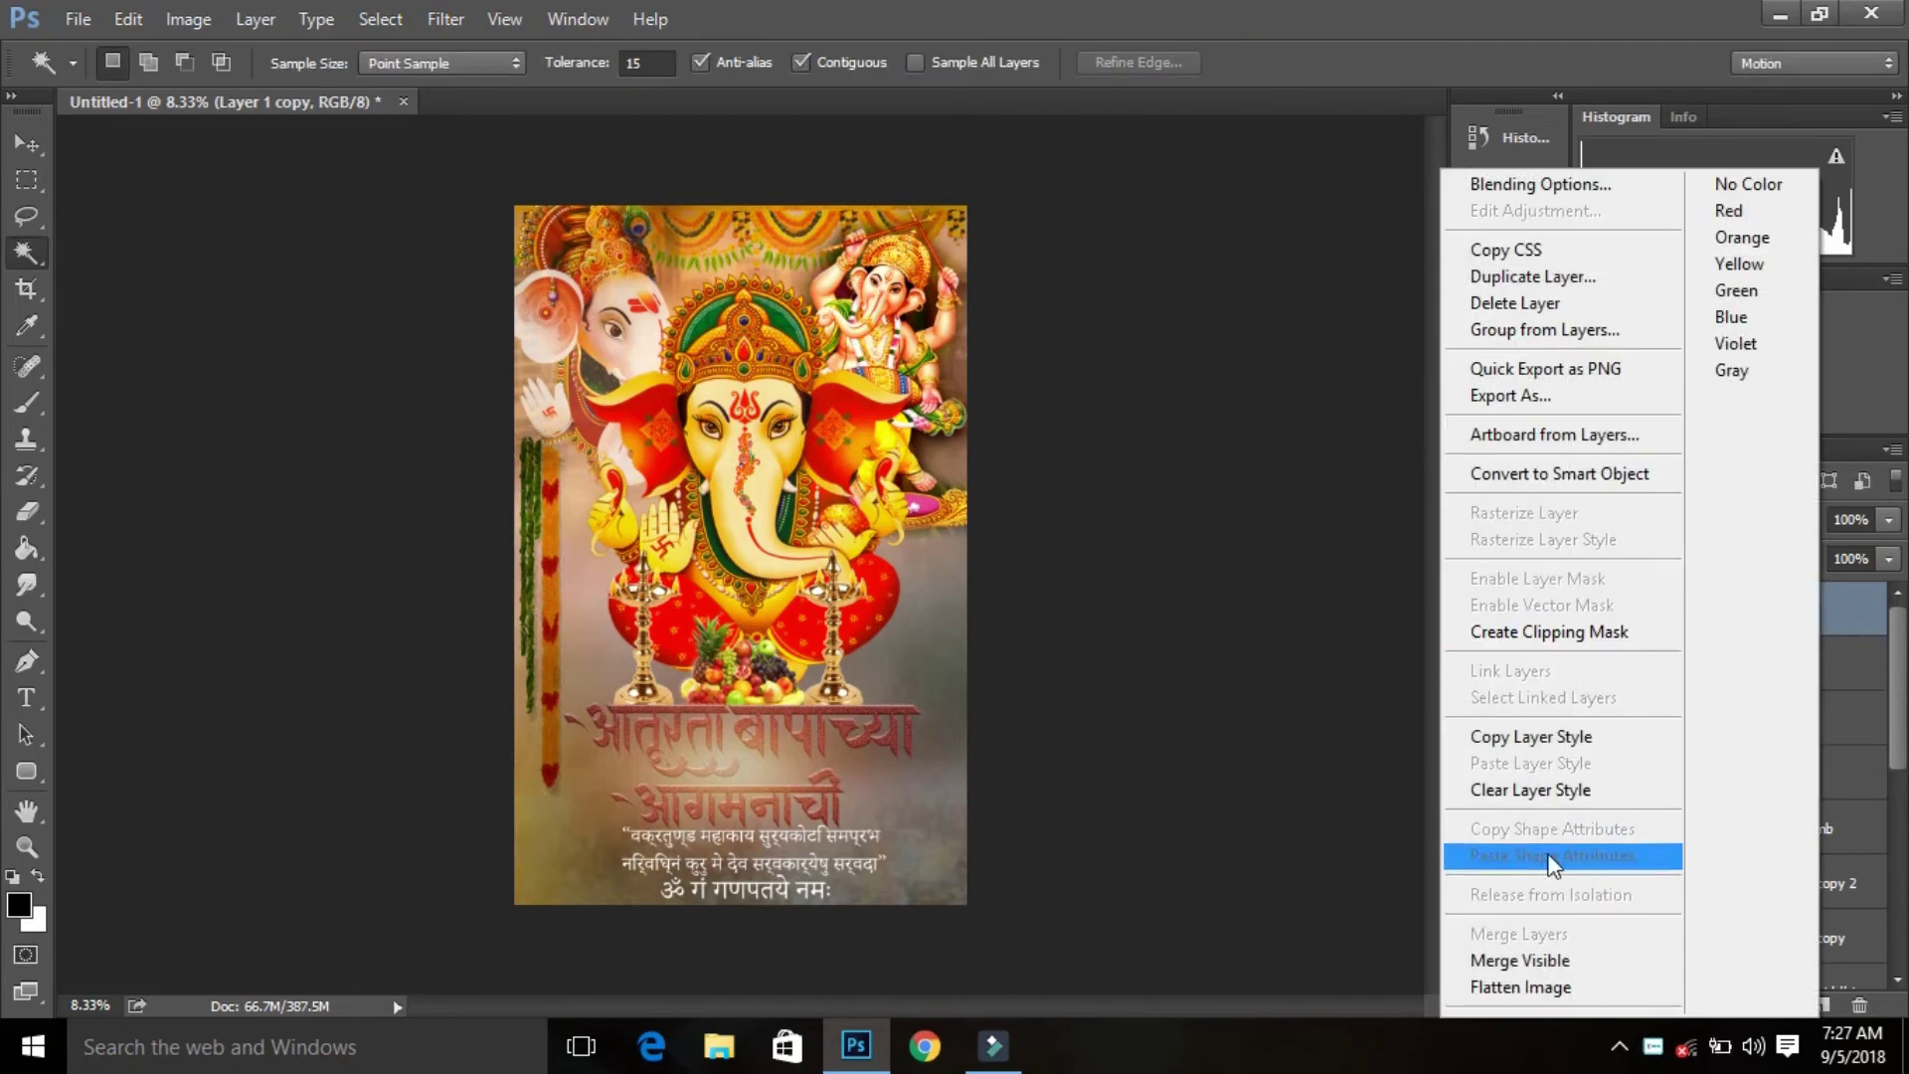
{"action": "left_click", "coordinate": [1513, 277]}
{"action": "left_click", "coordinate": [1225, 313]}
{"action": "key", "text": "ctrl+t"}
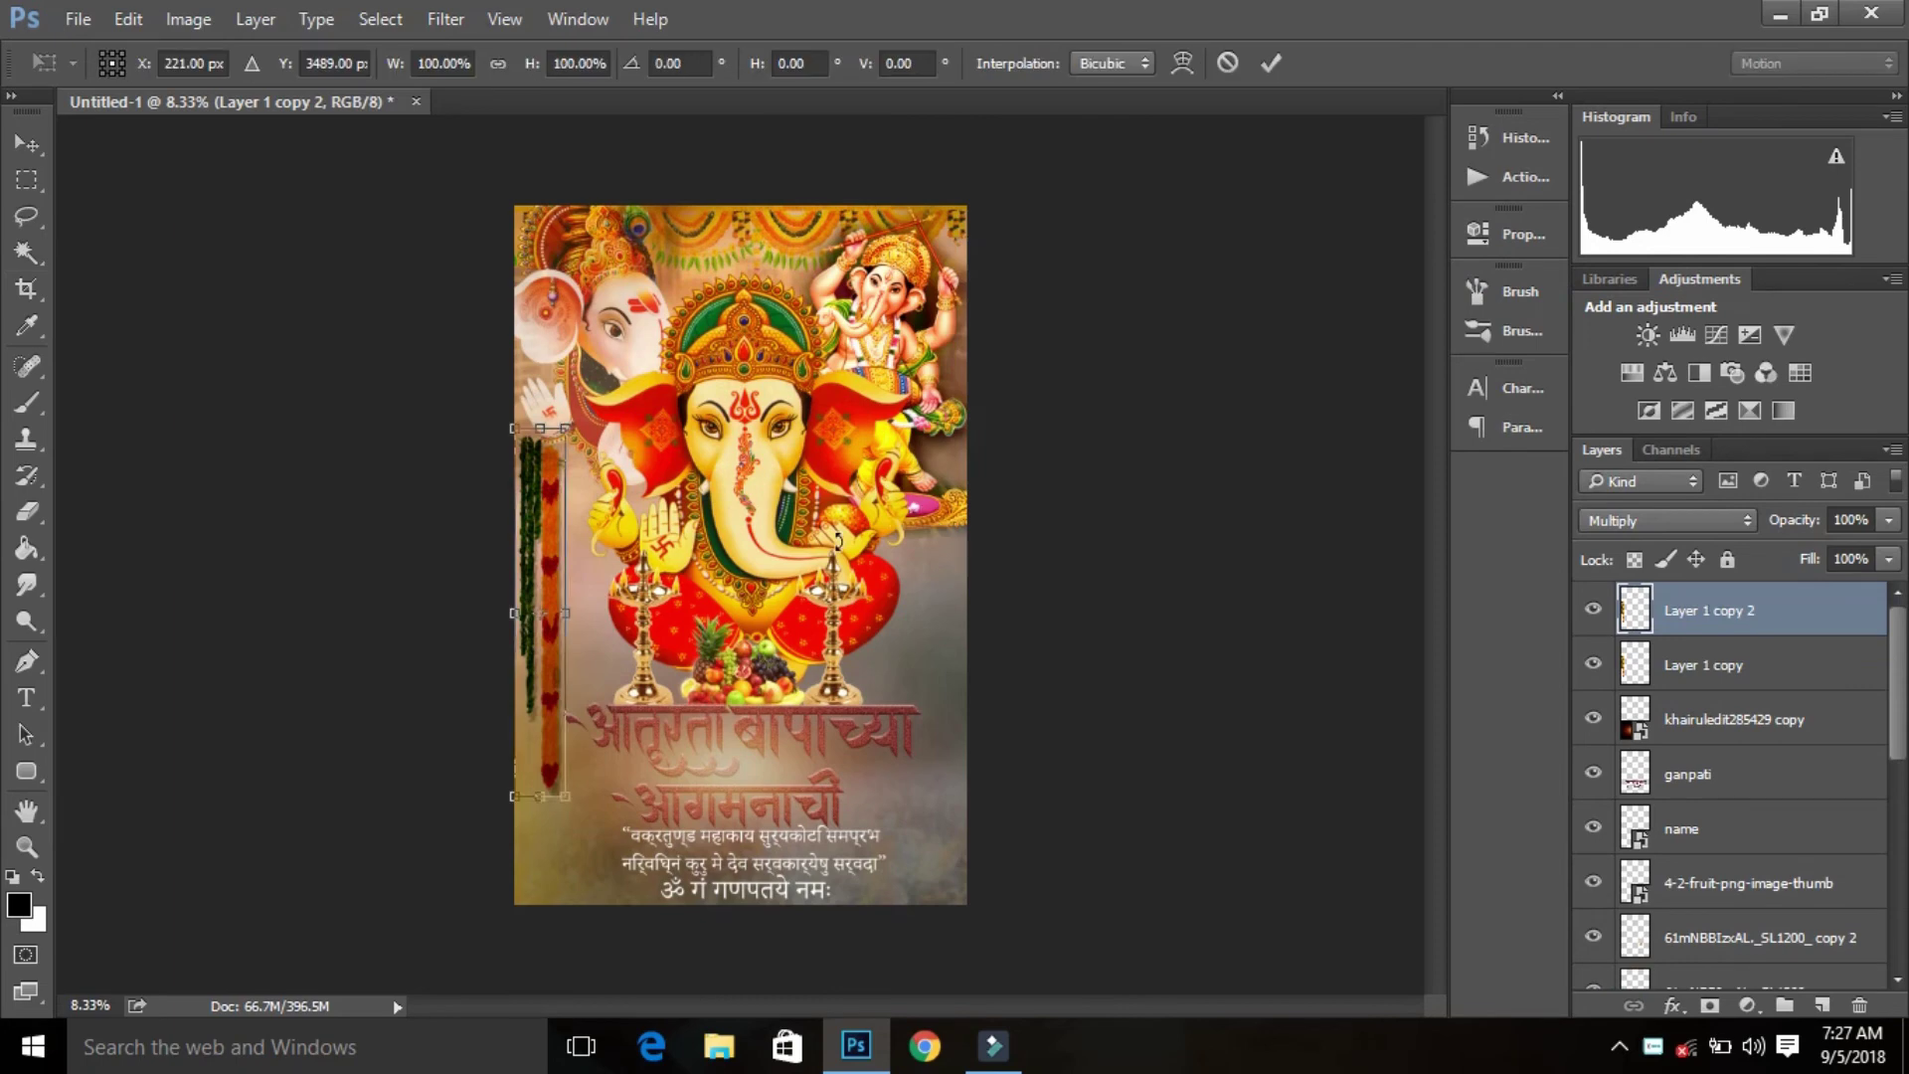
{"action": "left_click_drag", "start_coordinate": [534, 593], "coordinate": [545, 334]}
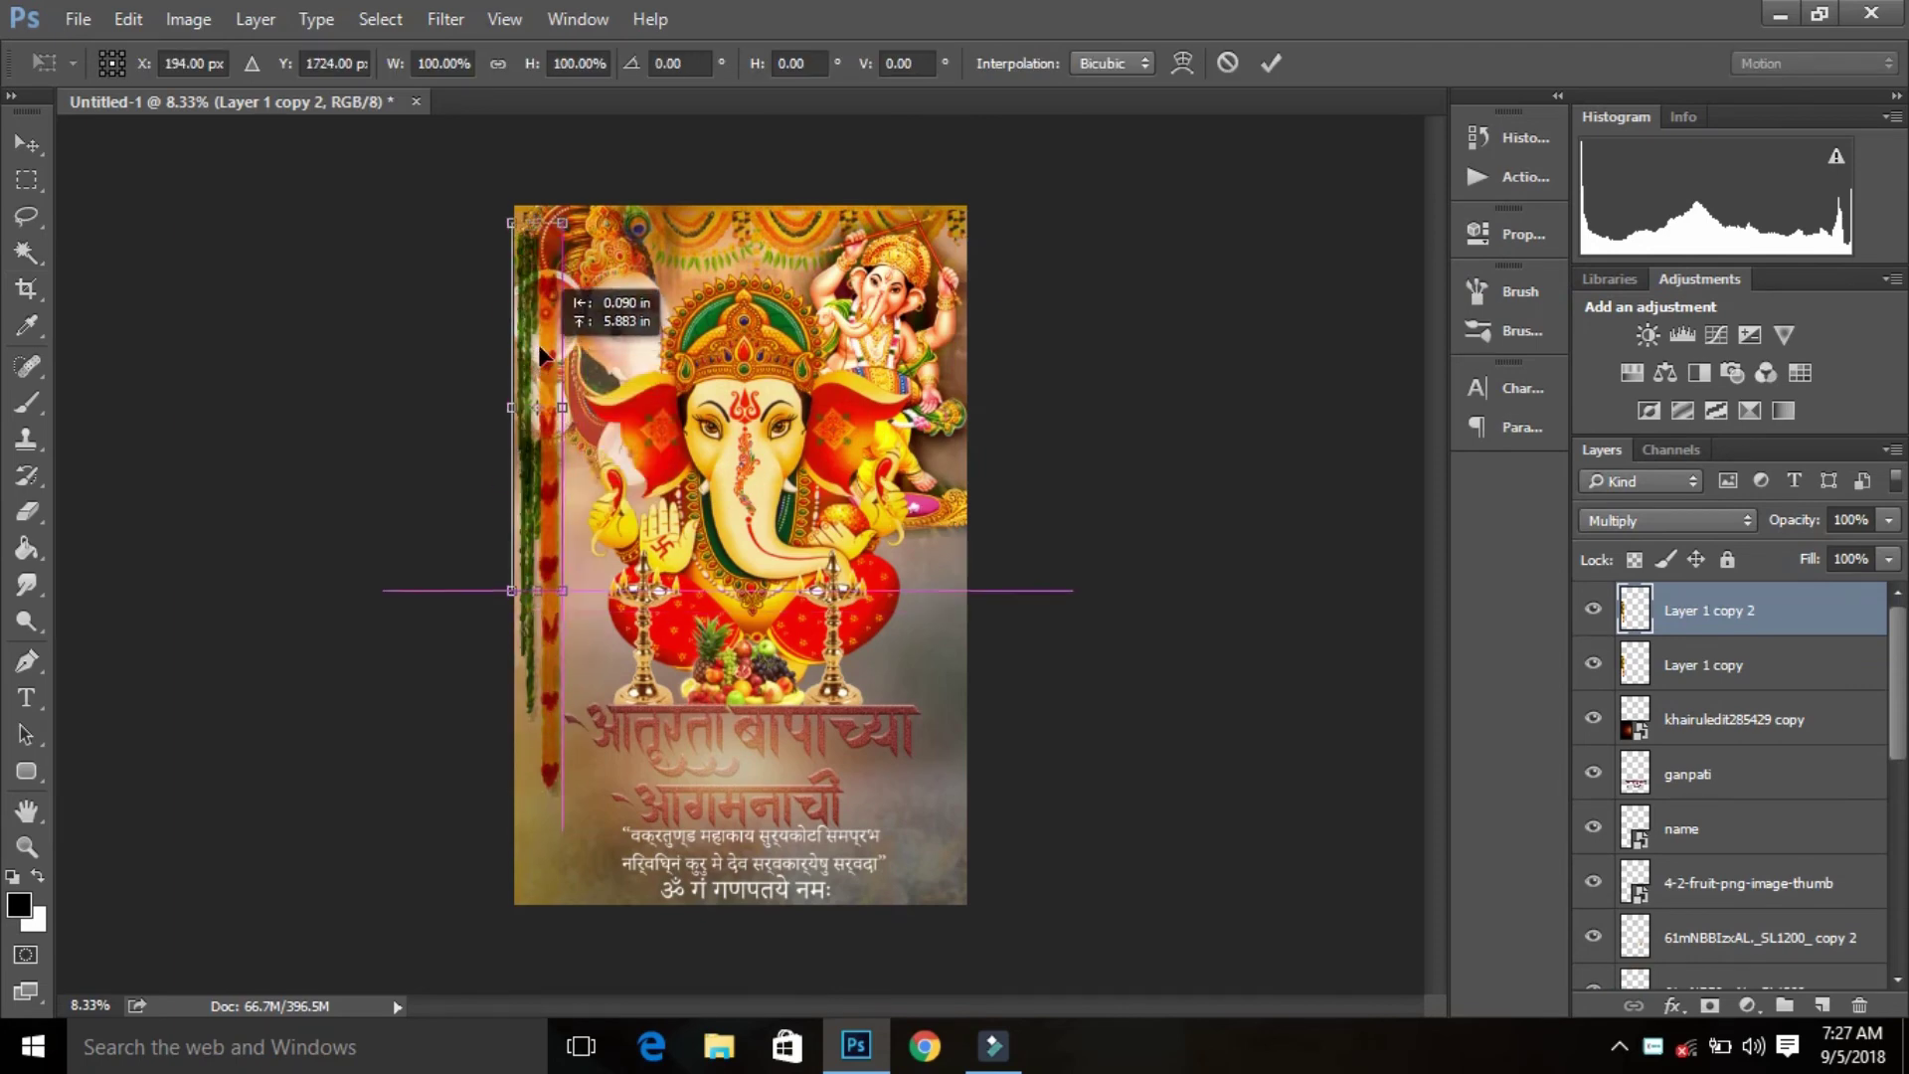
{"action": "left_click", "coordinate": [1270, 63]}
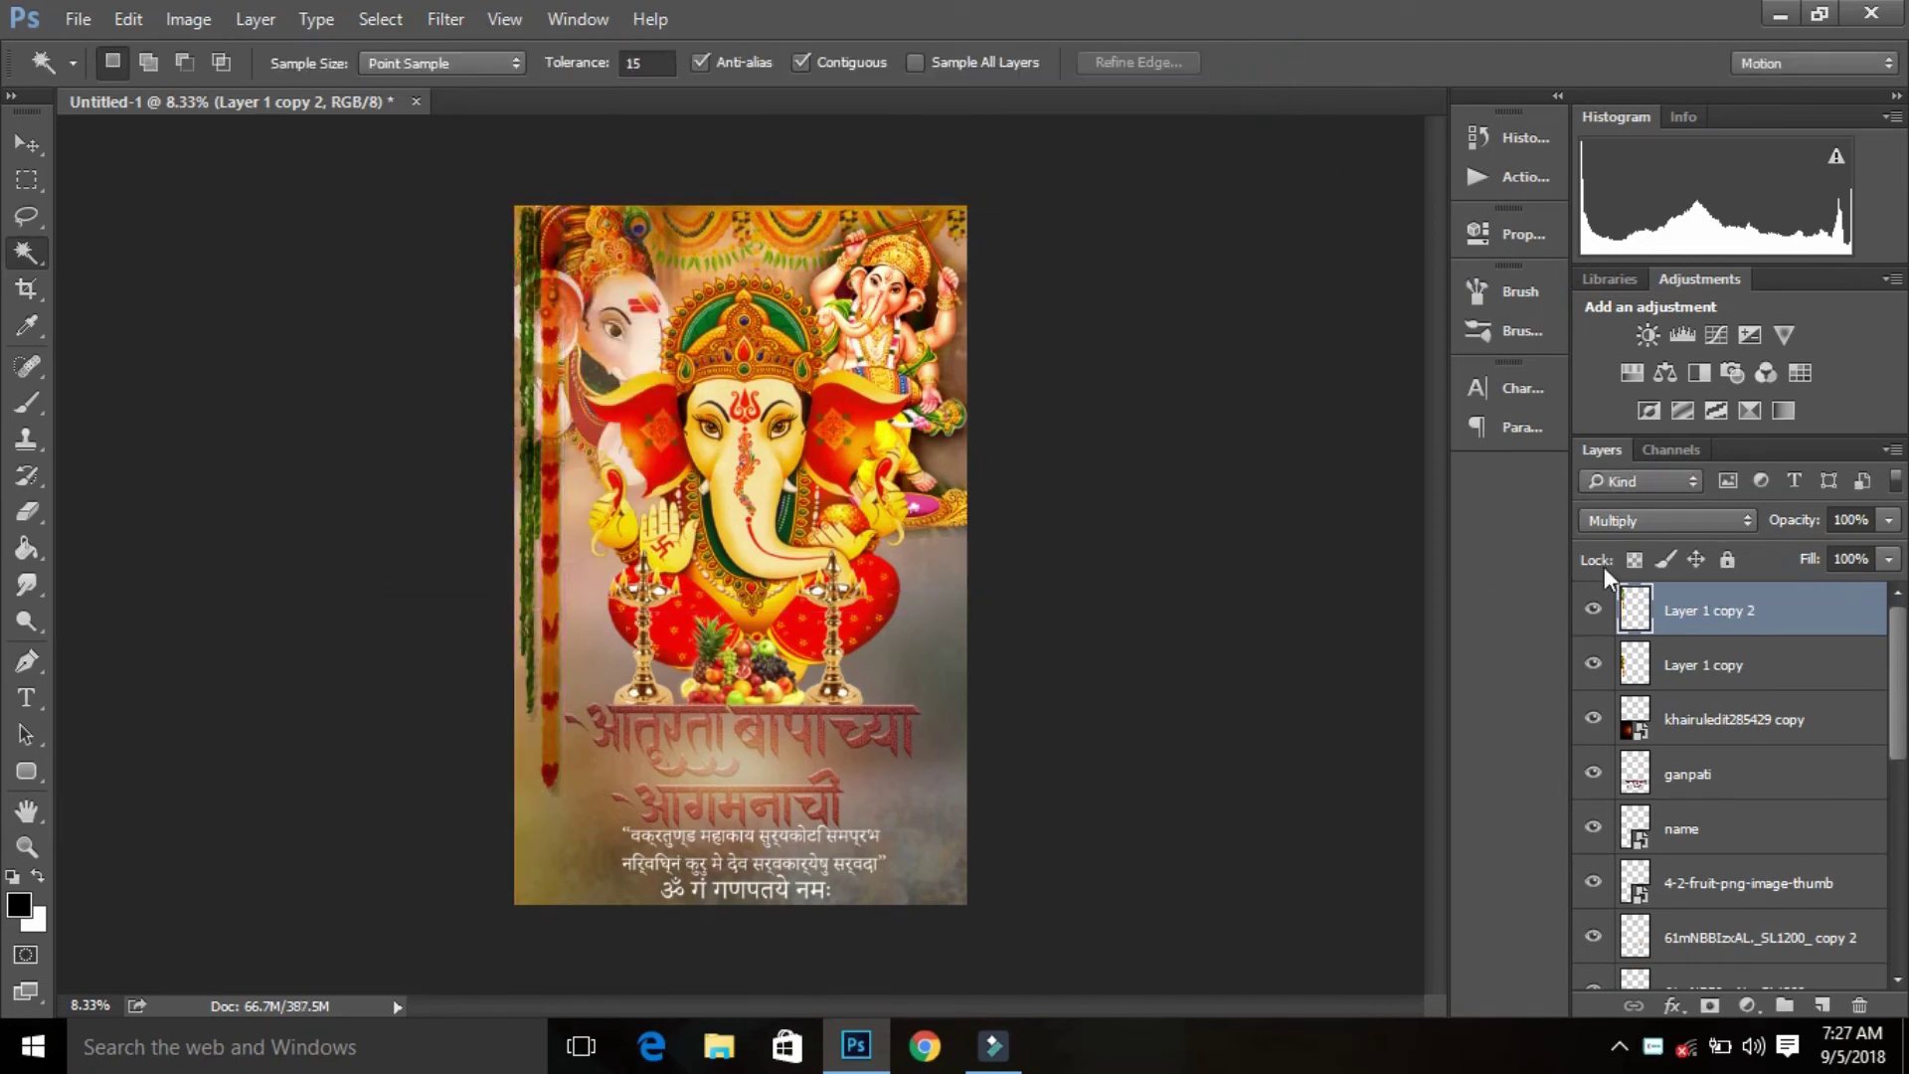
Step: Erase the garland where it darkens the left elephant's head
{"action": "key", "text": "e"}
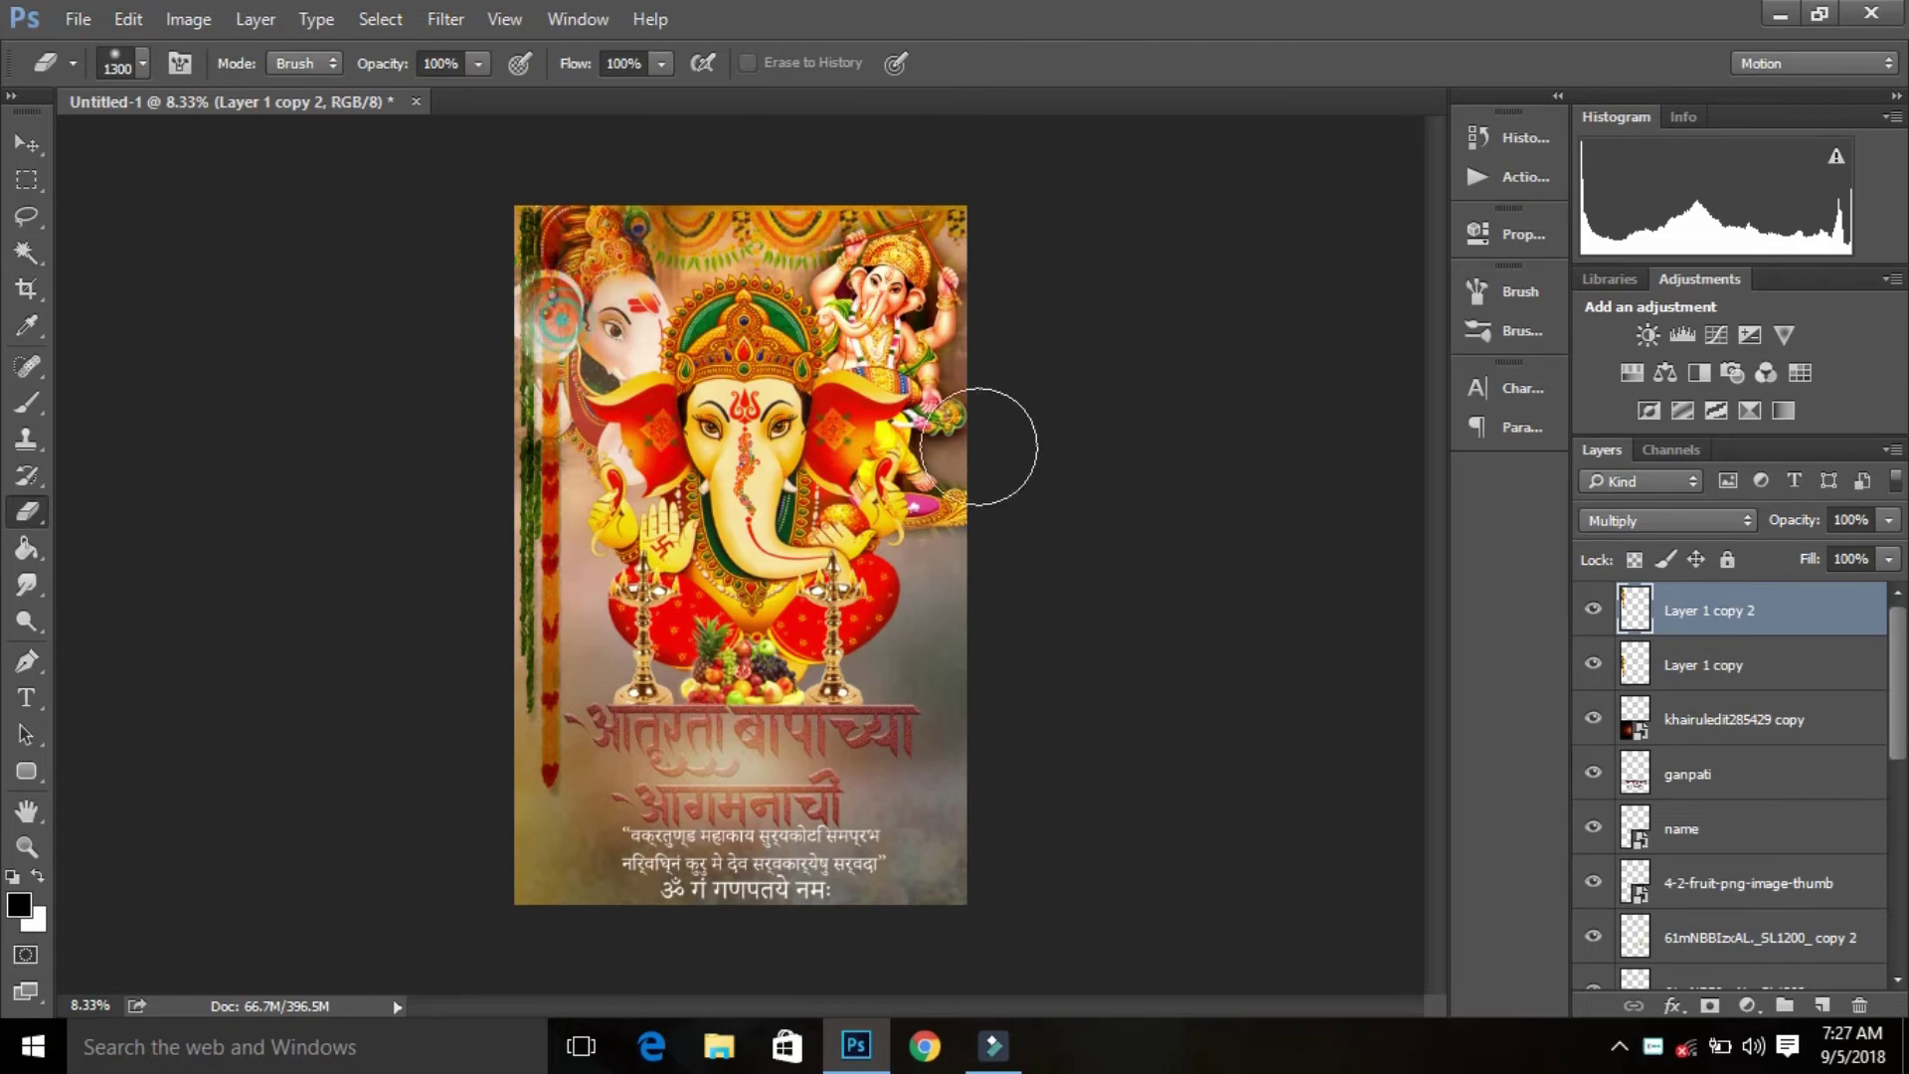
{"action": "mouse_move", "coordinate": [572, 336]}
{"action": "left_mouse_down"}
{"action": "mouse_move", "coordinate": [498, 362]}
{"action": "mouse_move", "coordinate": [673, 350]}
{"action": "left_mouse_up"}
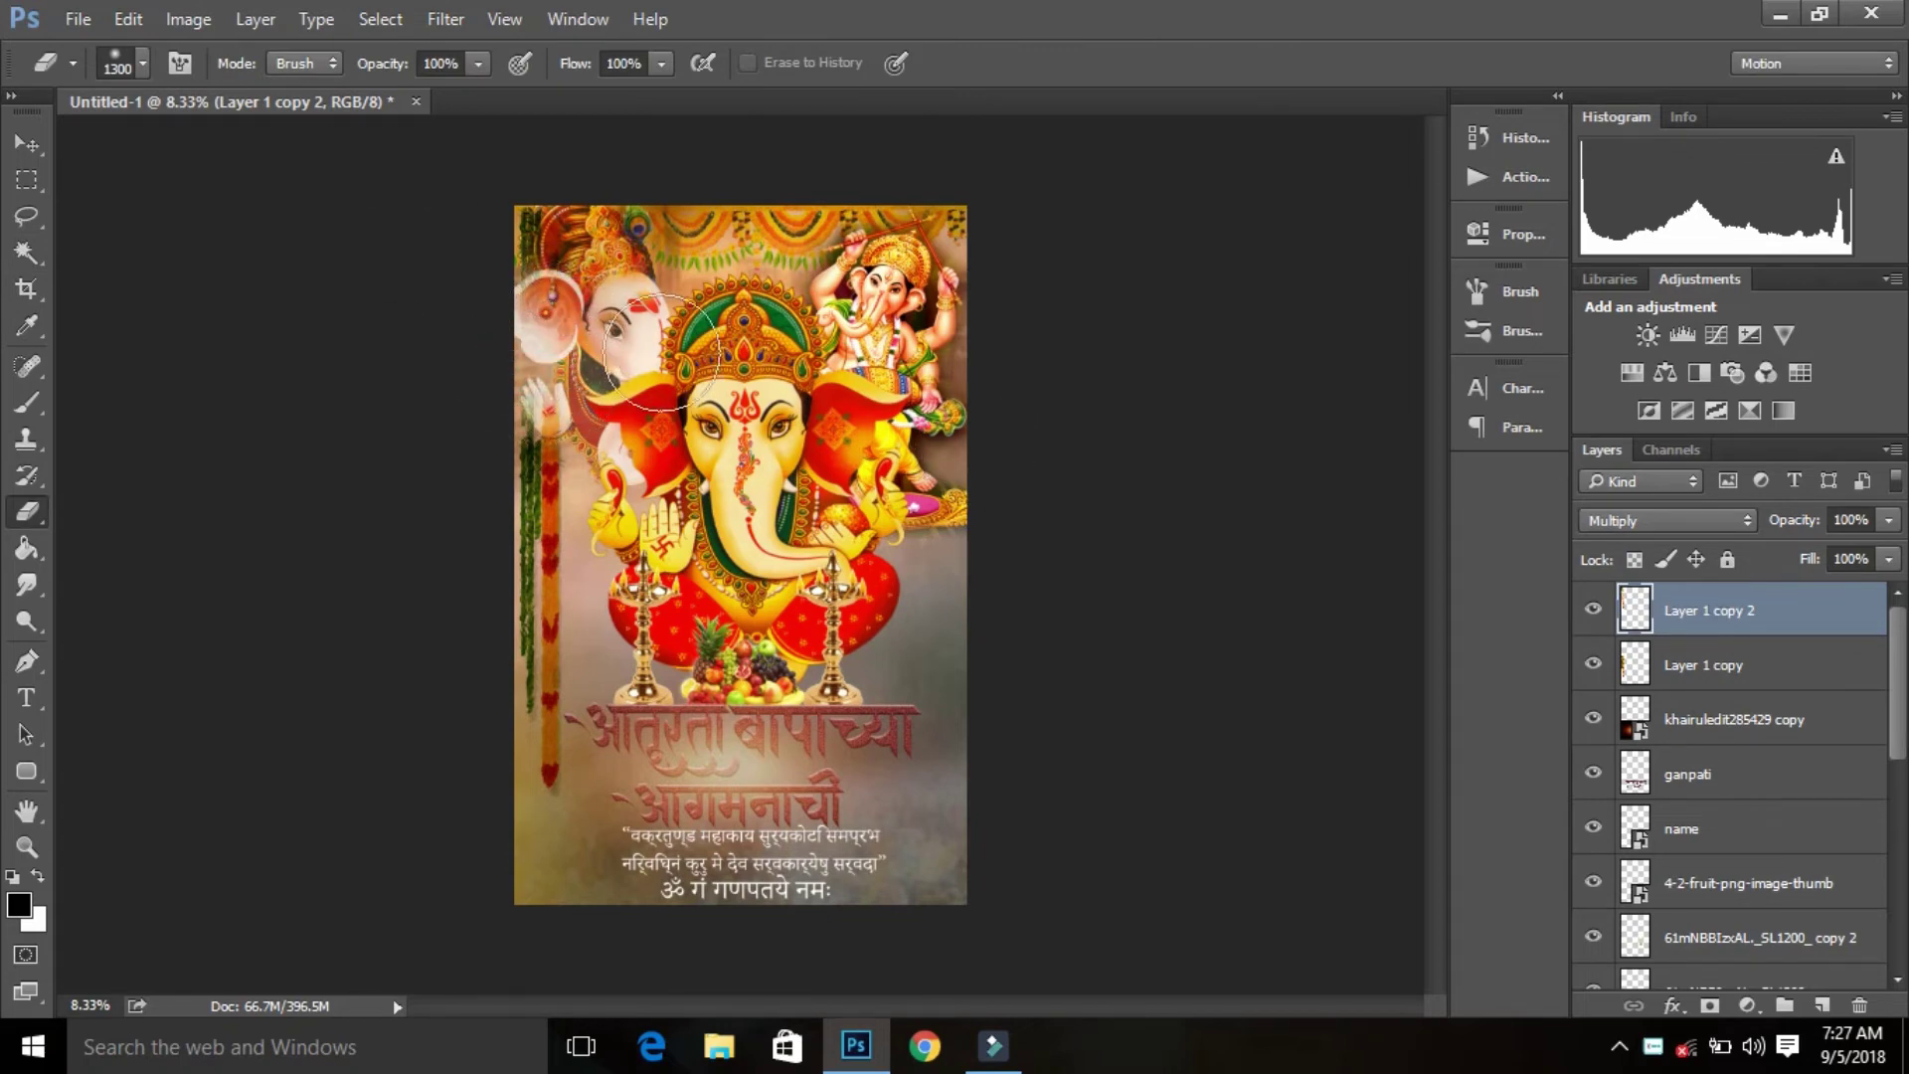
{"action": "left_click_drag", "start_coordinate": [568, 280], "coordinate": [597, 283]}
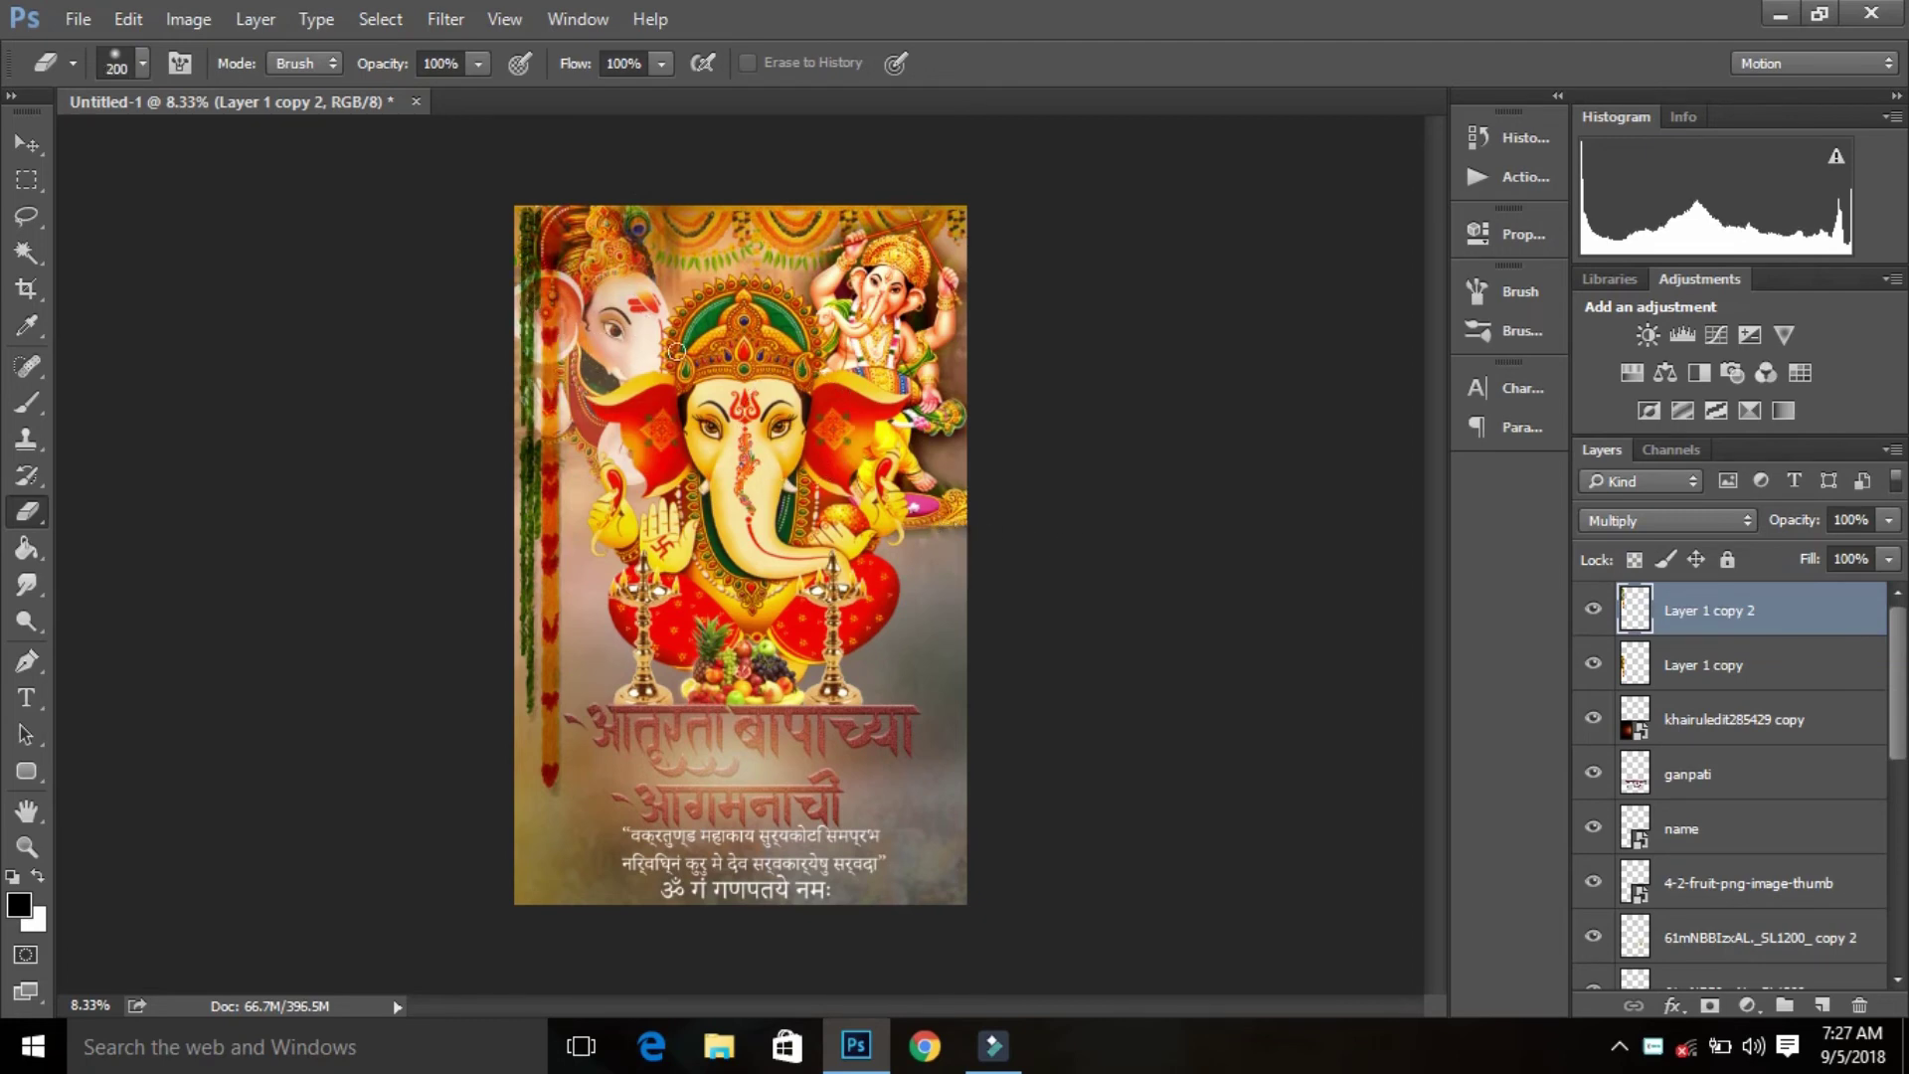
{"action": "scroll", "coordinate": [1698, 777], "scroll_direction": "down", "scroll_amount": 2}
{"action": "scroll", "coordinate": [1666, 895], "scroll_direction": "down", "scroll_amount": 2}
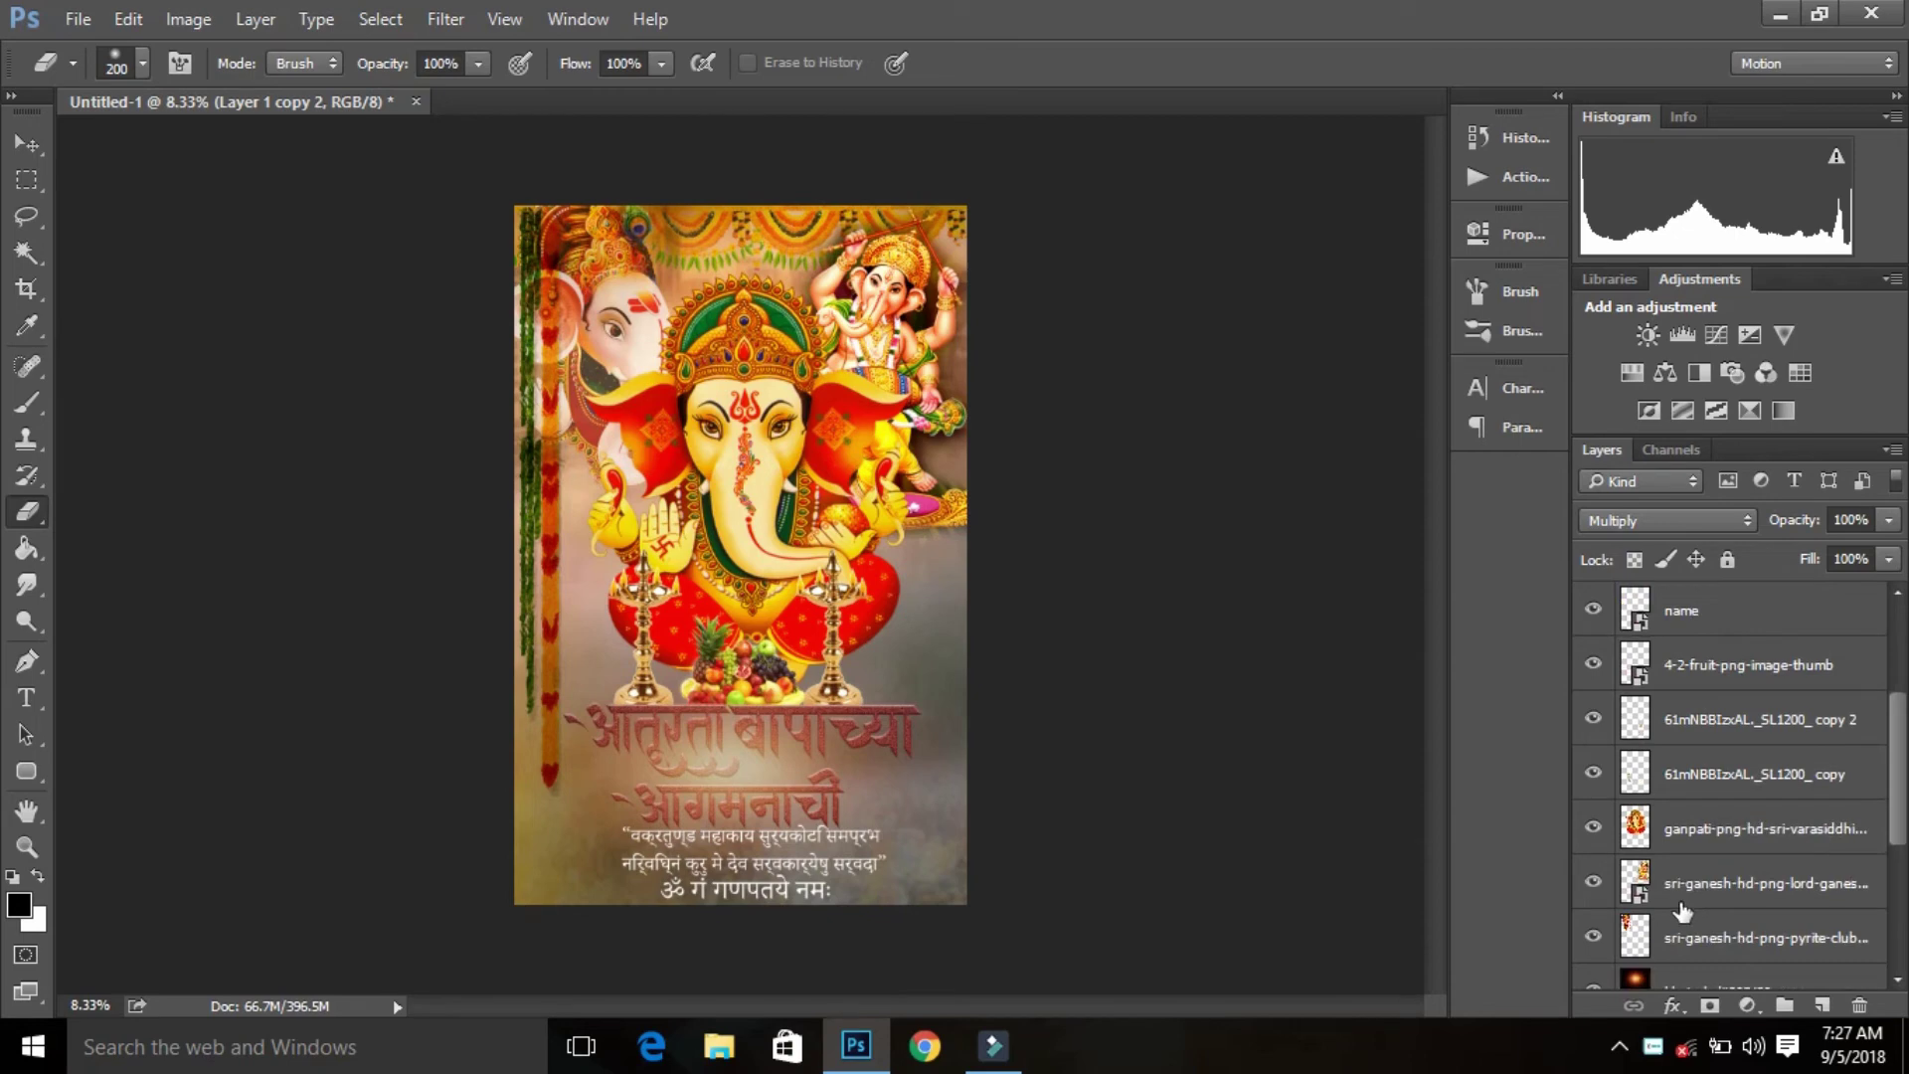
Step: Load the left Ganesha's outline as a selection, erase the garland over its ear, then deselect
{"action": "left_click", "coordinate": [1629, 930], "text": "ctrl"}
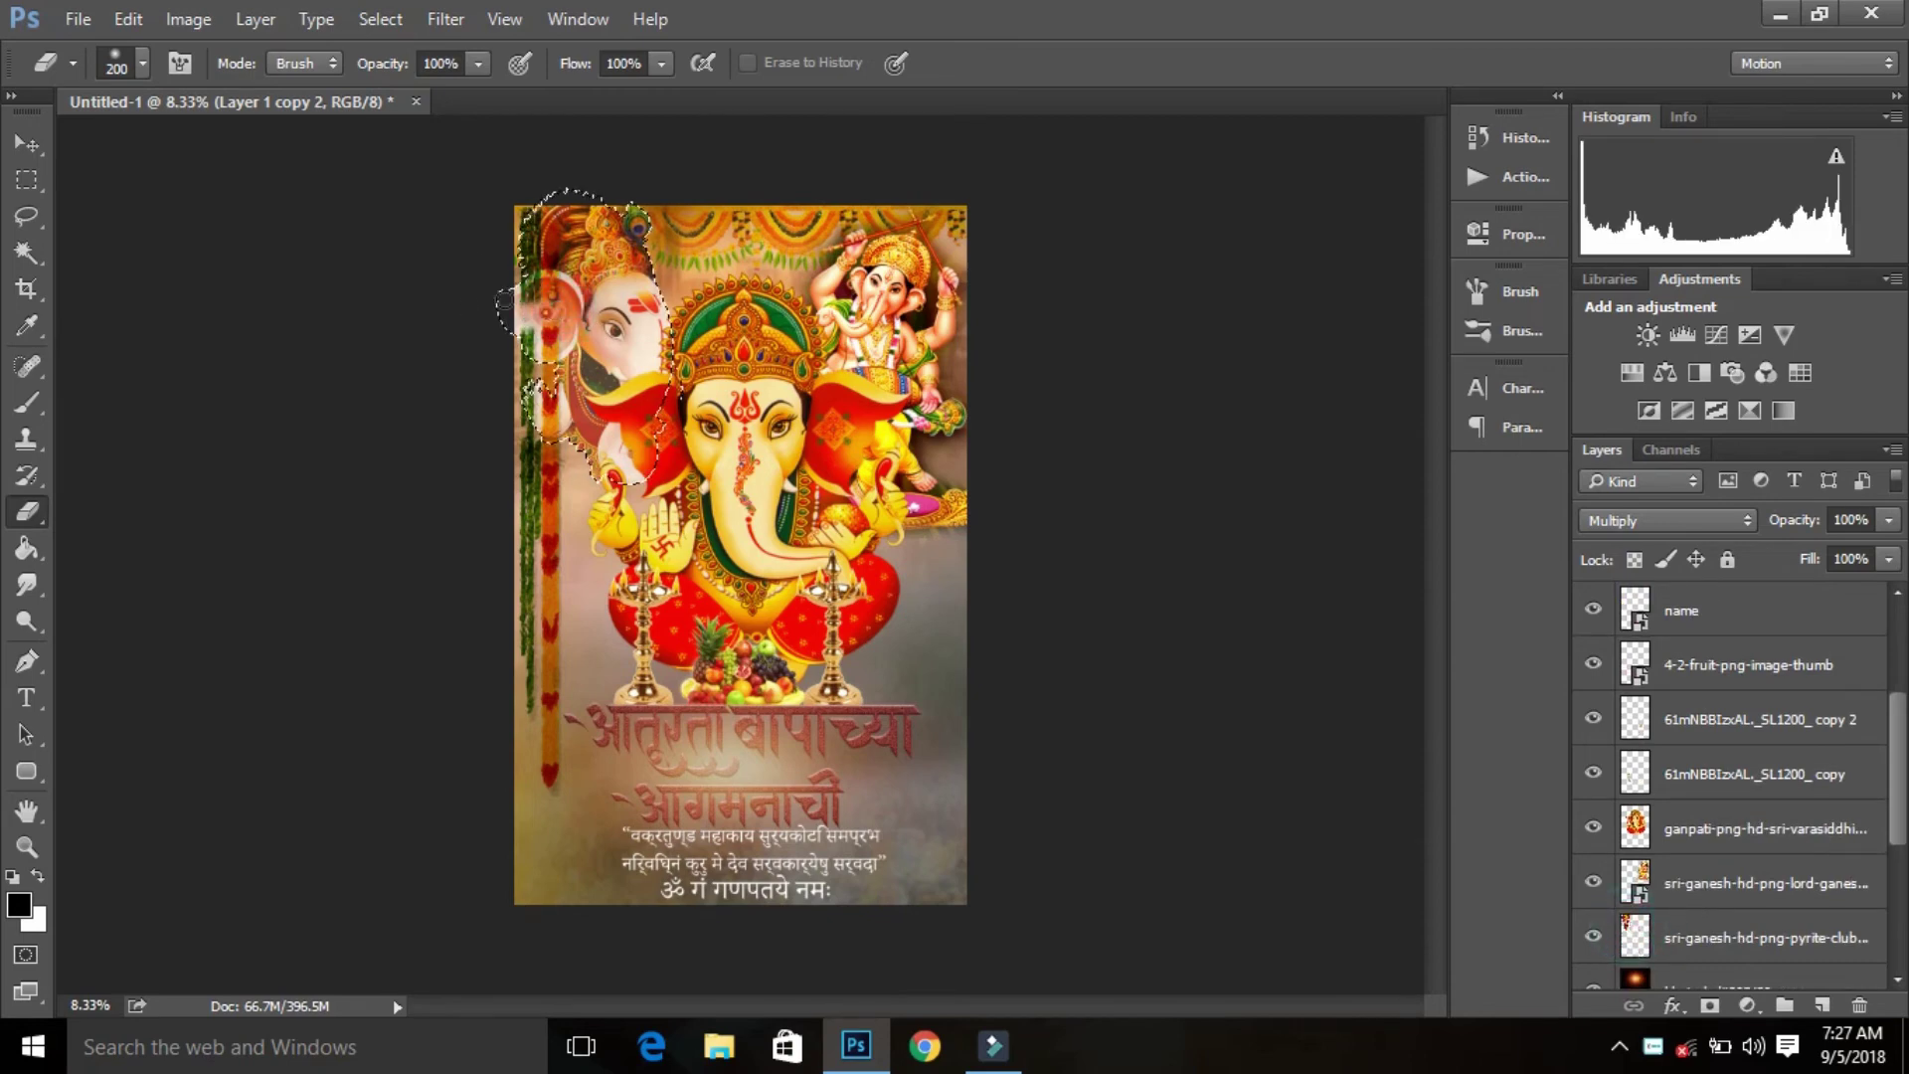
{"action": "mouse_move", "coordinate": [596, 389]}
{"action": "left_mouse_down"}
{"action": "mouse_move", "coordinate": [554, 424]}
{"action": "mouse_move", "coordinate": [532, 290]}
{"action": "left_mouse_up"}
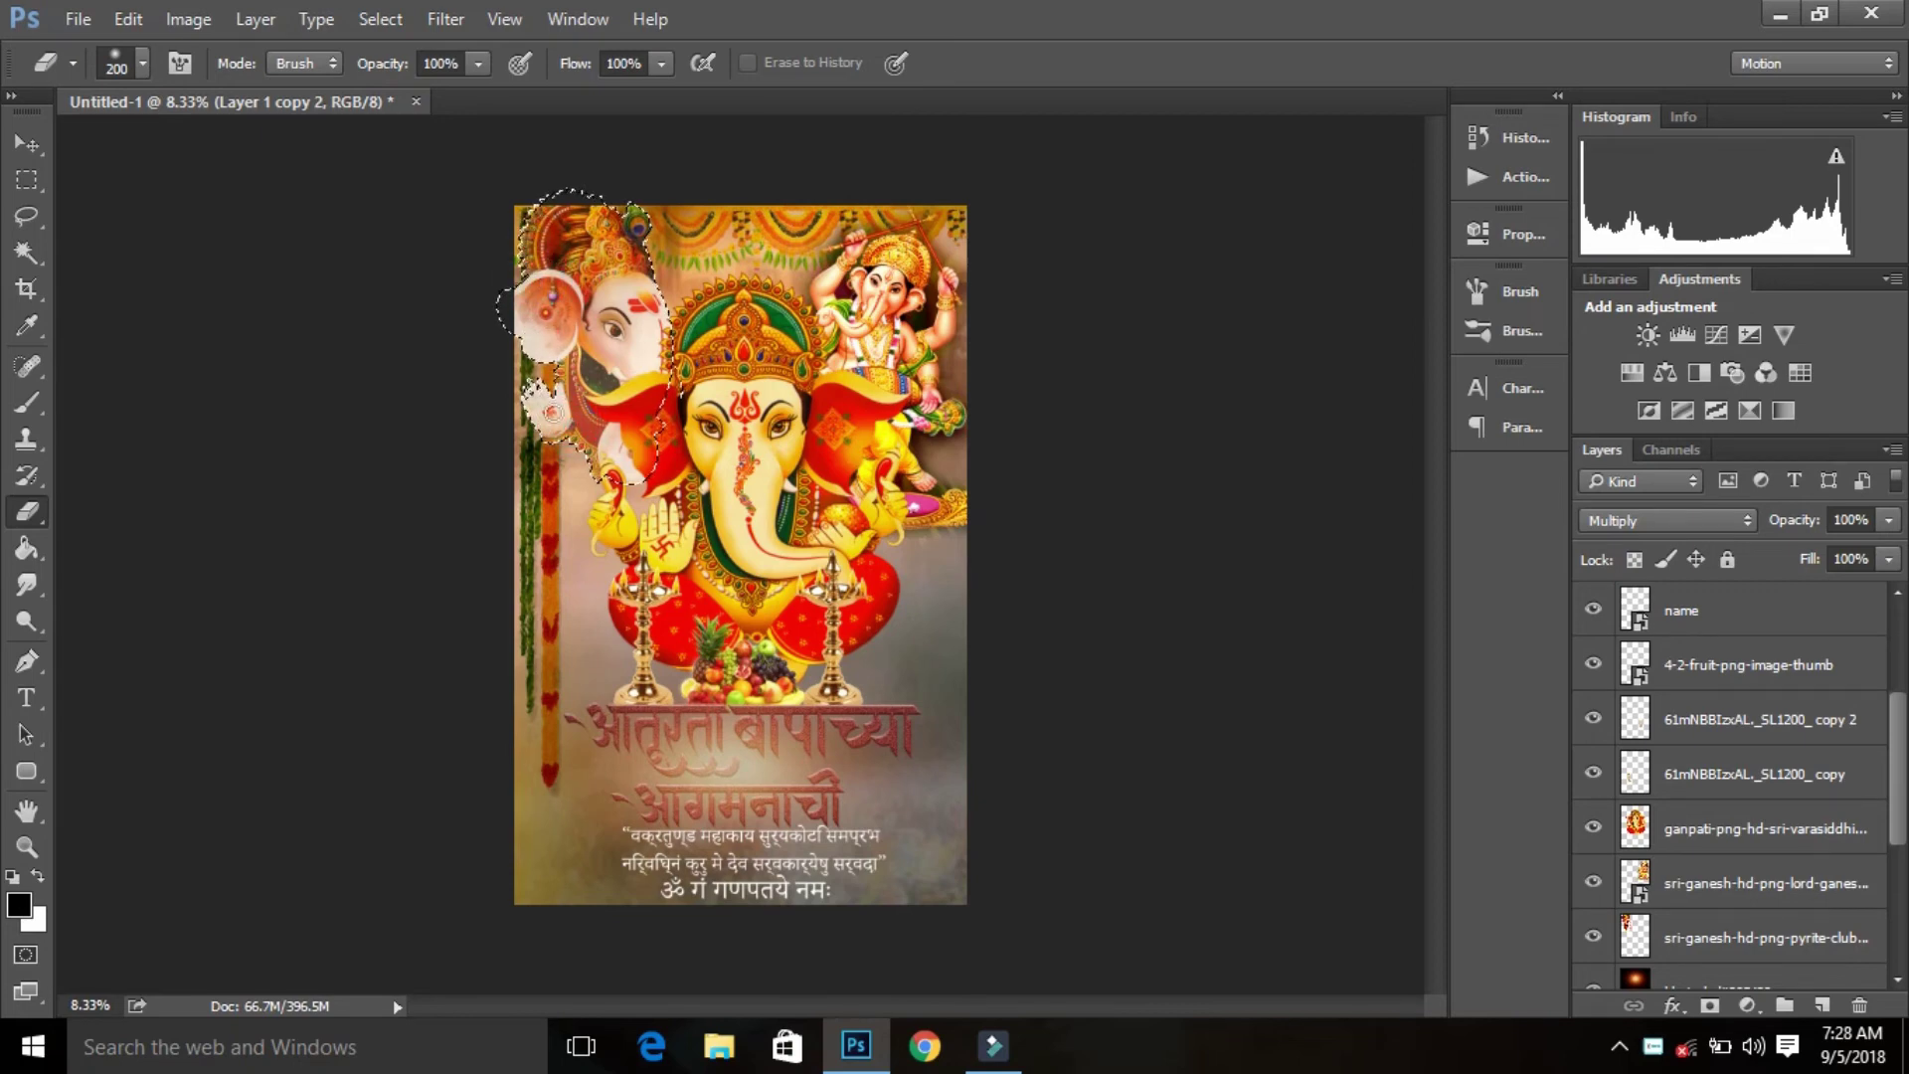
{"action": "key", "text": "ctrl+d"}
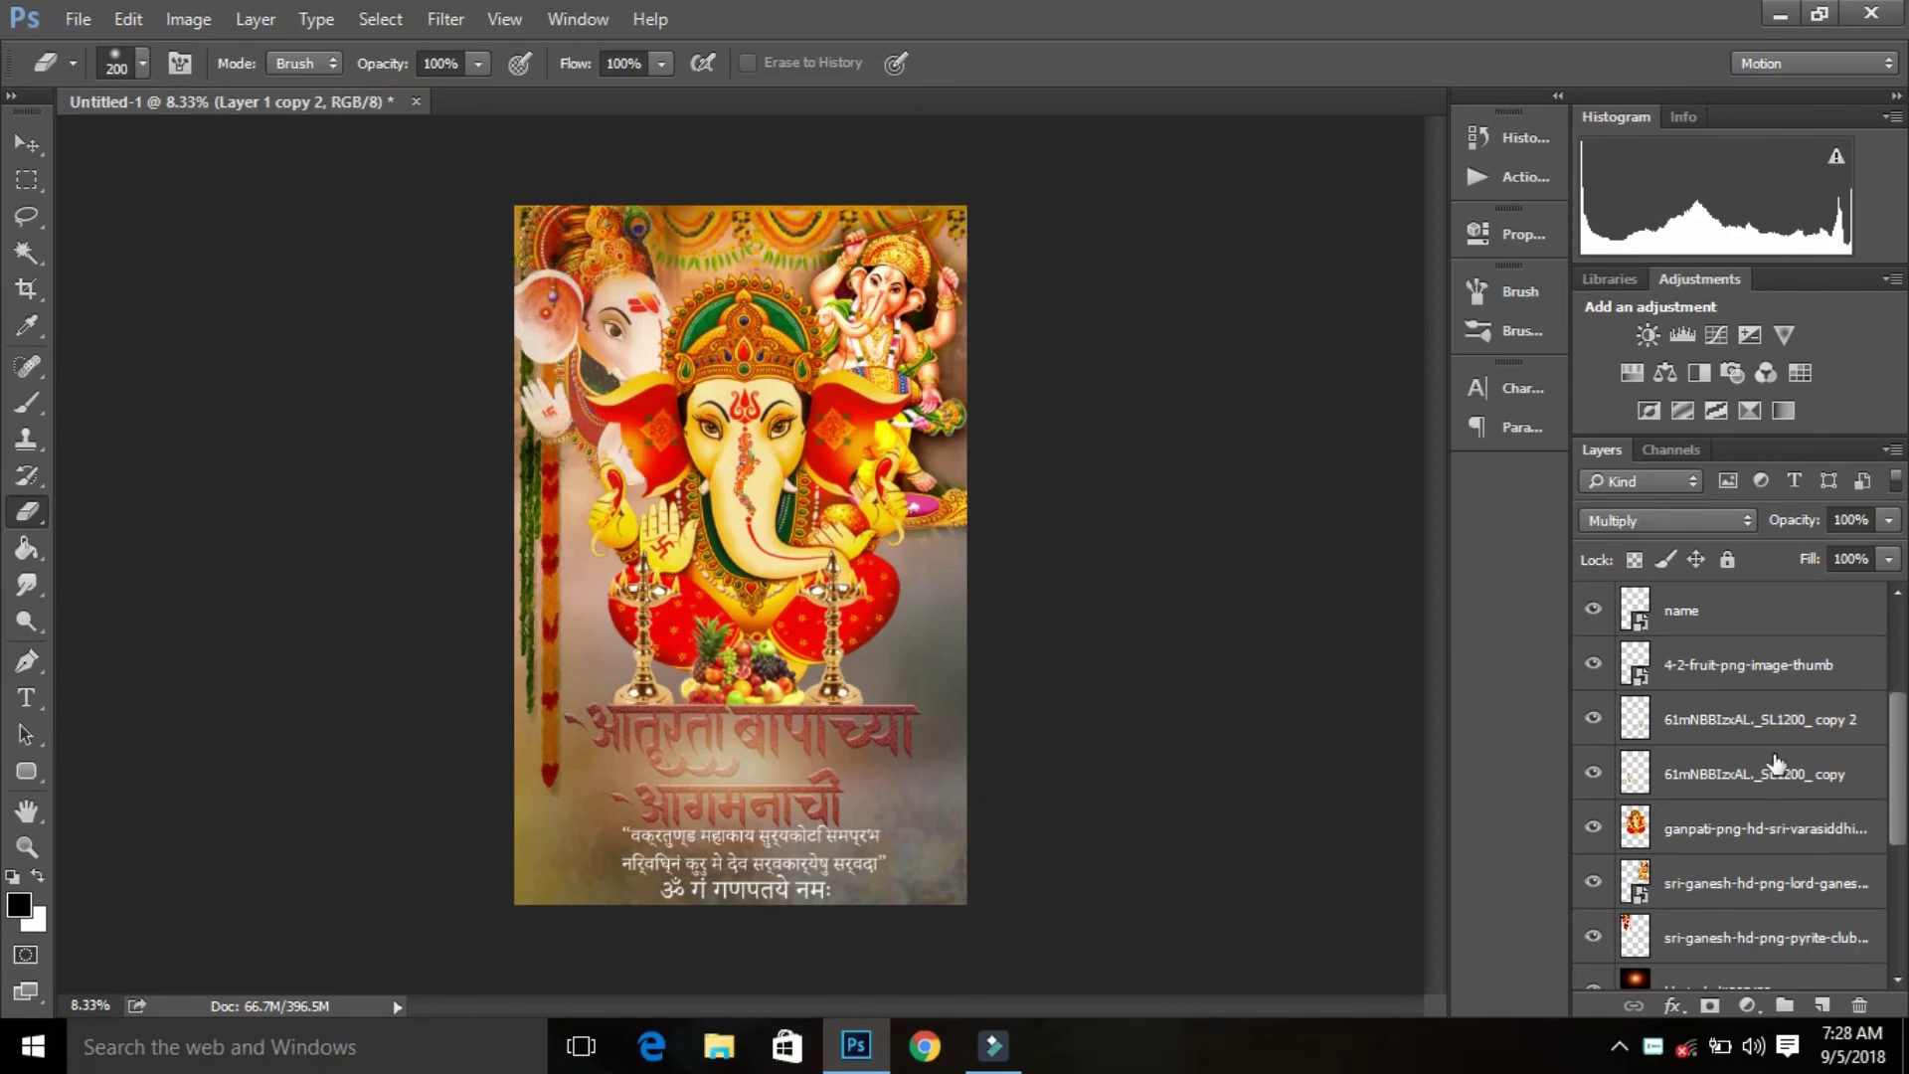
{"action": "scroll", "coordinate": [1778, 764], "scroll_direction": "up", "scroll_amount": 3}
{"action": "left_click", "coordinate": [1707, 674]}
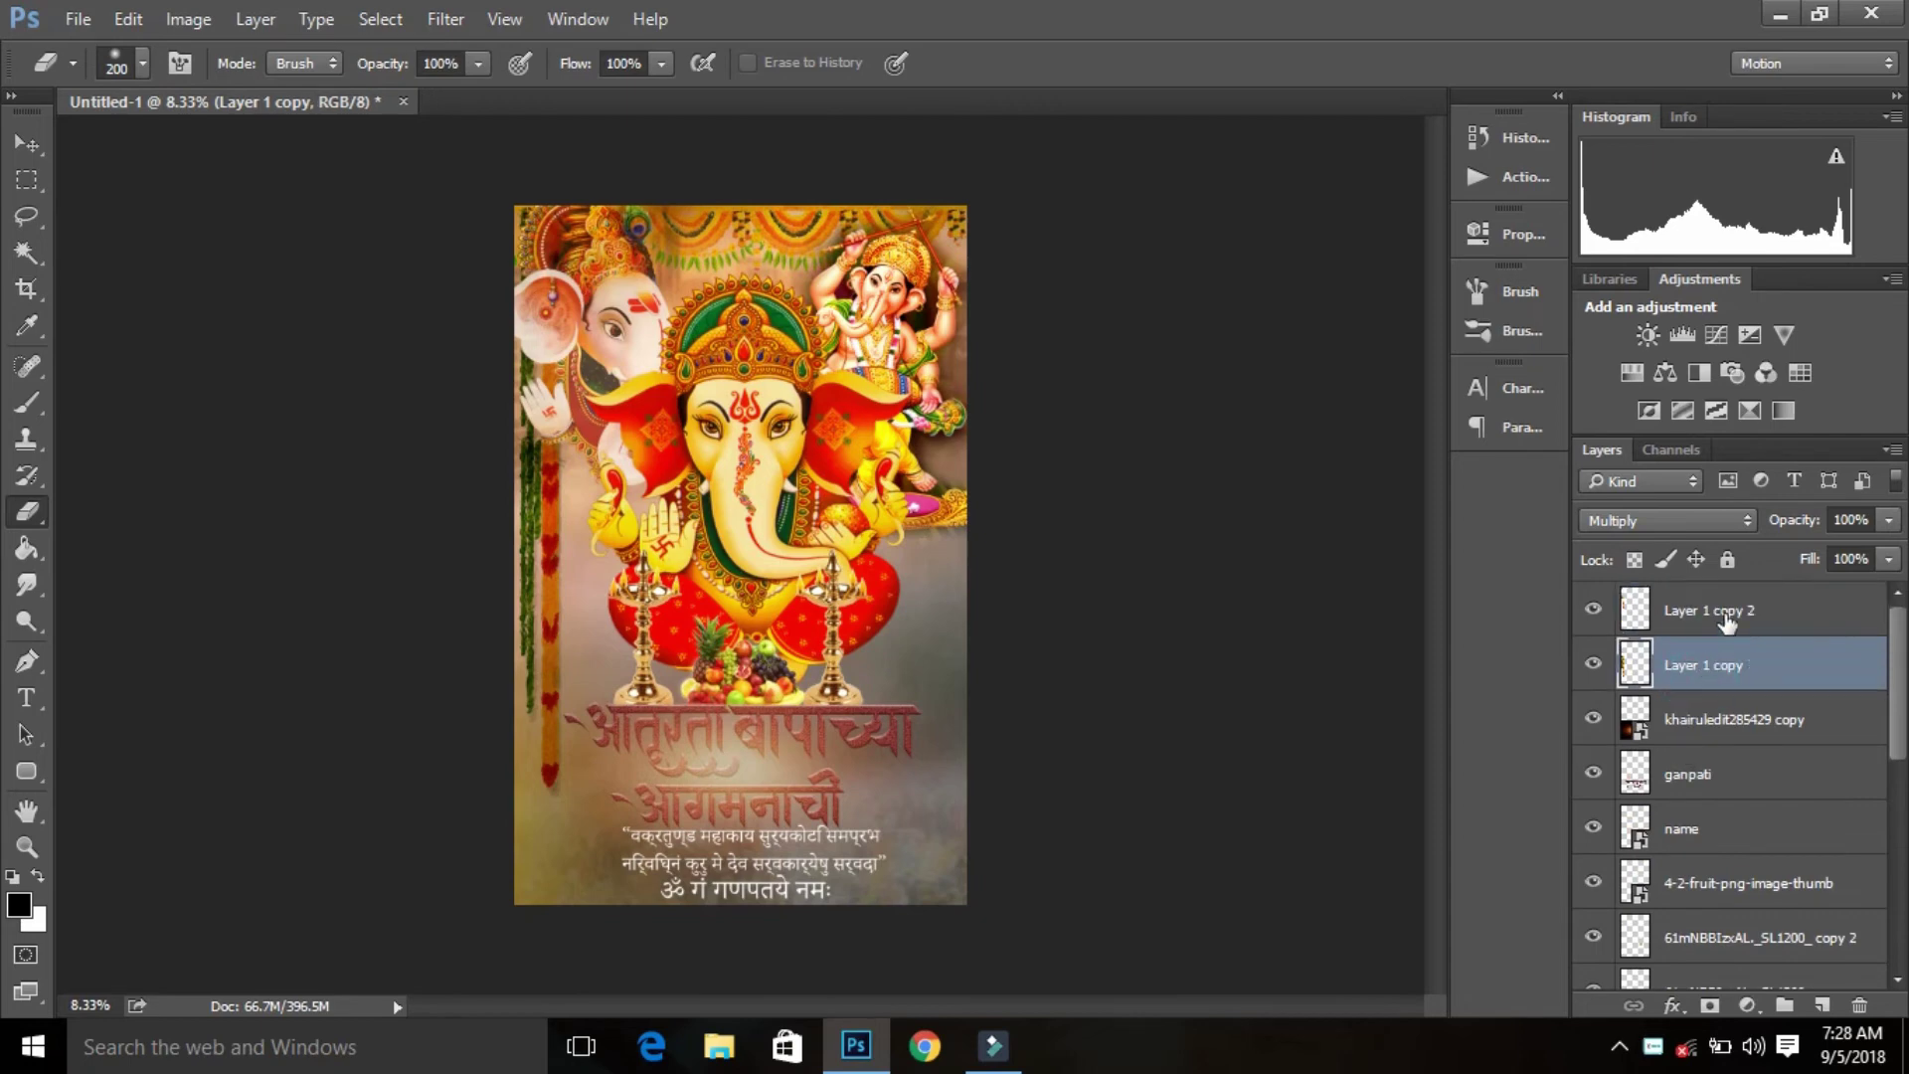
Step: Merge Layer 1 copy and Layer 1 copy 2 and set the result to Normal blending
{"action": "left_click", "coordinate": [1727, 622], "text": "ctrl"}
{"action": "key", "text": "ctrl+r"}
{"action": "key", "text": "ctrl+e"}
{"action": "left_click", "coordinate": [1691, 525]}
{"action": "left_click", "coordinate": [1651, 637]}
Step: Try a horizontal flip on the merged garland, then restore its original orientation
{"action": "right_click", "coordinate": [1727, 615]}
{"action": "left_click", "coordinate": [1193, 567]}
{"action": "key", "text": "ctrl+t"}
{"action": "right_click", "coordinate": [1107, 573]}
{"action": "left_click", "coordinate": [964, 503]}
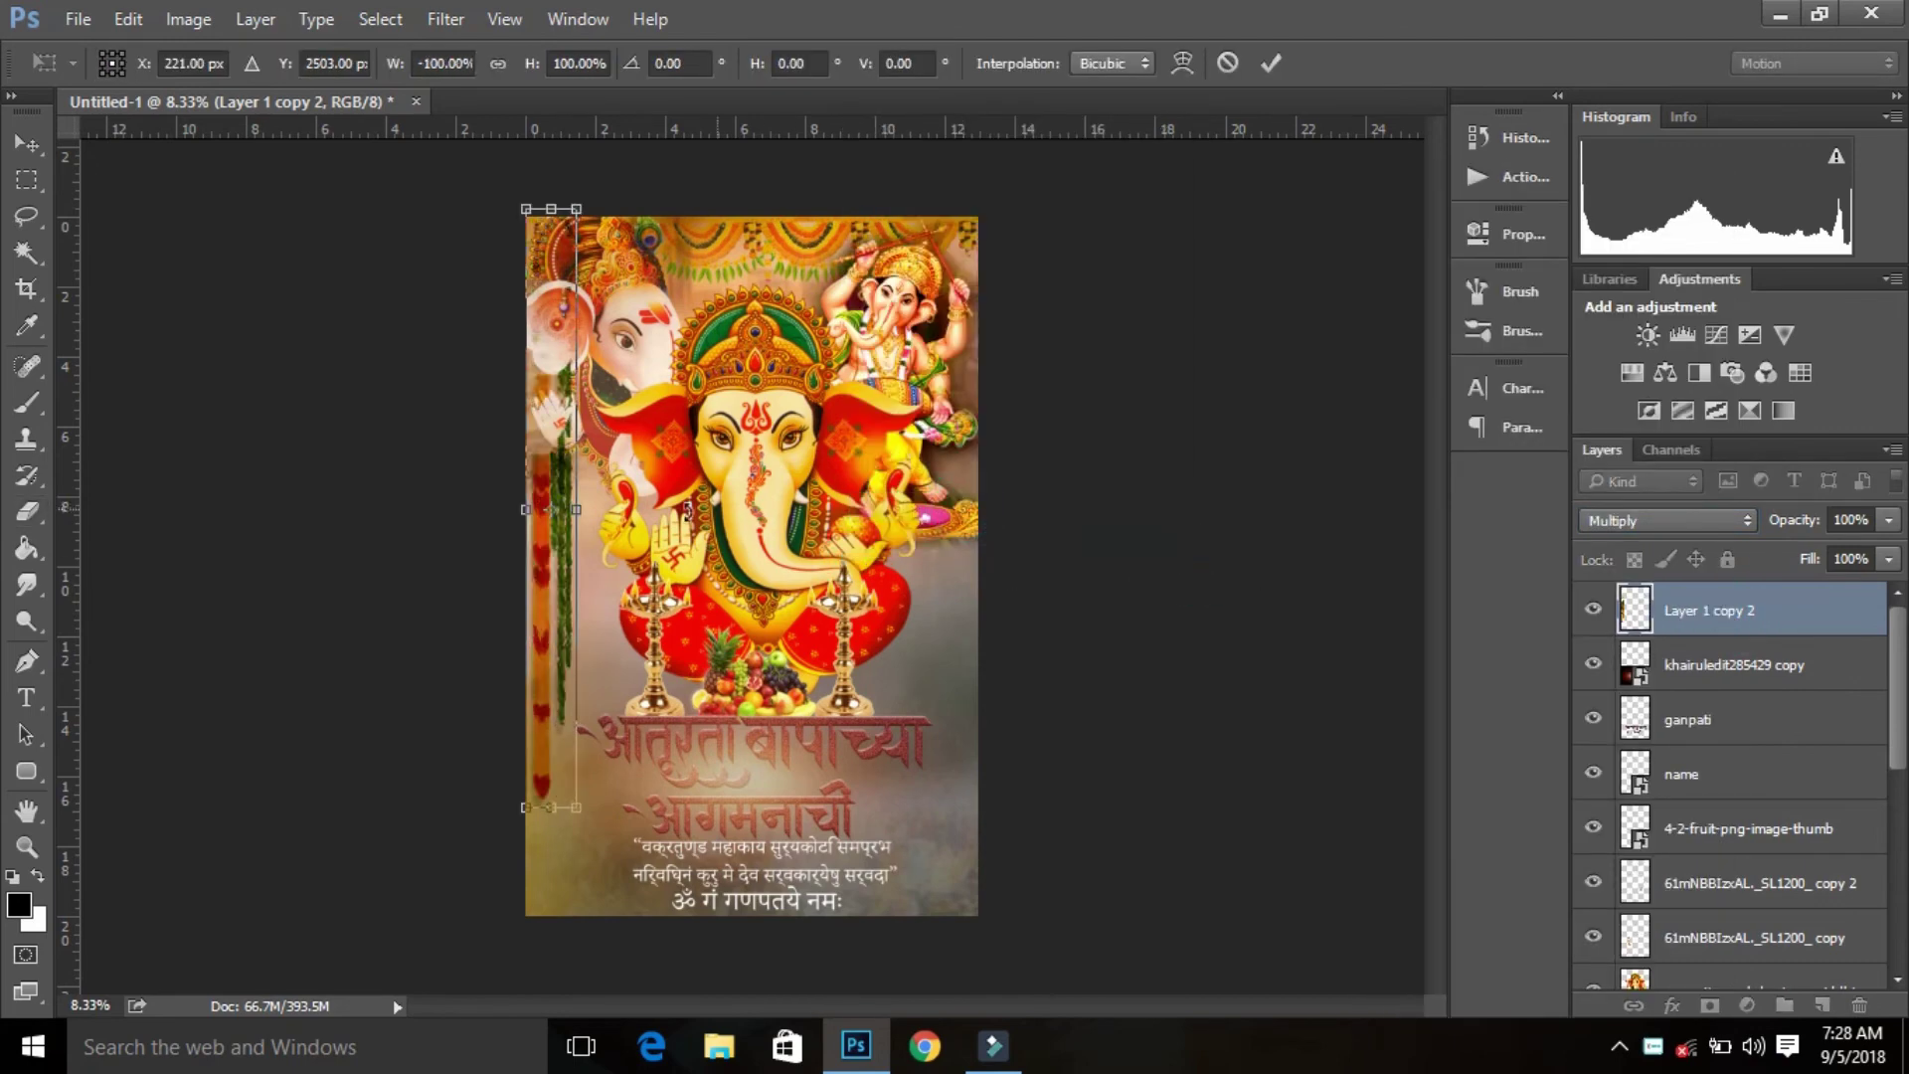
{"action": "right_click", "coordinate": [780, 453]}
{"action": "left_click", "coordinate": [825, 868]}
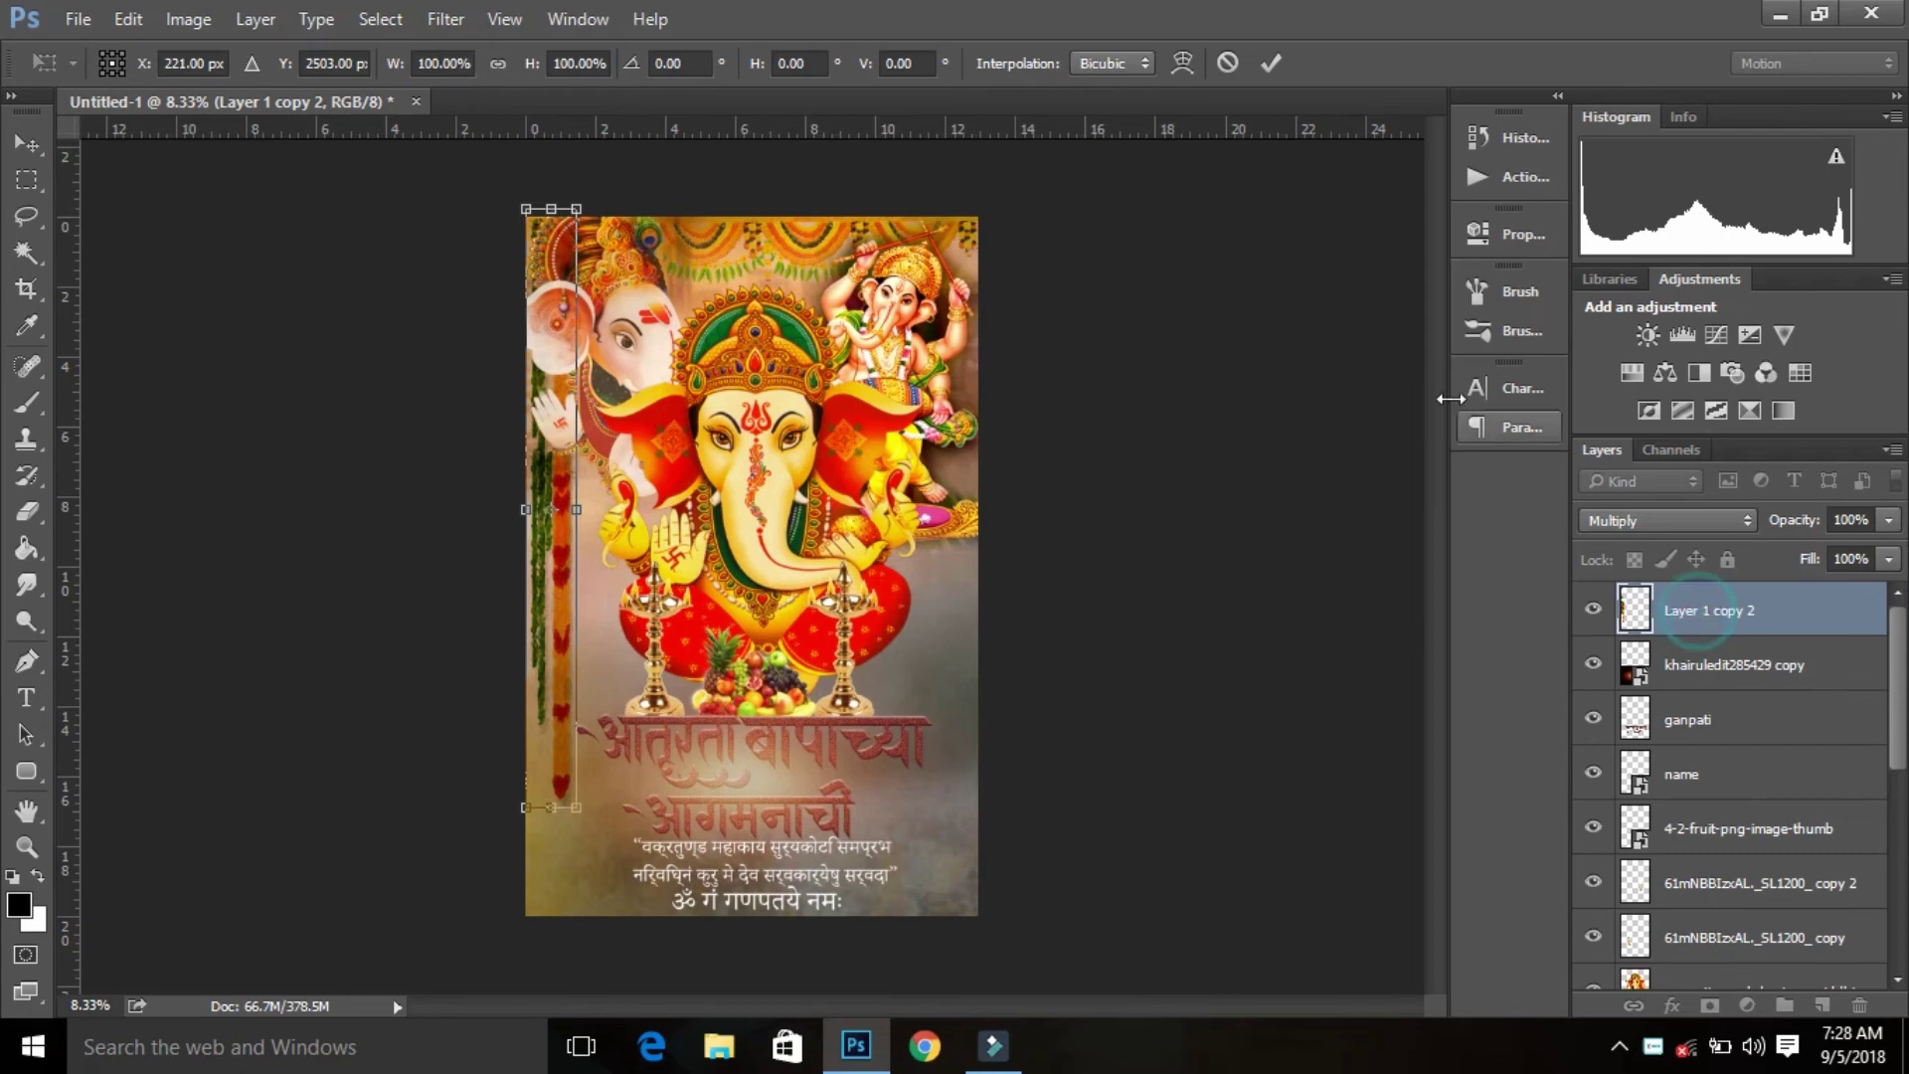
Step: Duplicate the garland, flip the copy horizontally, and place it along the right edge
{"action": "right_click", "coordinate": [1726, 610]}
{"action": "left_click", "coordinate": [1429, 272]}
{"action": "left_click", "coordinate": [1225, 311]}
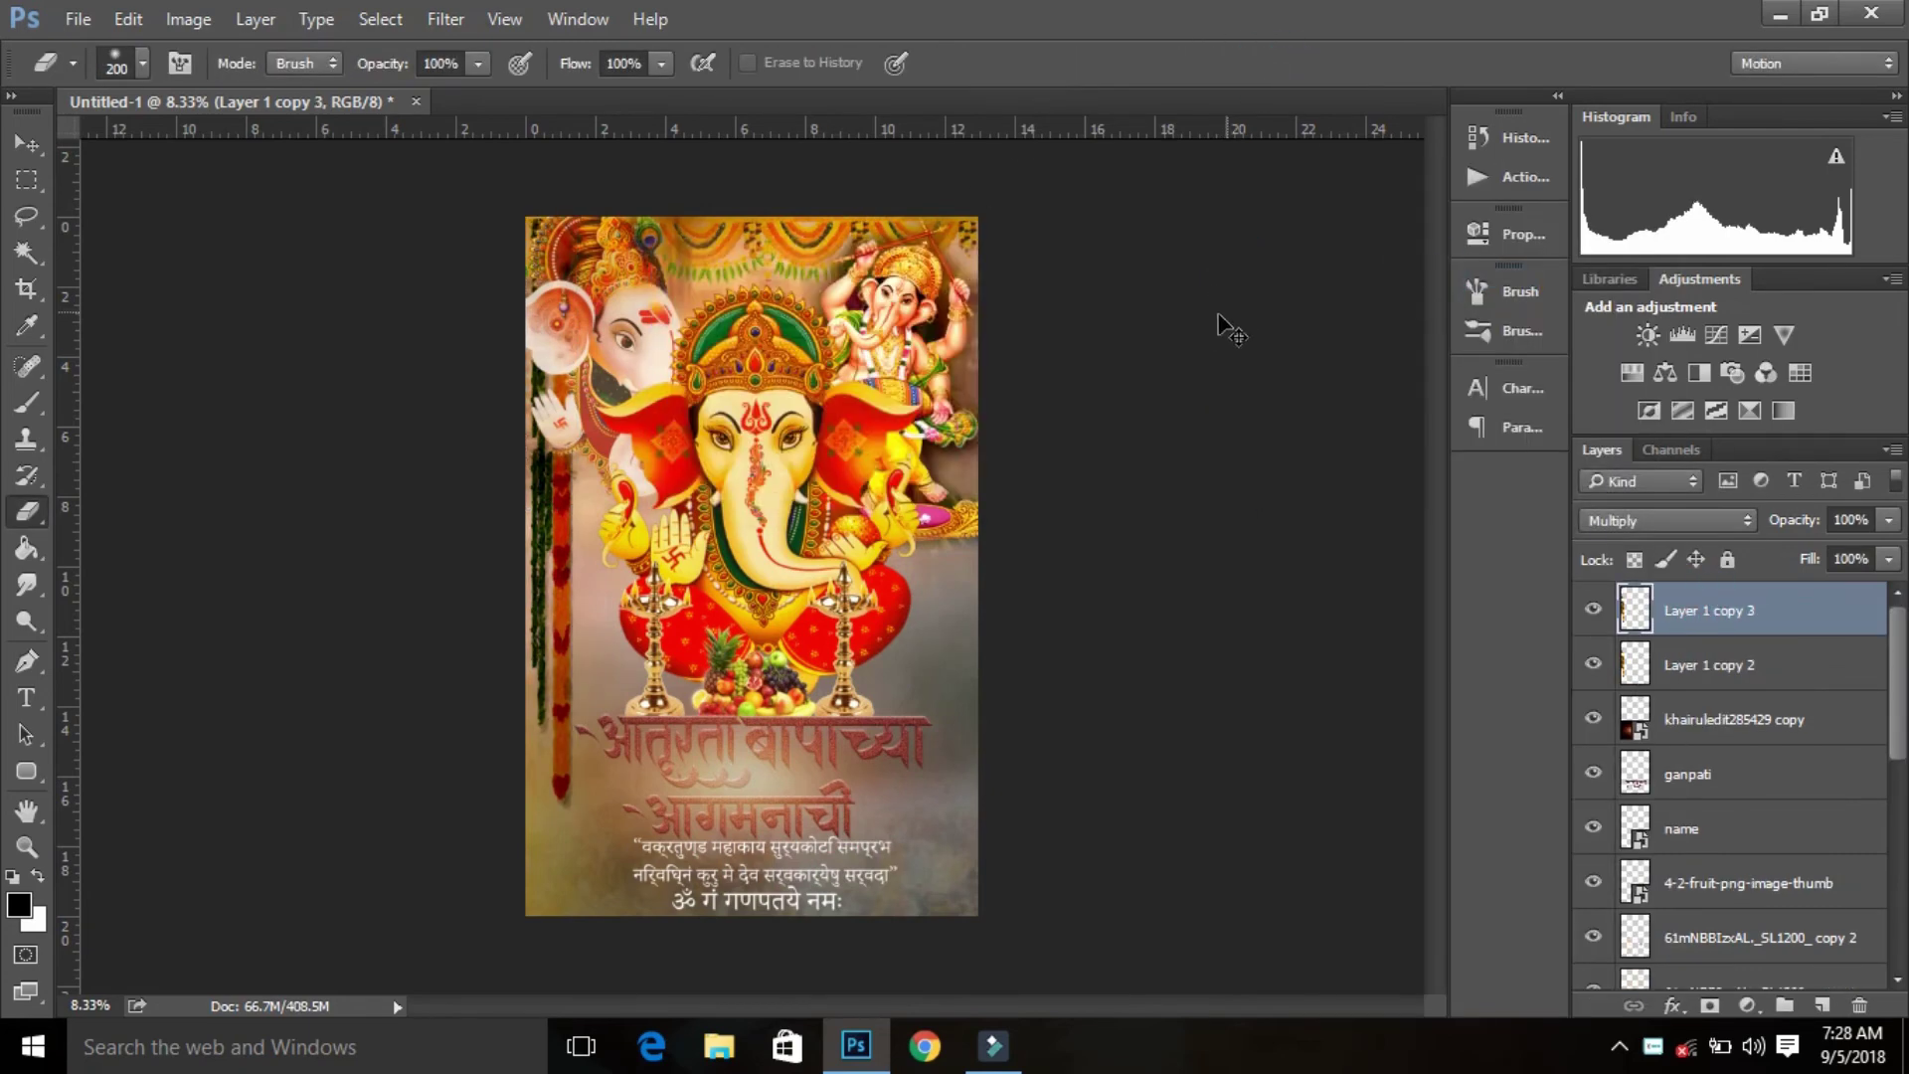
{"action": "key", "text": "ctrl+t"}
{"action": "right_click", "coordinate": [786, 465]}
{"action": "left_click", "coordinate": [950, 885]}
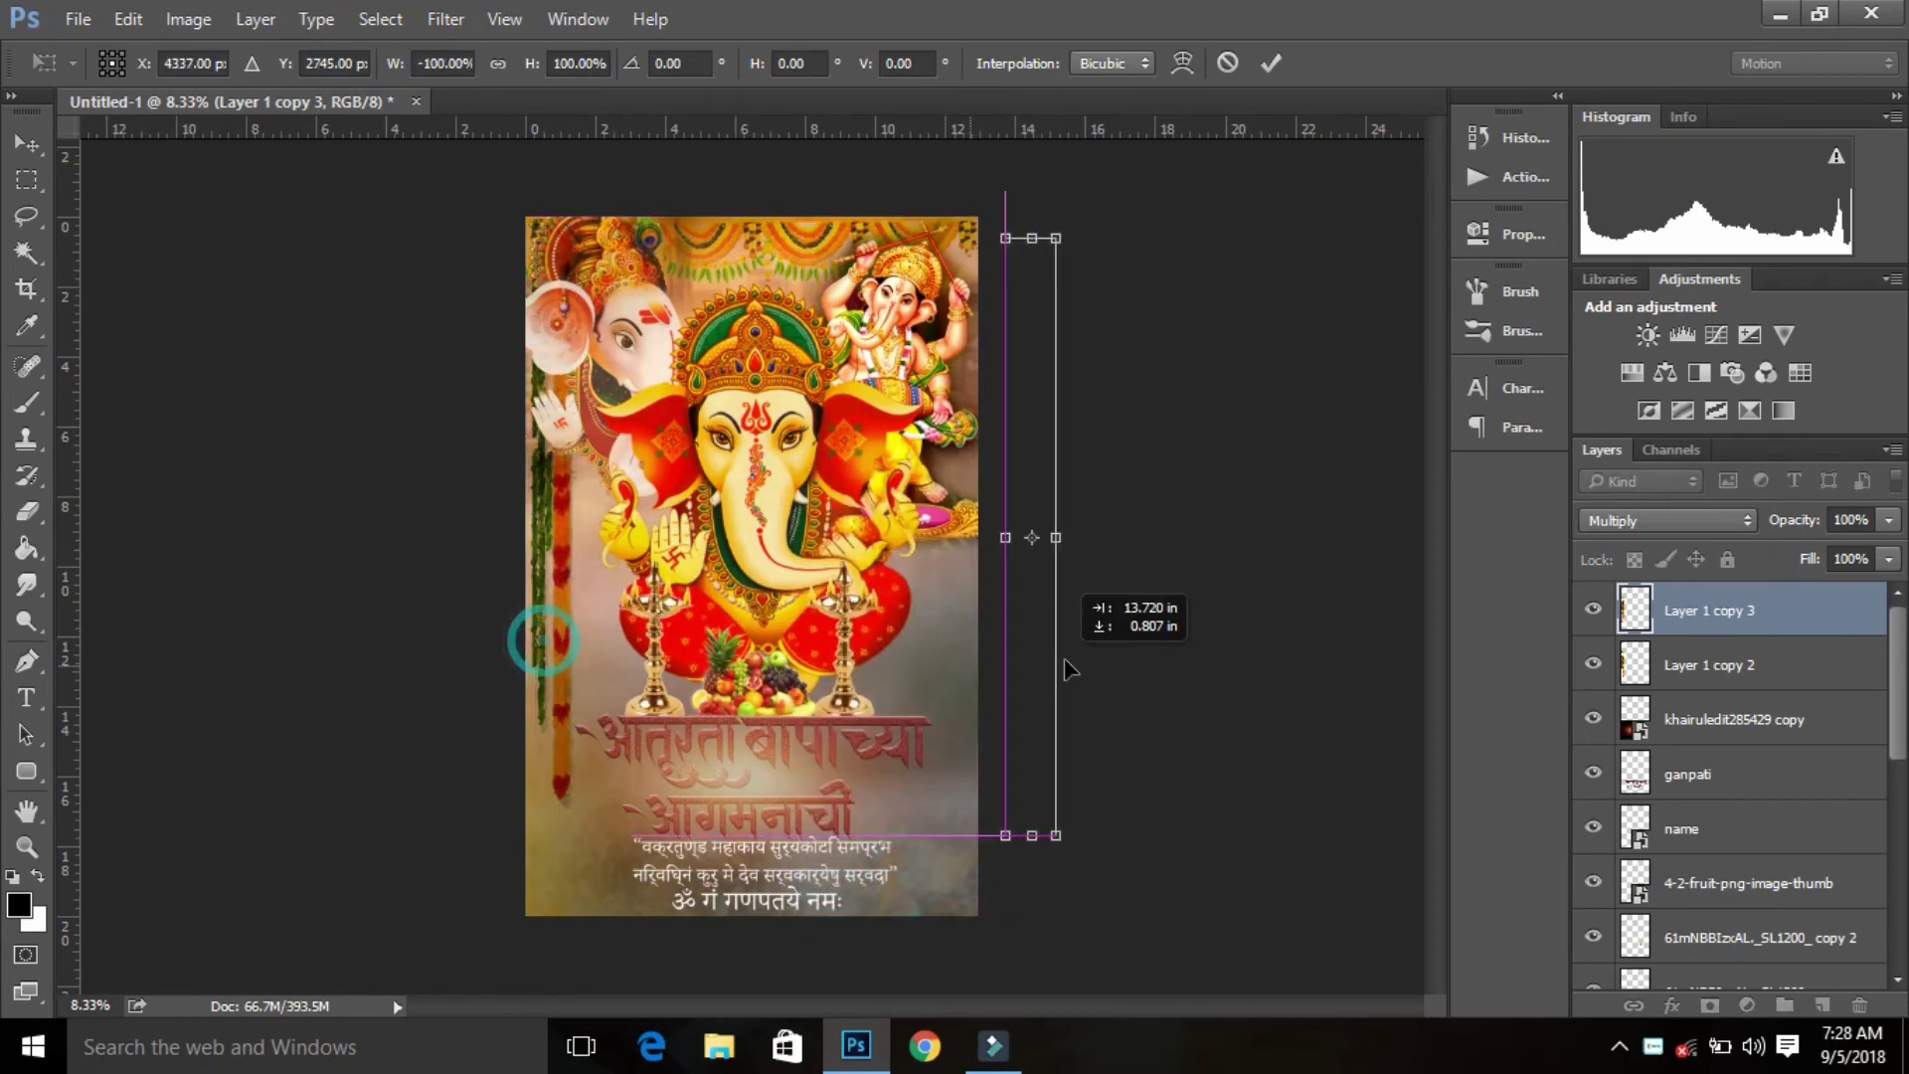
{"action": "left_click_drag", "start_coordinate": [1064, 671], "coordinate": [980, 629]}
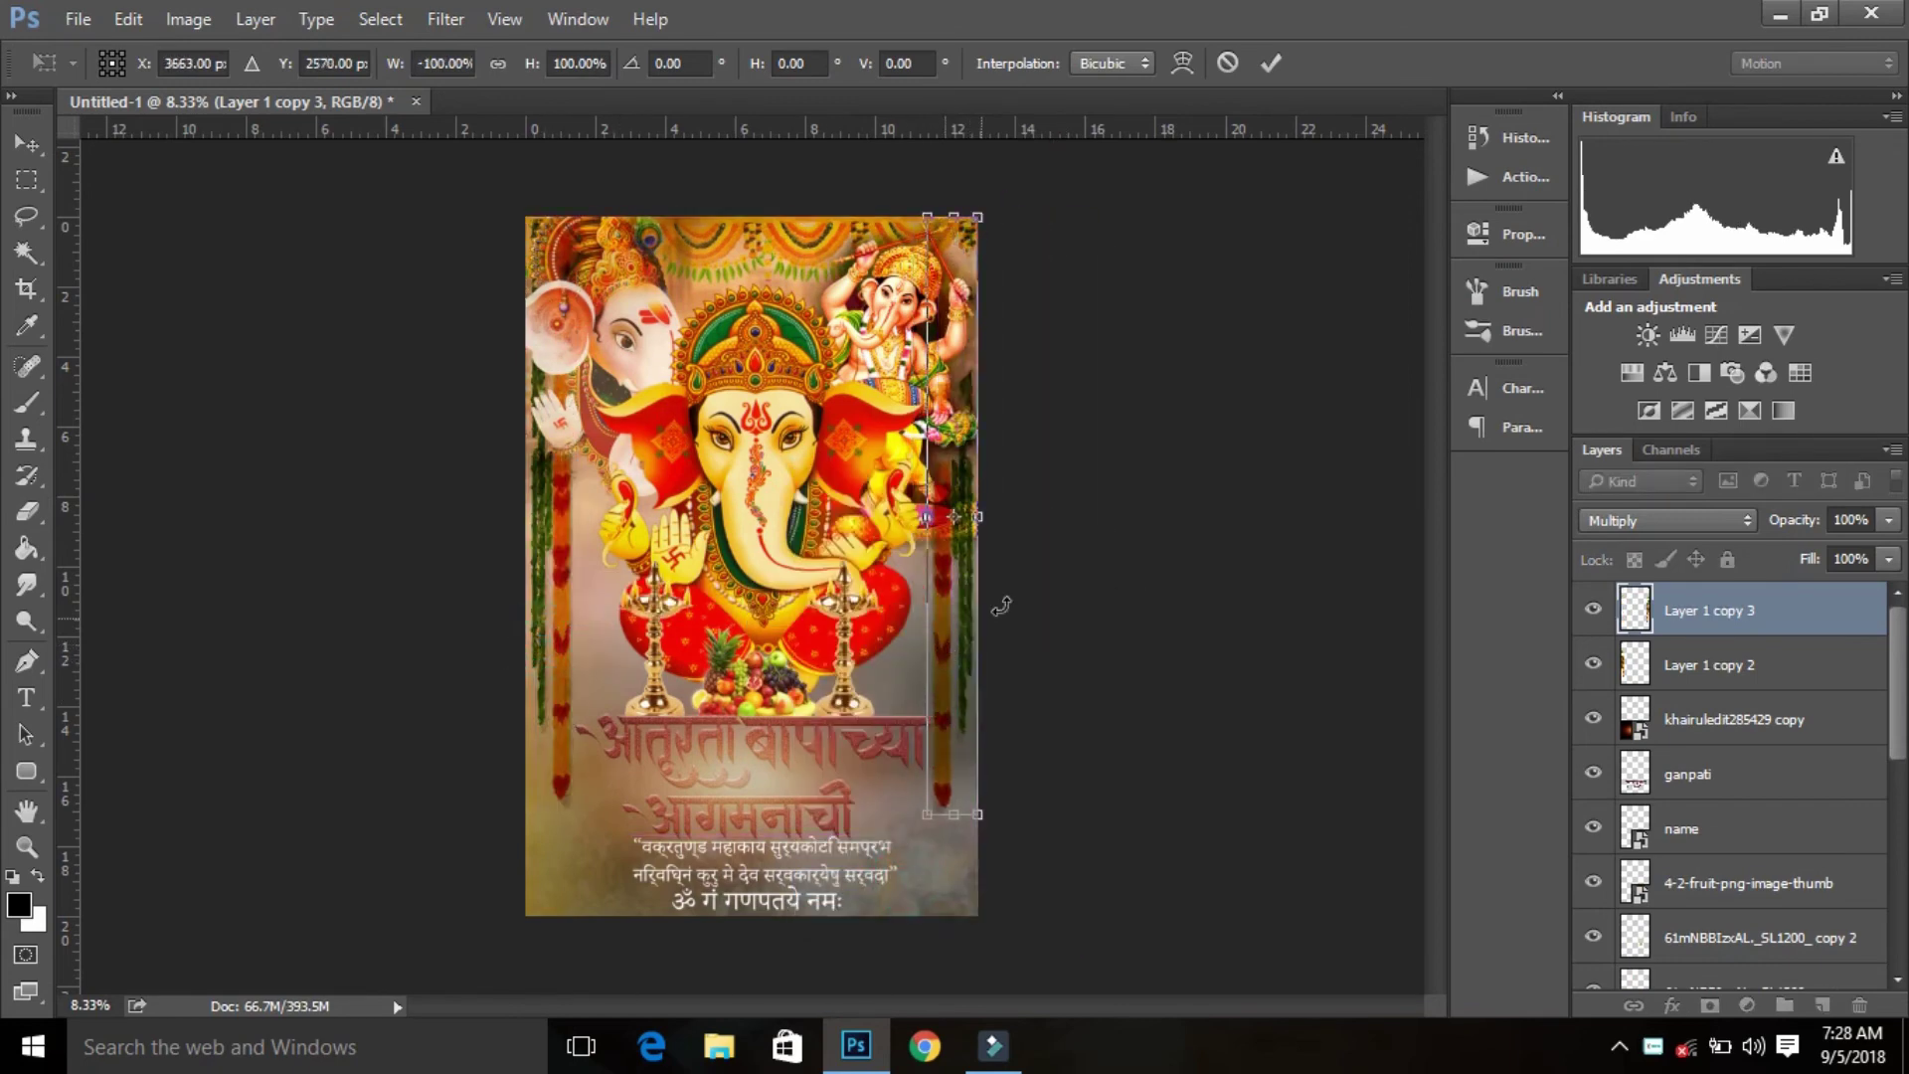
{"action": "left_click_drag", "start_coordinate": [1011, 520], "coordinate": [976, 520]}
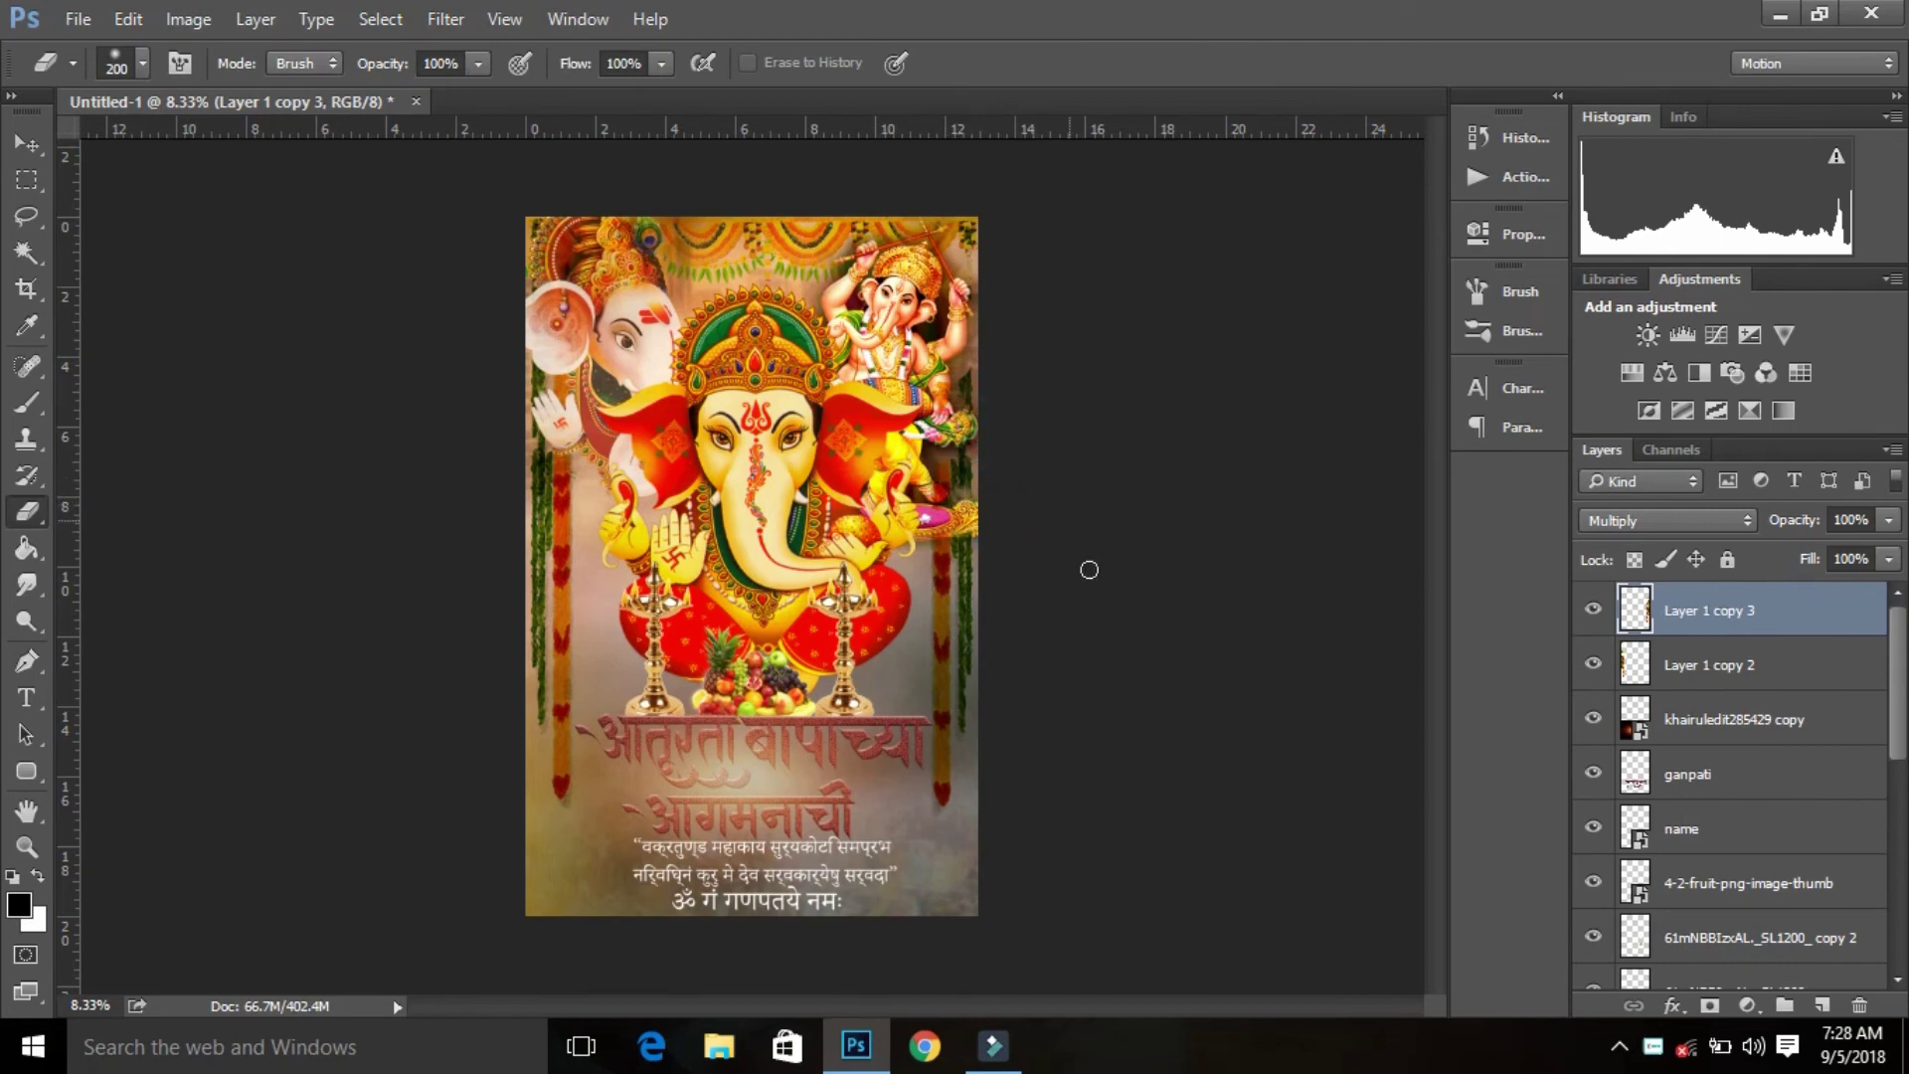
{"action": "left_click", "coordinate": [1829, 1004]}
Step: Fill the new layer with black and erase its centre with a large eraser to reveal Ganesha
{"action": "left_click", "coordinate": [30, 549]}
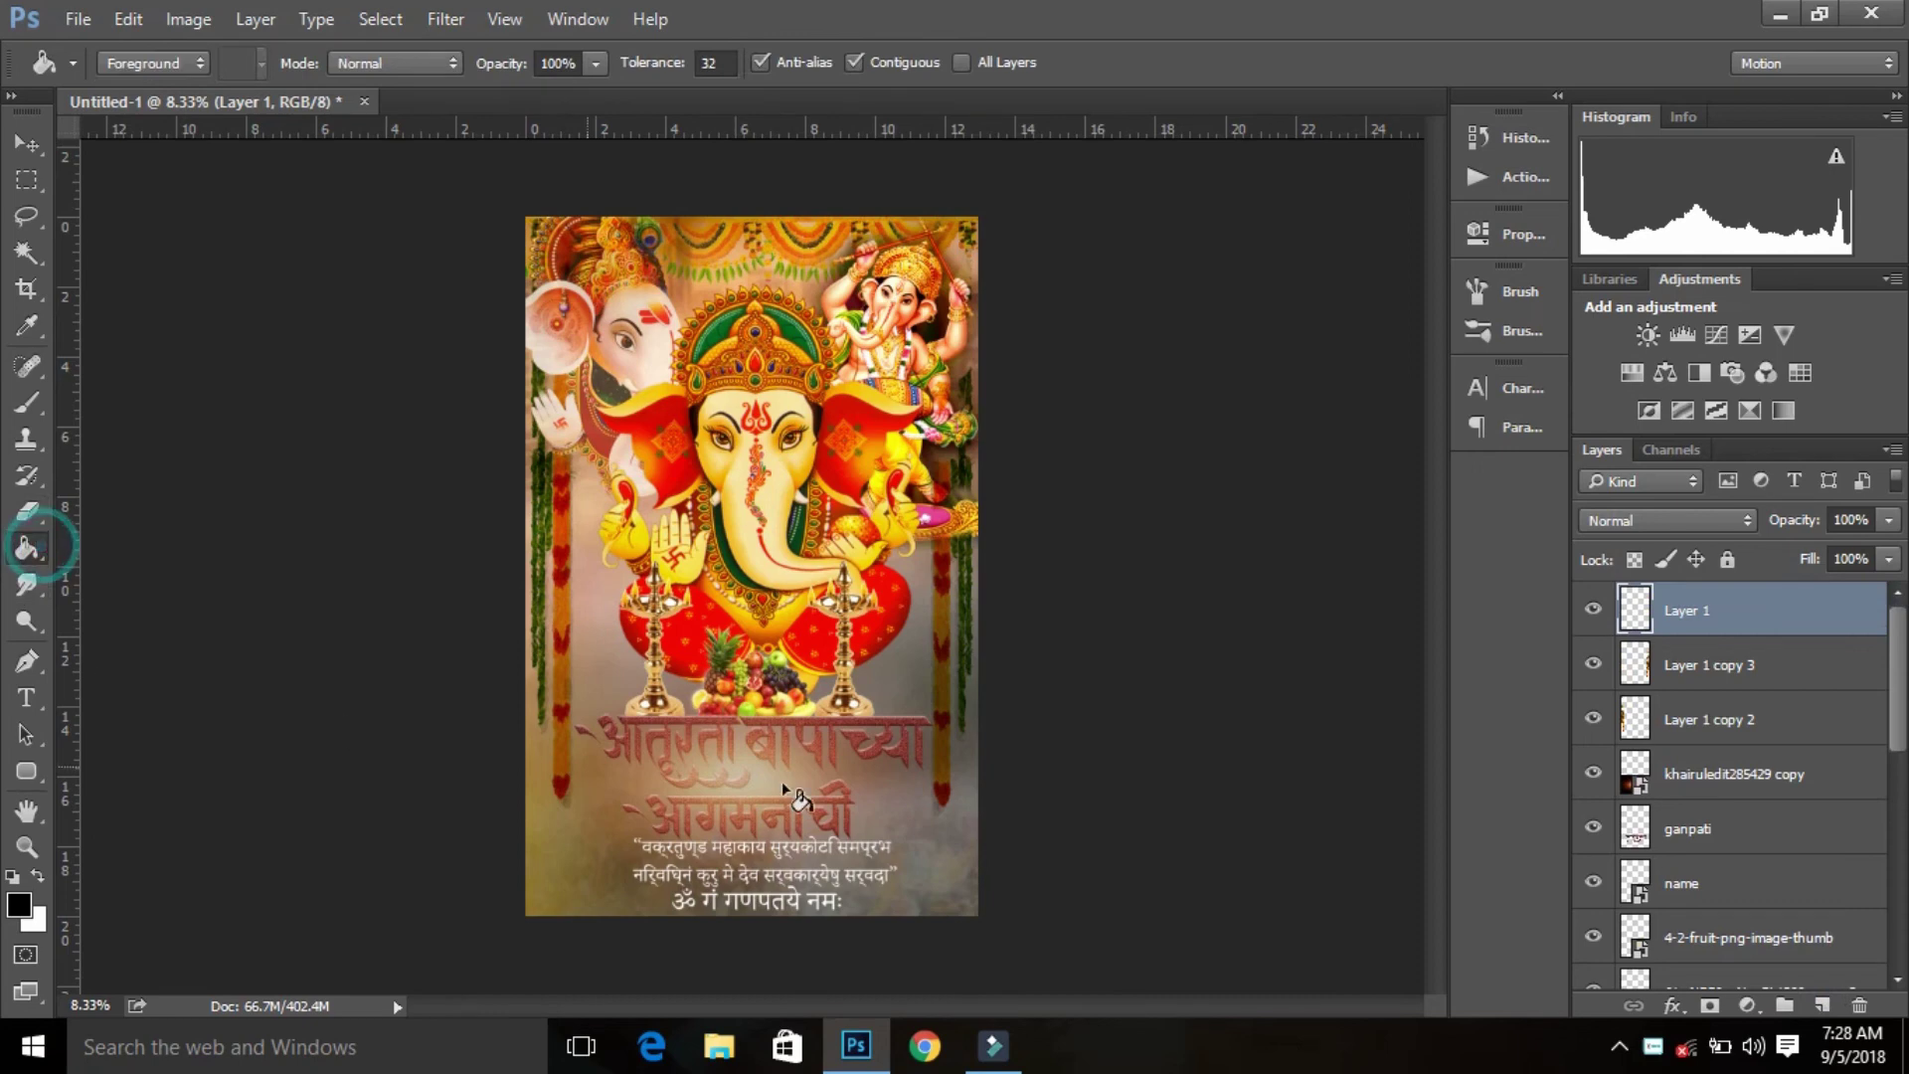
{"action": "left_click", "coordinate": [744, 559]}
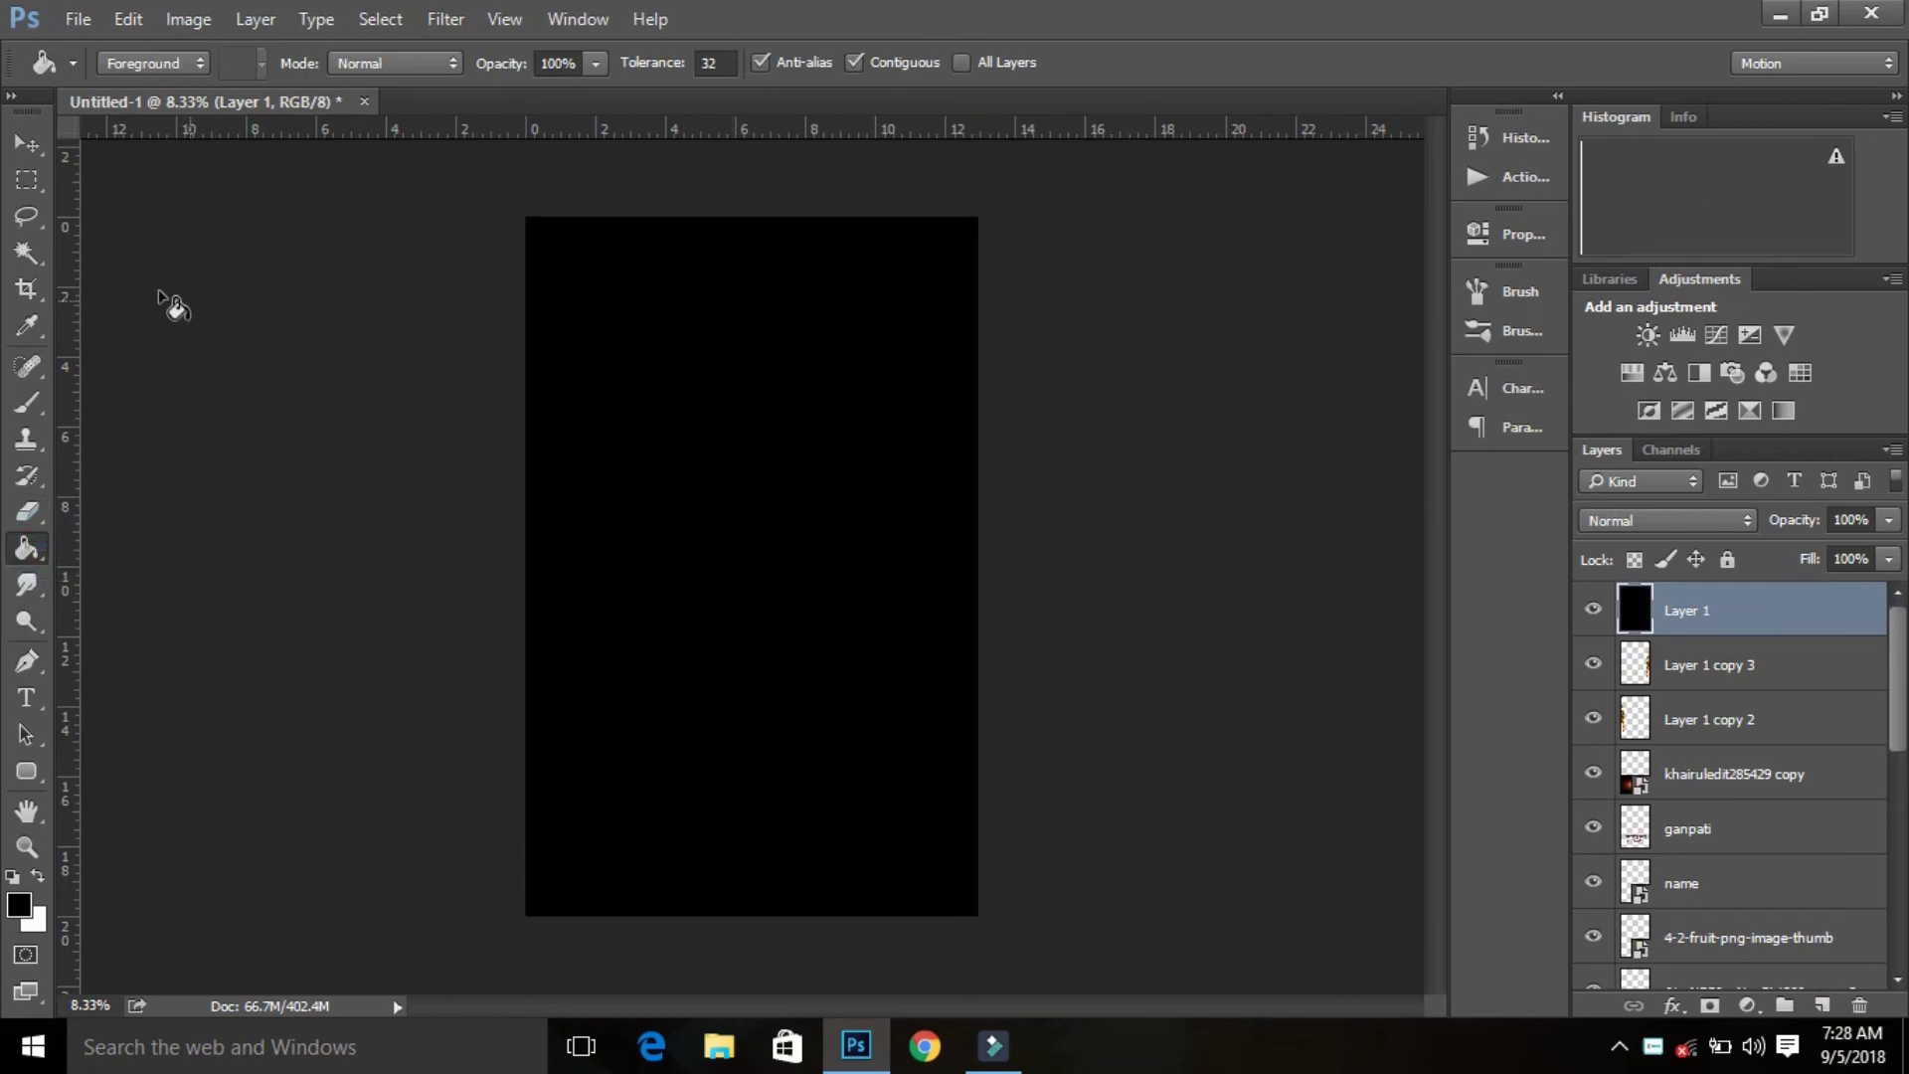
{"action": "left_click", "coordinate": [30, 403]}
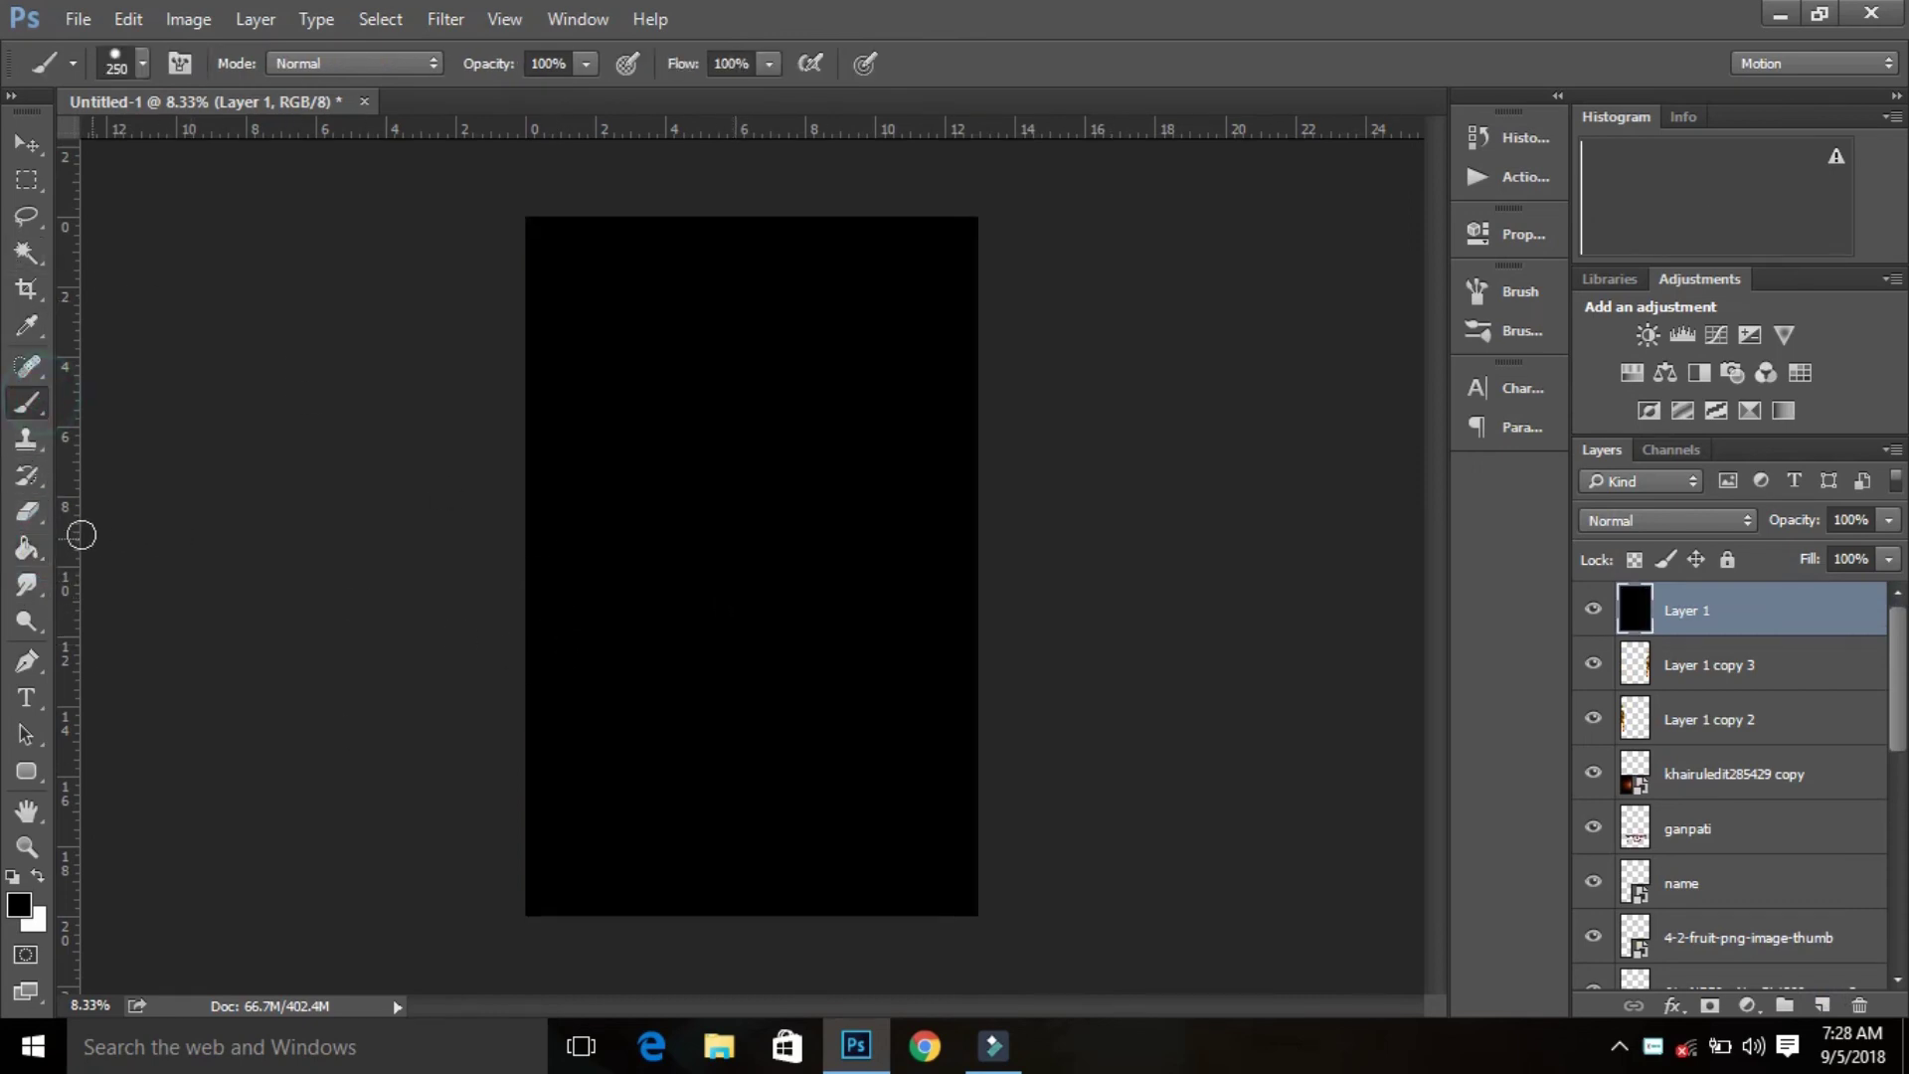
{"action": "left_click", "coordinate": [27, 511]}
{"action": "key", "text": "bracketright"}
{"action": "key", "text": "bracketright"}
{"action": "key", "text": "bracketright"}
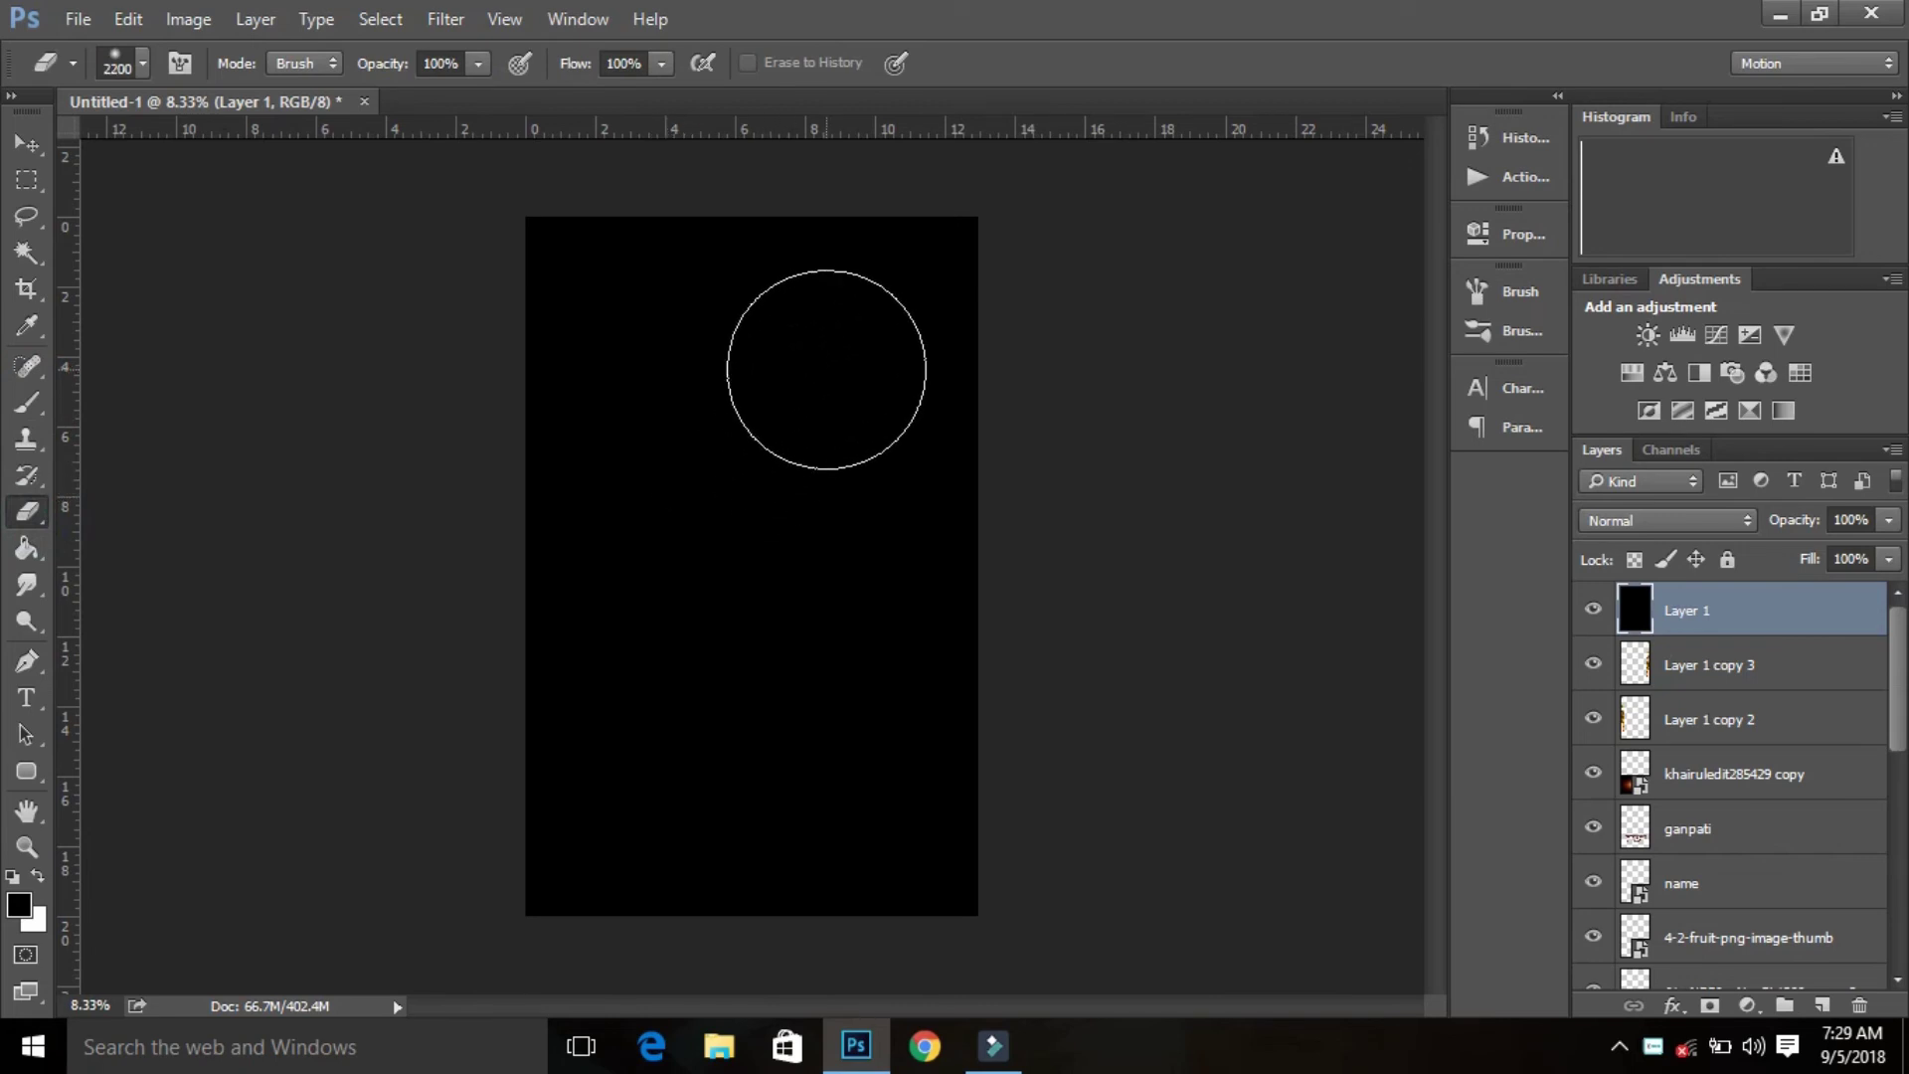
{"action": "mouse_move", "coordinate": [687, 546]}
{"action": "left_mouse_down"}
{"action": "mouse_move", "coordinate": [803, 592]}
{"action": "mouse_move", "coordinate": [638, 323]}
{"action": "mouse_move", "coordinate": [914, 398]}
{"action": "left_mouse_up"}
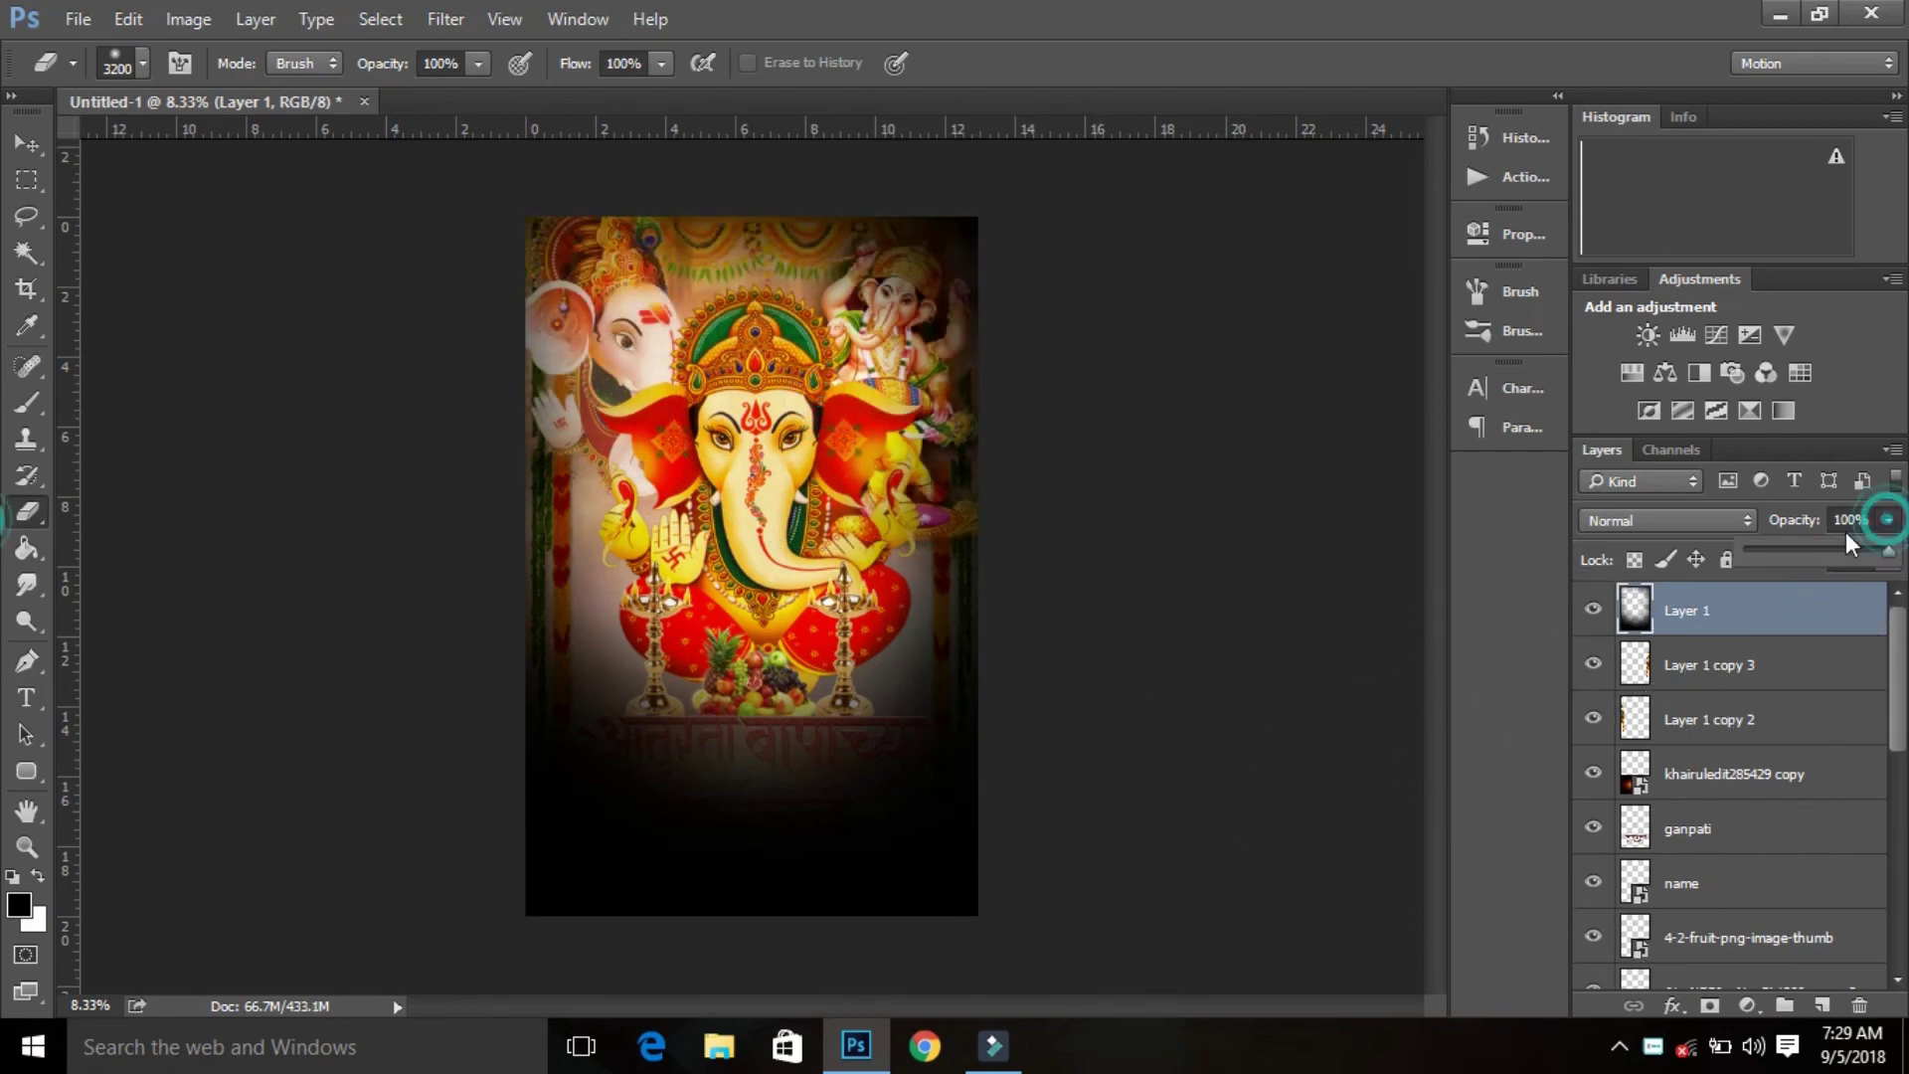
Step: Lower the overlay to 82% and erase more black over the top figures, fruit and Marathi text
{"action": "left_click_drag", "start_coordinate": [1852, 552], "coordinate": [1864, 553]}
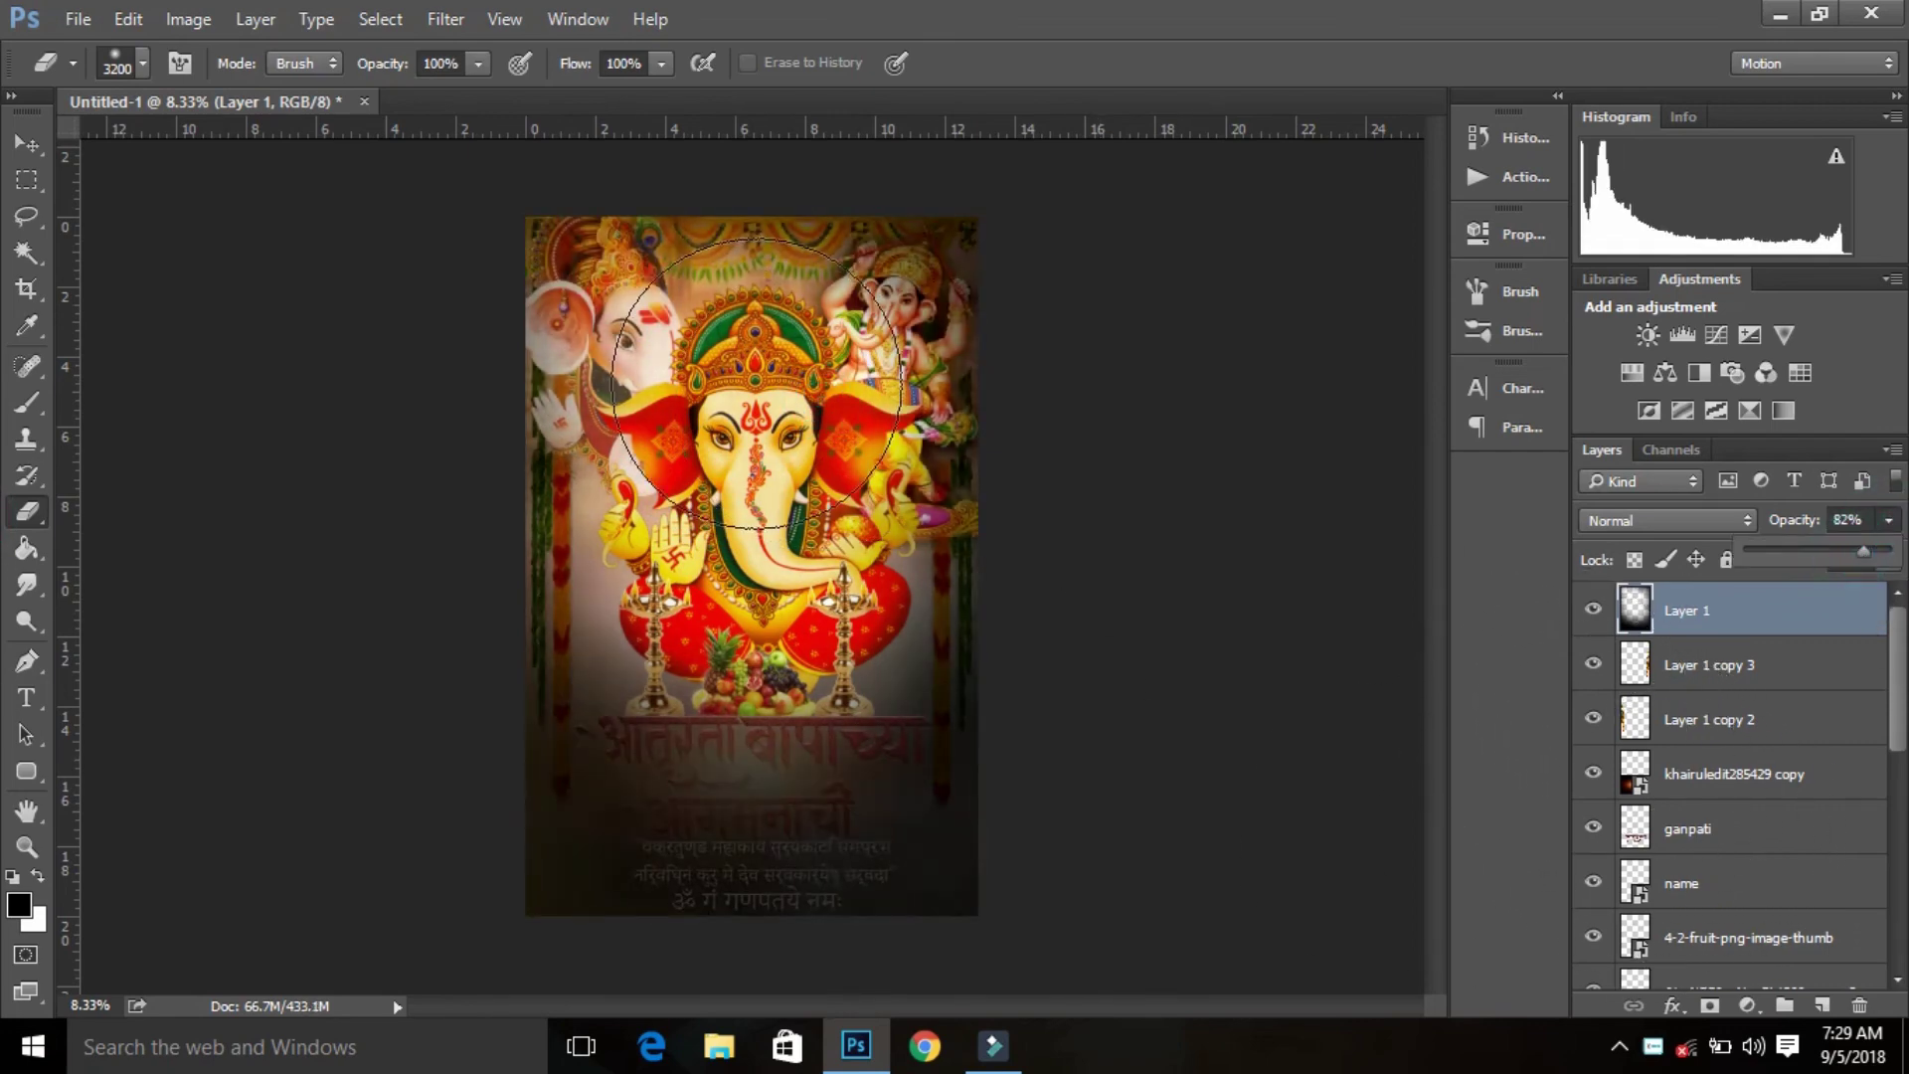
{"action": "left_click_drag", "start_coordinate": [915, 255], "coordinate": [751, 628]}
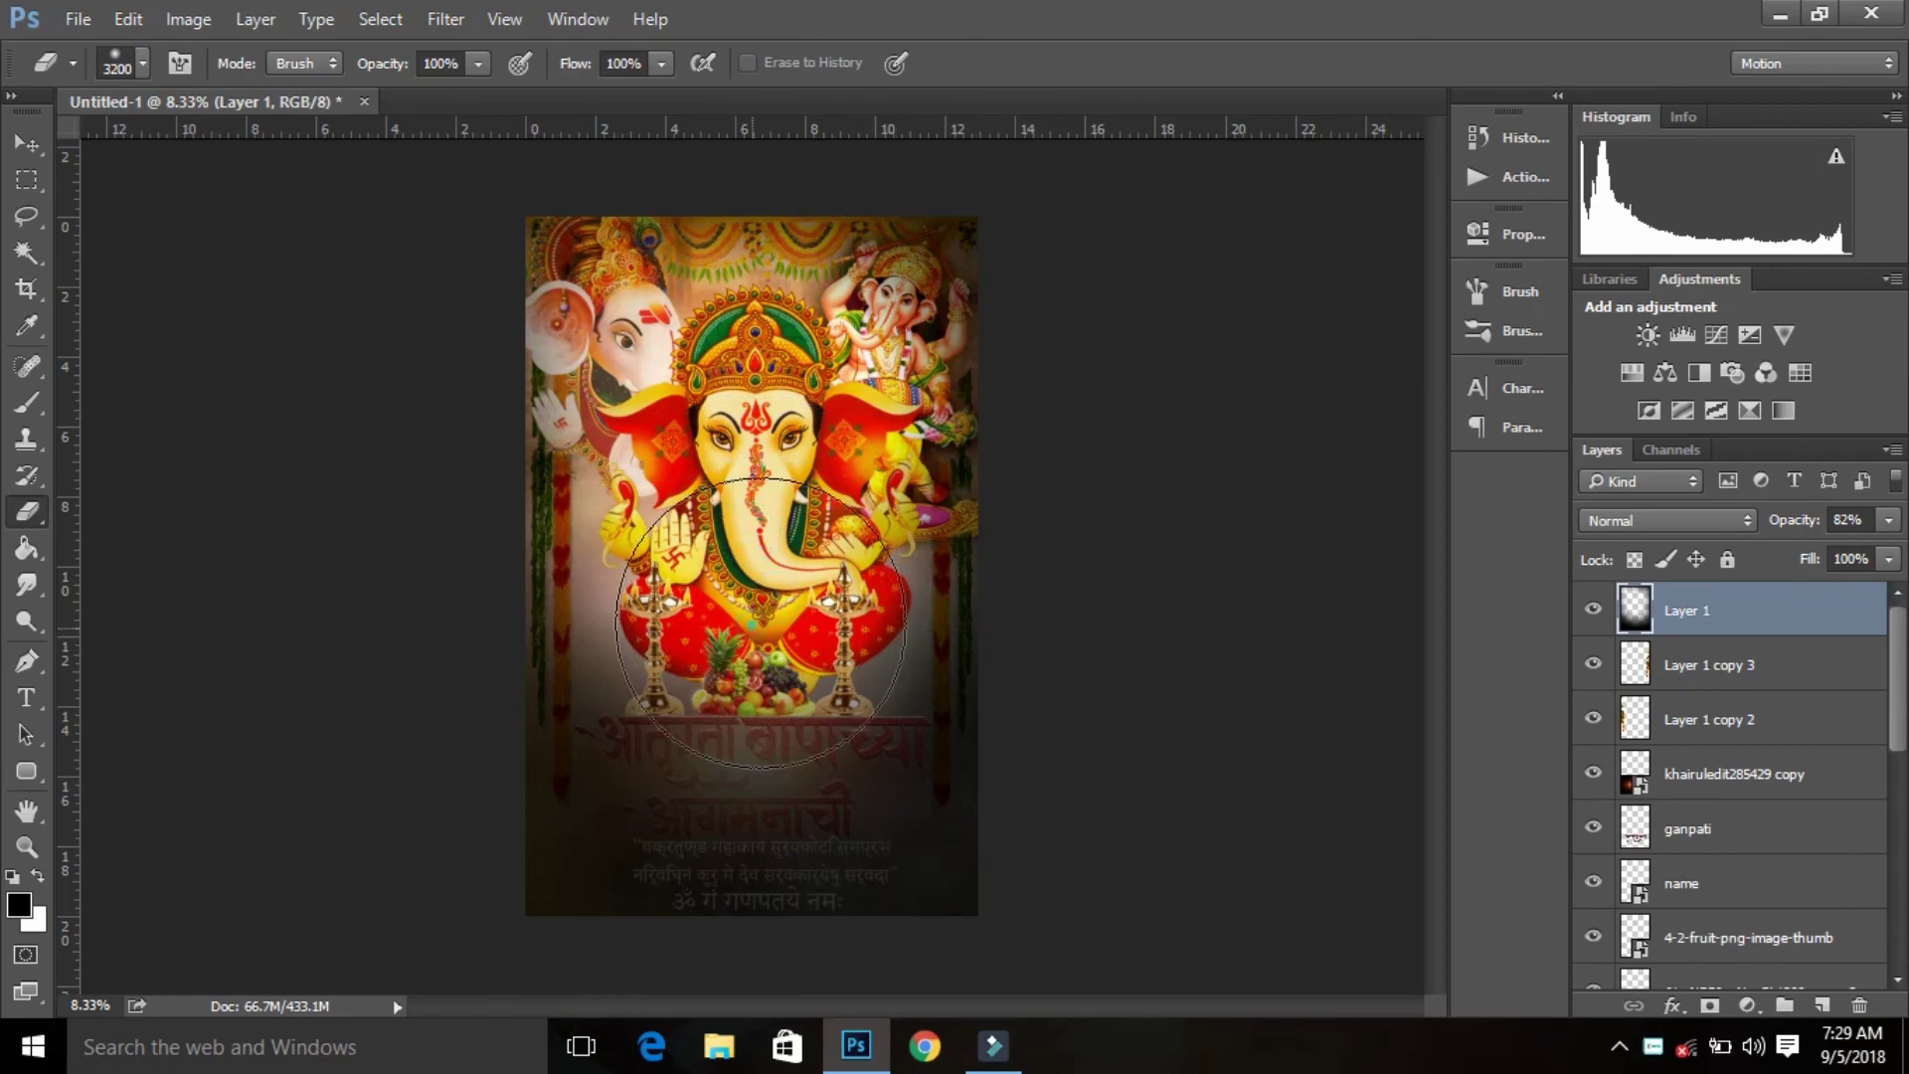
{"action": "left_click_drag", "start_coordinate": [1091, 448], "coordinate": [1151, 456]}
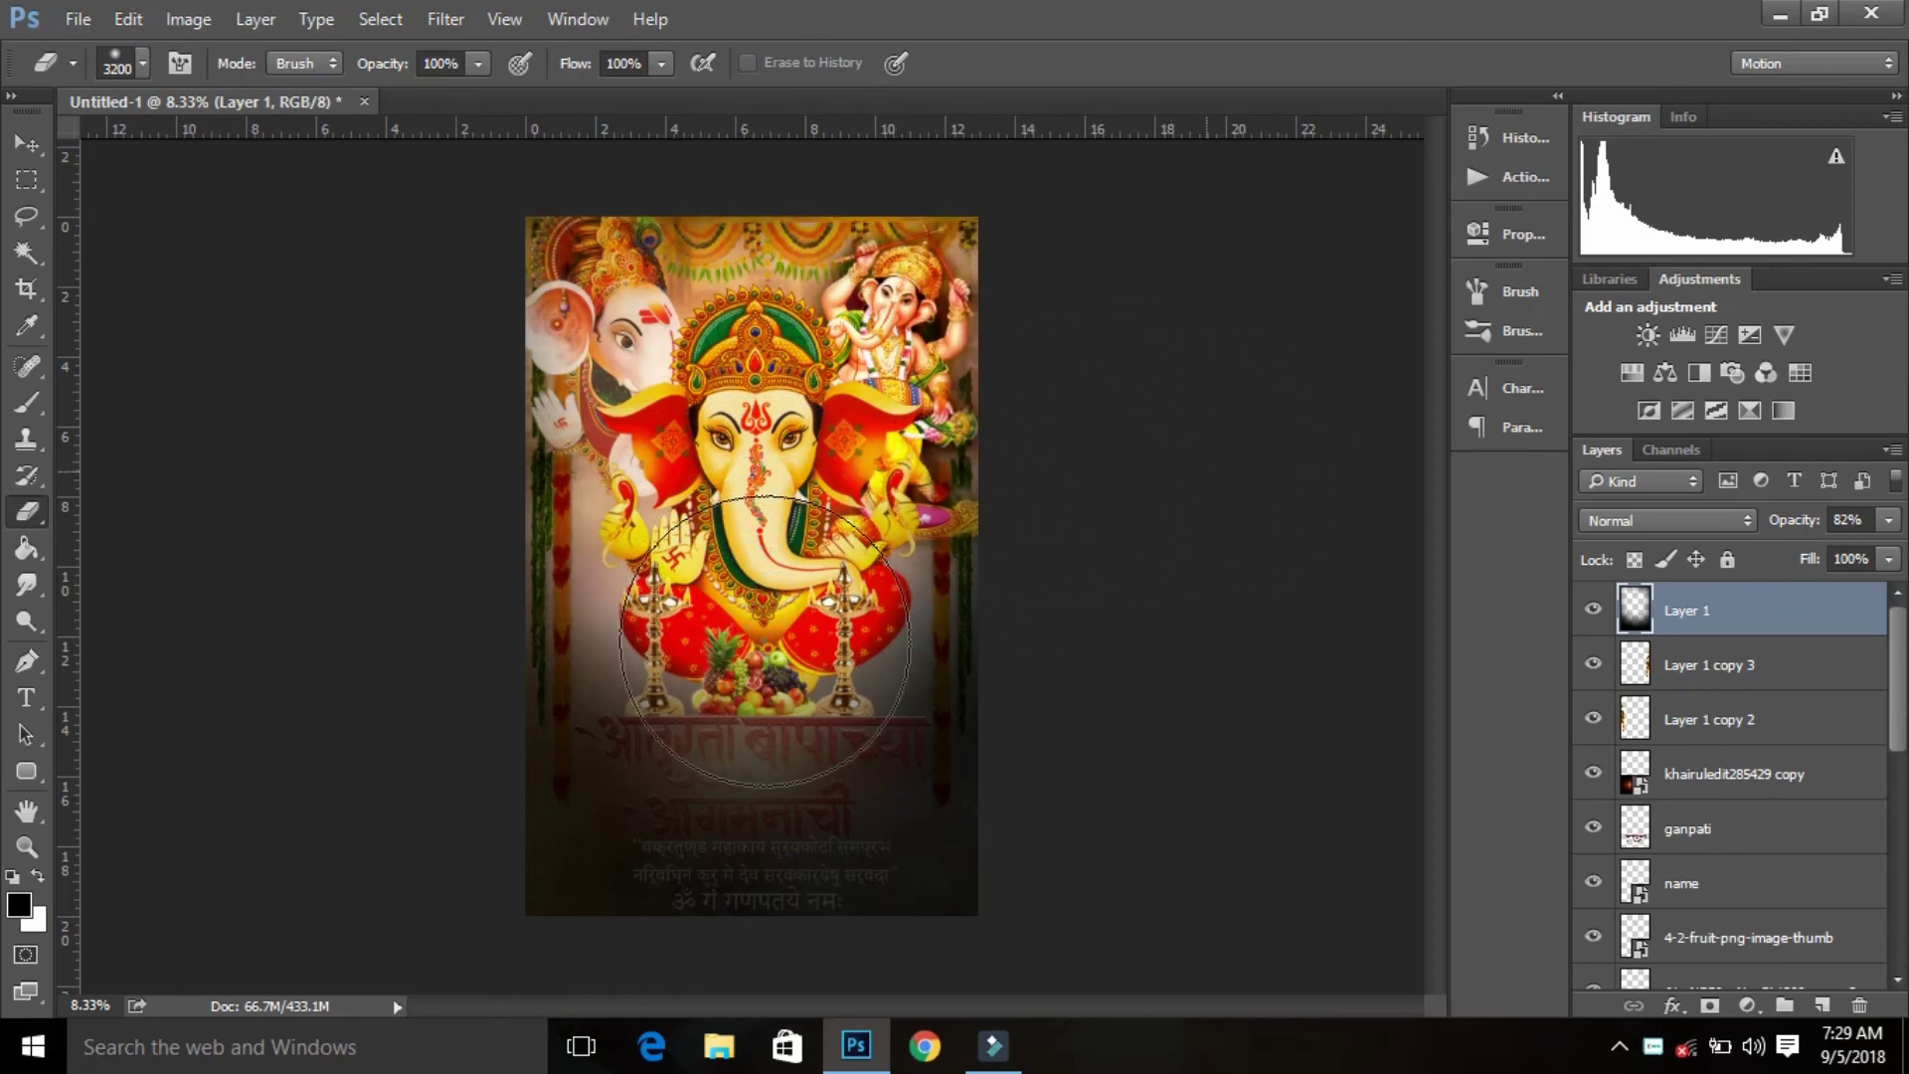
{"action": "left_click_drag", "start_coordinate": [955, 597], "coordinate": [716, 706]}
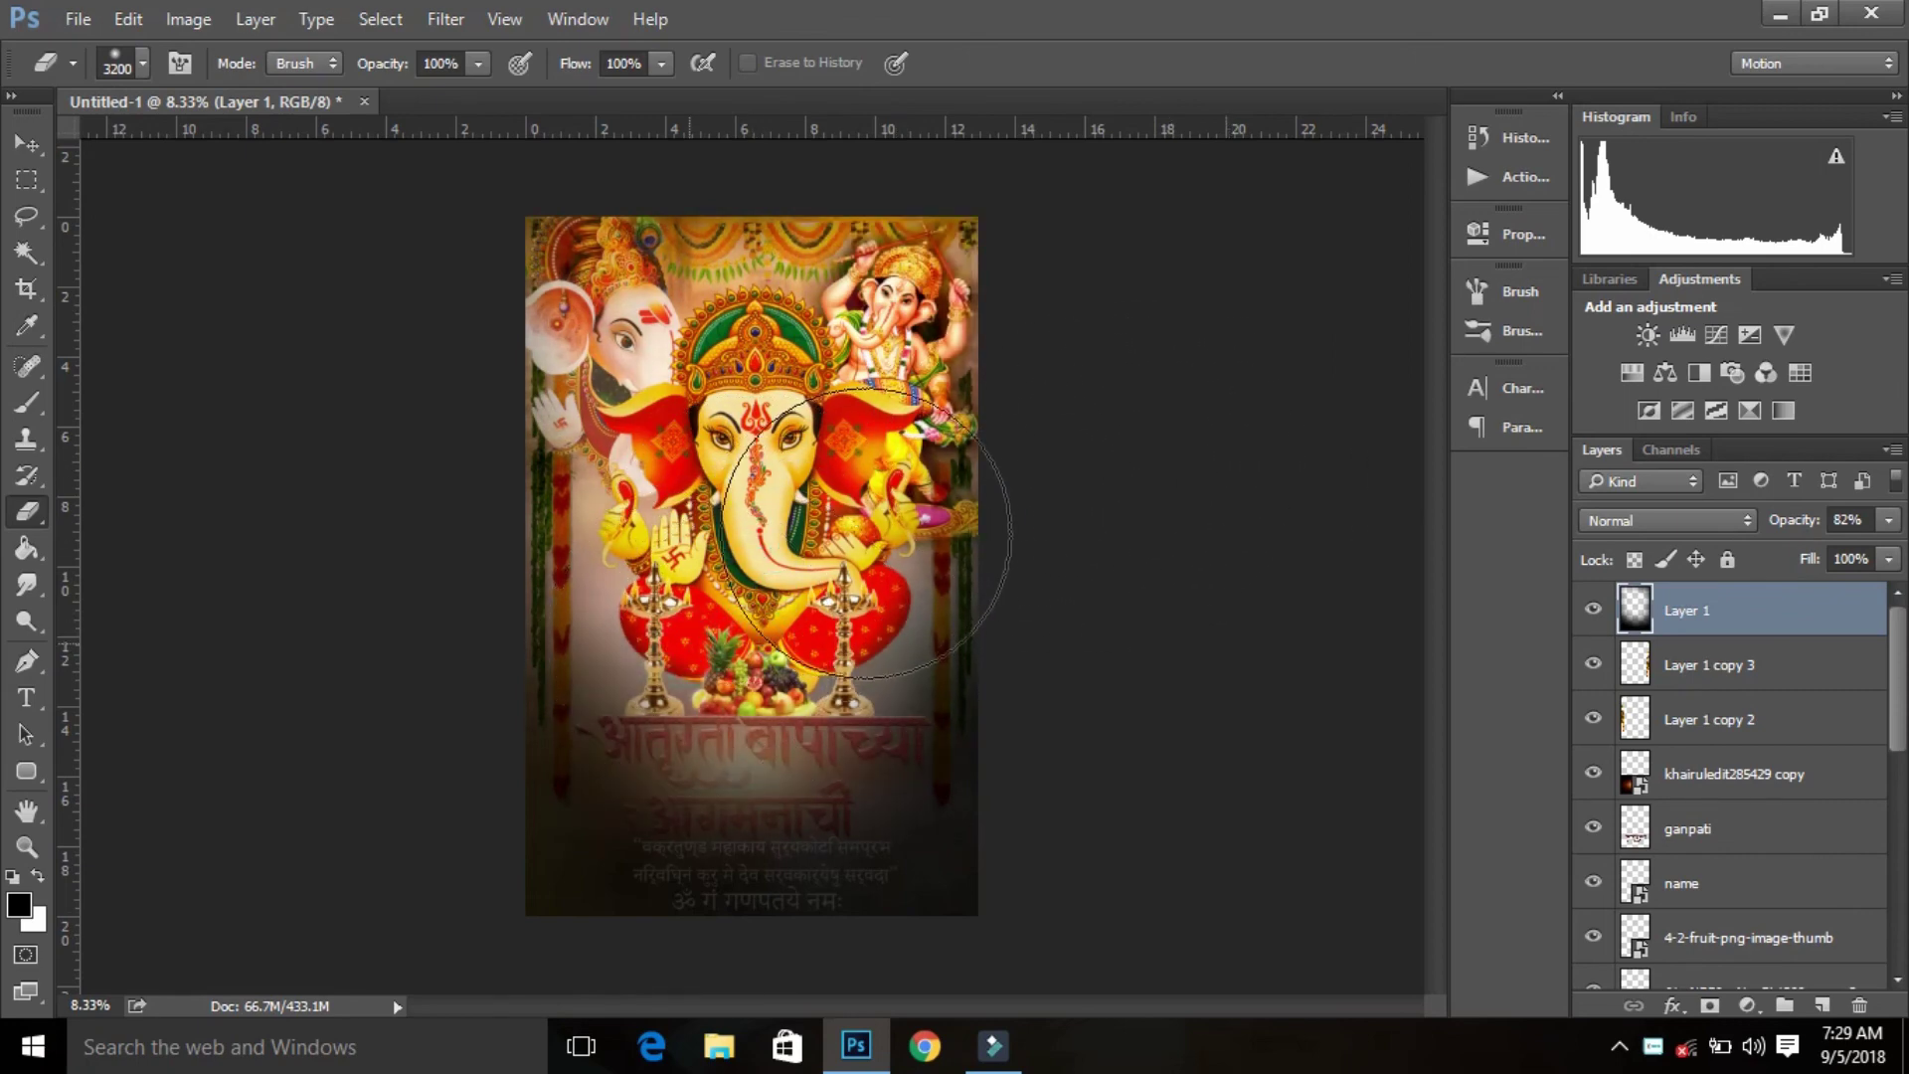
{"action": "left_click", "coordinate": [725, 676]}
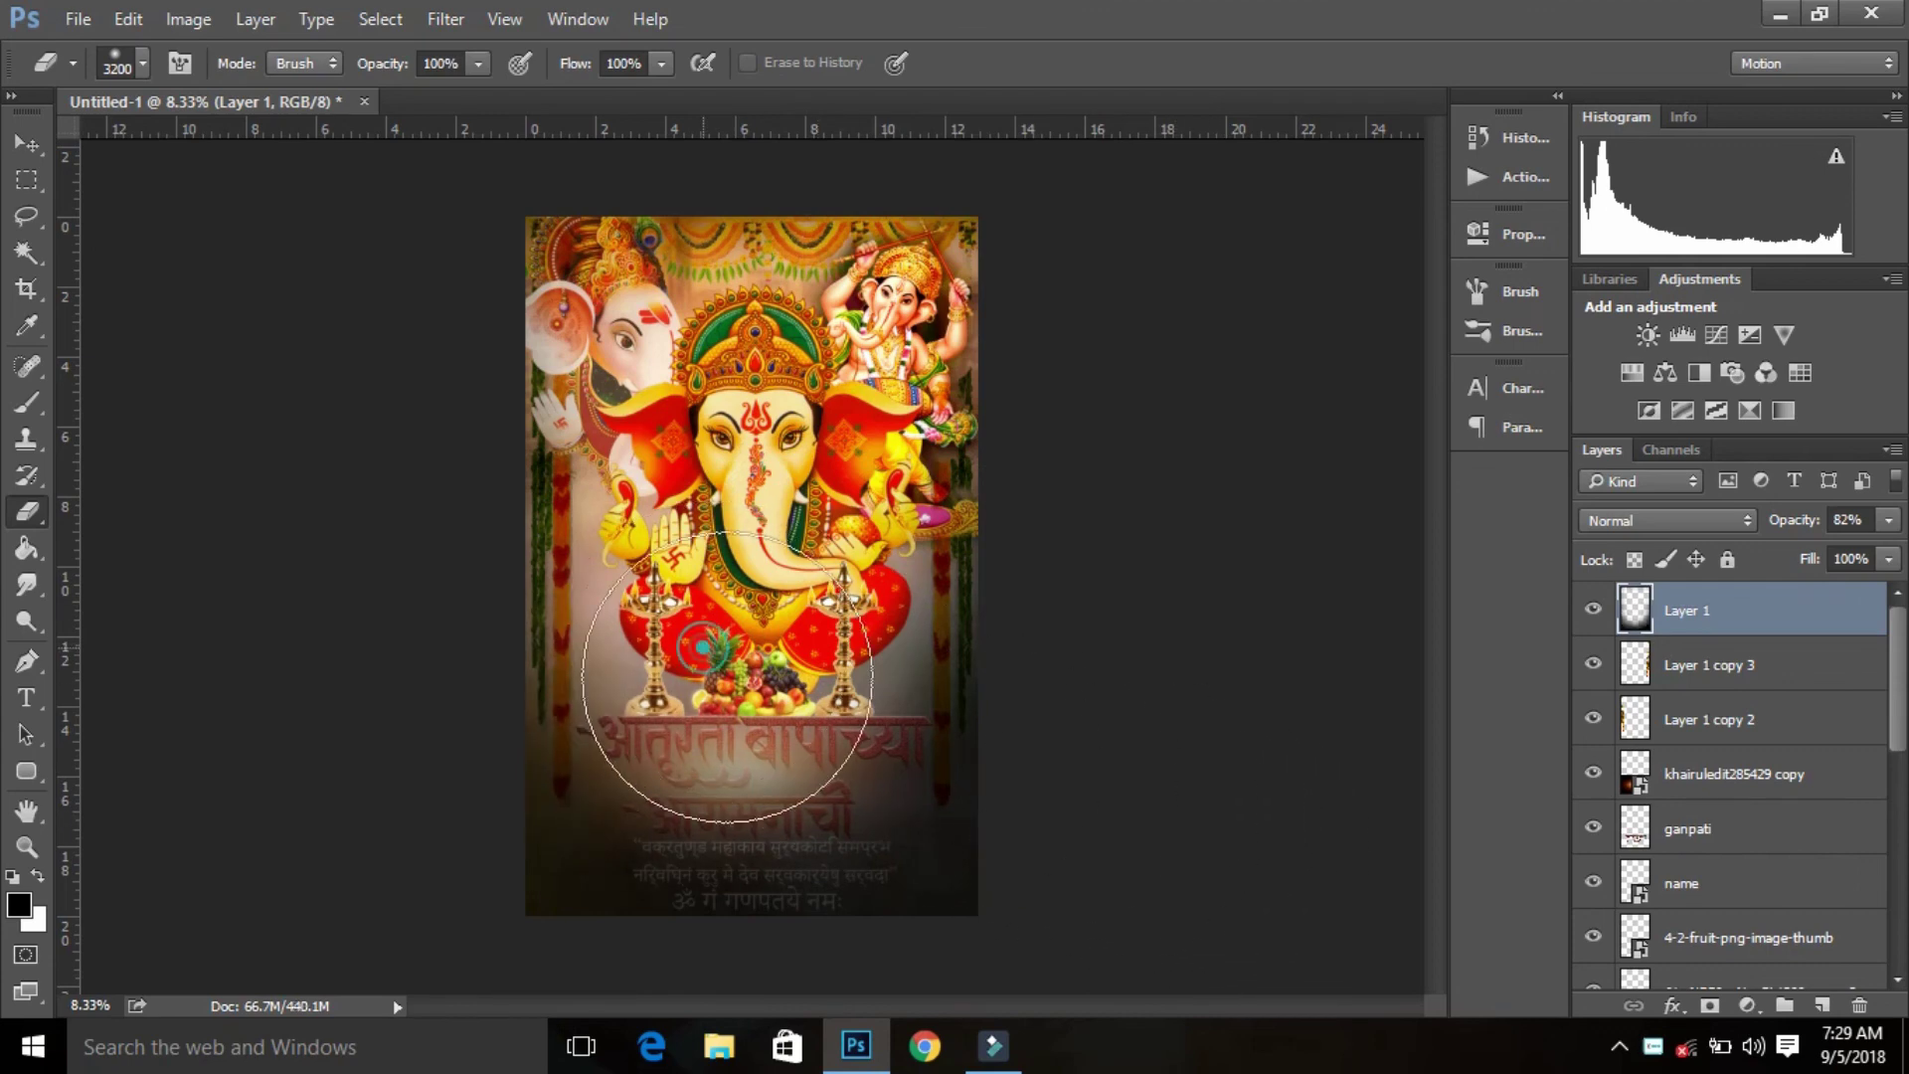
{"action": "left_click_drag", "start_coordinate": [725, 480], "coordinate": [736, 776]}
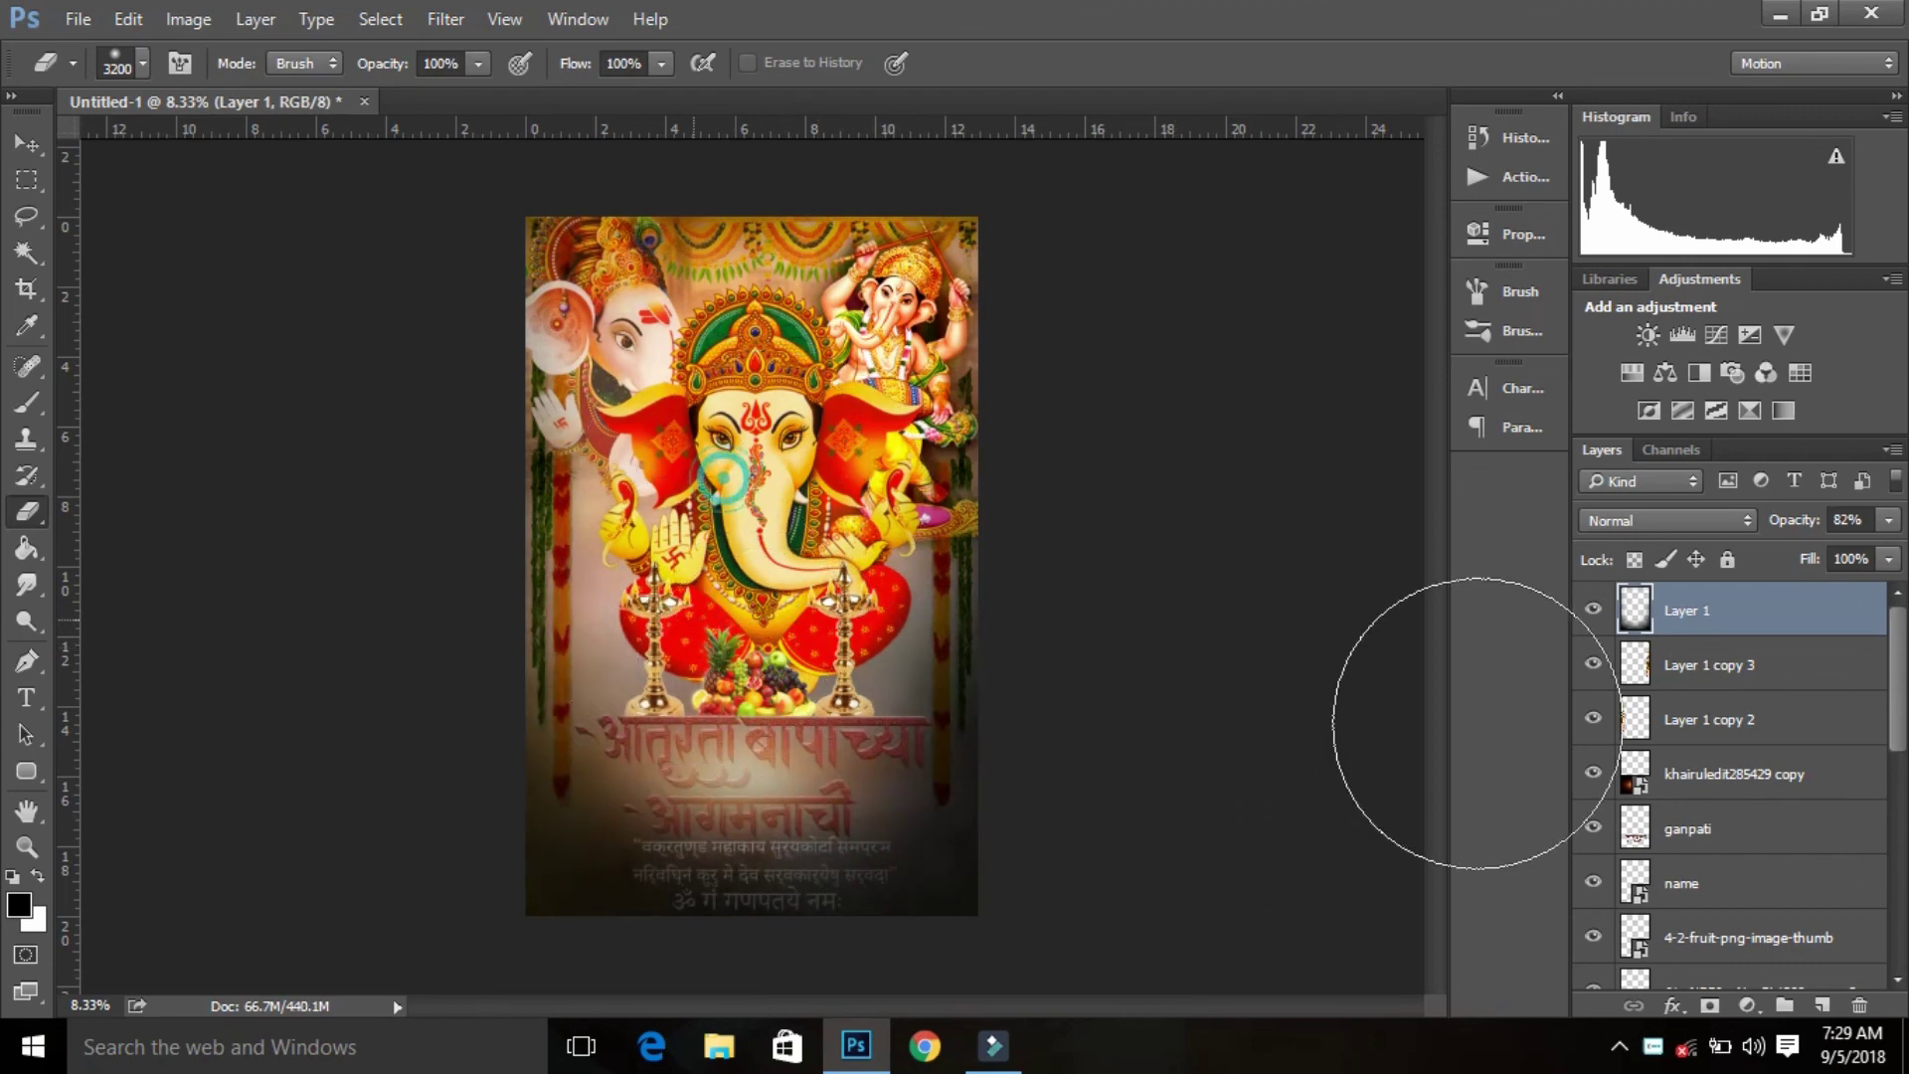
Step: Raise the black overlay's opacity to about 88% to darken the edges
{"action": "left_click", "coordinate": [1888, 519]}
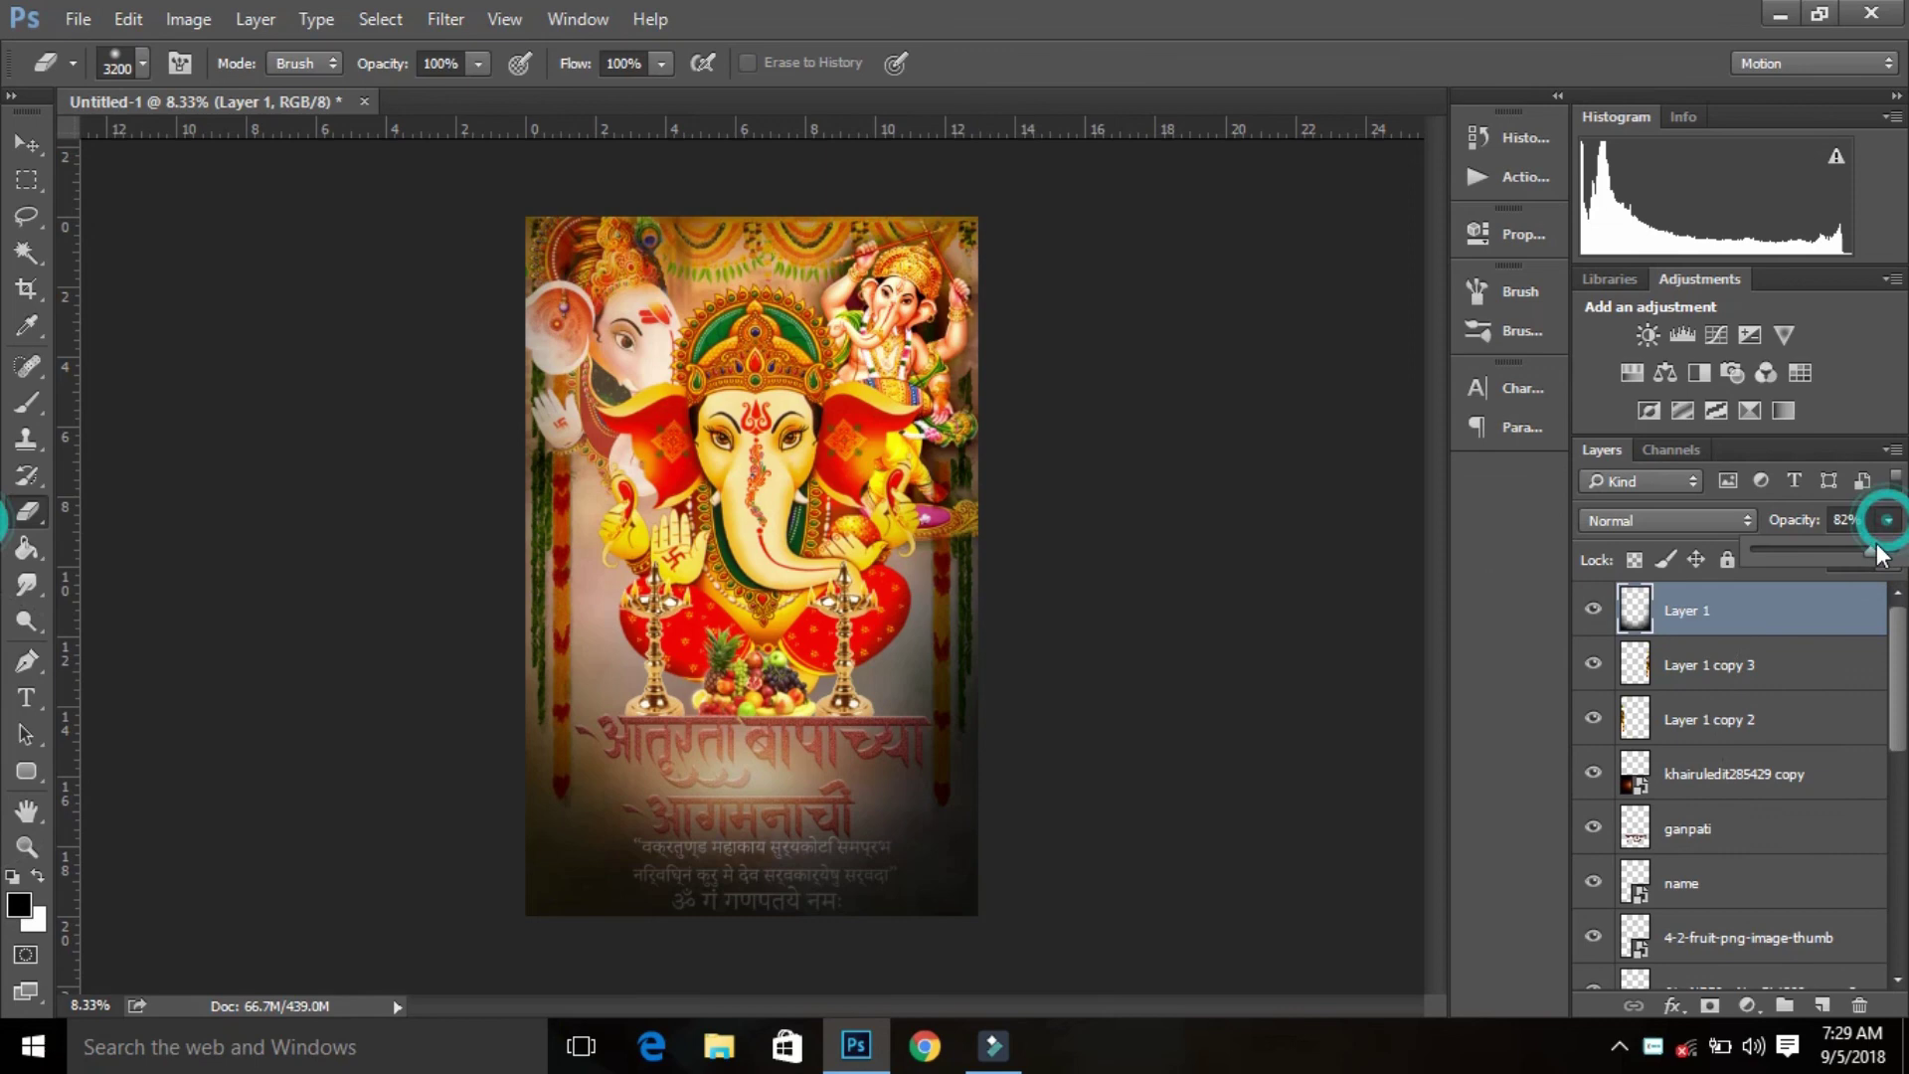
{"action": "left_click_drag", "start_coordinate": [1883, 550], "coordinate": [1890, 563]}
{"action": "left_click", "coordinate": [895, 249]}
{"action": "left_click", "coordinate": [27, 142]}
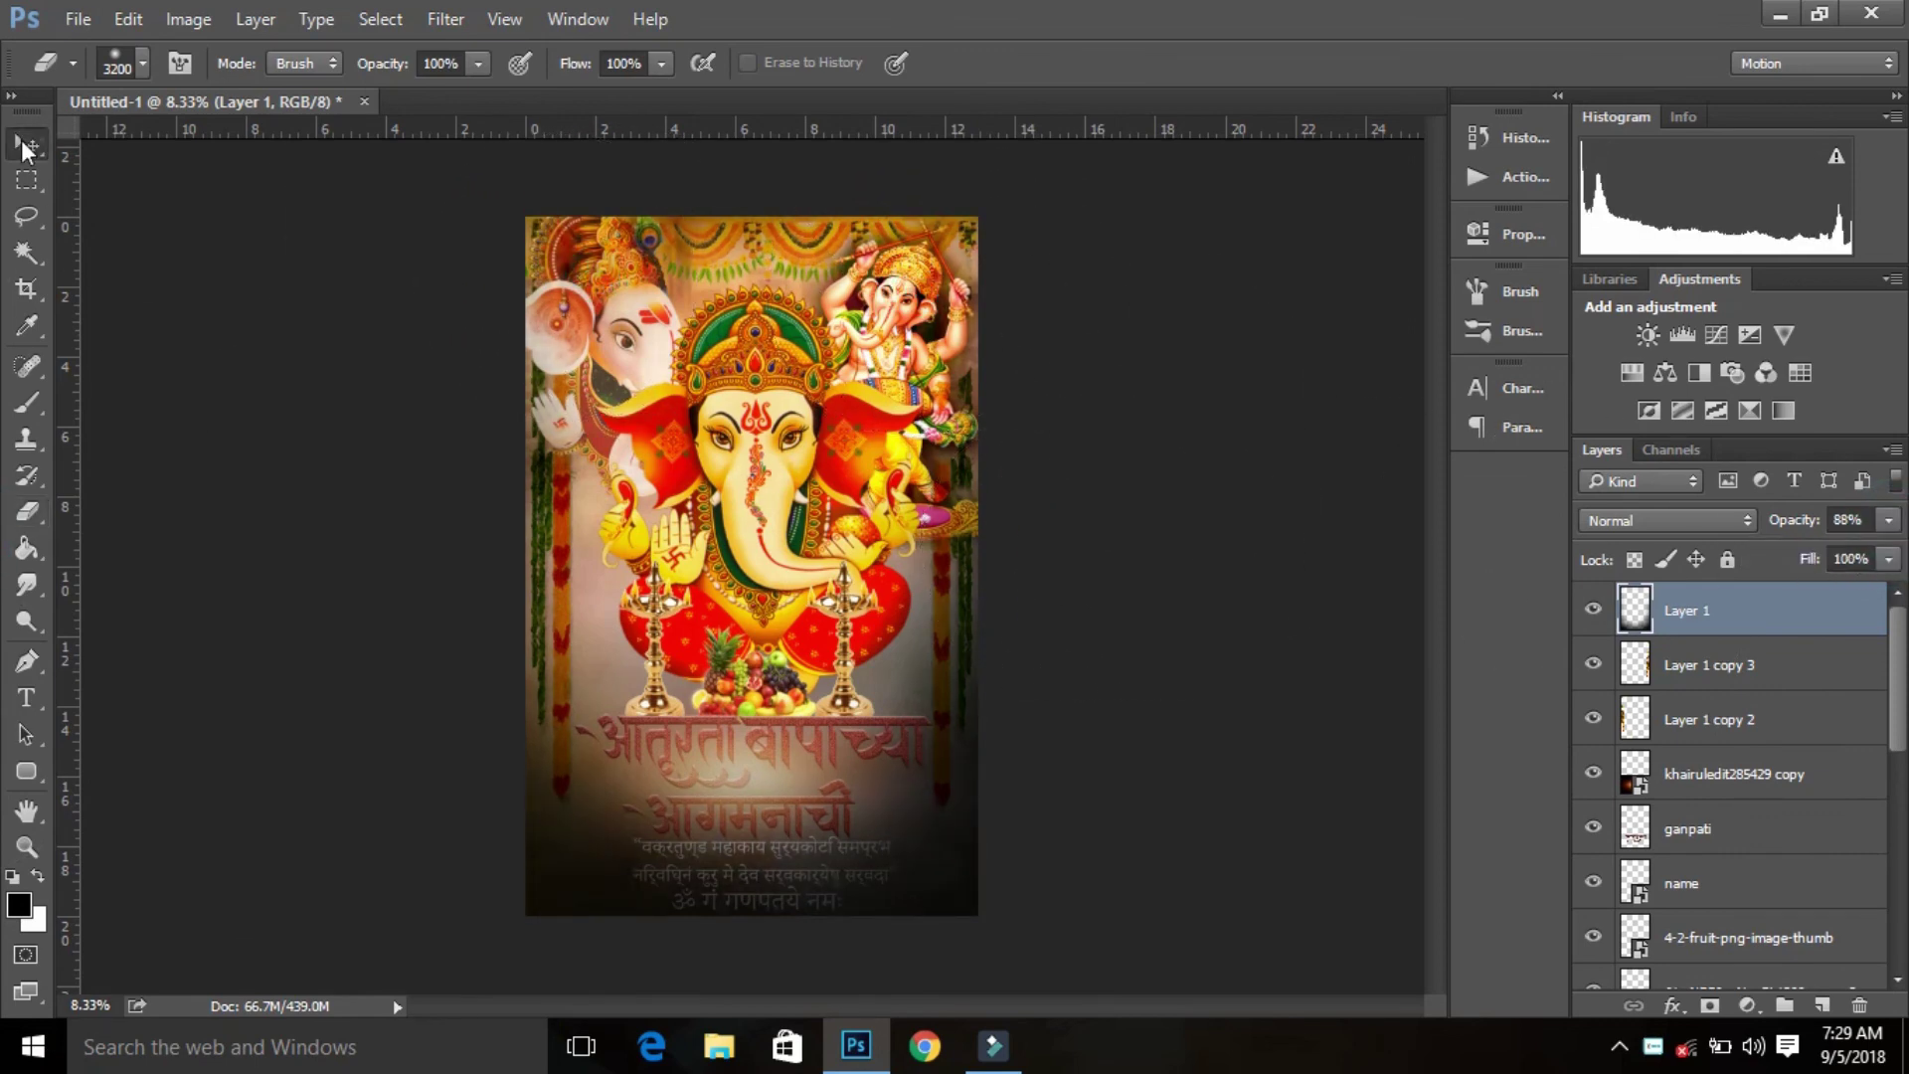
Step: Select every layer from Background up to the Layer 1 vignette and use Merge Layers
{"action": "left_click", "coordinate": [1783, 615], "text": "ctrl"}
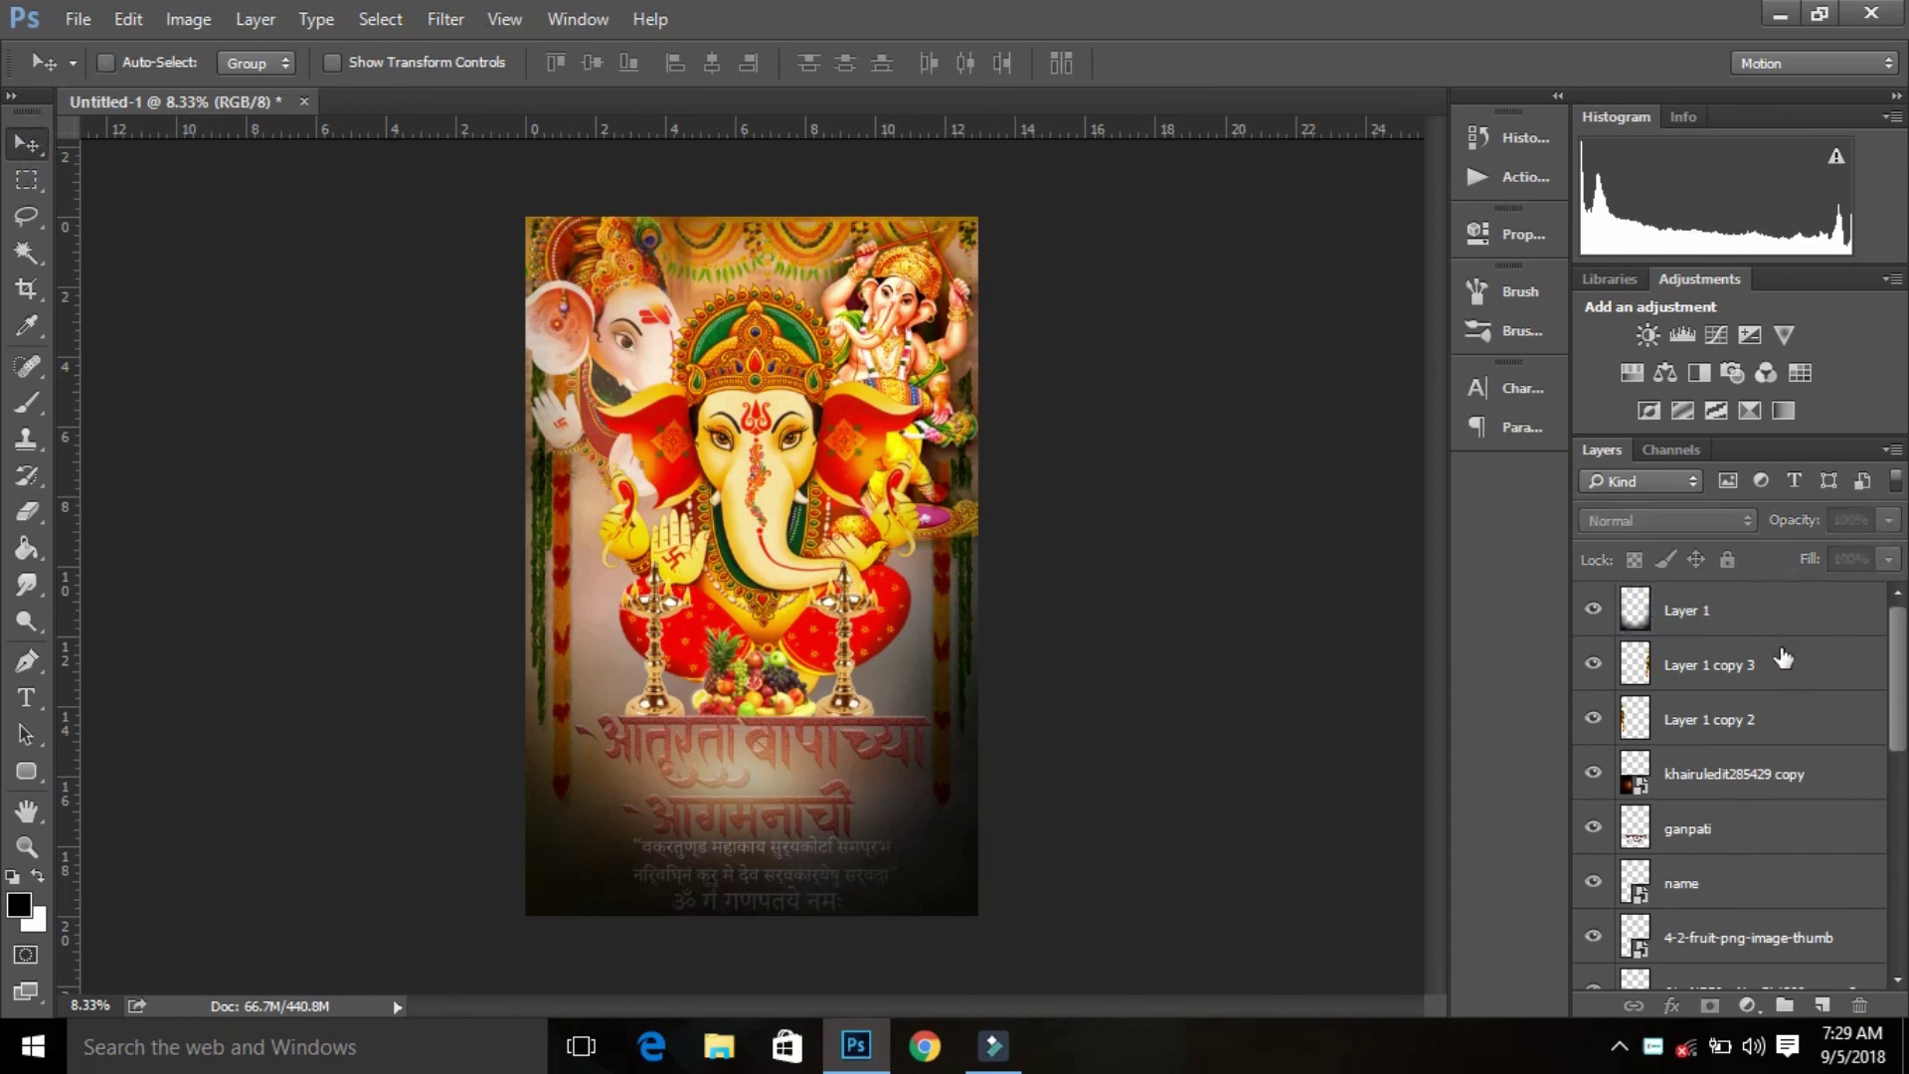
{"action": "scroll", "coordinate": [1752, 948], "scroll_direction": "down", "scroll_amount": 10}
{"action": "left_click", "coordinate": [1755, 962]}
{"action": "scroll", "coordinate": [1758, 696], "scroll_direction": "up", "scroll_amount": 10}
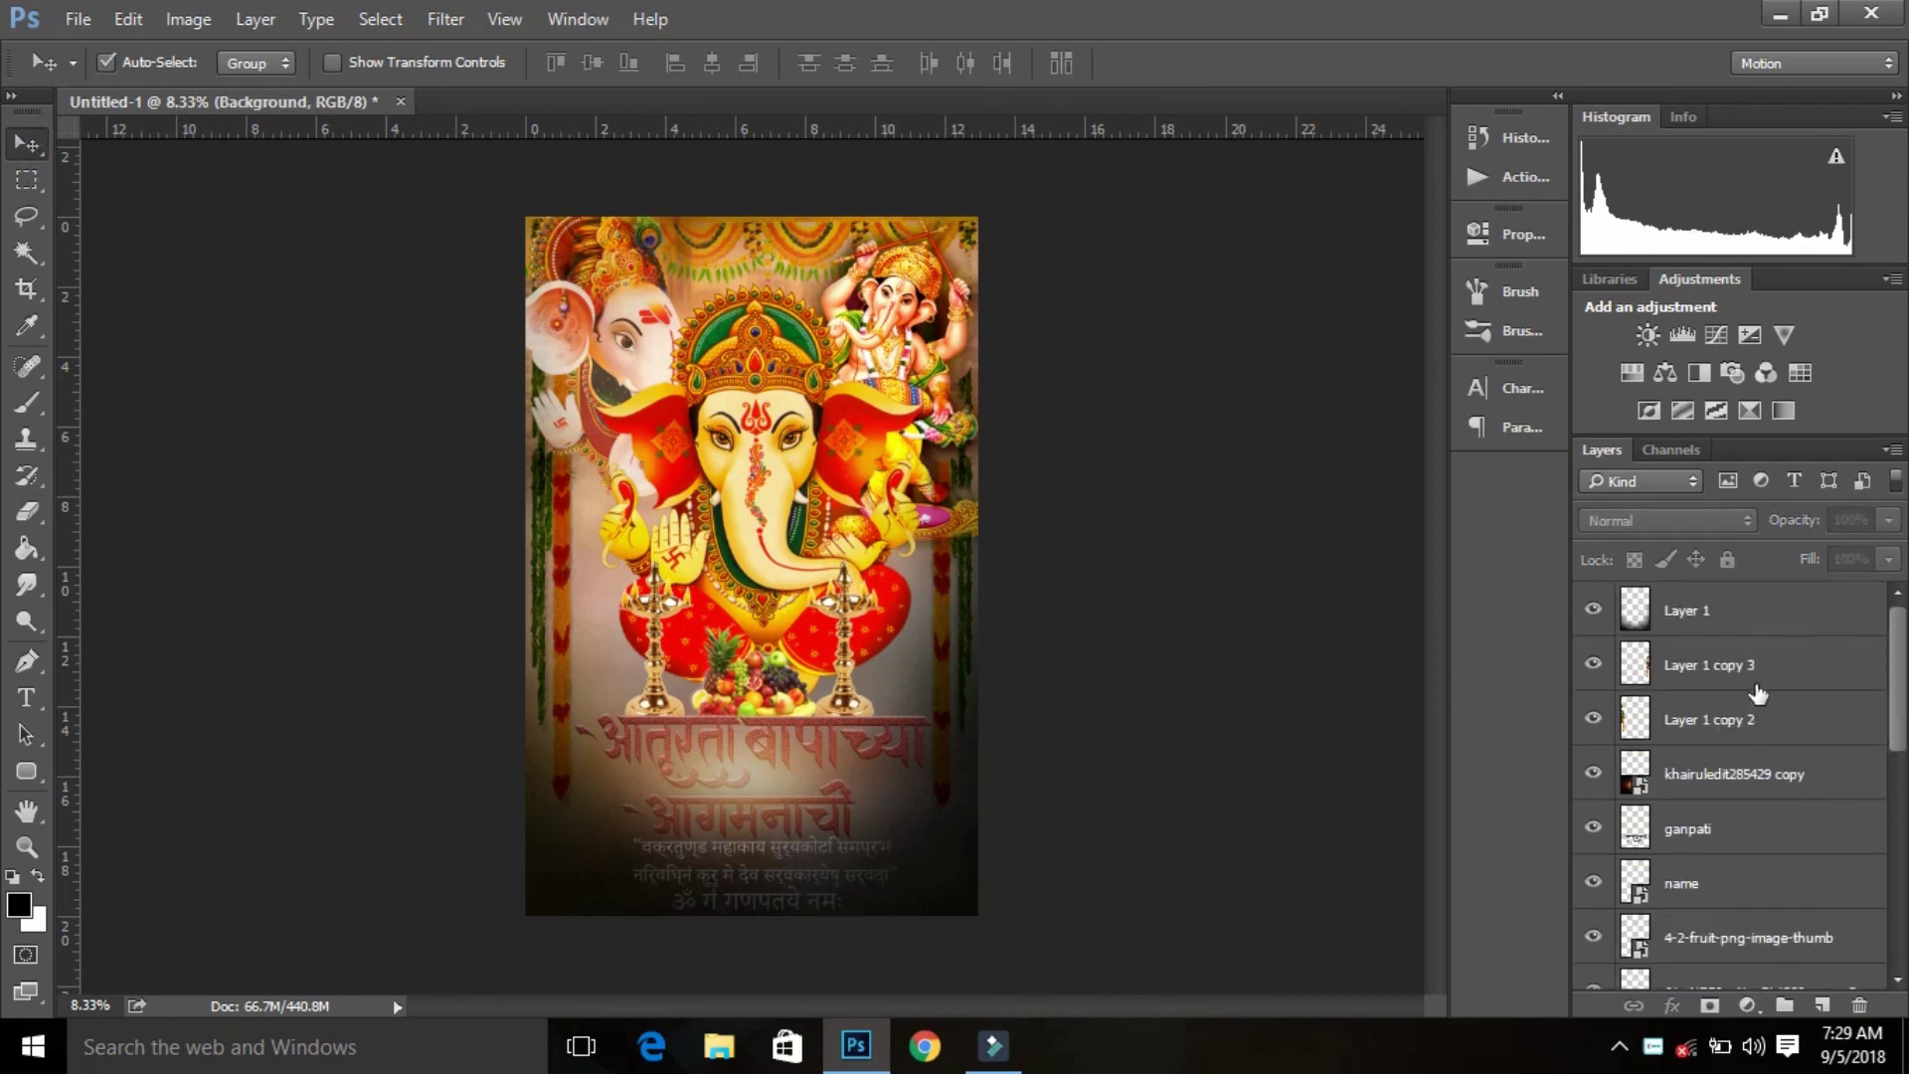
{"action": "left_click", "coordinate": [1759, 632], "text": "shift"}
{"action": "left_click", "coordinate": [1893, 449]}
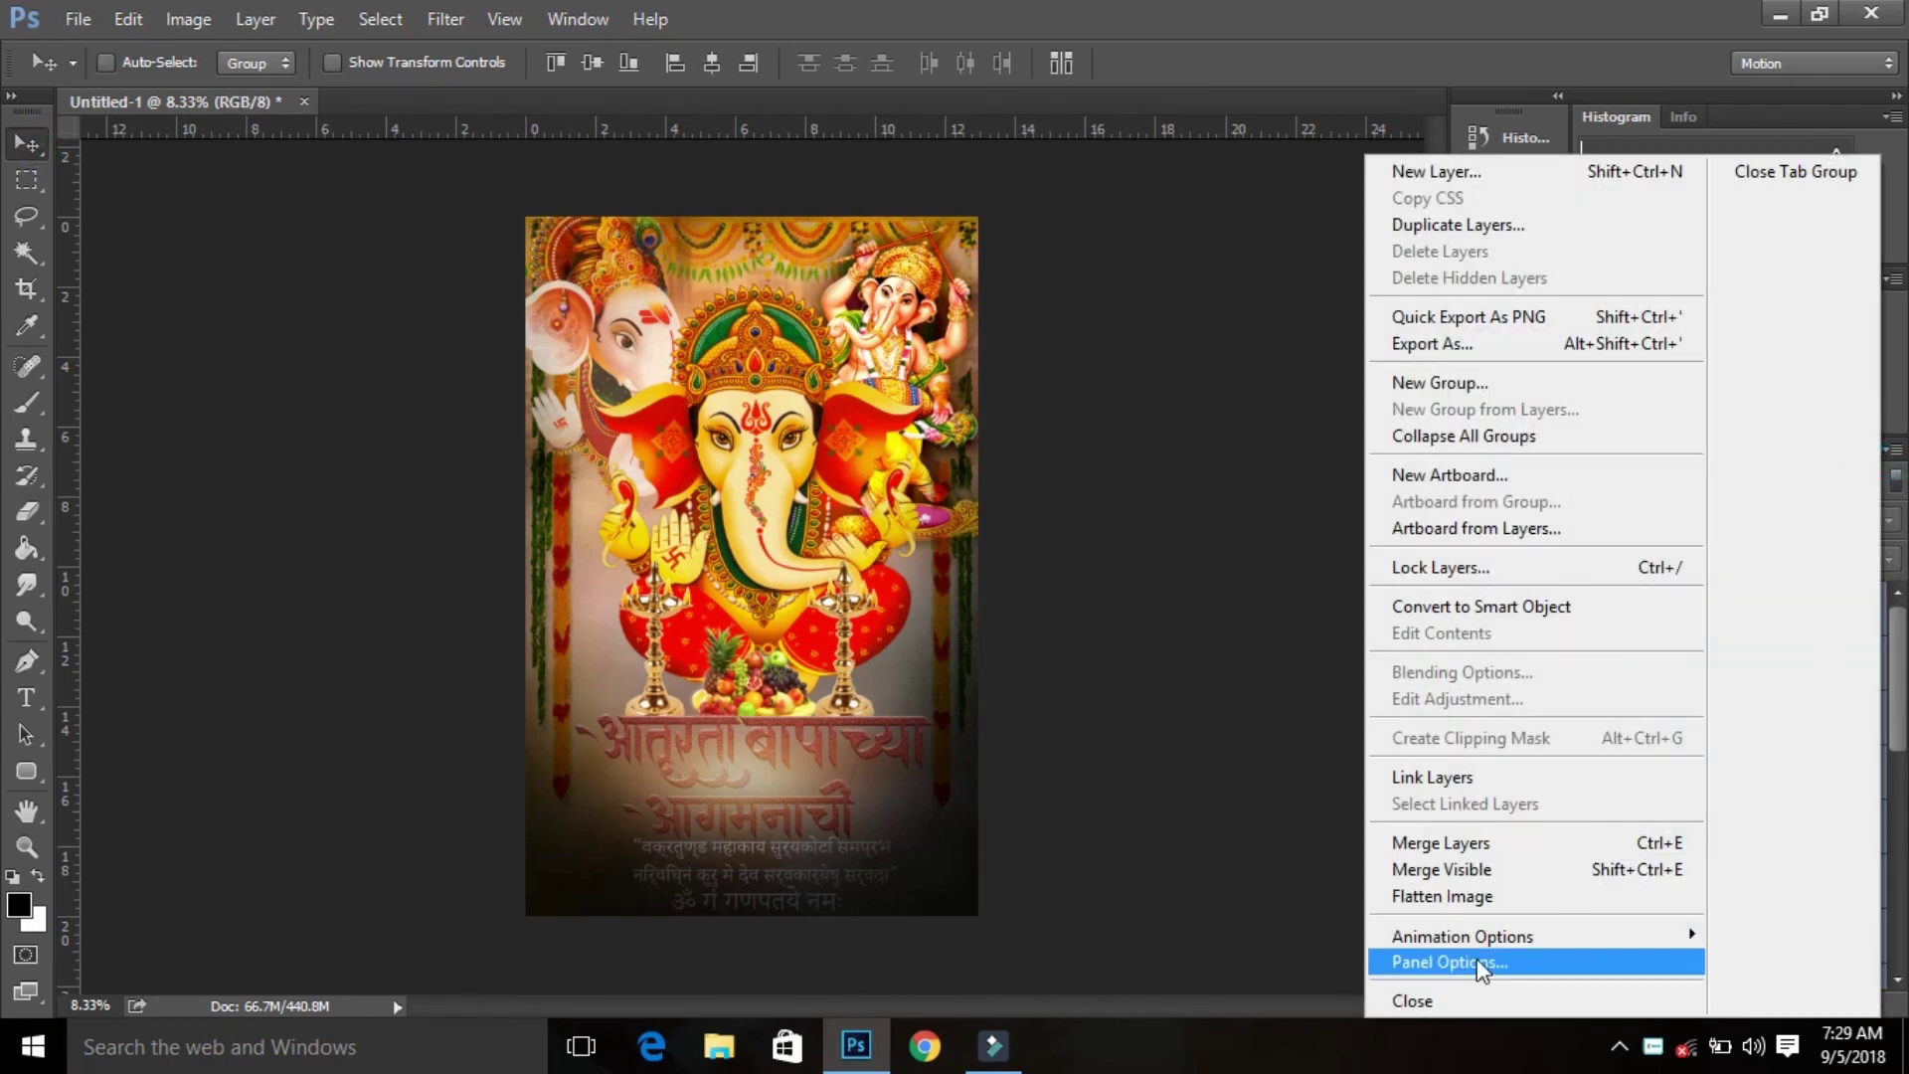
{"action": "left_click", "coordinate": [1456, 843]}
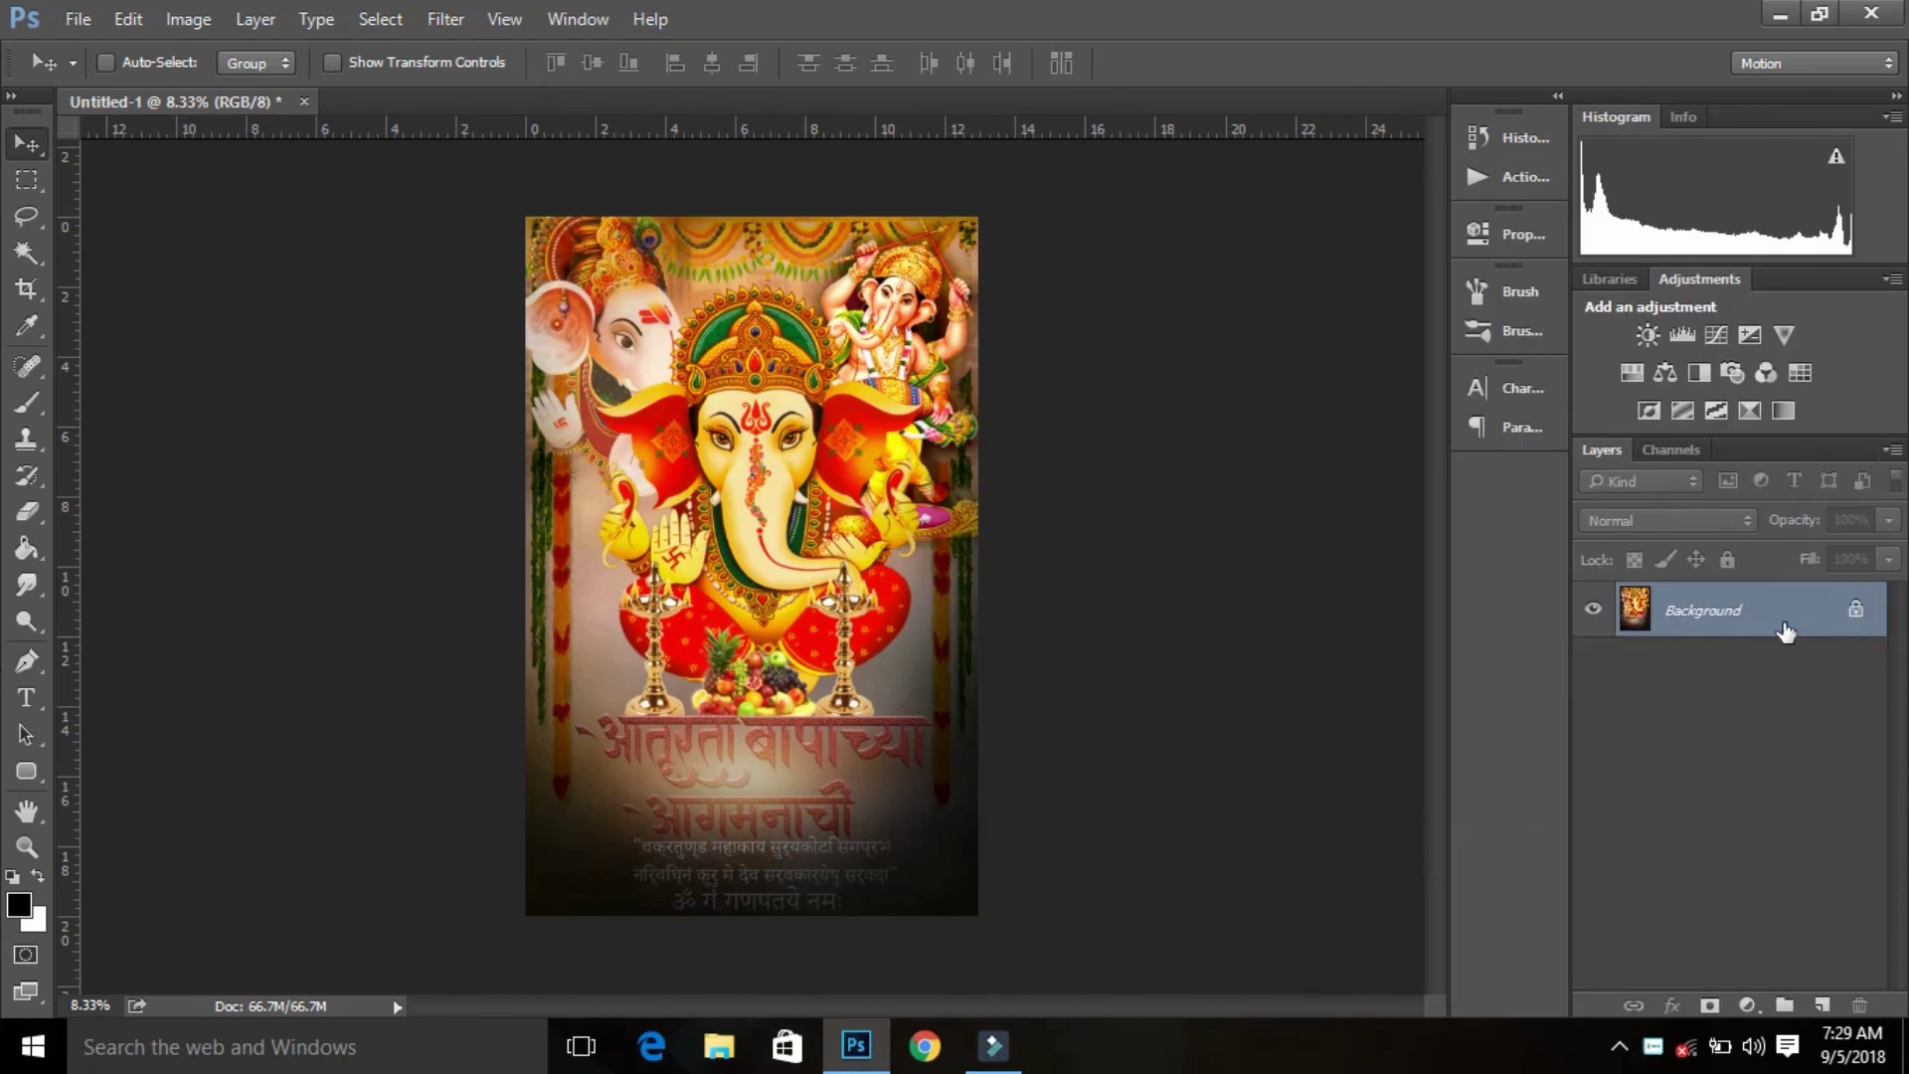